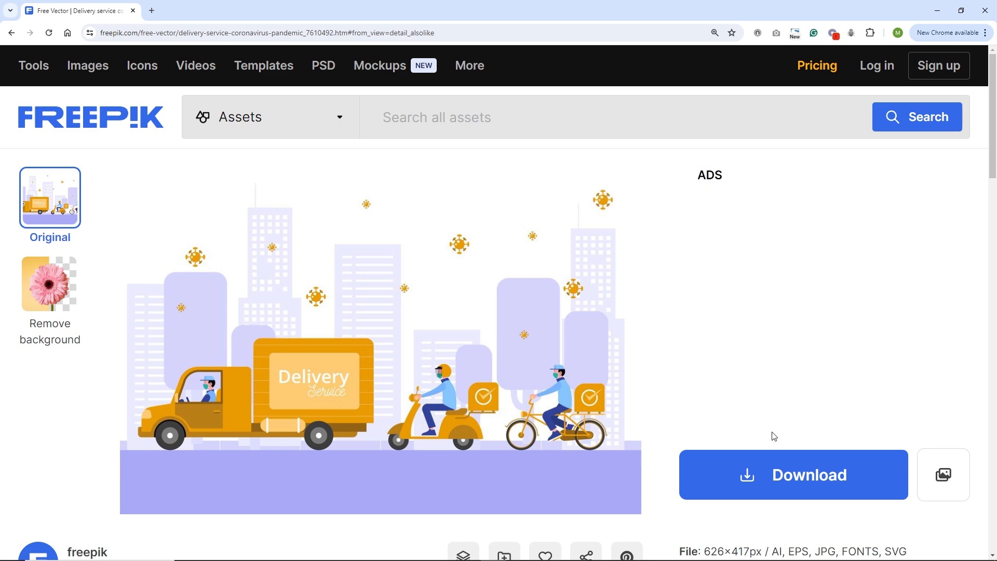
left_click(790, 480)
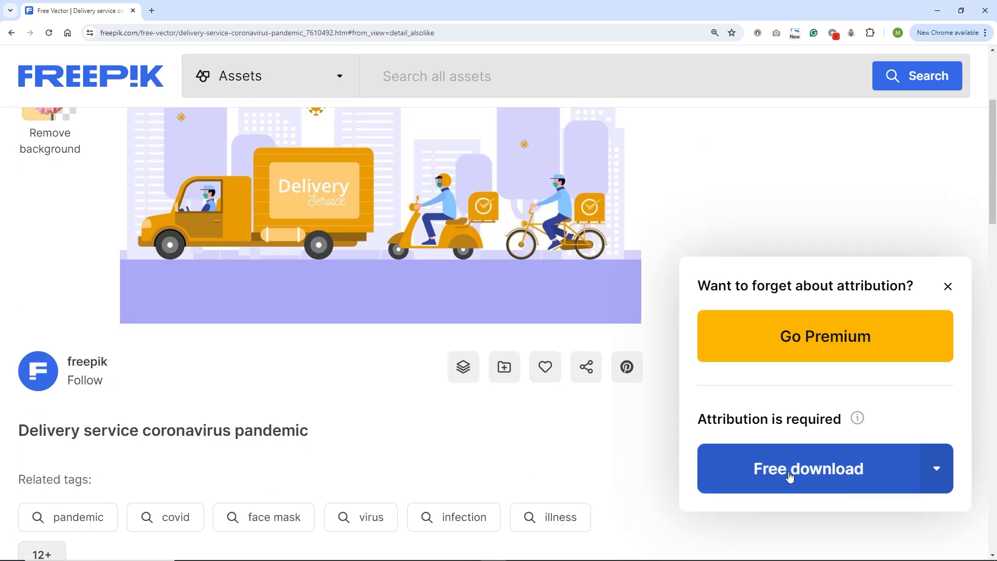
left_click(792, 477)
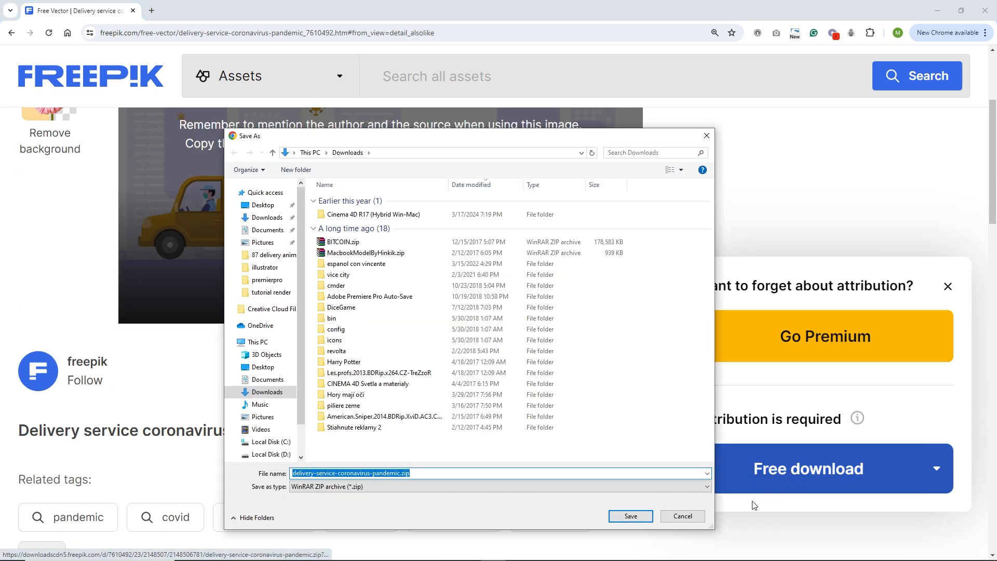
left_click(692, 520)
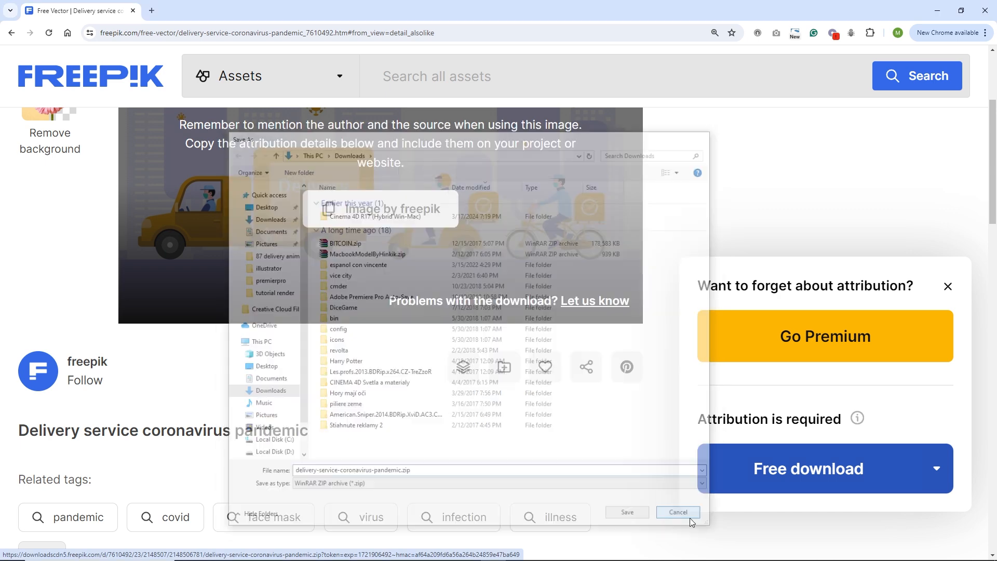
scroll(457, 376, "up", 4)
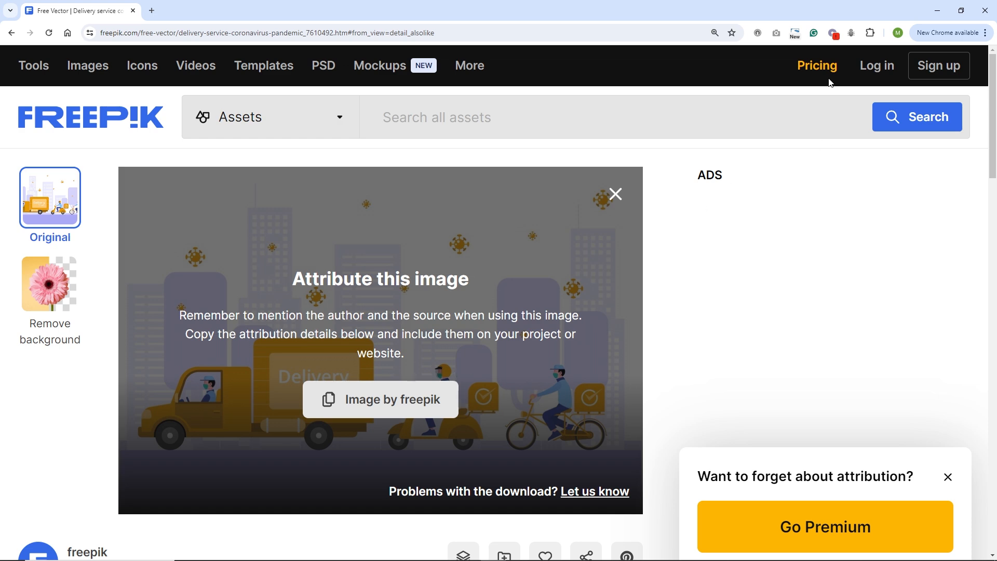
left_click(615, 194)
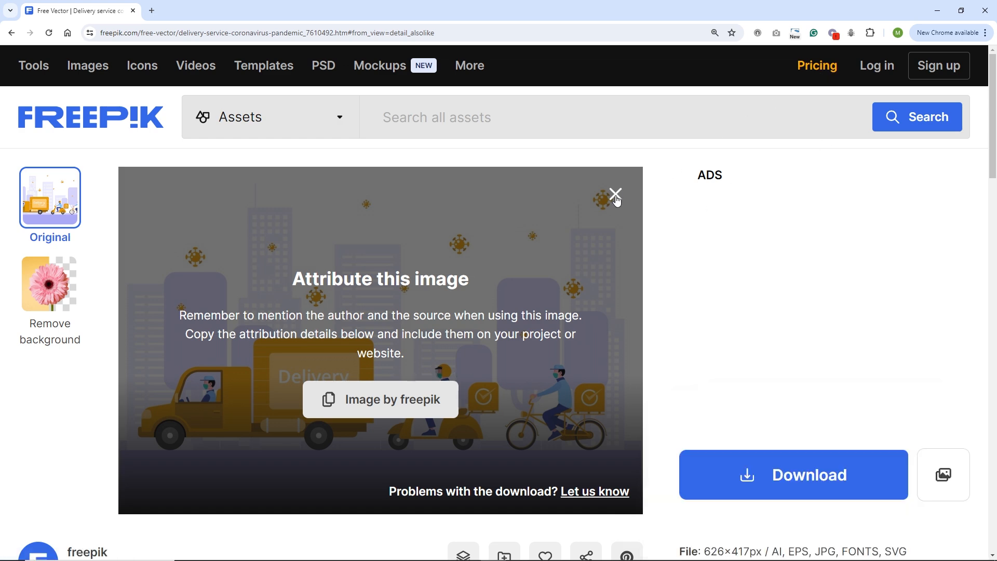
- Switch to File Explorer and delete the illustrator folder inside the tutorial folder
left_click(242, 553)
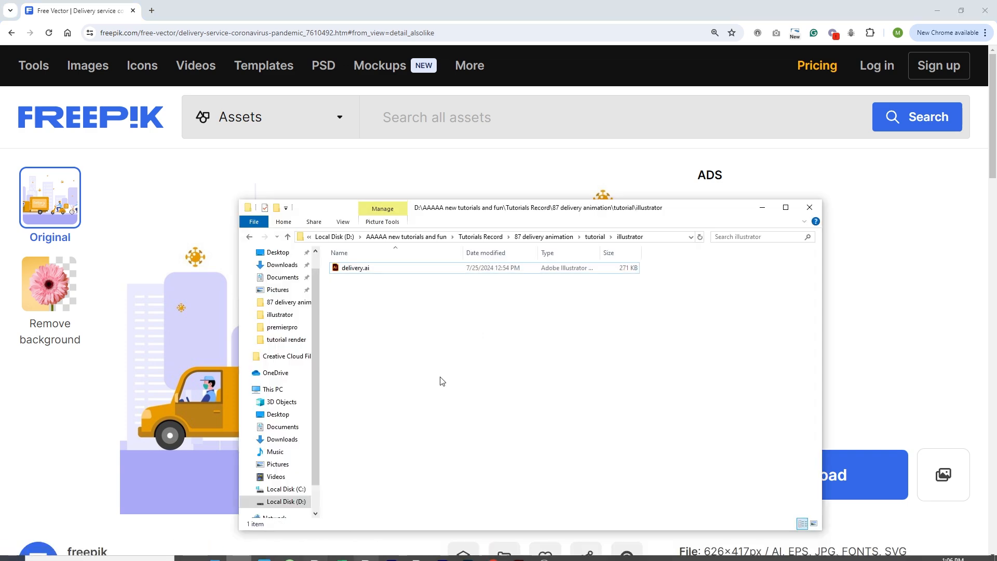
left_click(591, 243)
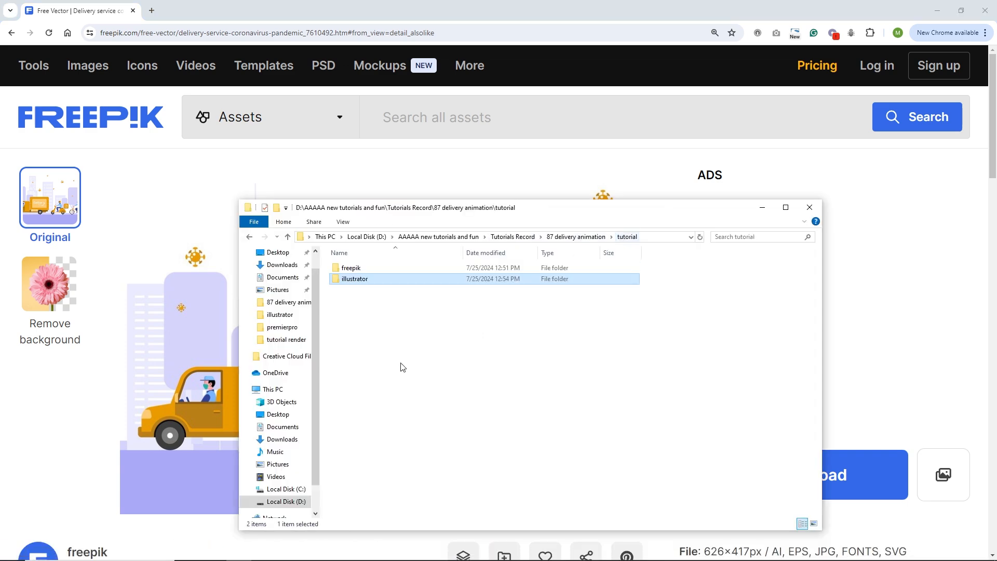
left_click(361, 285)
key("Delete")
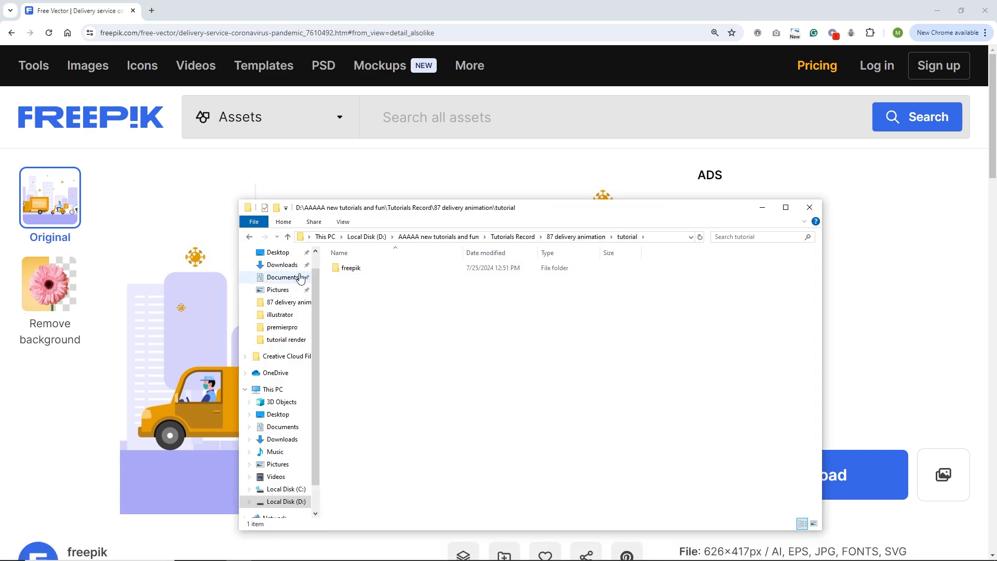
- Delete every file in the freepik folder except delivery-service-coronavirus-pandemic.zip
double_click(349, 271)
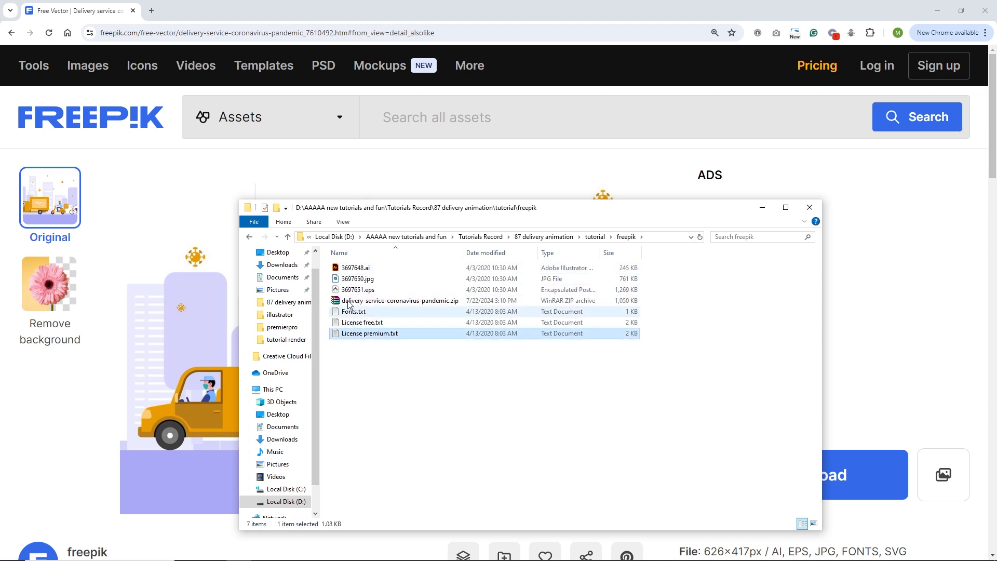
left_click(354, 267, "shift")
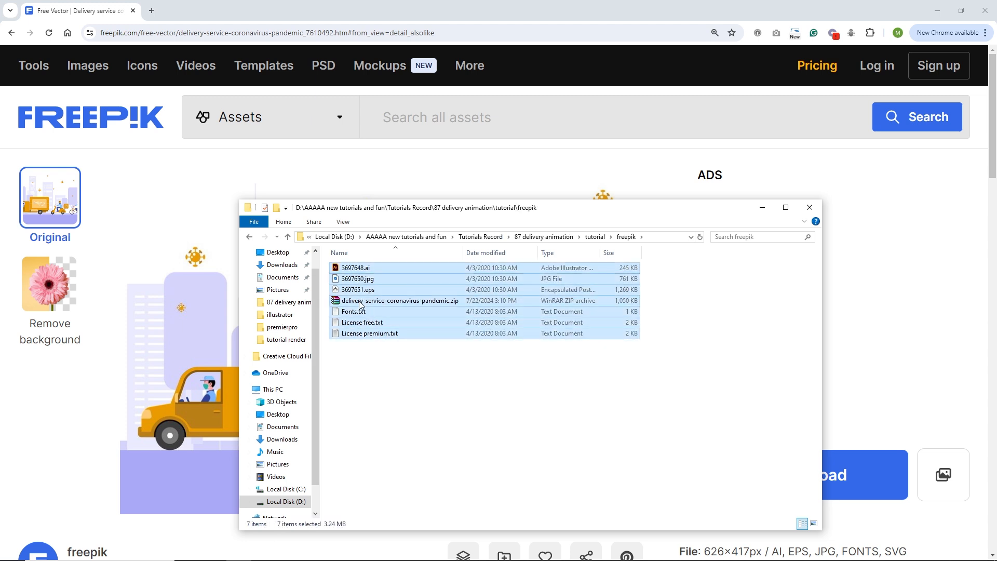
left_click(360, 301, "ctrl")
key("Delete")
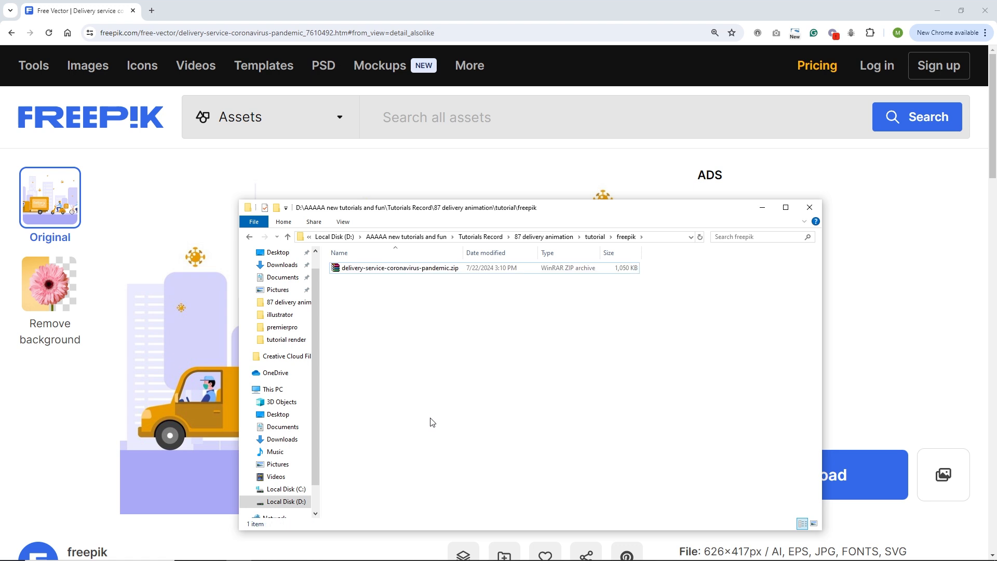
- Extract delivery-service-coronavirus-pandemic.zip into the freepik folder and open 3697648.ai in Illustrator without replacing or activating the missing fonts
right_click(364, 275)
left_click(411, 332)
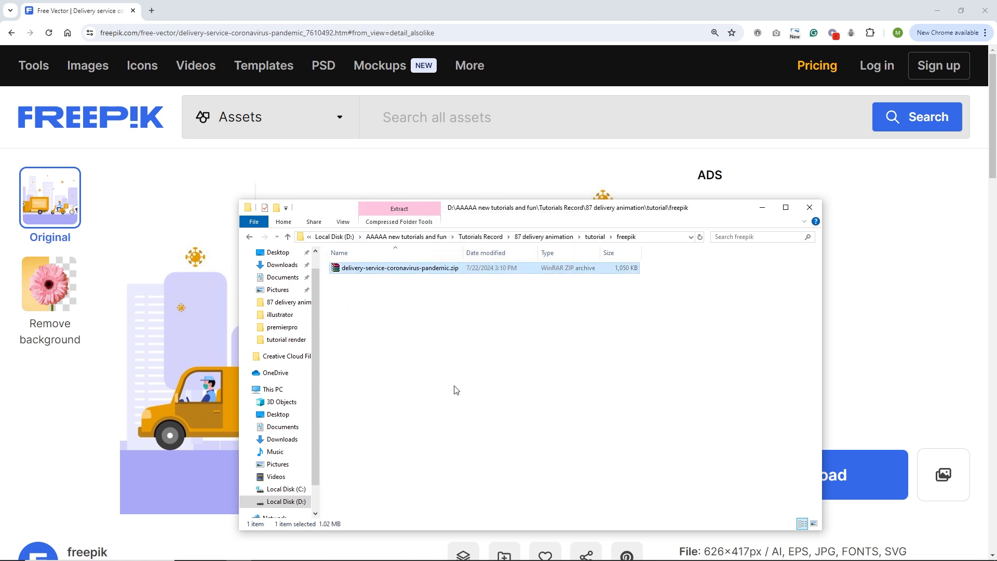
left_click(395, 378)
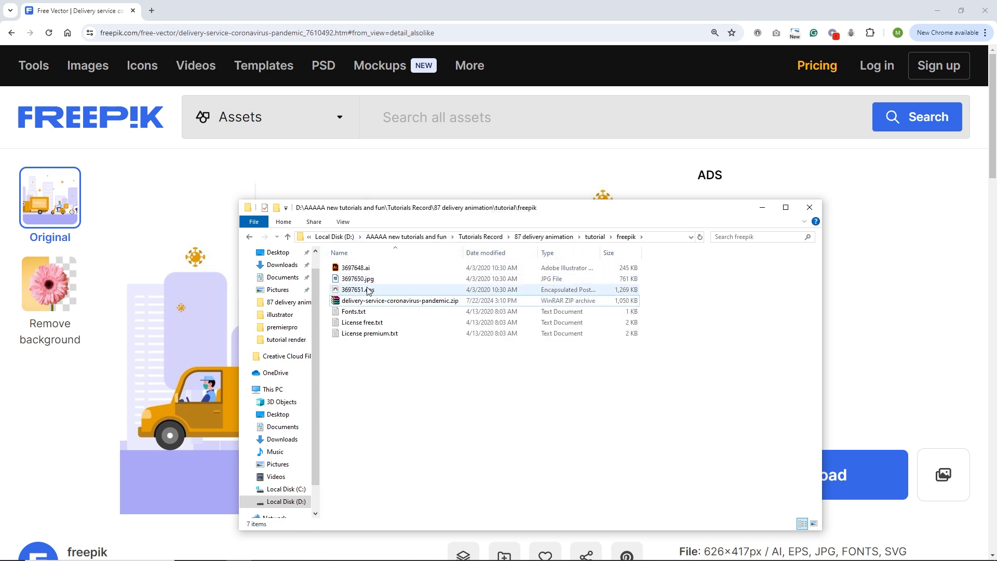
double_click(360, 268)
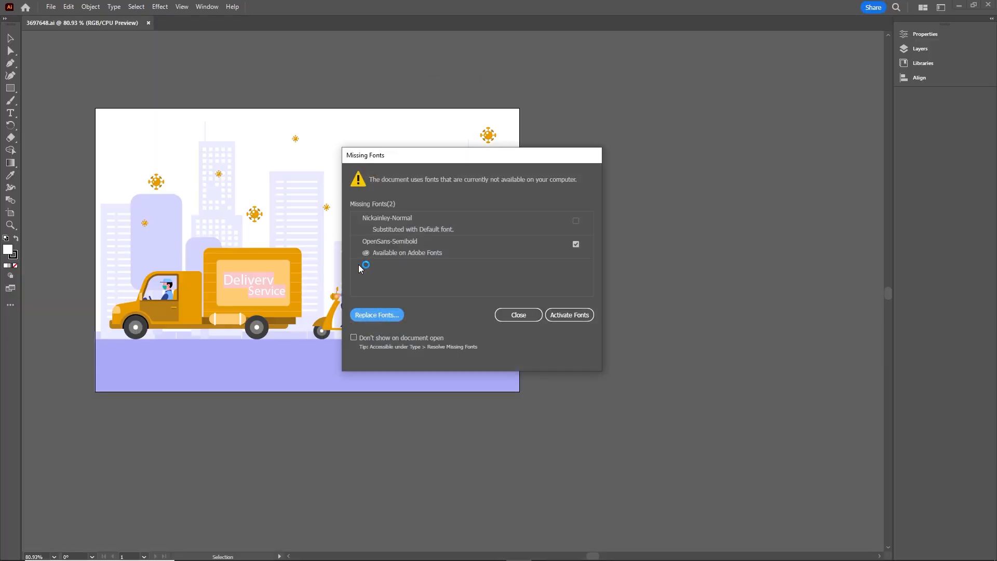
left_click(529, 315)
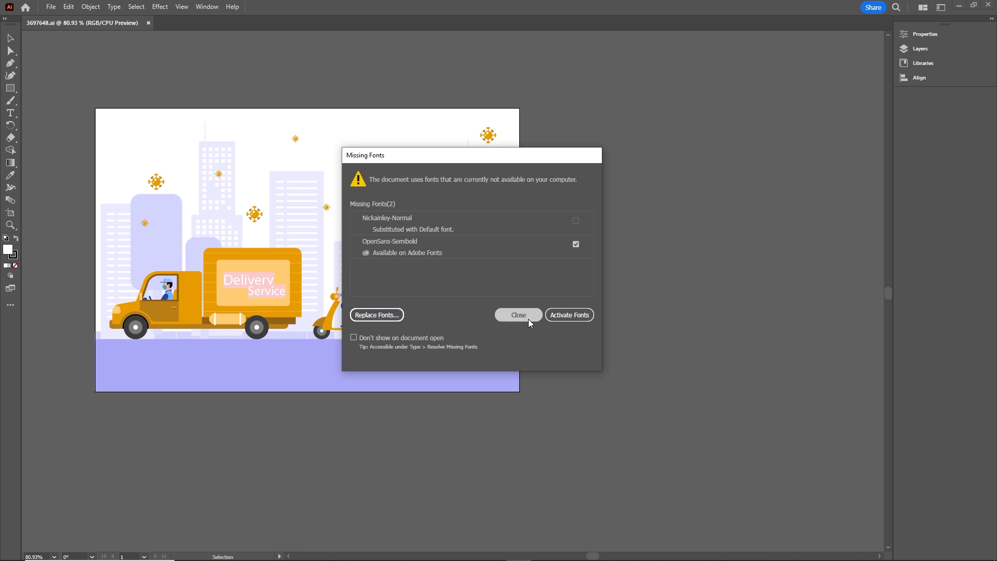
left_click(247, 552)
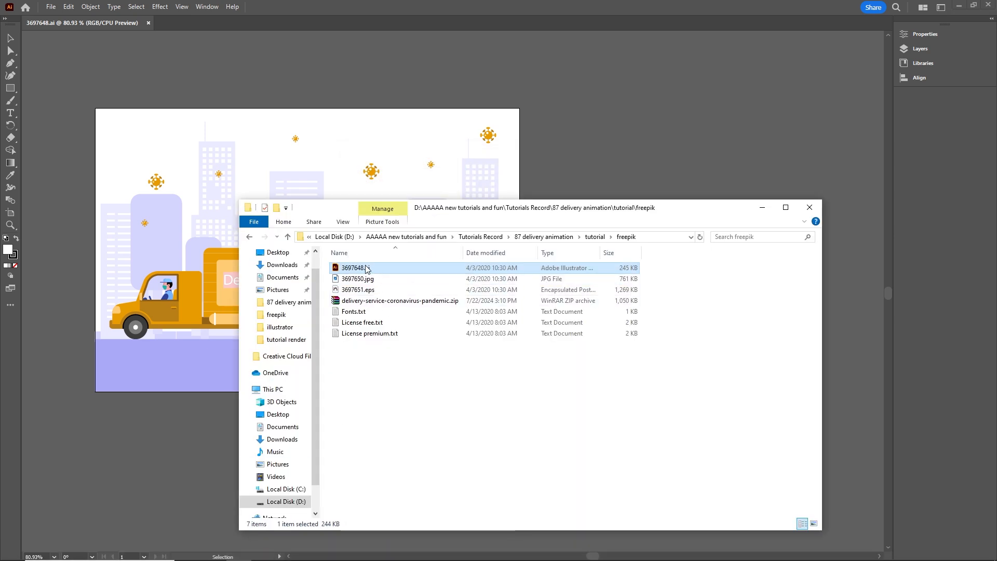
left_click_drag(366, 268, 403, 361)
left_click(762, 207)
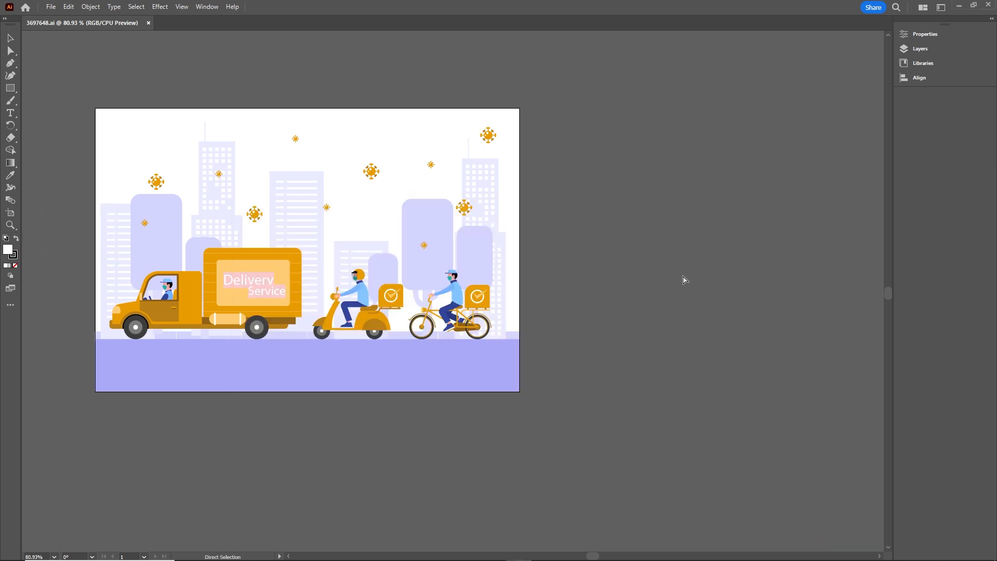
- Create a landscape 800 x 500 px RGB document with one artboard and return to the 3697648.ai document
key("ctrl+n")
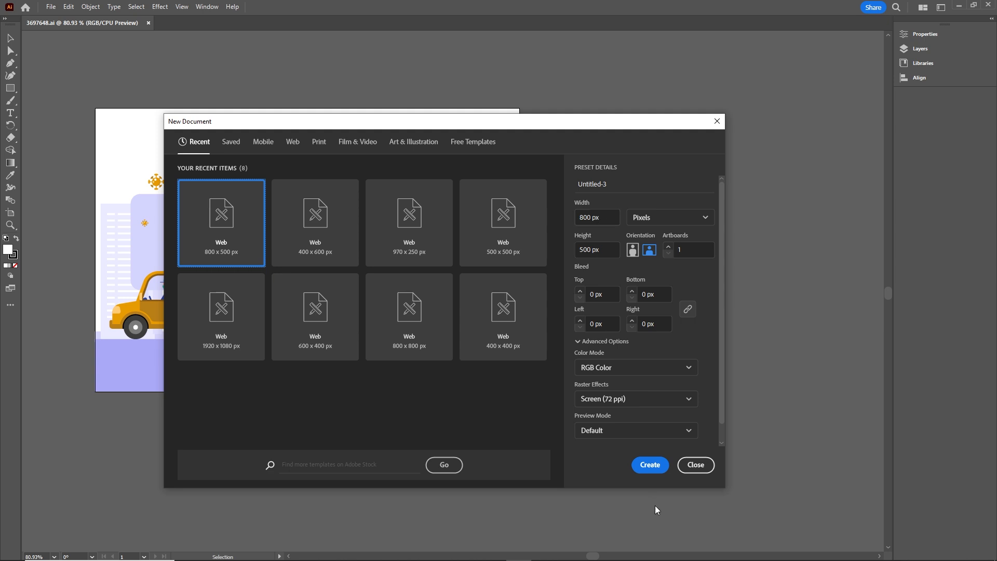
left_click(650, 465)
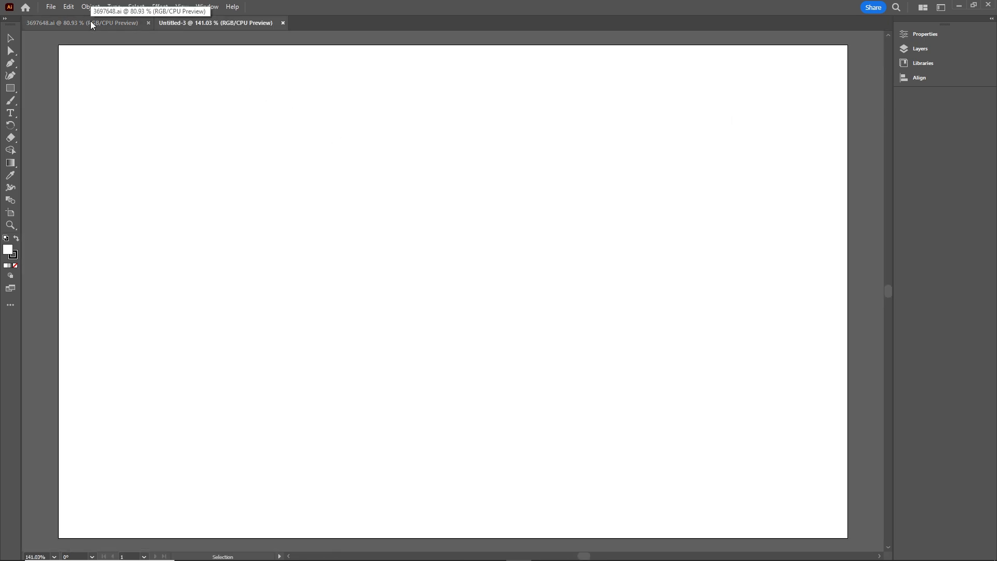
left_click(90, 23)
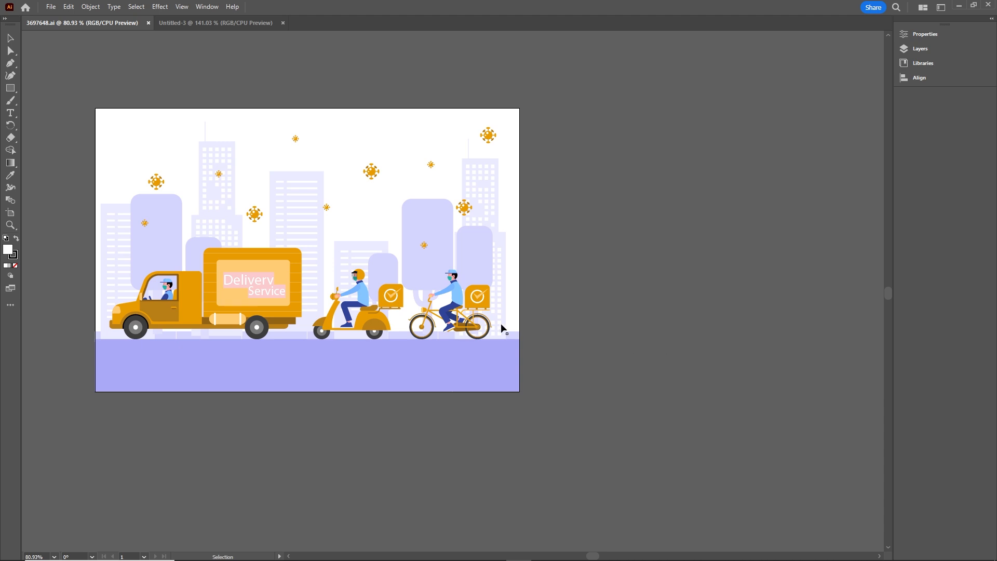
- Move the bicycle courier, the scooter courier and the delivery truck off the artboard onto the empty canvas beside it
left_click(454, 309)
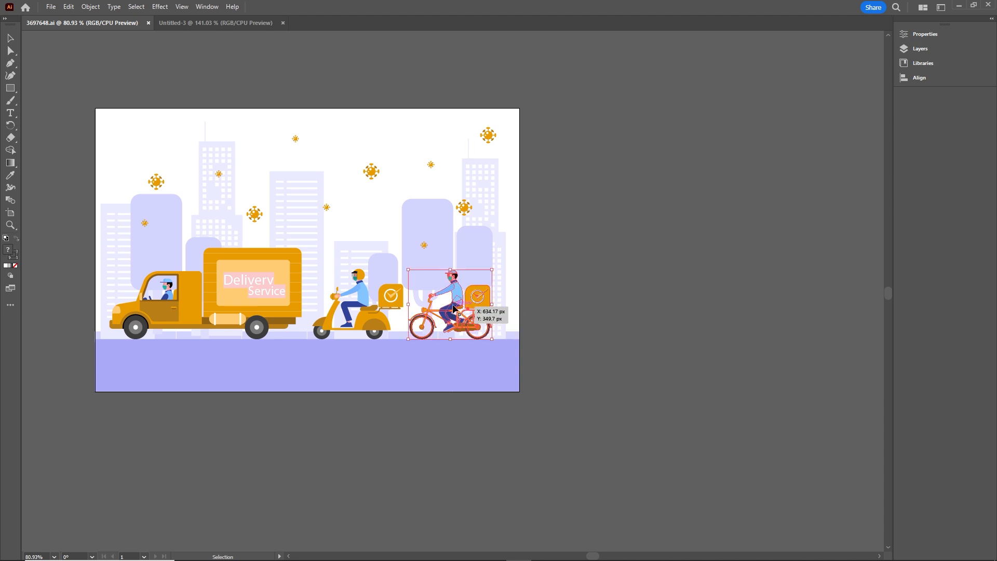
left_click_drag(454, 309, 649, 201)
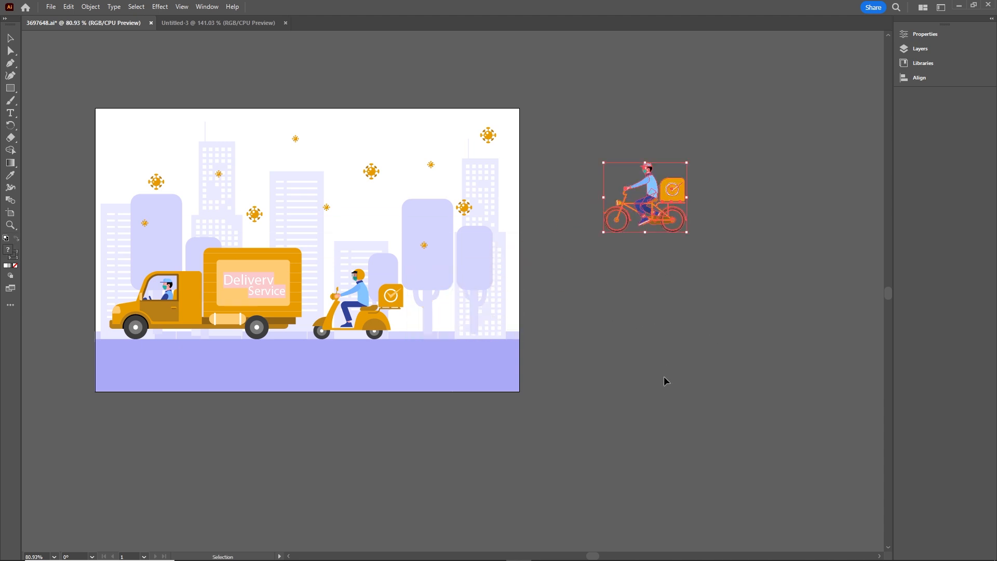
left_click(666, 382)
left_click(366, 295)
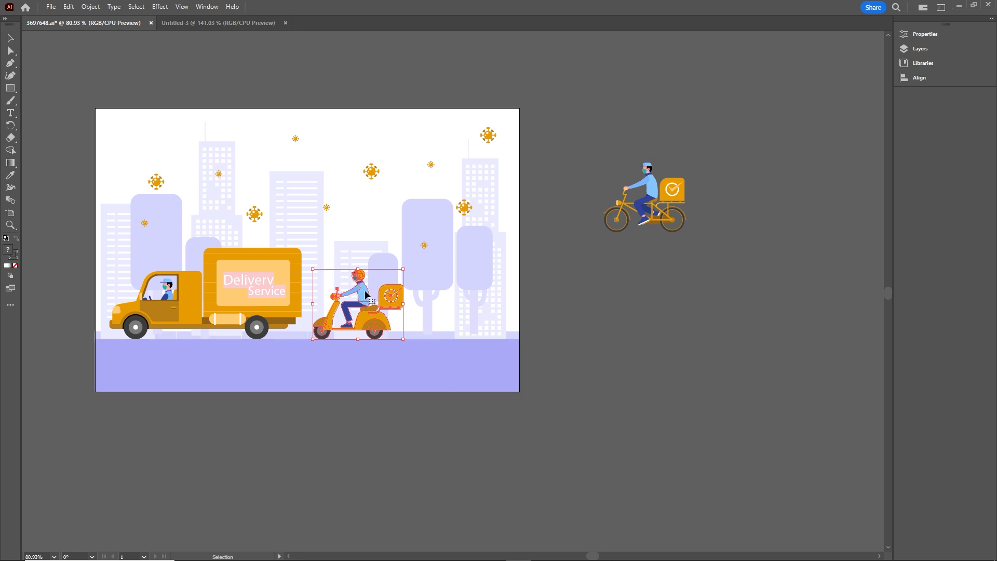
left_click_drag(366, 295, 647, 273)
left_click(695, 446)
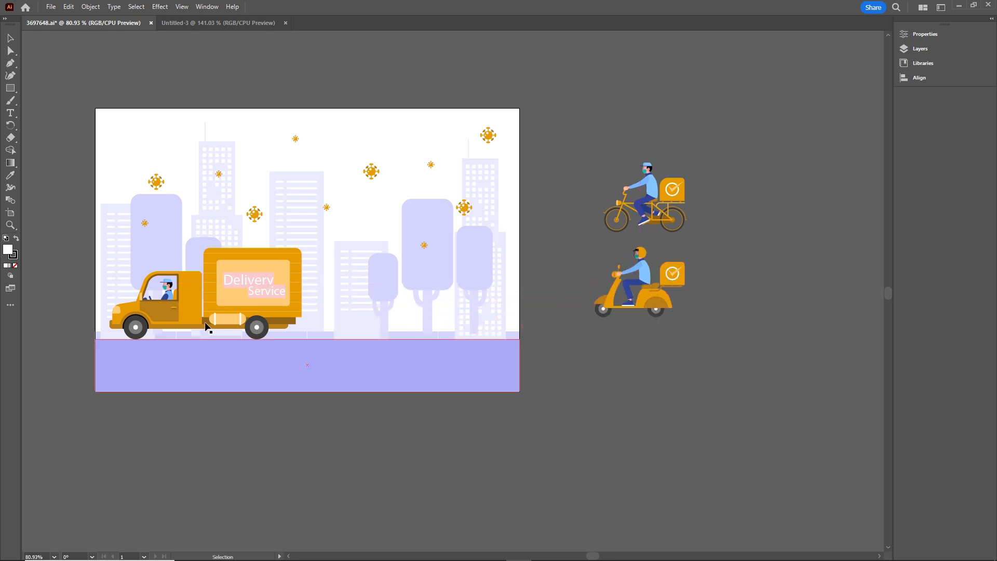
left_click(181, 315)
left_click_drag(180, 315, 711, 398)
left_click(452, 452)
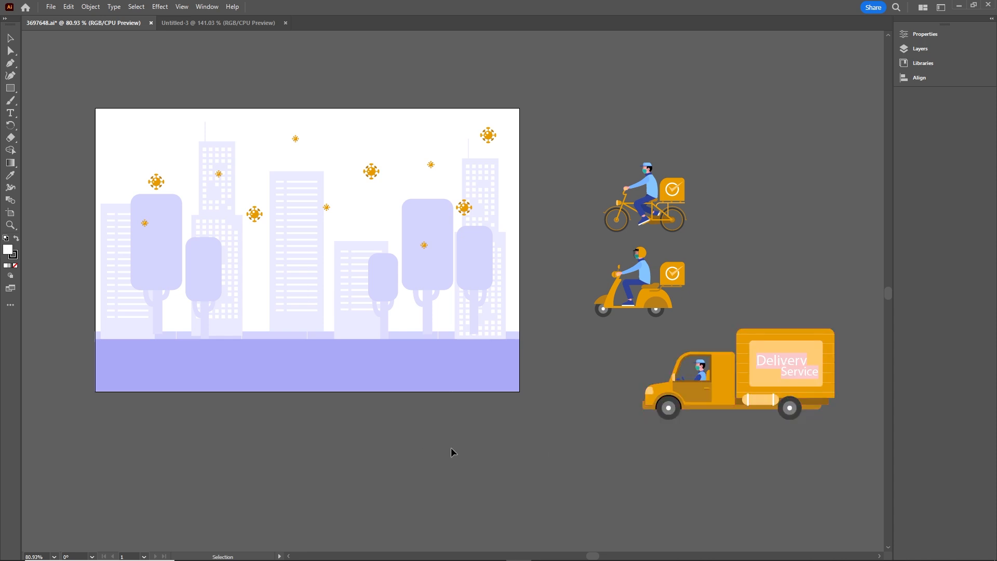
- Try to move the buildings, trees and ground group off the artboard
left_click(418, 251)
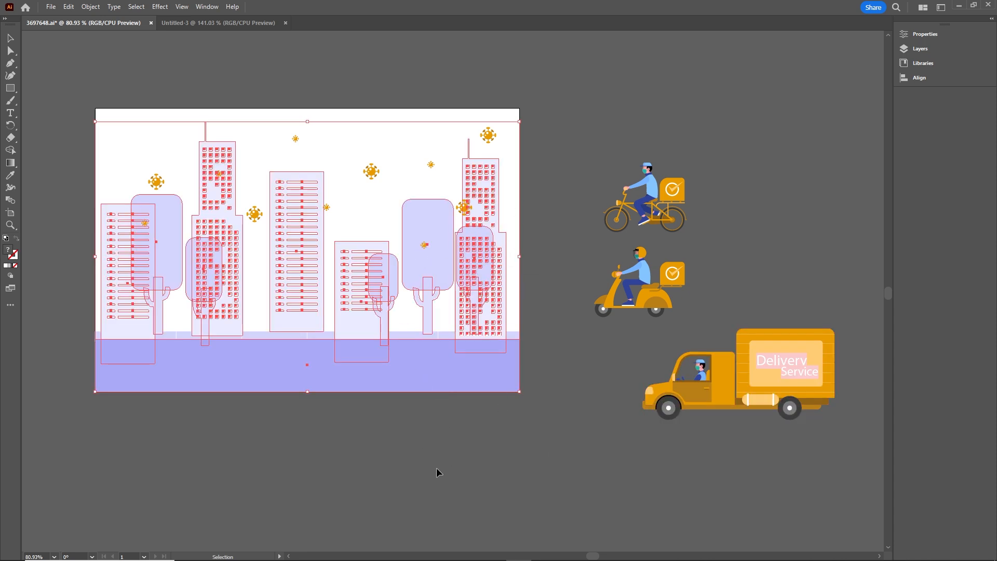
left_click_drag(415, 281, 256, 504)
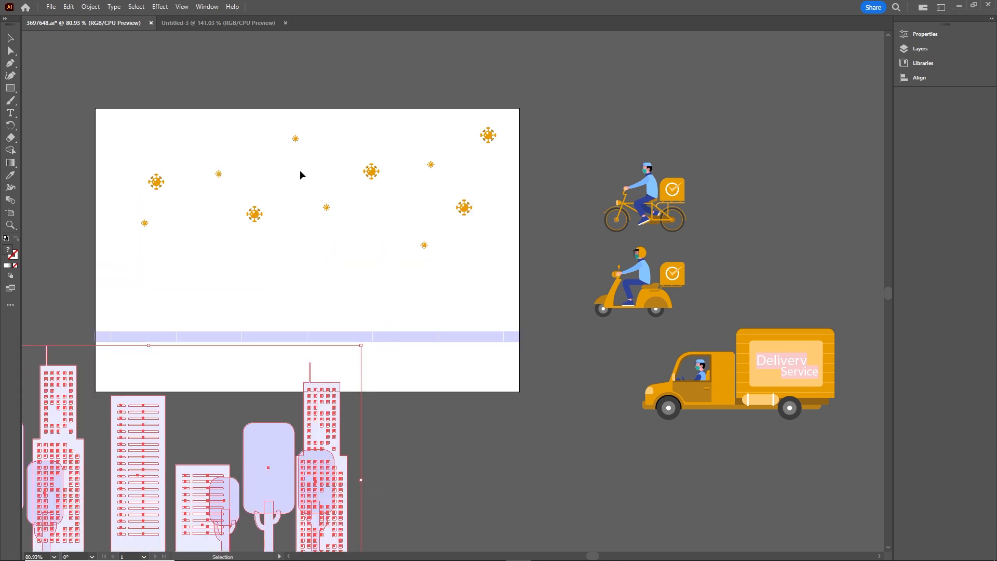
key("ctrl+z")
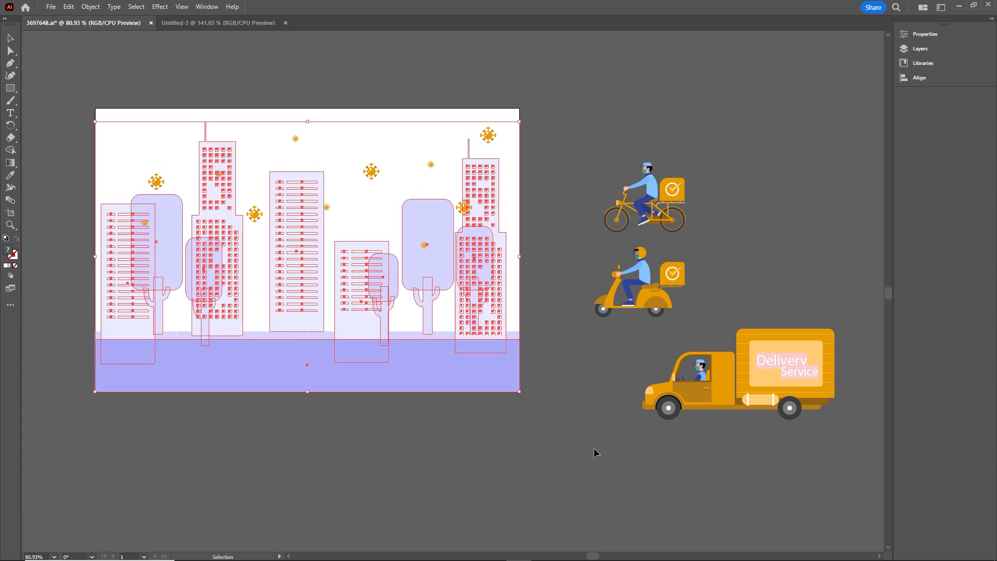
- Group all artwork remaining on the artboard: the buildings, trees, pavement, ground and virus icons
left_click(551, 441)
key("ctrl+a")
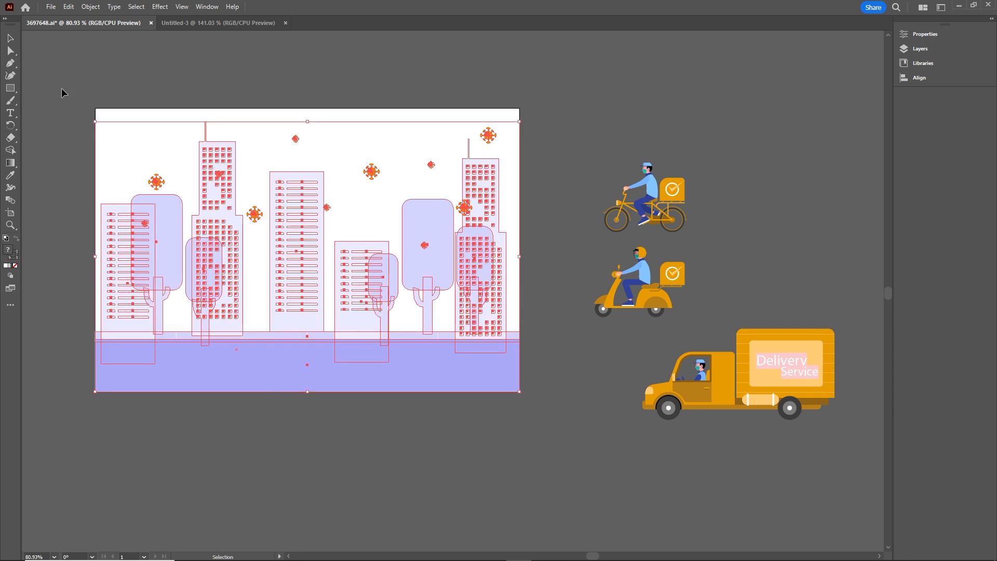
right_click(283, 246)
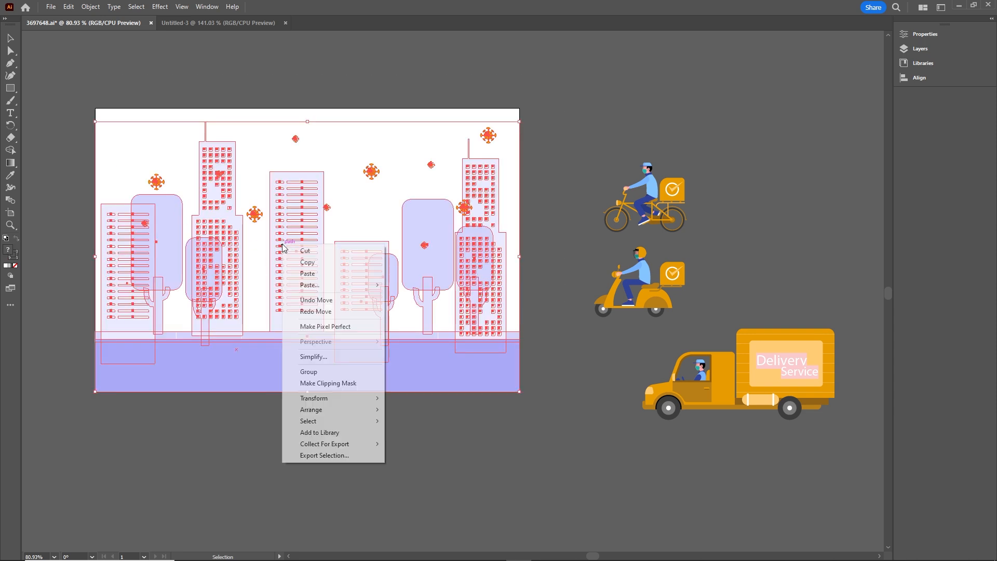
left_click(309, 372)
left_click(556, 437)
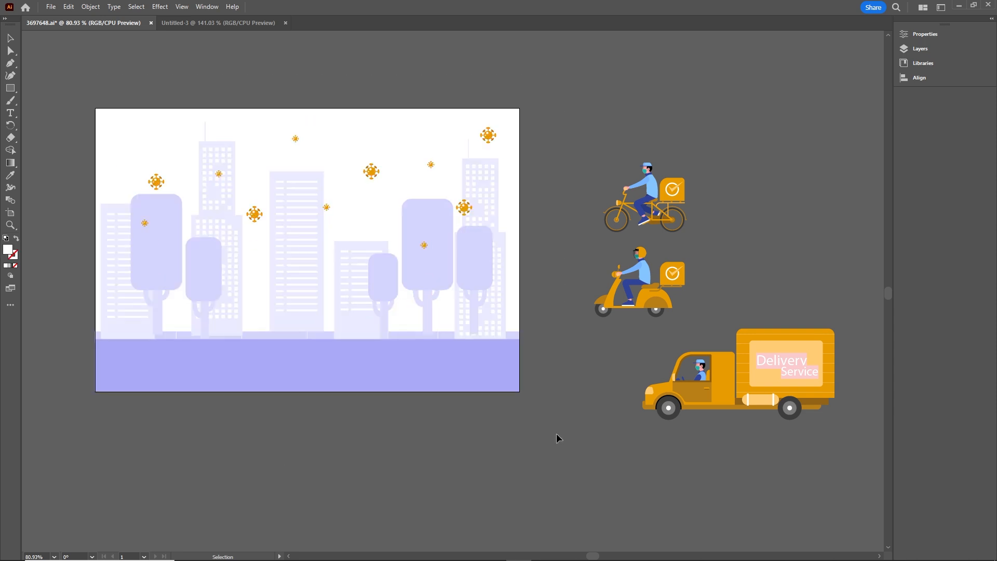
- Bring the grouped city background from 3697648.ai into the new 800 x 500 px document
left_click(425, 314)
left_click_drag(441, 267, 485, 227)
key("ctrl+minus")
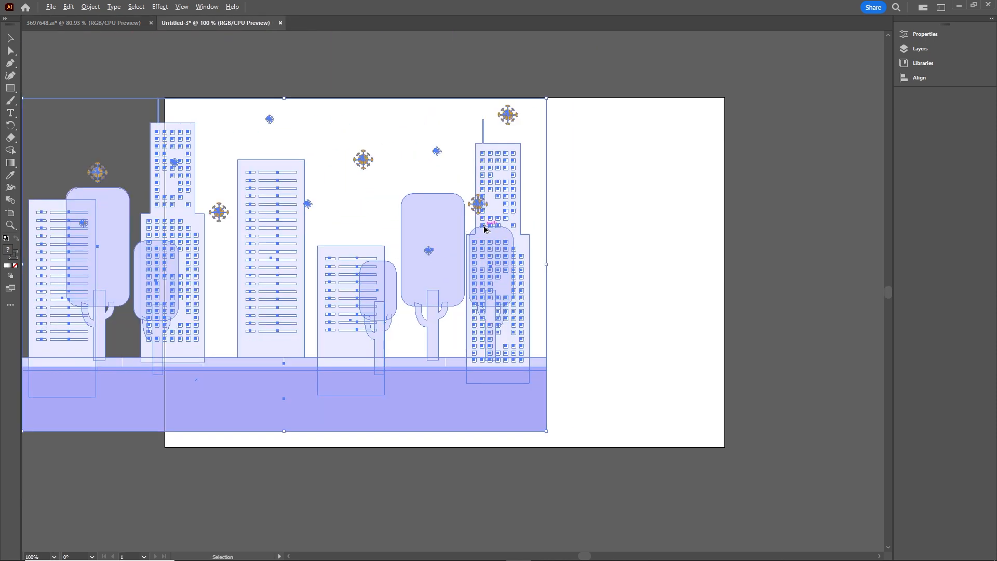
key("ctrl+minus")
left_click_drag(540, 234, 571, 234)
left_click(609, 277)
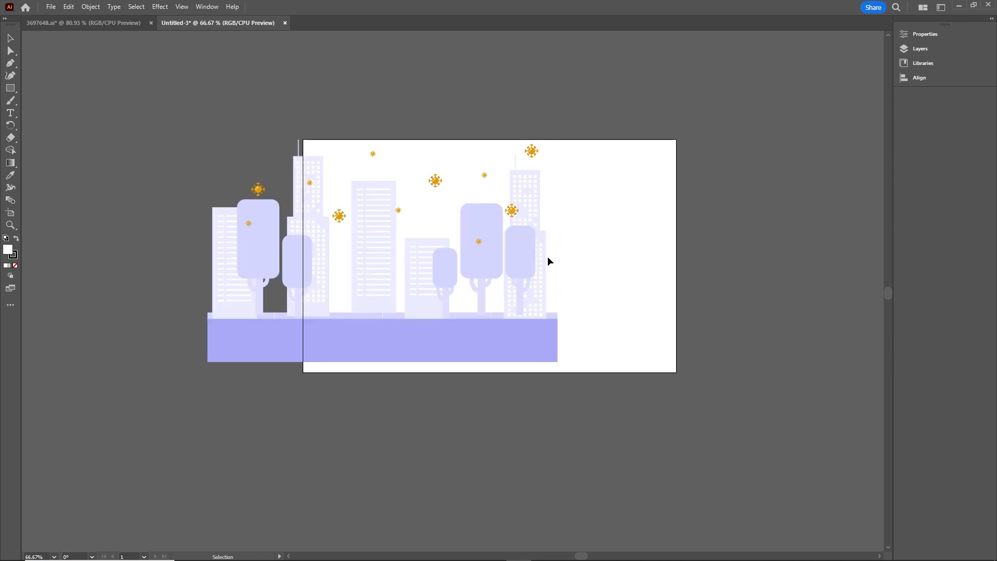
- Move the city background group down and across until it lies fully within the artboard
left_click(484, 256)
left_click_drag(487, 265, 559, 270)
key("shift+Right")
key("shift+Right")
key("shift+Right")
key("shift+Right")
key("shift+Right")
key("shift+Right")
key("shift+Right")
key("shift+Right")
key("shift+Right")
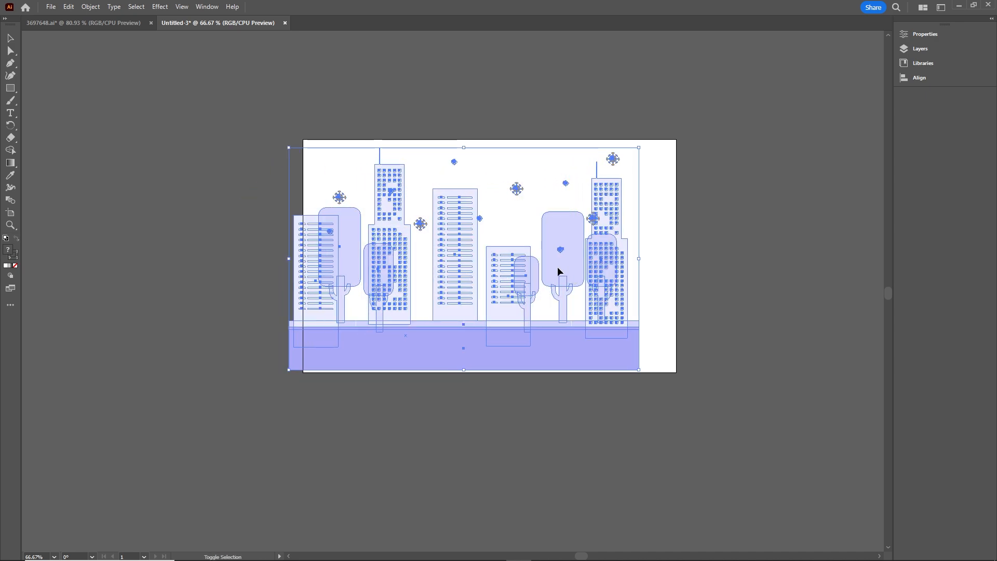
key("shift+Right")
key("shift+Right")
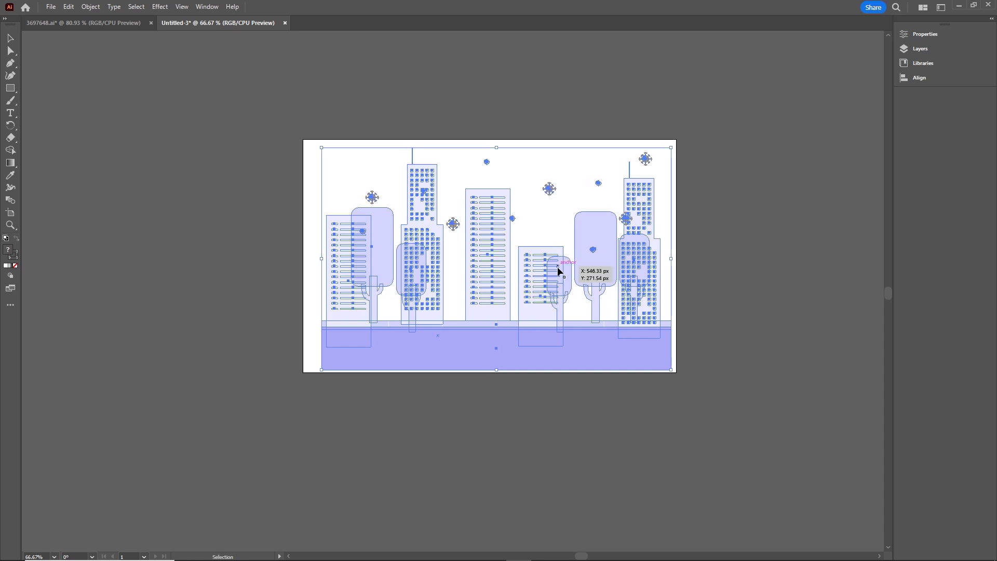
- Centre the city background group on the artboard and enlarge it proportionally from its centre until it extends slightly past the artboard edges
key("Left")
key("Left")
key("Left")
key("Left")
key("Left")
key("Left")
key("Left")
key("Left")
key("Left")
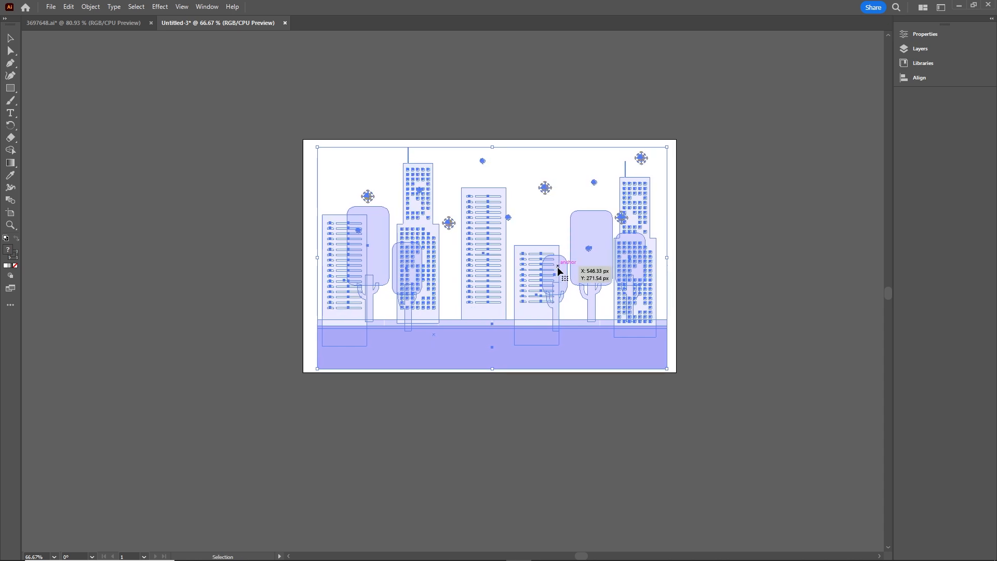
key("Up")
key("Up")
key("Up")
key("Up")
key("Up")
key("Up")
key("Up")
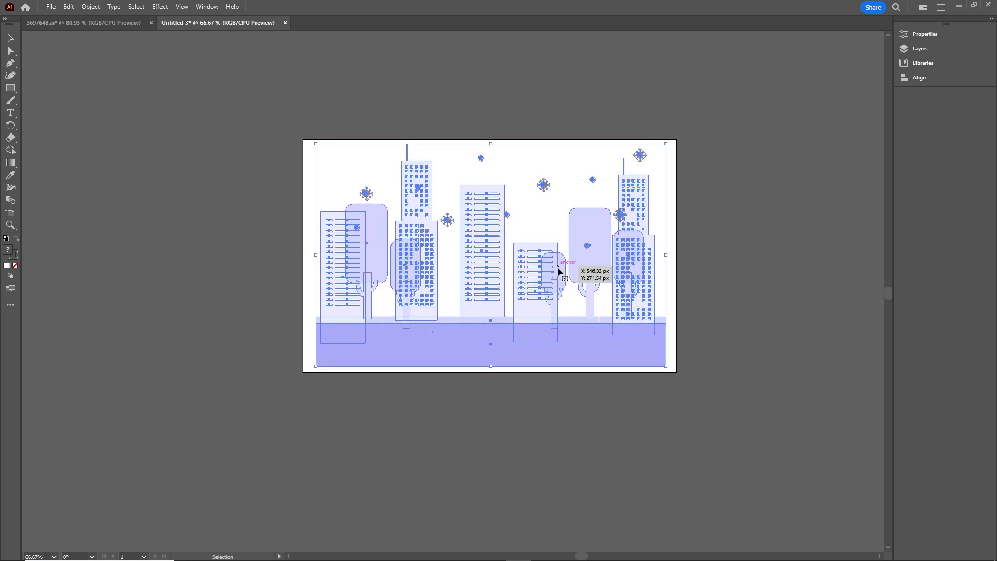
key("Left")
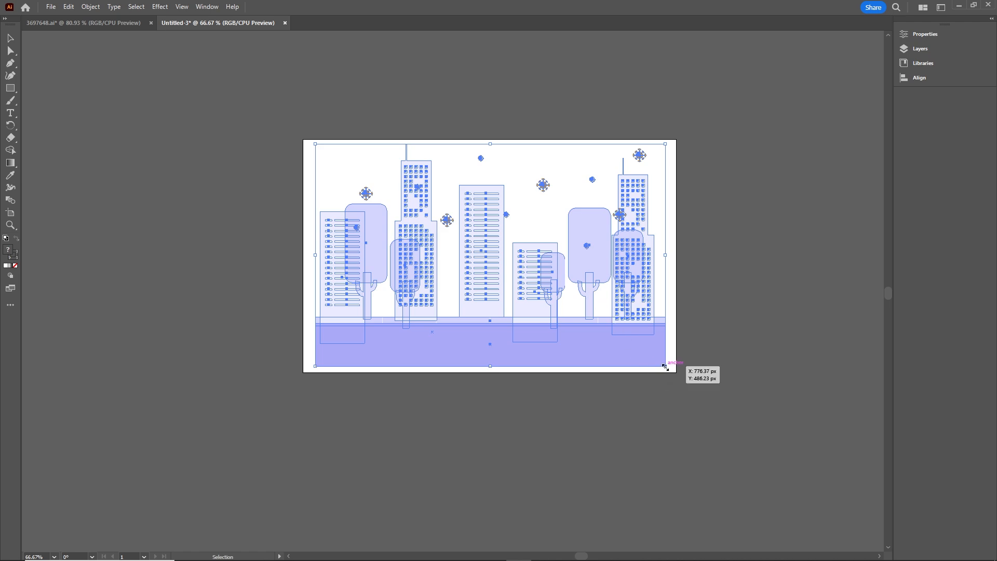
left_click_drag(665, 366, 684, 379)
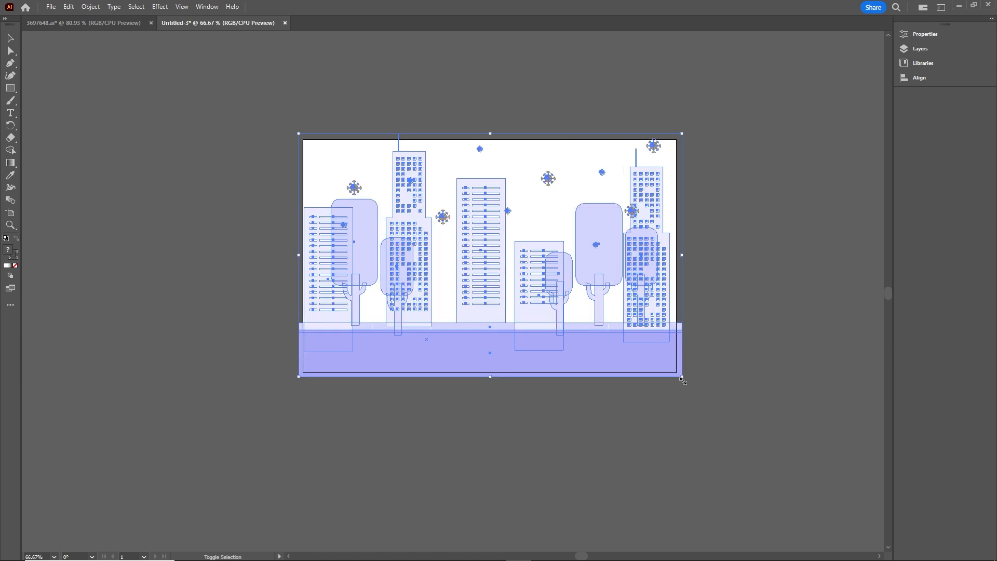
left_click(746, 350)
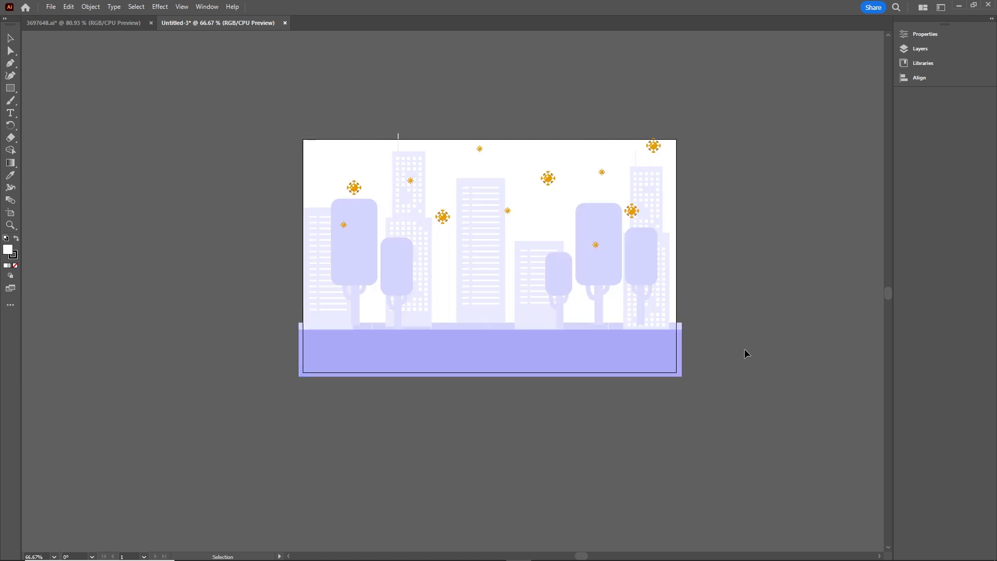
- Bring the delivery truck from 3697648.ai onto the road in the new document and enlarge it proportionally to about half its size again
left_click(72, 23)
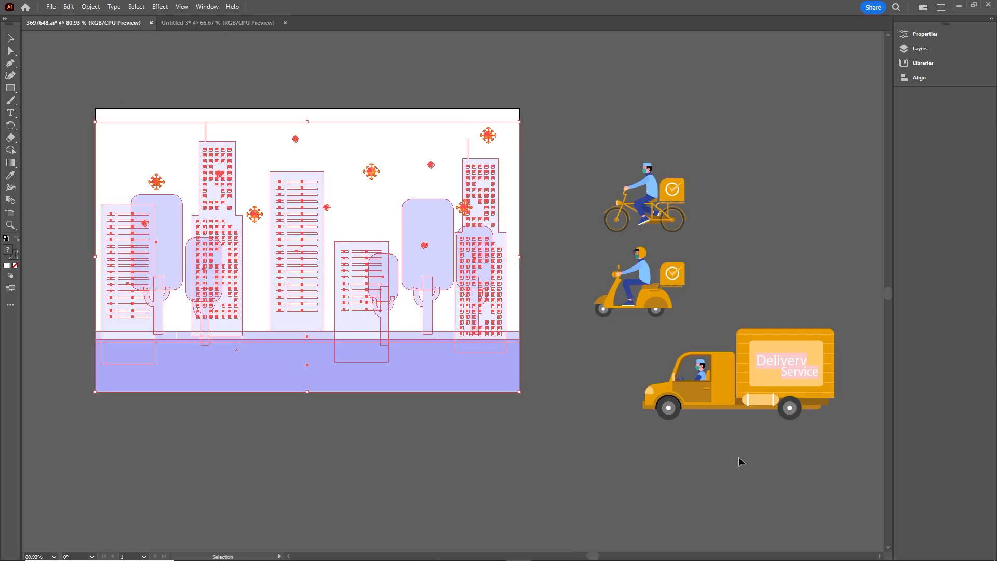
left_click(759, 379)
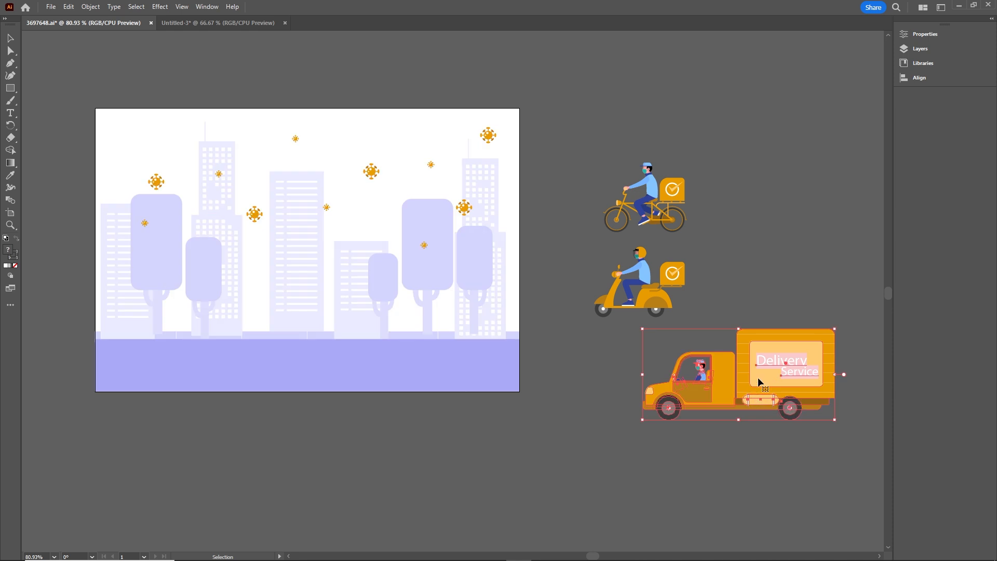
left_click_drag(772, 379, 475, 300)
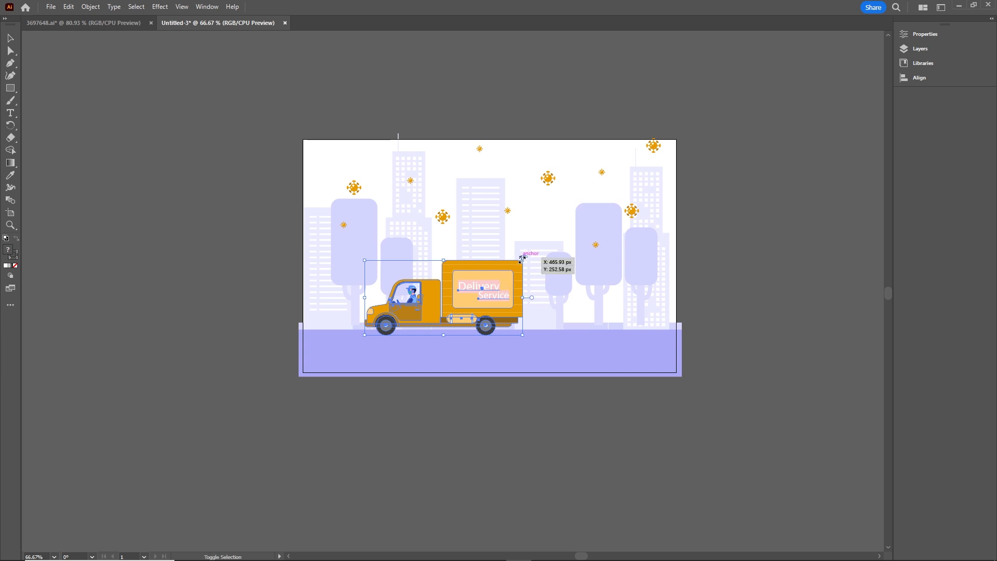
left_click_drag(522, 259, 609, 219)
left_click(719, 263)
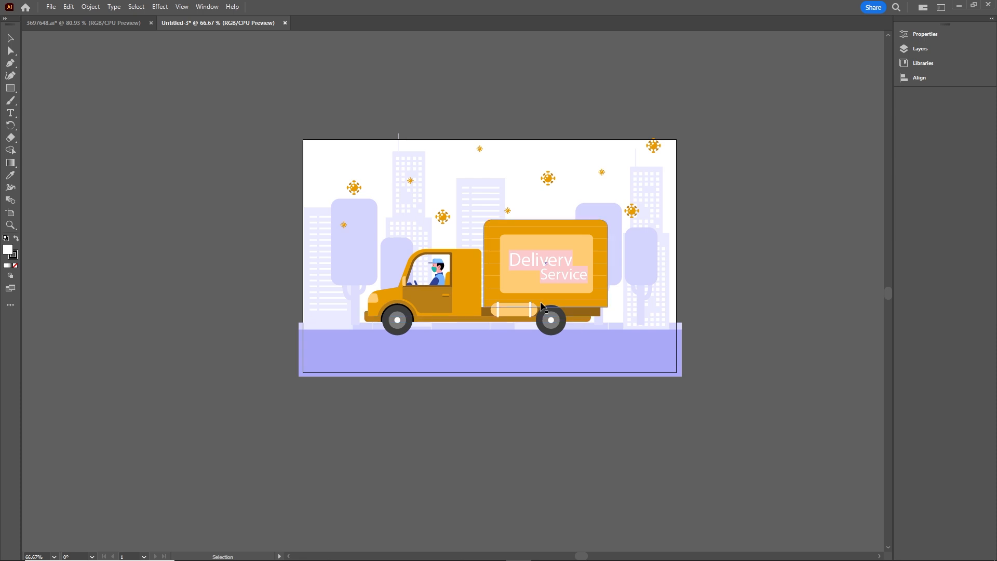
- Reflect the delivery truck across the vertical axis
left_click(522, 282)
right_click(522, 282)
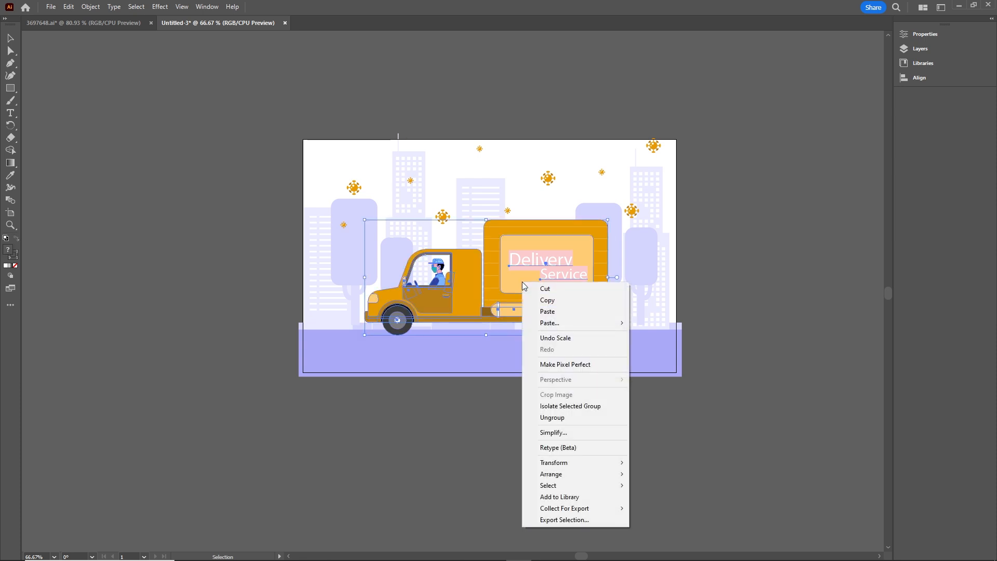
mouse_move(624, 463)
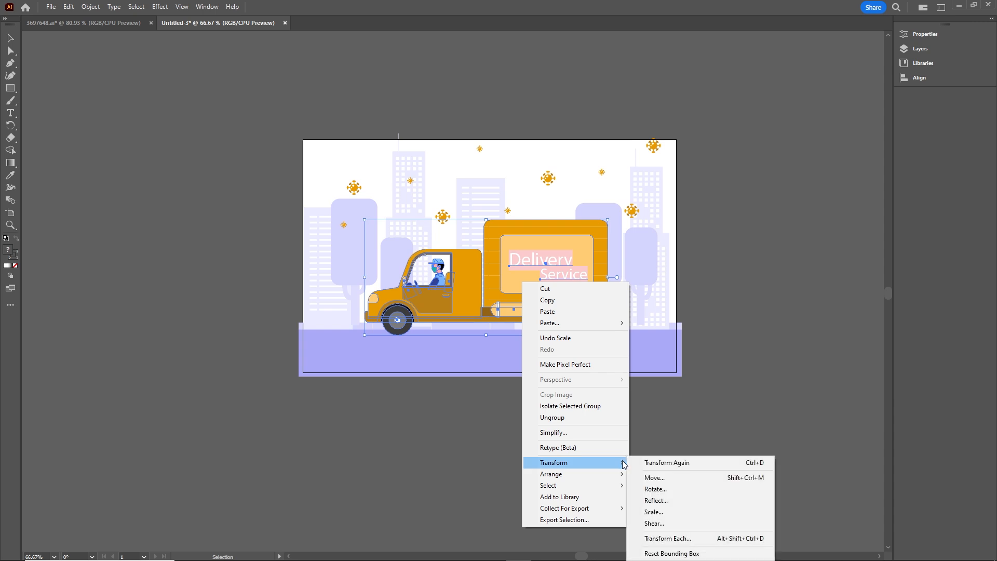
left_click(655, 501)
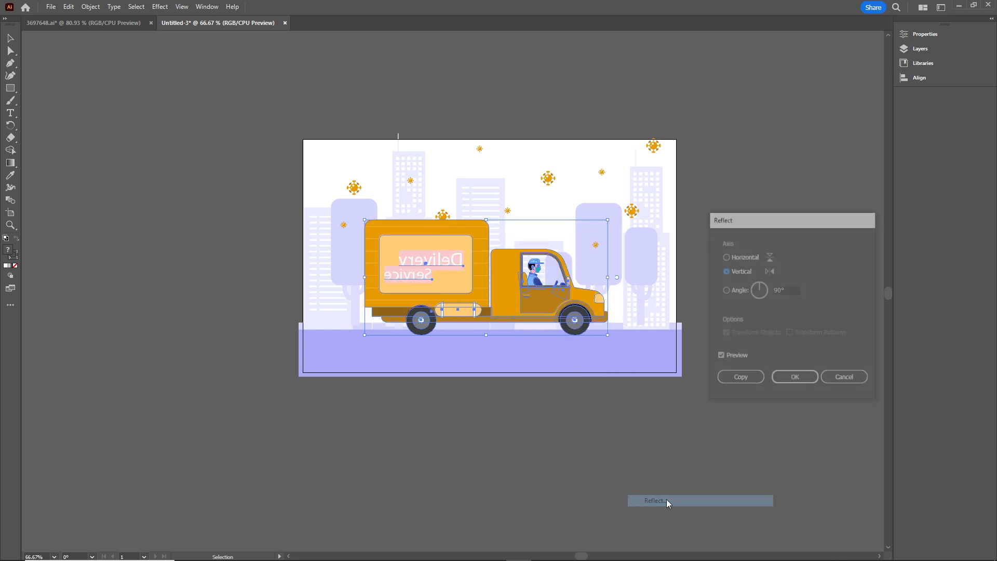
left_click(726, 257)
left_click(726, 272)
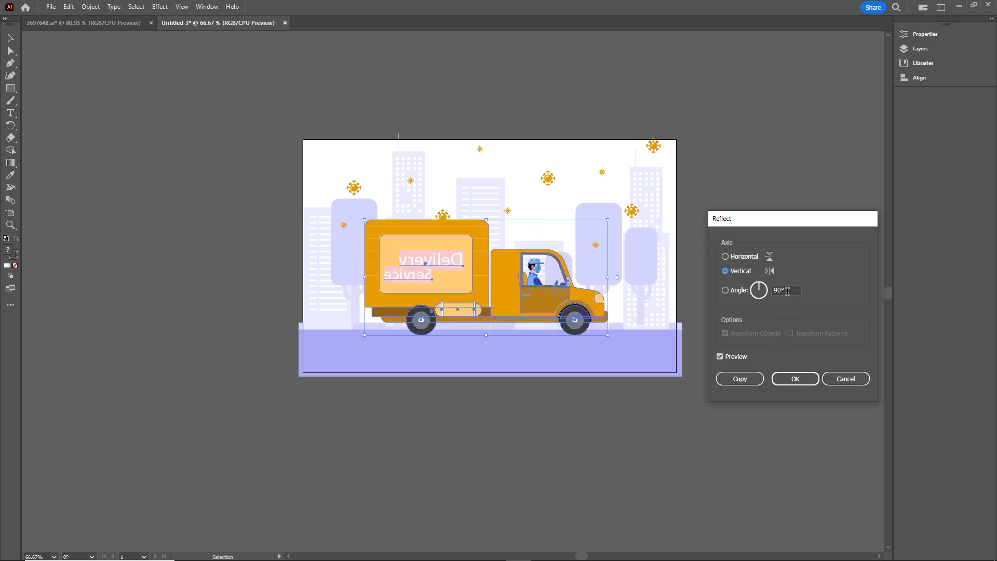
left_click(720, 356)
left_click(720, 356)
left_click(795, 378)
left_click(659, 441)
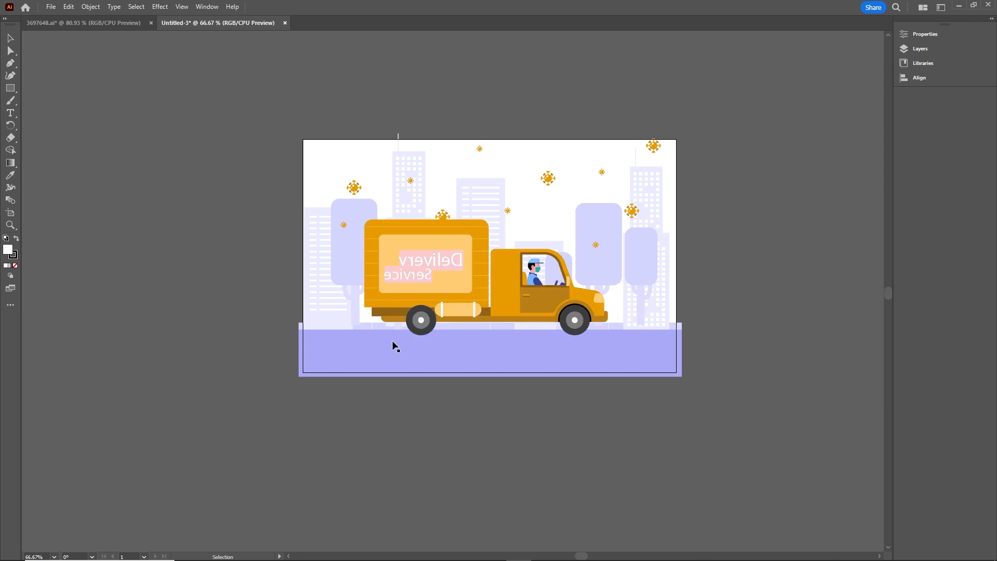
- Isolate the truck group, delete the mirrored "Delivery Service" lettering from its cargo box, and leave isolation
double_click(429, 268)
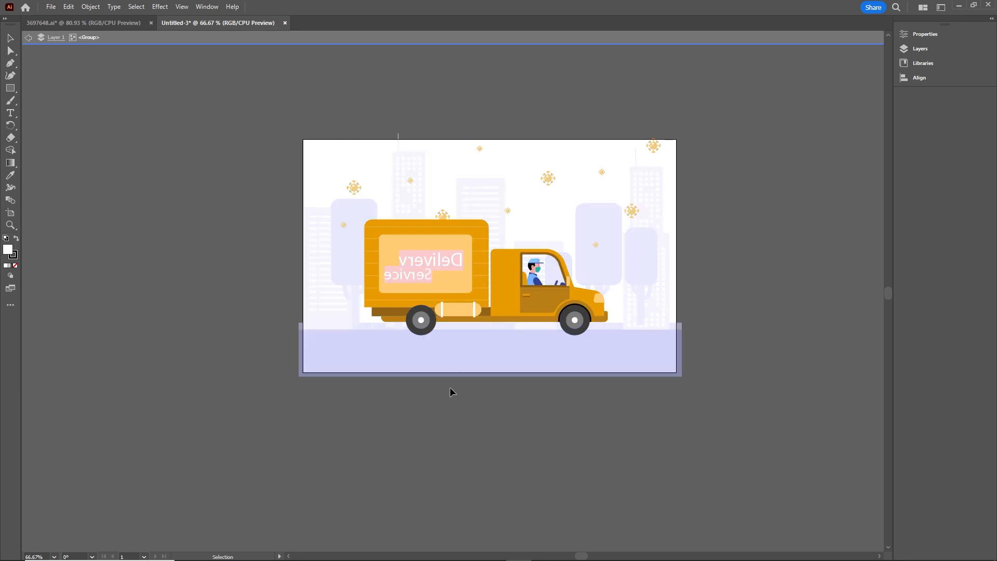
left_click(430, 264)
key("Delete")
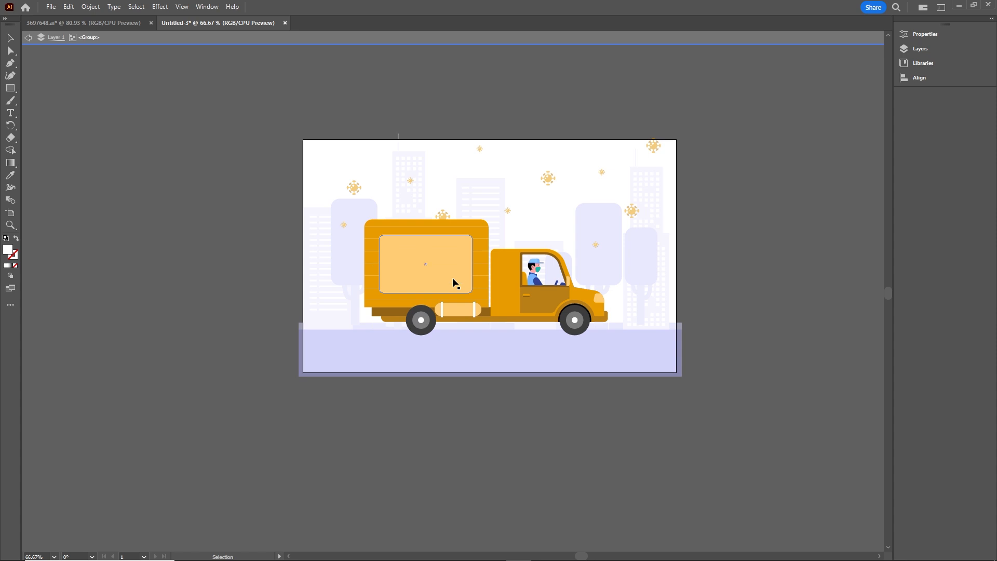
double_click(709, 214)
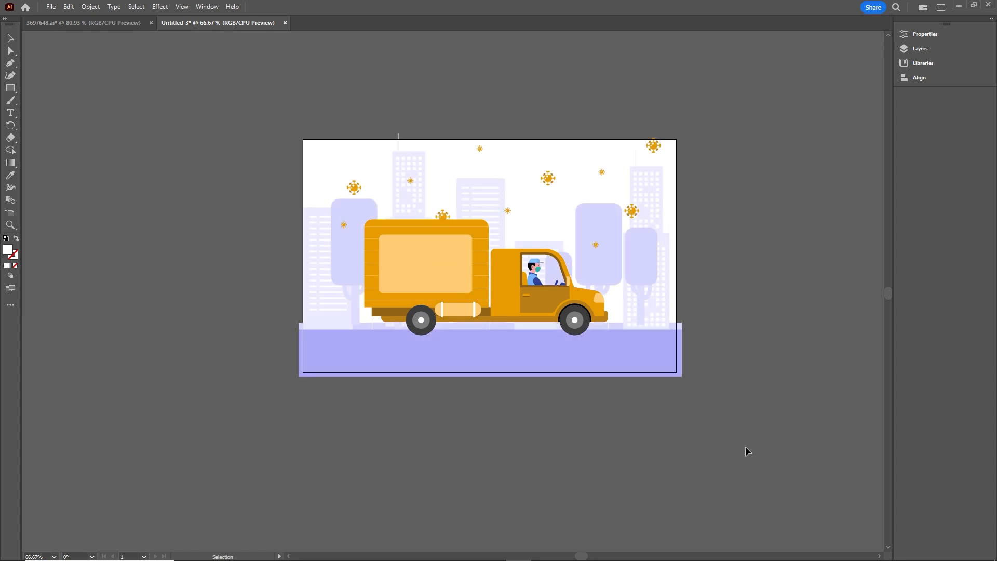
- Split the truck and city background groups in Layer 1 into separate layers with Release to Layers (Sequence)
left_click(920, 51)
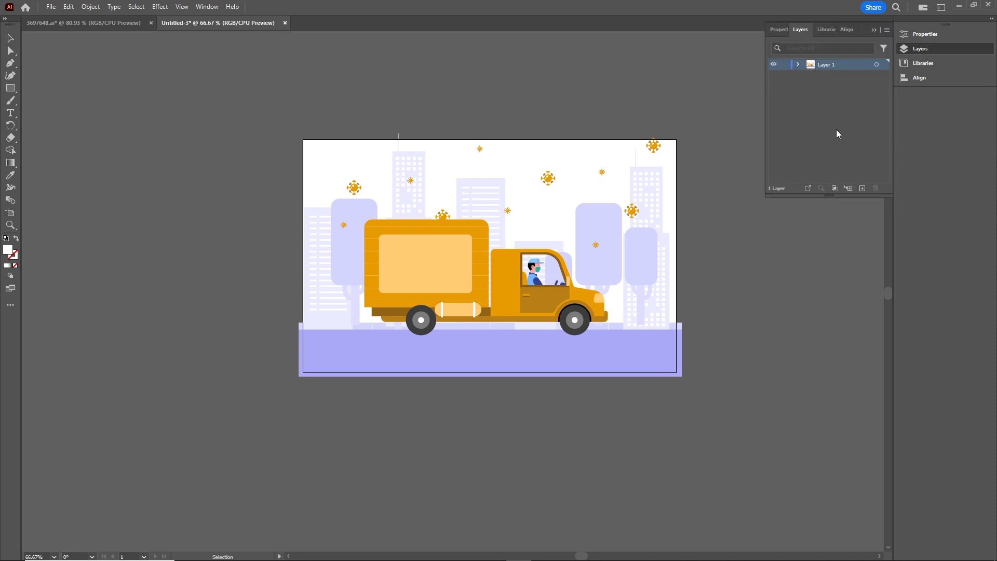
left_click(206, 7)
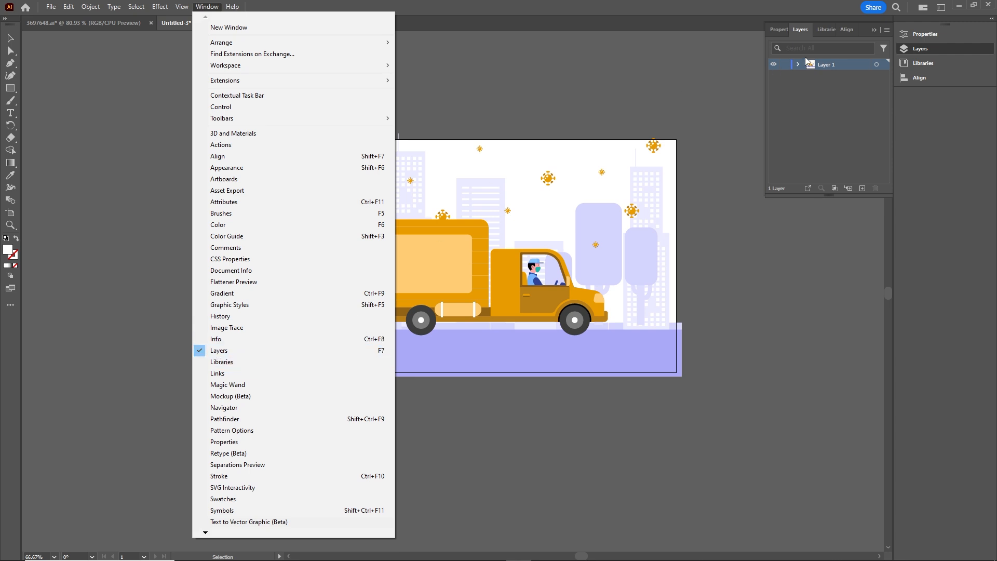
left_click(818, 108)
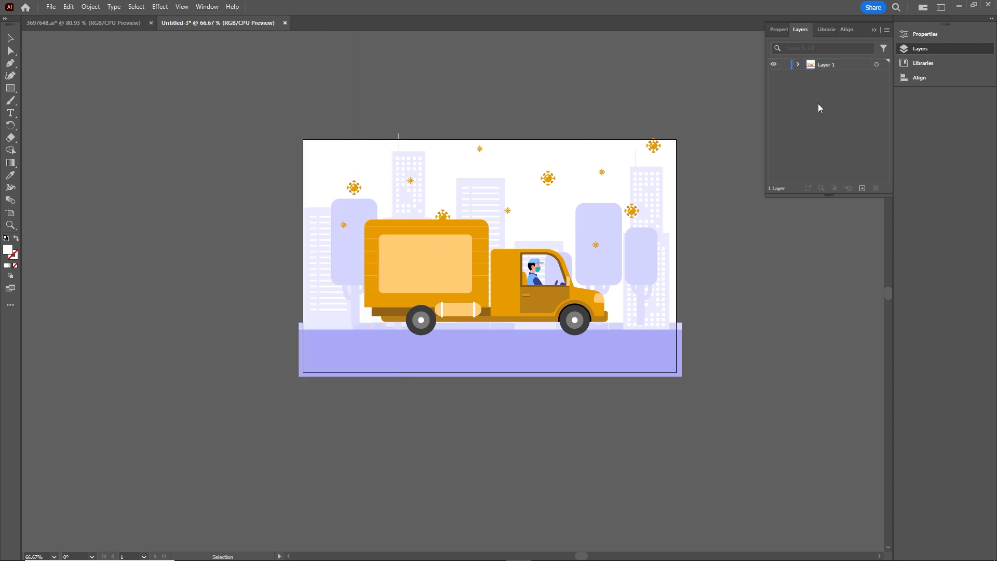
left_click(830, 64)
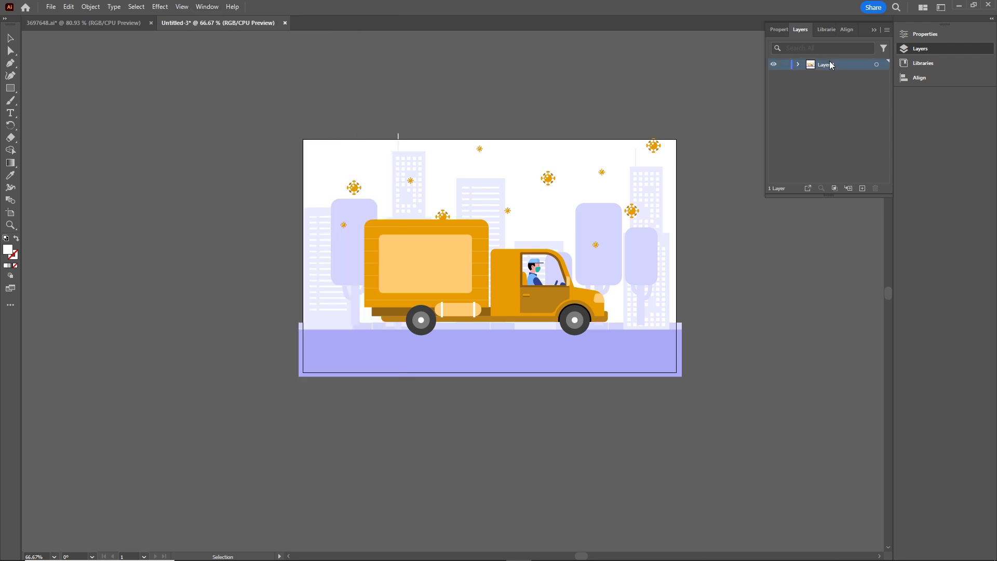
left_click(800, 66)
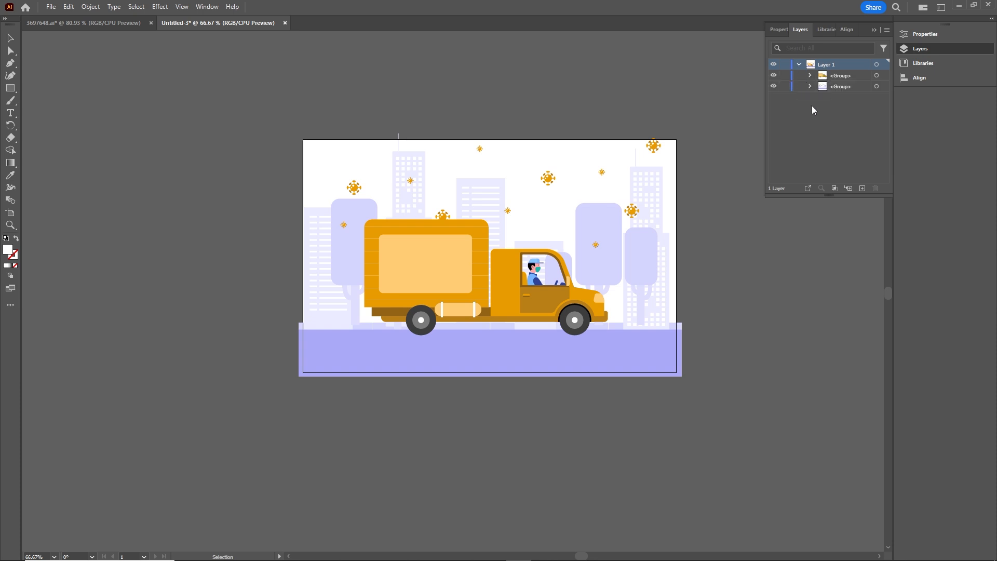
left_click(800, 65)
left_click(833, 93)
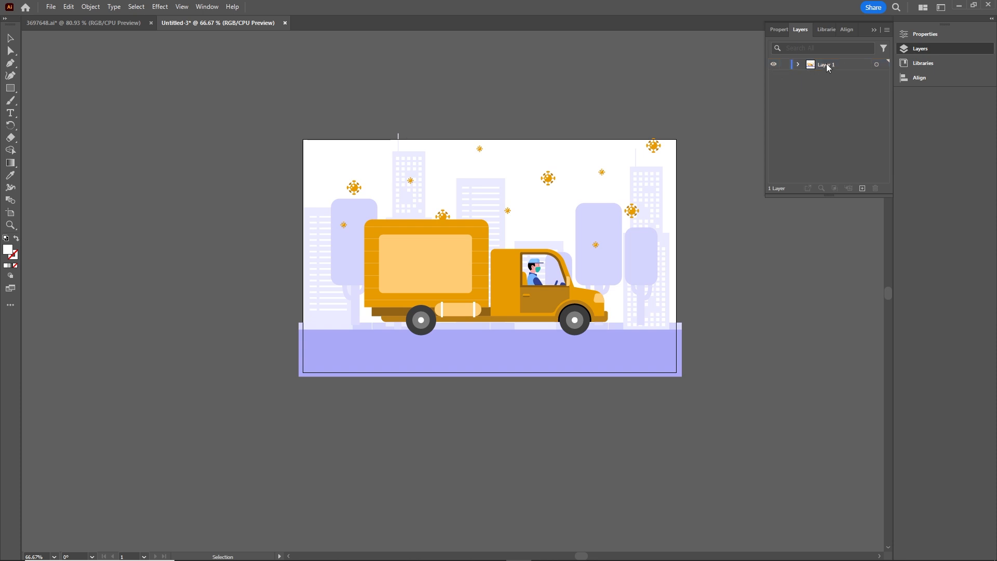
left_click(827, 67)
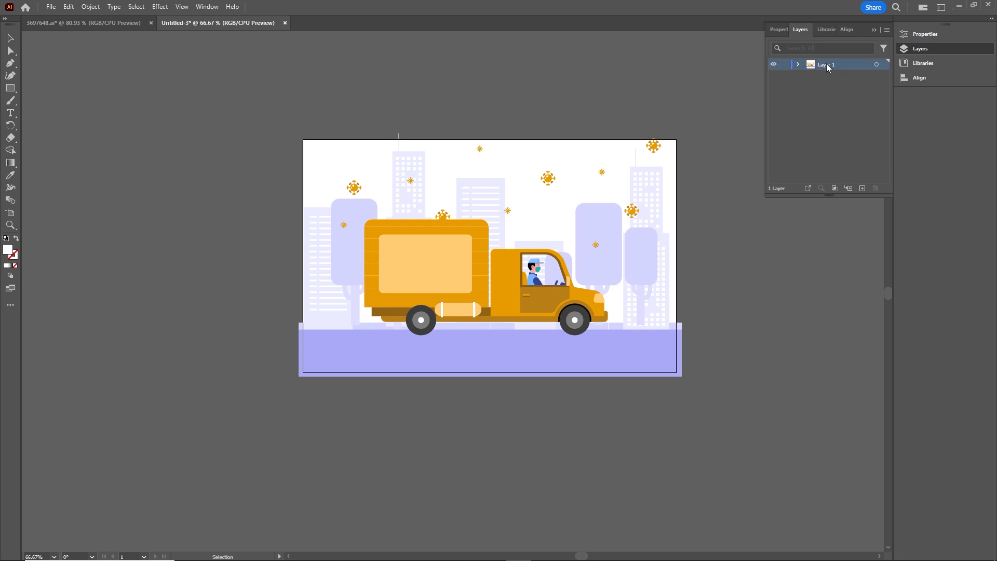
left_click(888, 31)
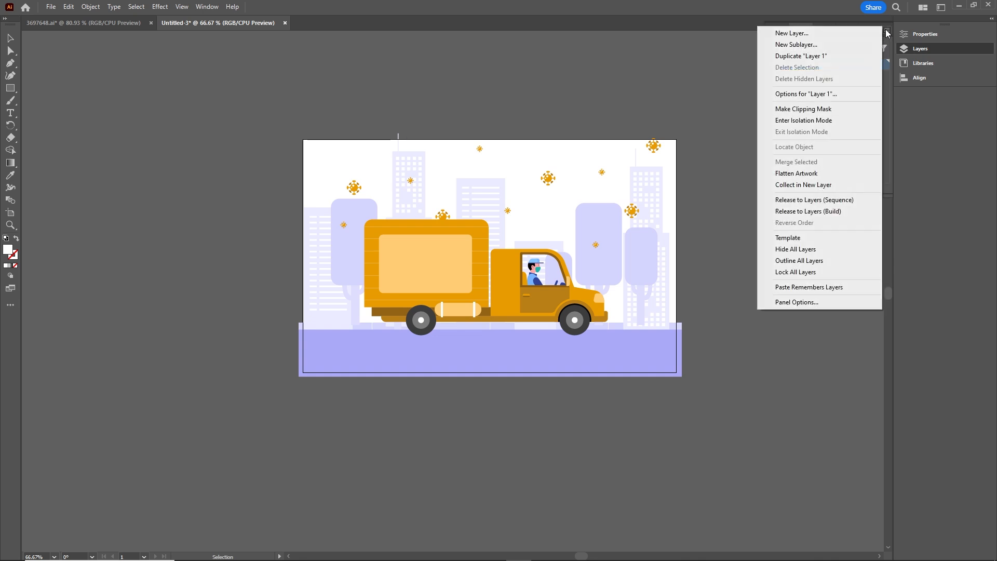
left_click(803, 202)
- Move Layer 2 and Layer 3 out of Layer 1 to the top level and delete the empty Layer 1
left_click(841, 79)
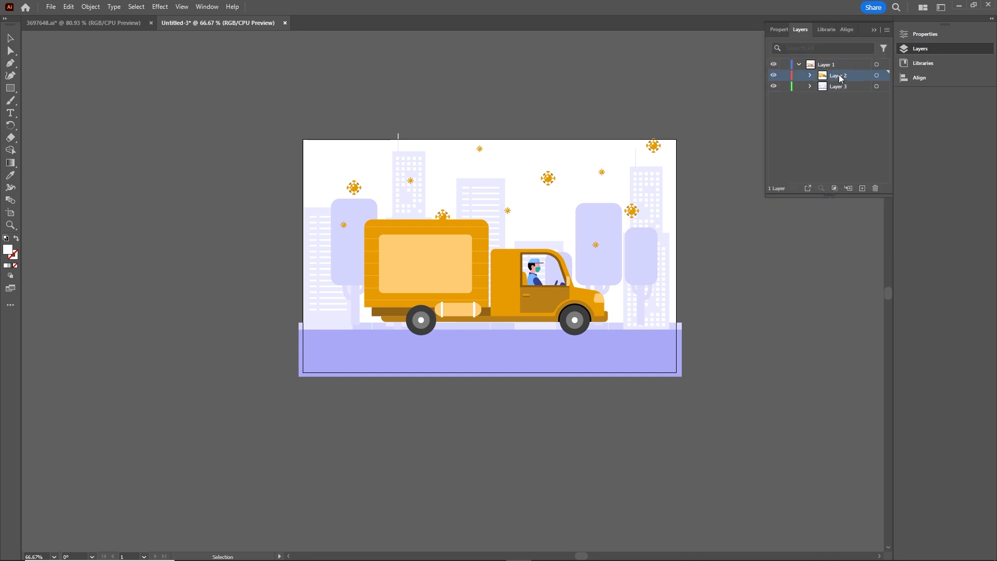
left_click(842, 87, "shift")
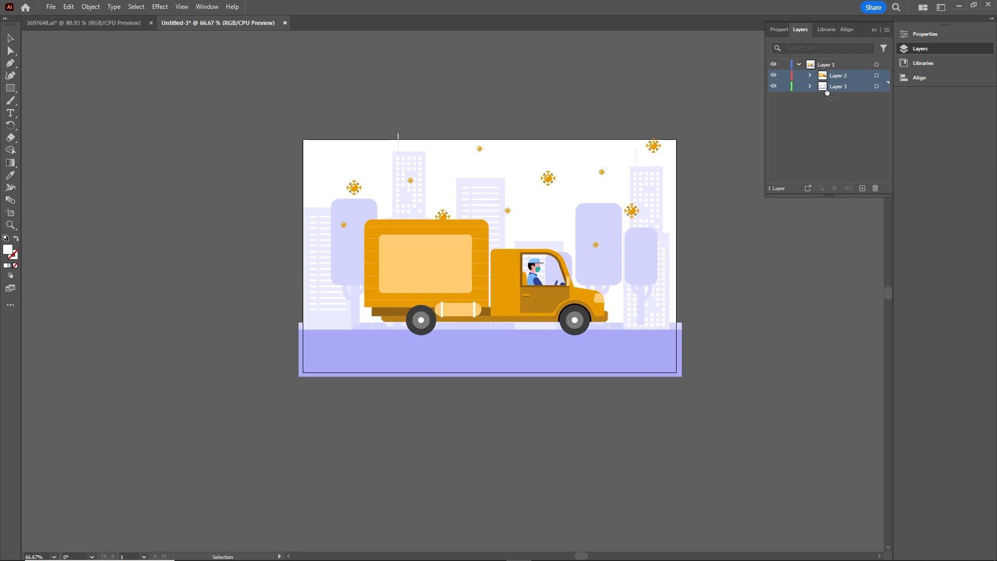
left_click_drag(827, 94, 810, 125)
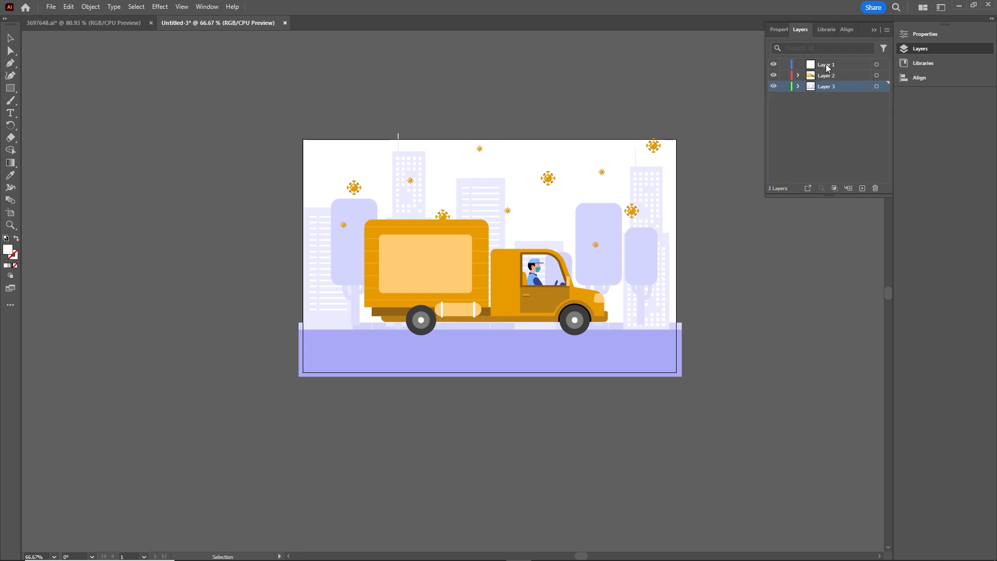
left_click(830, 66)
left_click(875, 188)
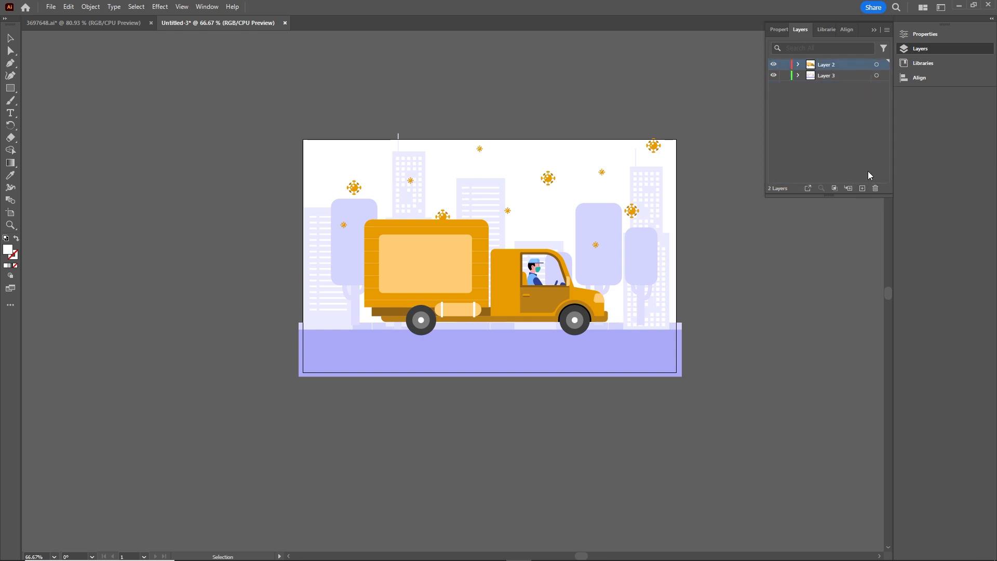
left_click(875, 30)
- Start saving the document under a new name and go to the tutorial folder inside 87 delivery animation
key("ctrl+shift+s")
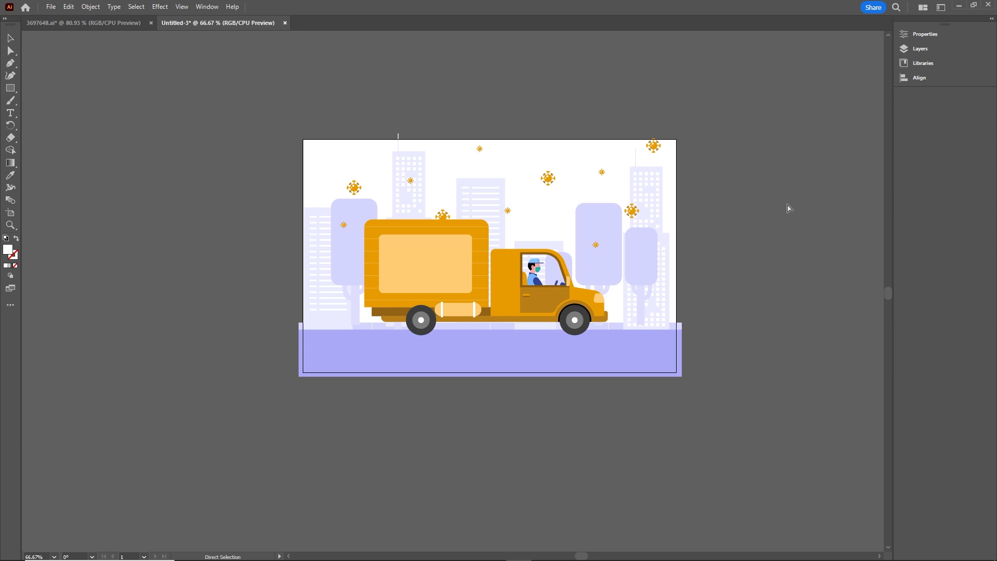
left_click(291, 183)
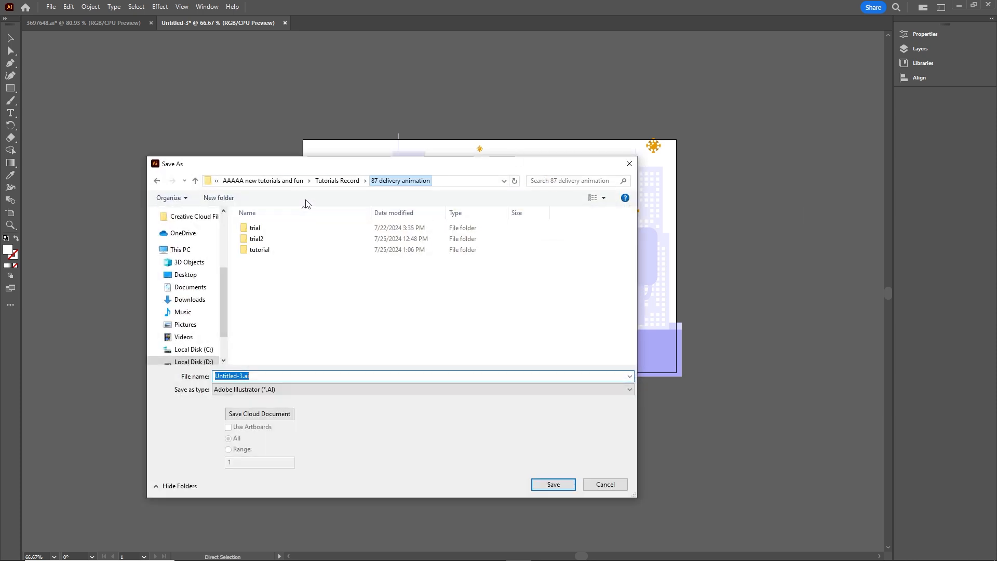
double_click(260, 251)
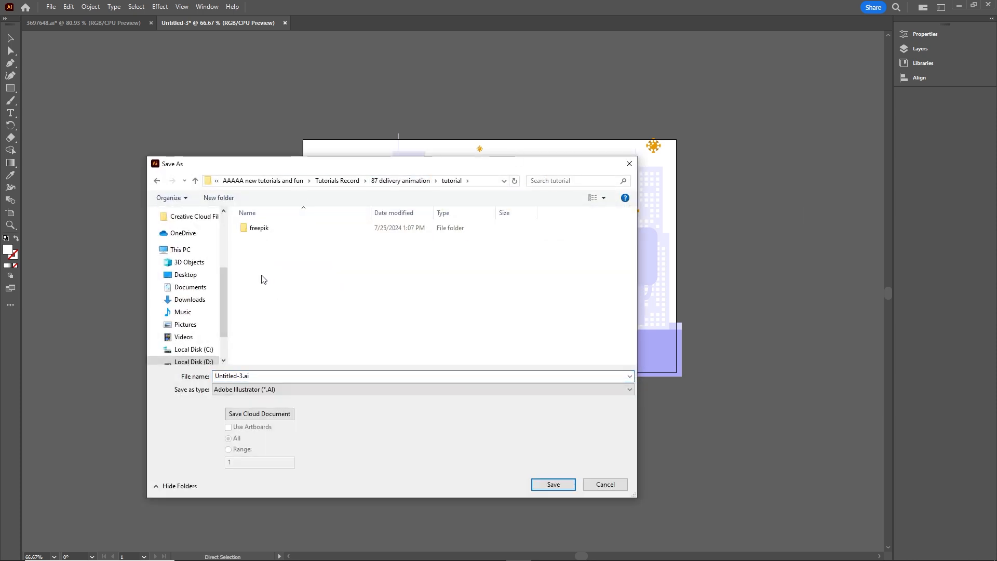
- Create a folder named illustrator inside the tutorial folder and open it as the save location
right_click(262, 275)
mouse_move(363, 408)
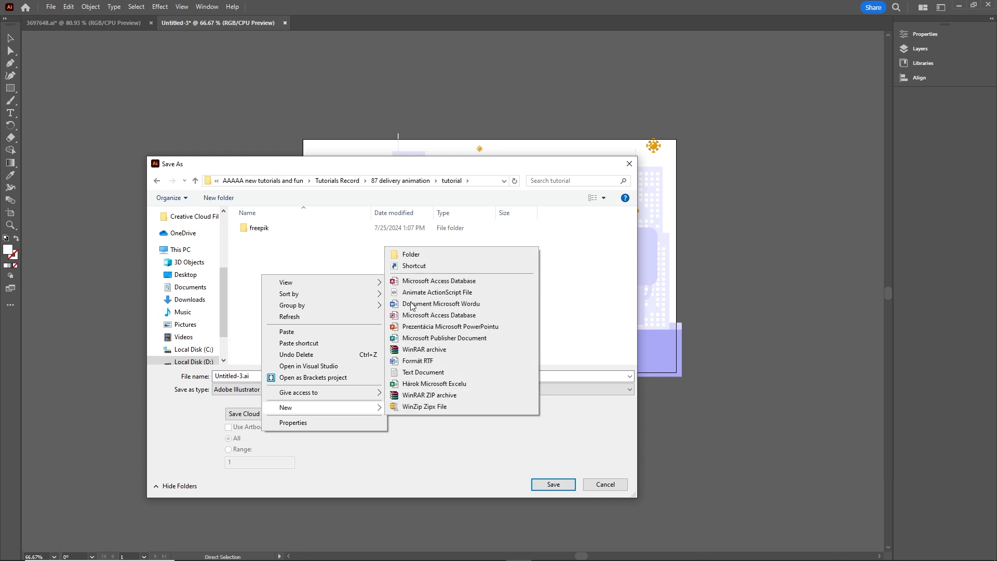
left_click(413, 253)
type("illus")
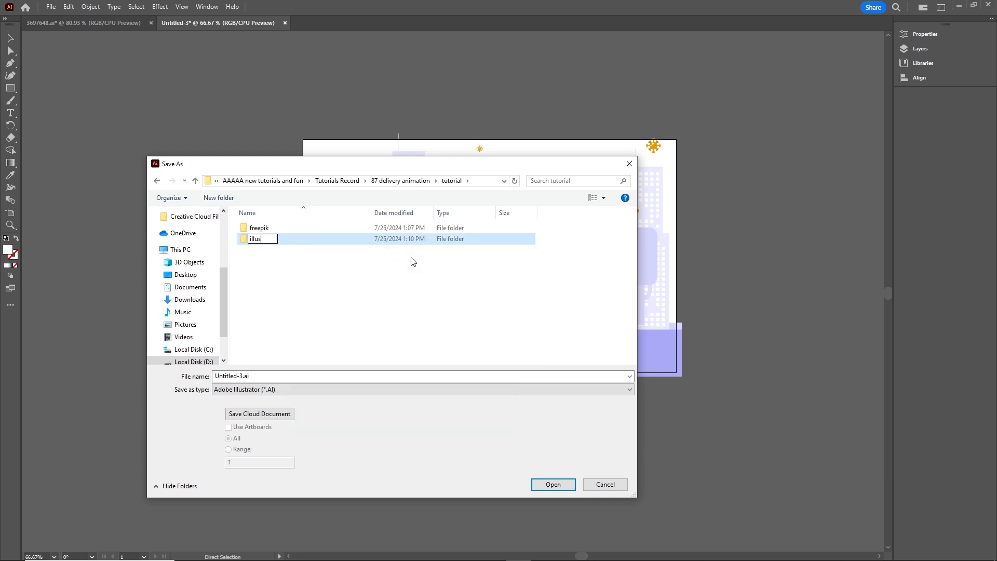
type("trator")
left_click(338, 289)
double_click(269, 242)
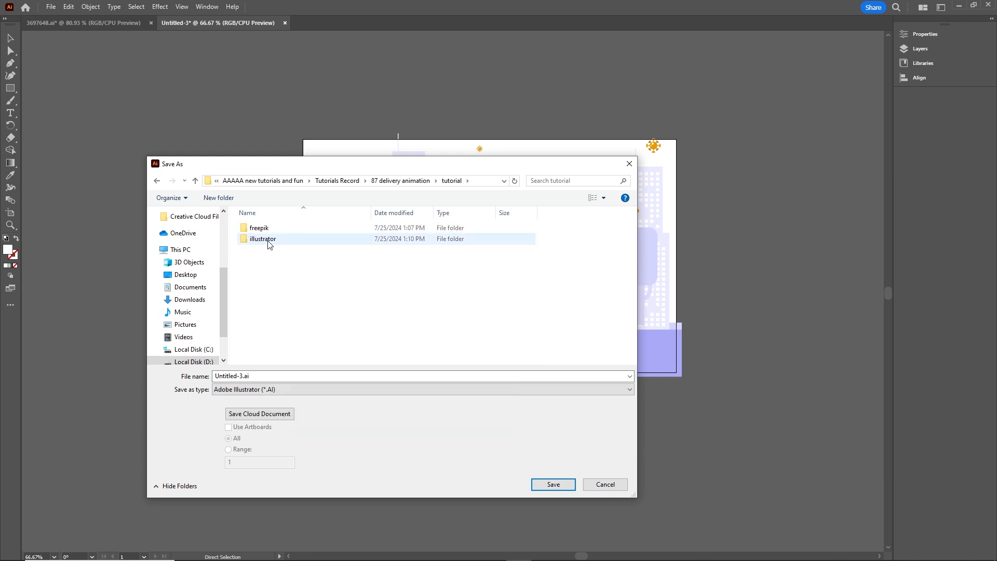
- Save the document as delivery in Adobe Illustrator format, accepting the Illustrator 2020 version options
left_click(262, 377)
type("delivery")
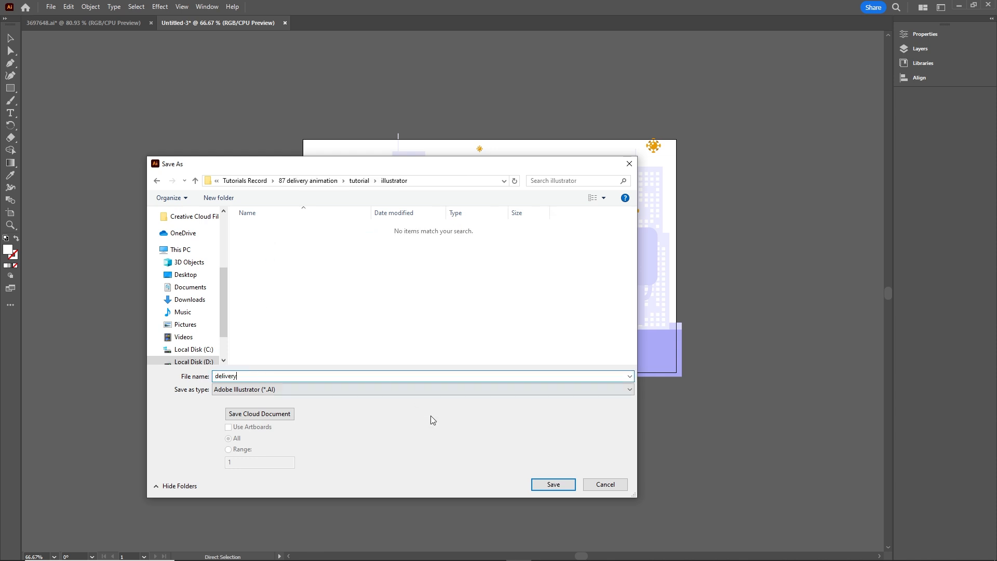
left_click(563, 488)
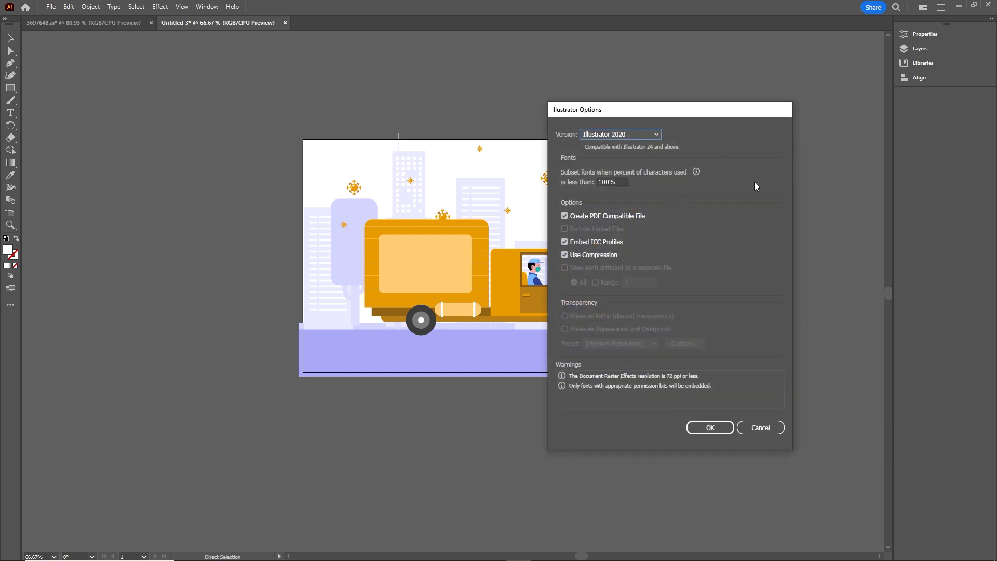
left_click(710, 428)
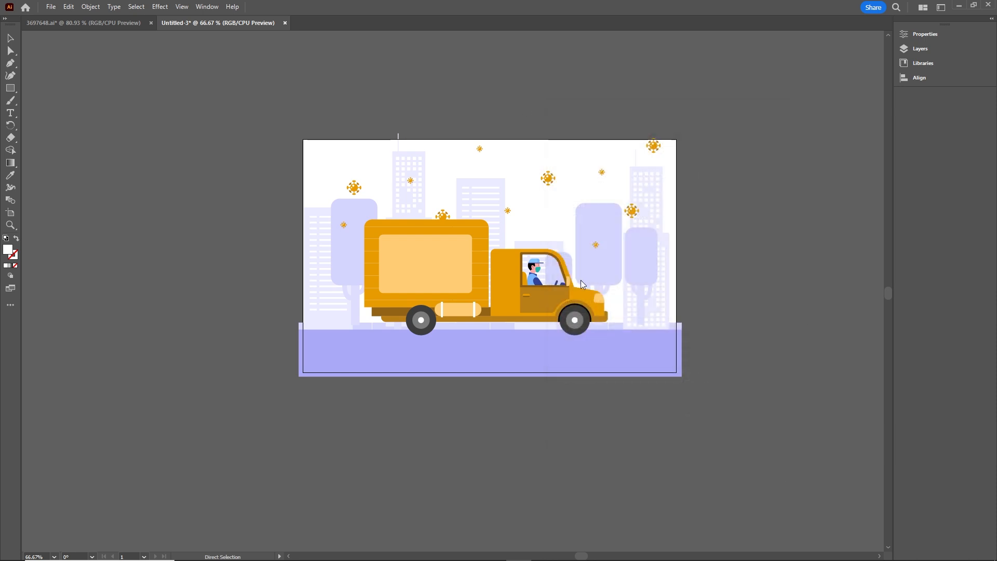
- Switch to Adobe Animate and create an 800 x 500 px HTML5 Canvas document at 24 fps
left_click(393, 555)
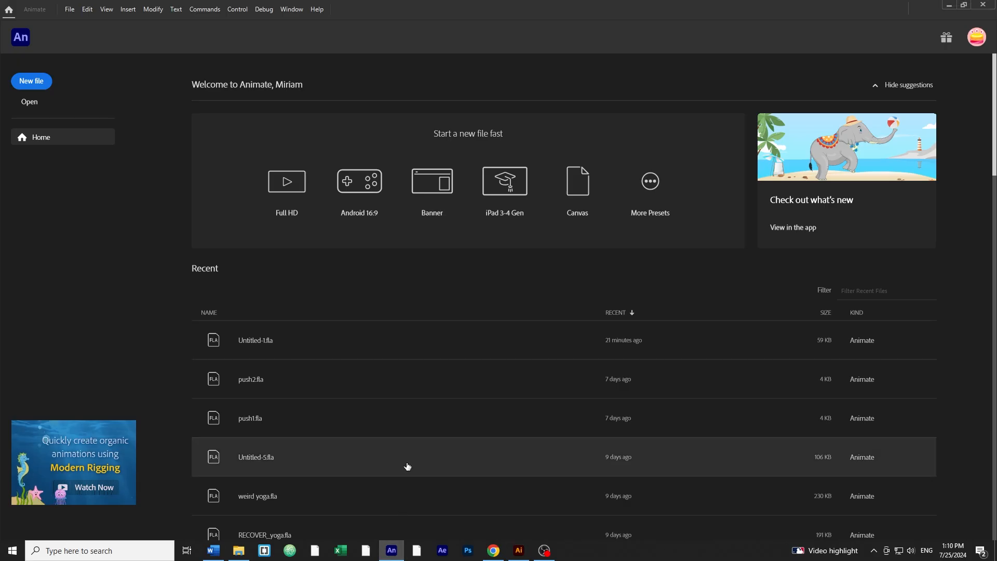
left_click(37, 87)
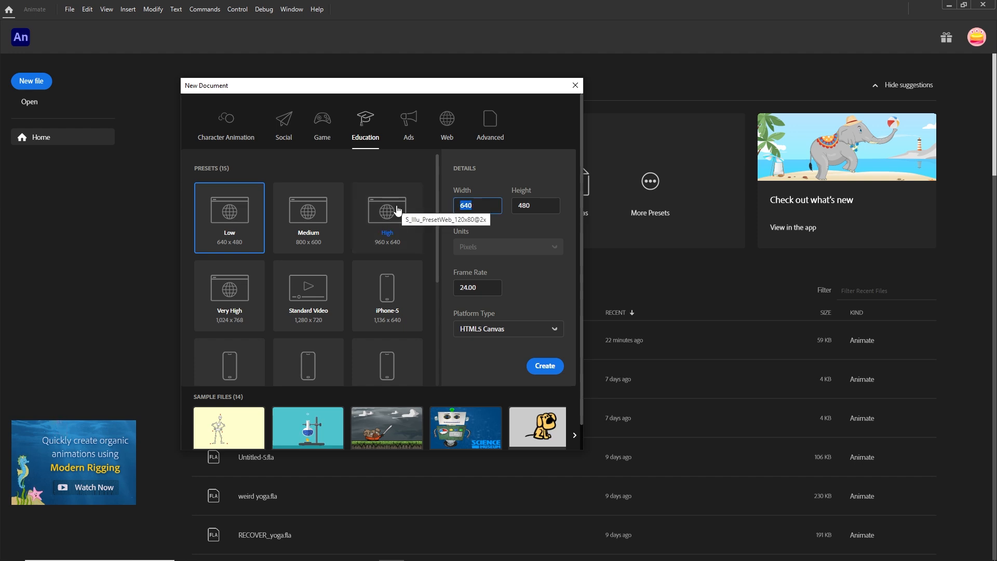
type("800")
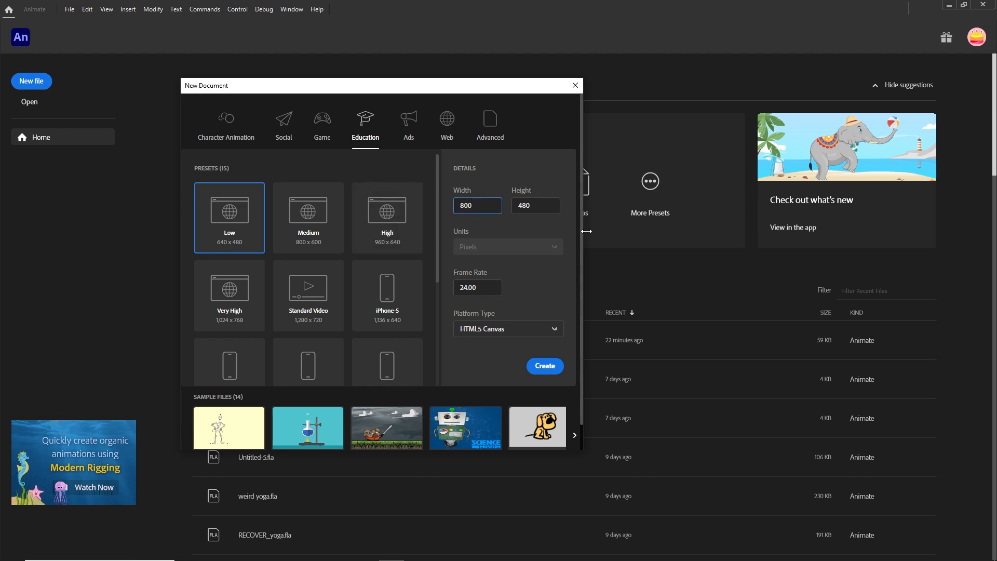
key("Tab")
type("500")
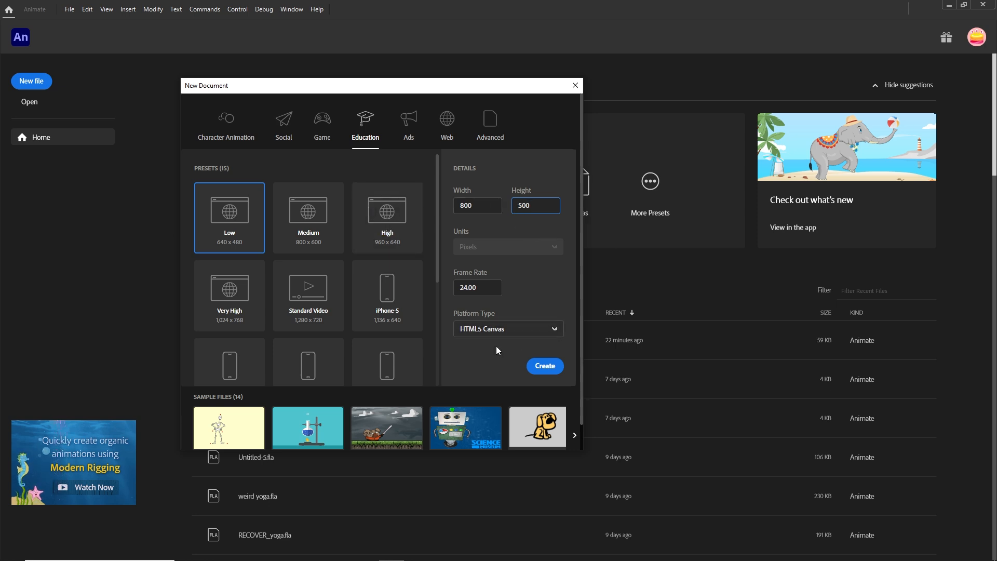
left_click(544, 366)
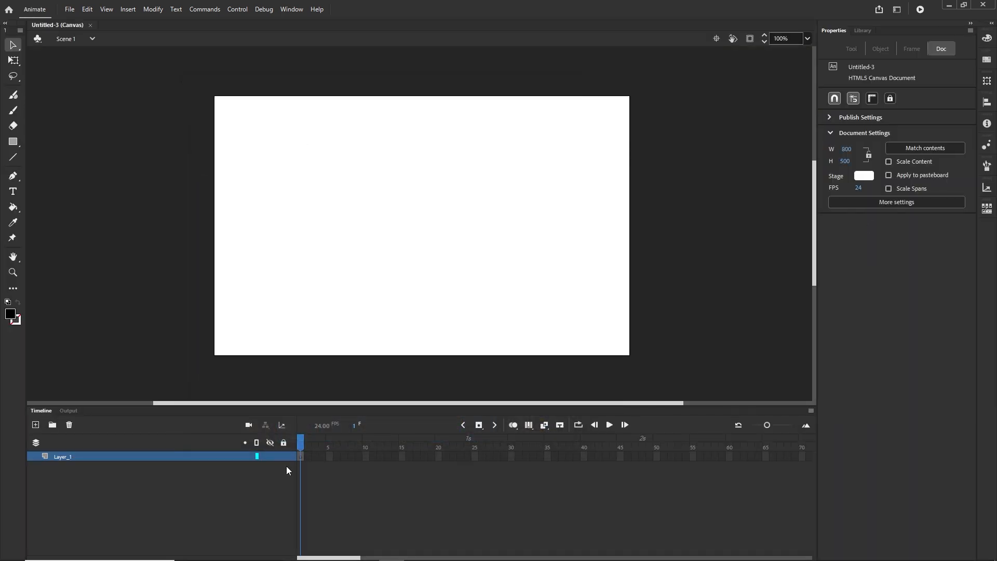
- Import delivery.ai from the tutorial's illustrator folder onto the stage, converting its layers to Animate layers at their original position
left_click(239, 556)
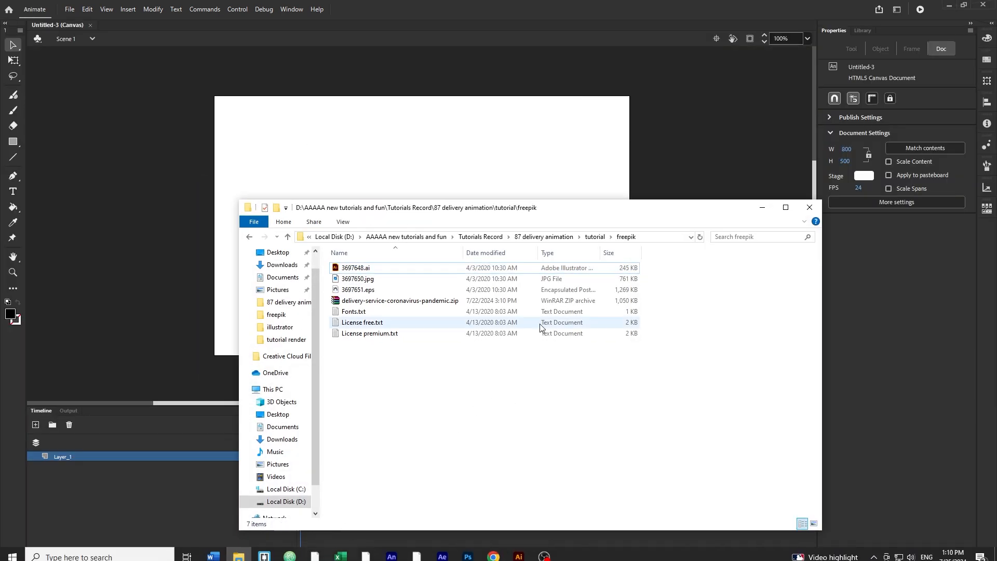
left_click(595, 236)
double_click(362, 280)
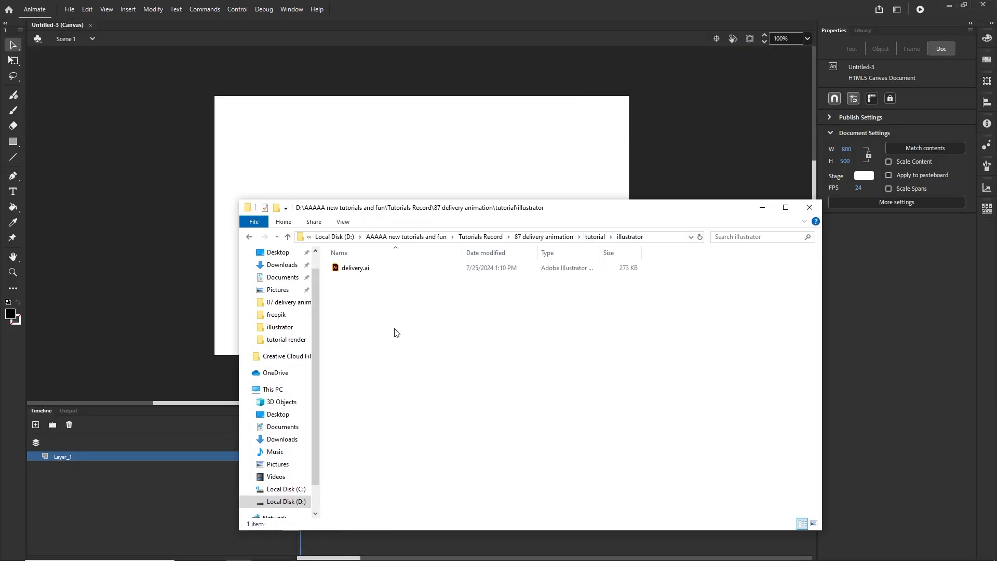
left_click_drag(355, 268, 457, 200)
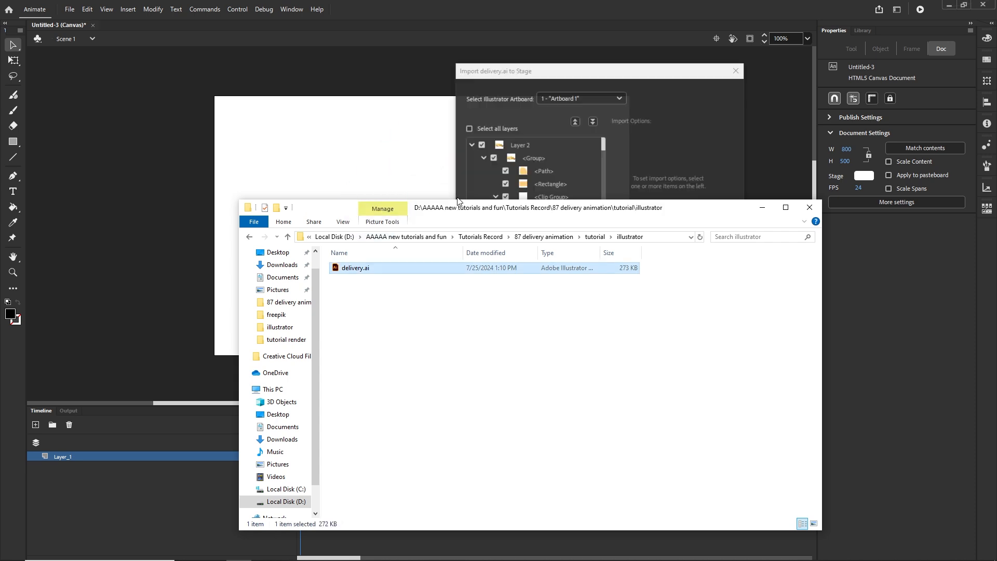
left_click(702, 131)
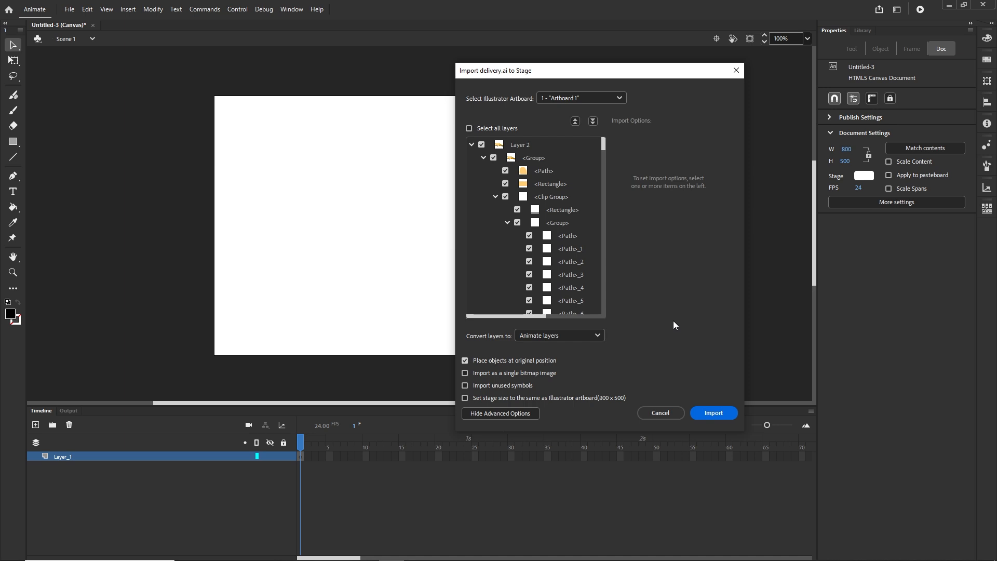
left_click(713, 414)
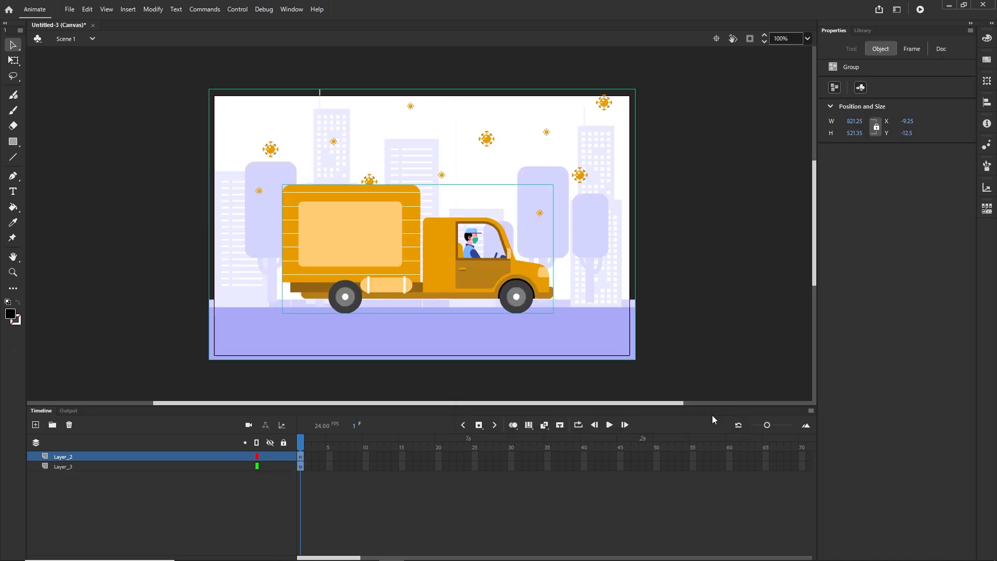
left_click(196, 505)
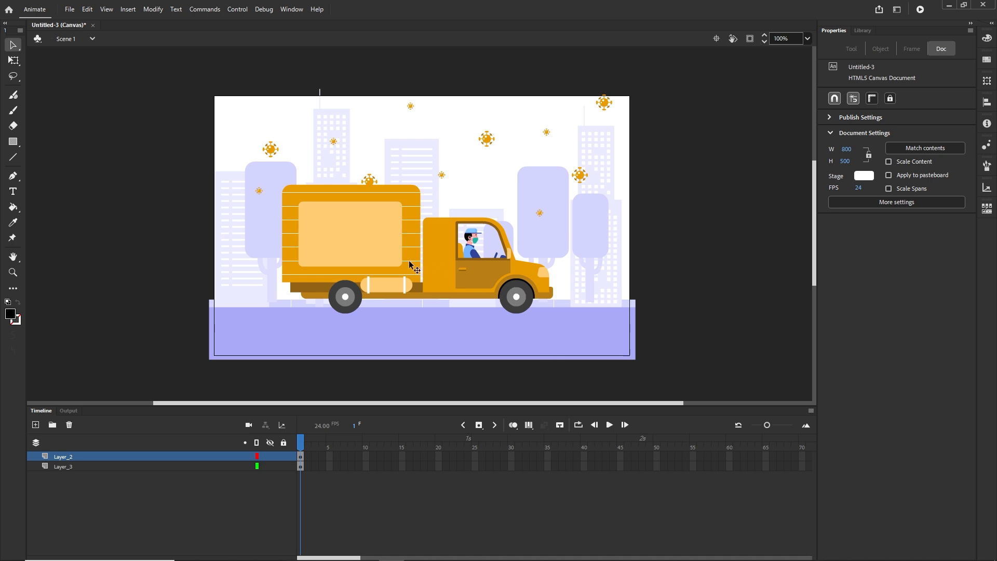
- Try flipping the truck group horizontally and undo the flip
left_click(373, 246)
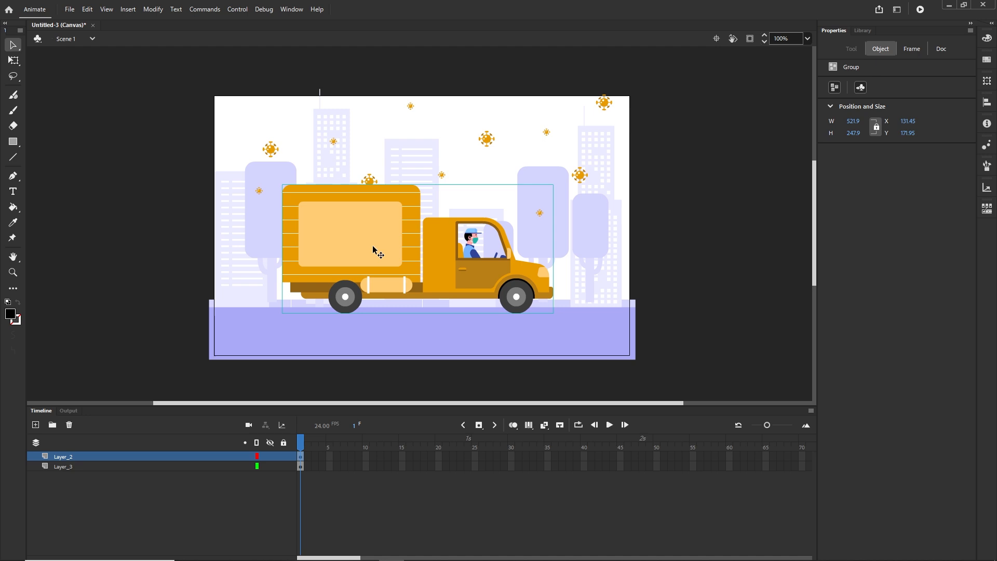
right_click(373, 247)
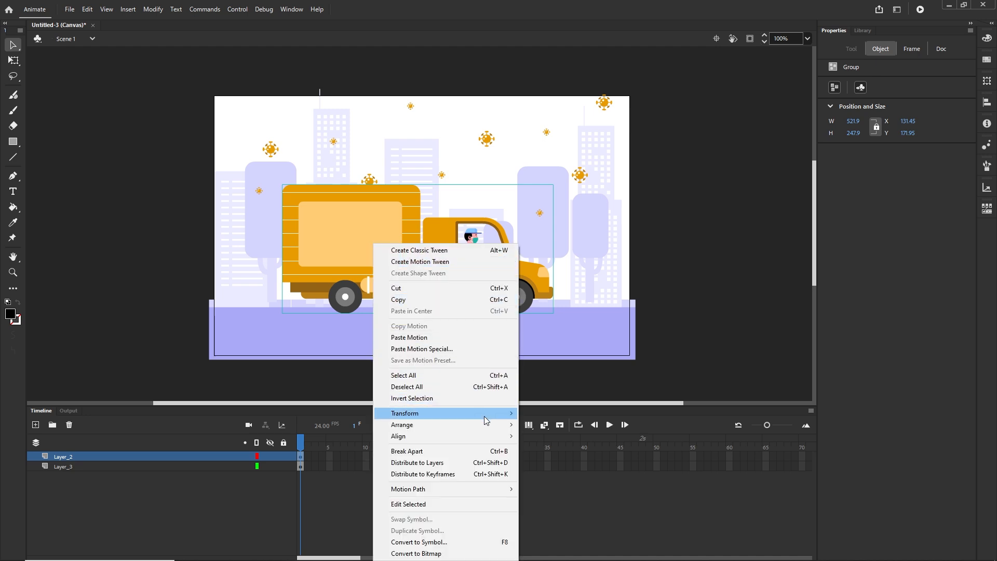
mouse_move(501, 414)
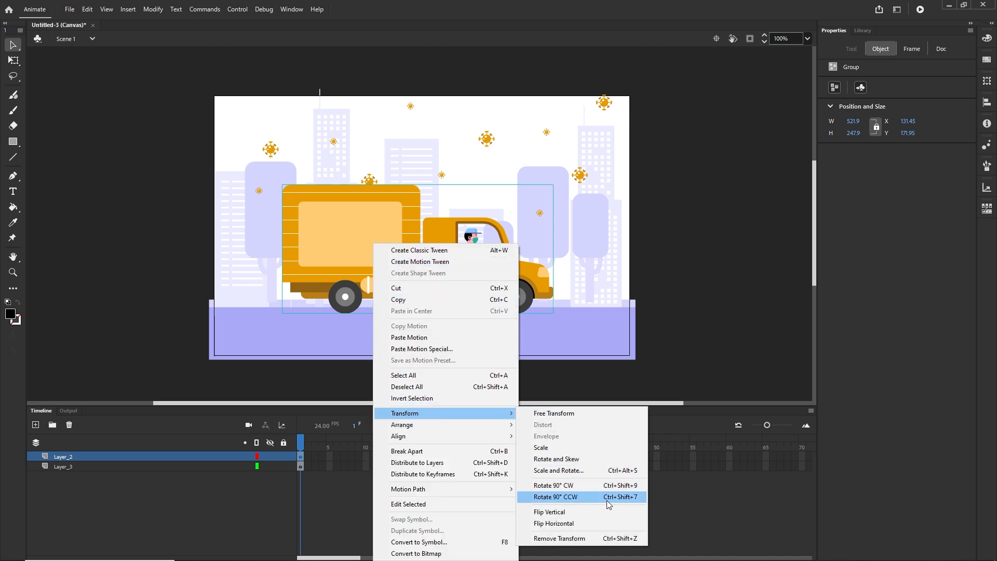
left_click(564, 524)
right_click(459, 237)
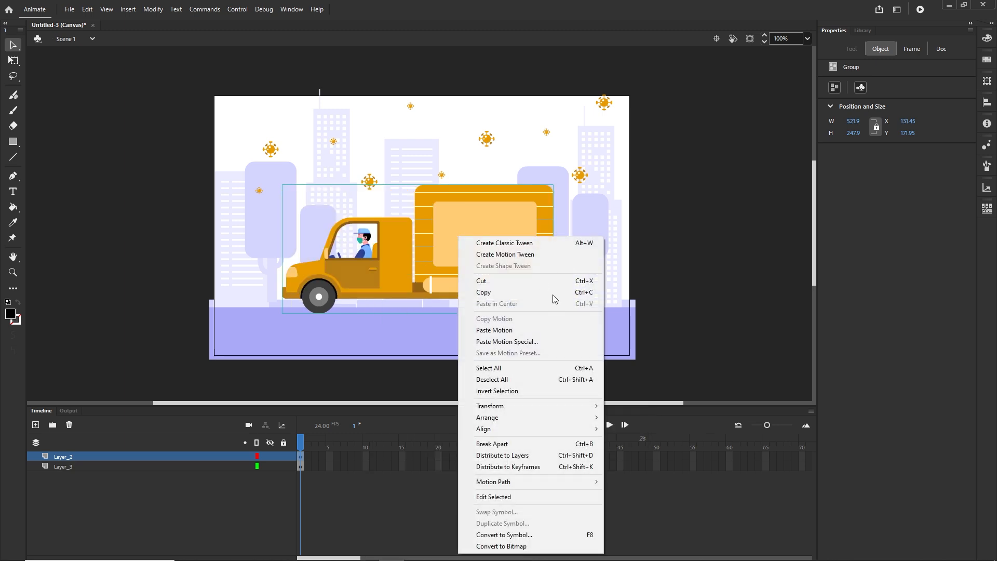
left_click(727, 303)
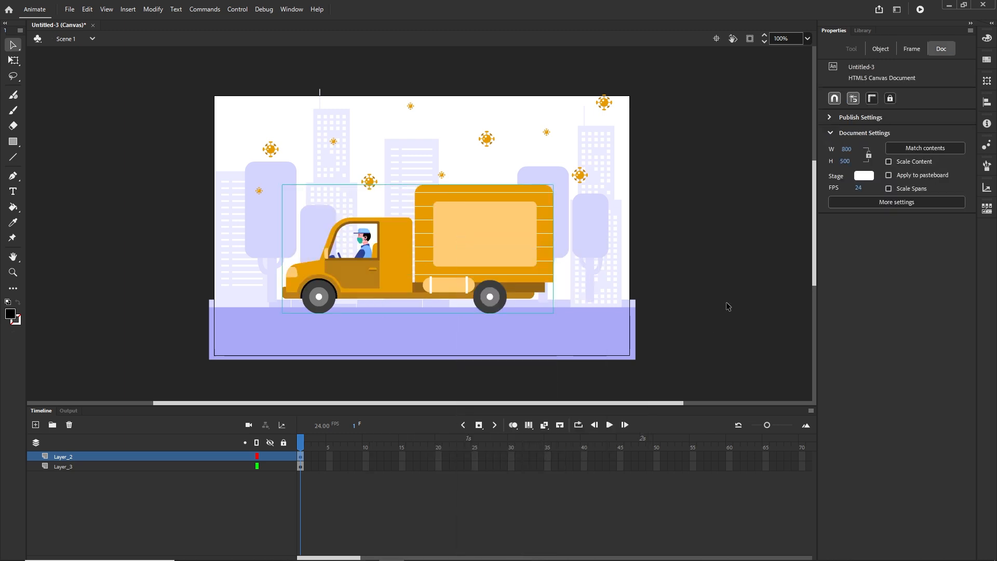
key("ctrl+z")
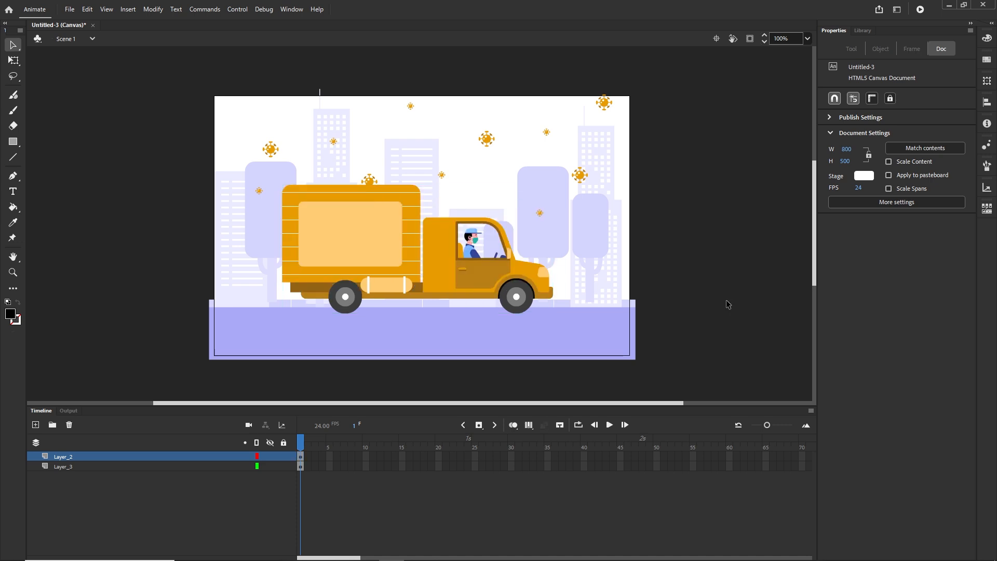
- Convert the truck group to a Movie Clip symbol named Van
left_click(353, 242)
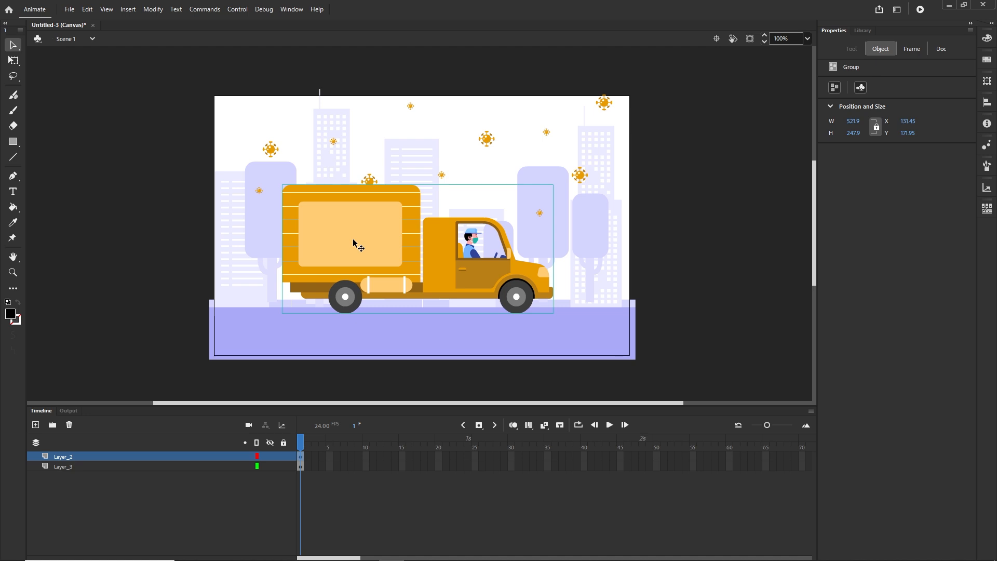
left_click(162, 11)
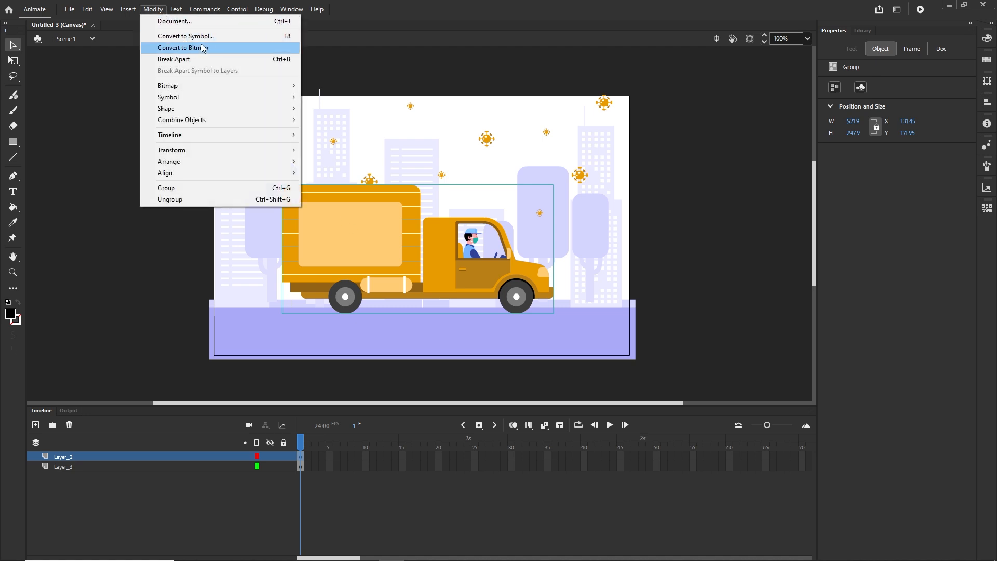
left_click(186, 36)
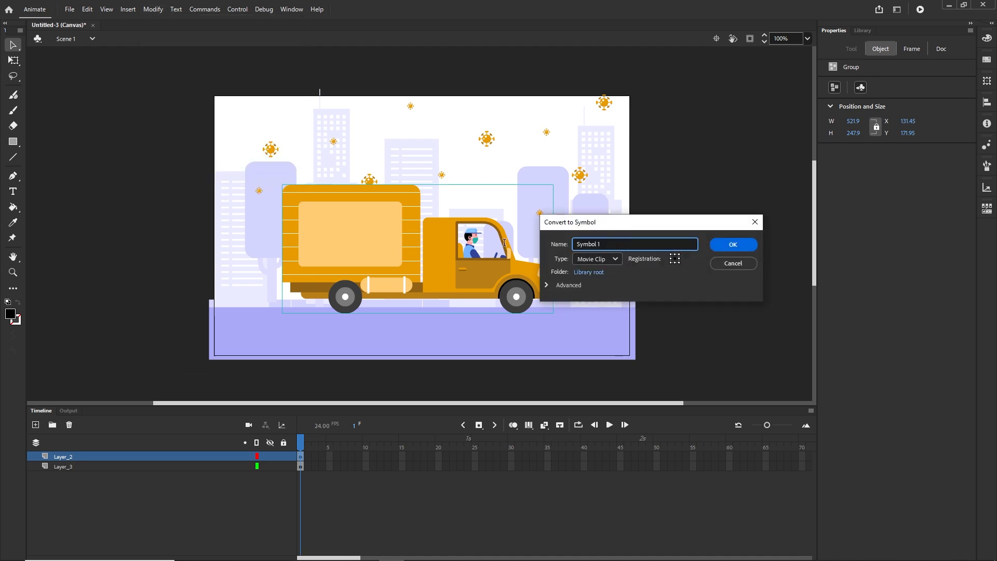
type("Van")
left_click(740, 247)
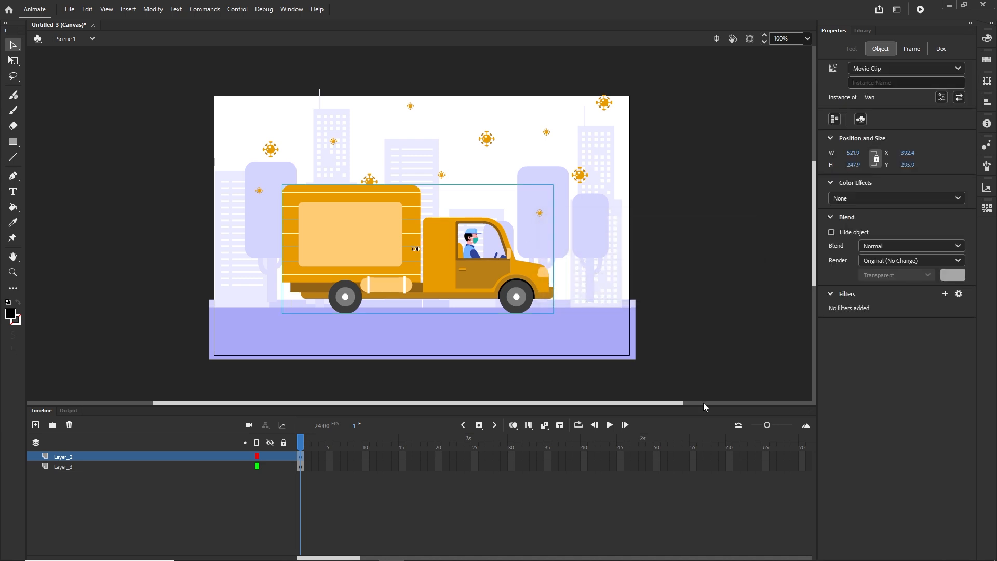
left_click(403, 134)
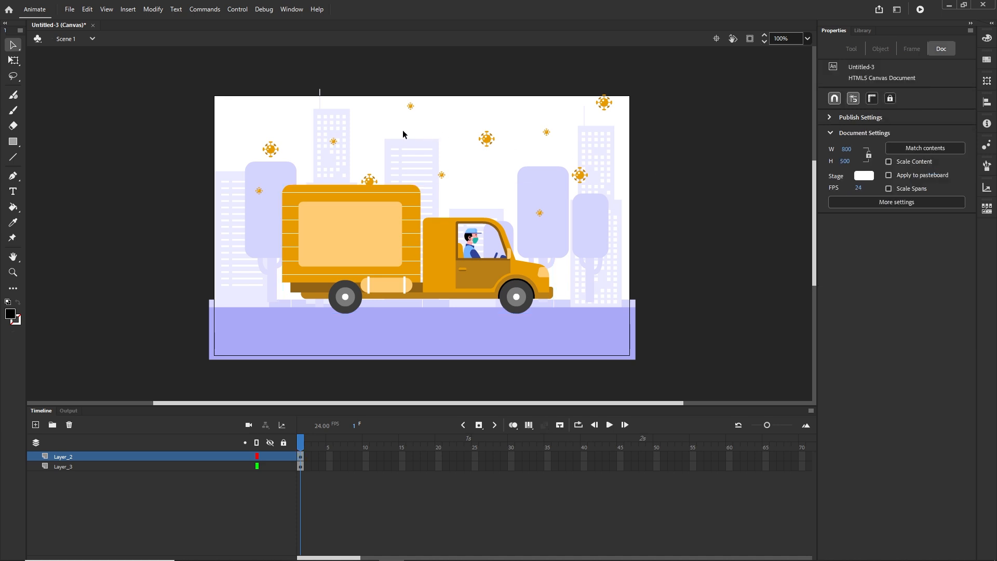
- Convert the city background group on Layer_3 to a Movie Clip symbol named BG
left_click(572, 348)
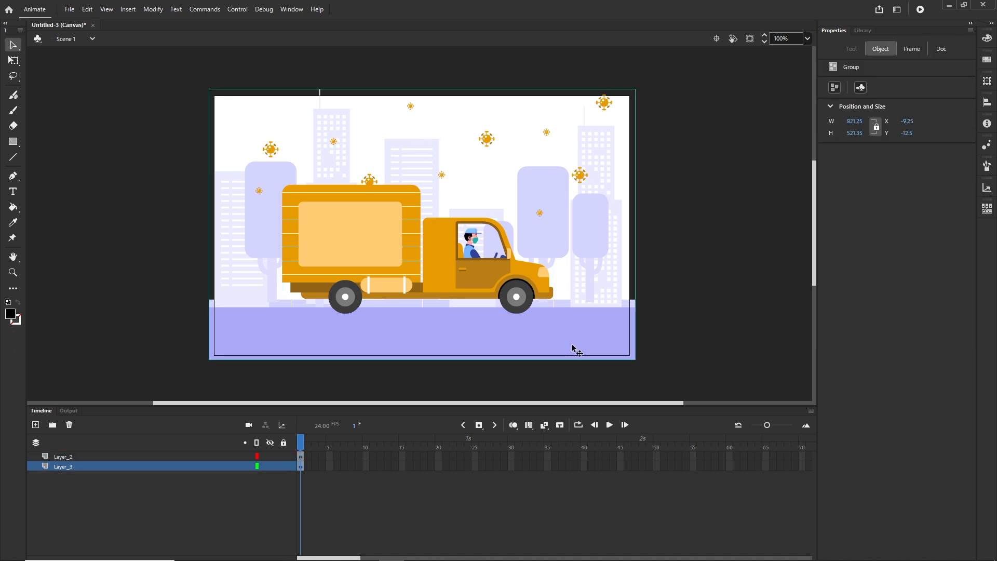
key("F8")
type("BG")
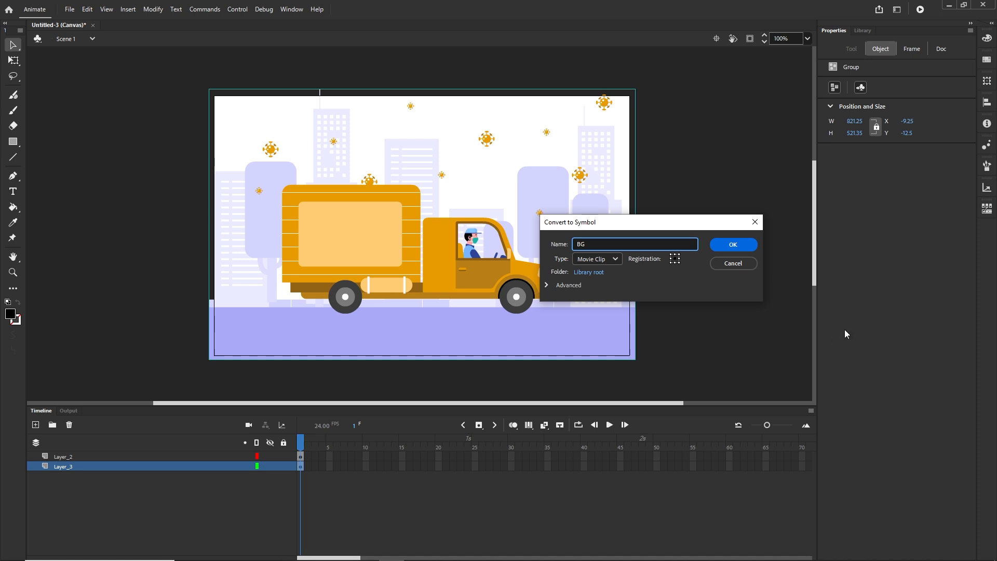
left_click(727, 245)
left_click(742, 320)
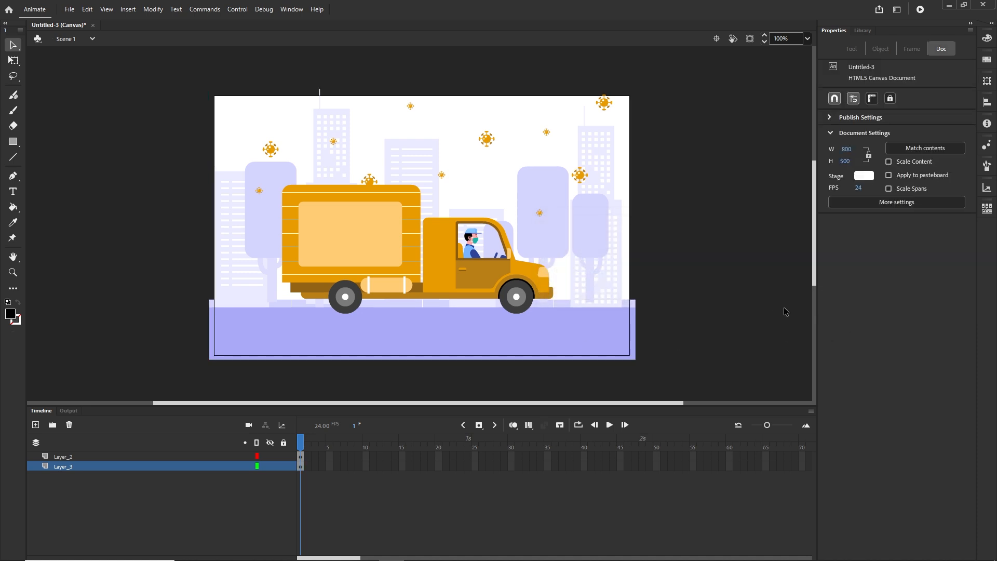
- Duplicate the BG instance and place the copy beside the original's right edge, at about X 1211, Y 248
left_click_drag(715, 282, 597, 257)
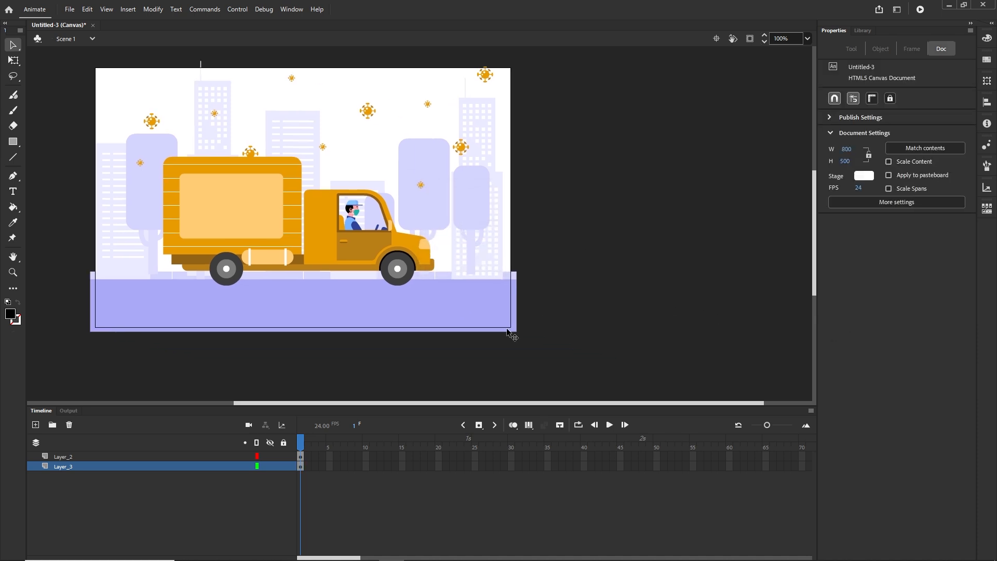
left_click(461, 319)
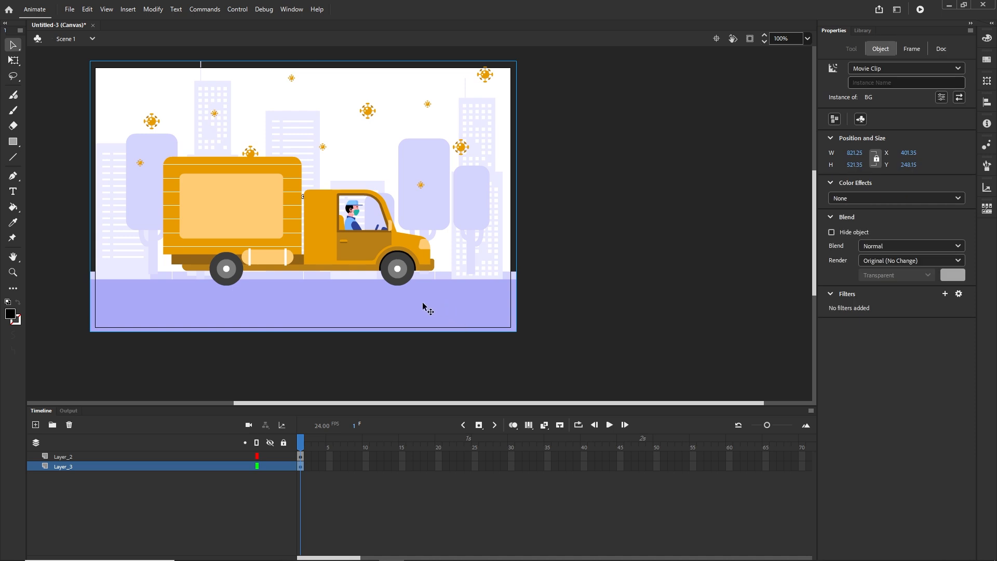
scroll(436, 295, "down", 2)
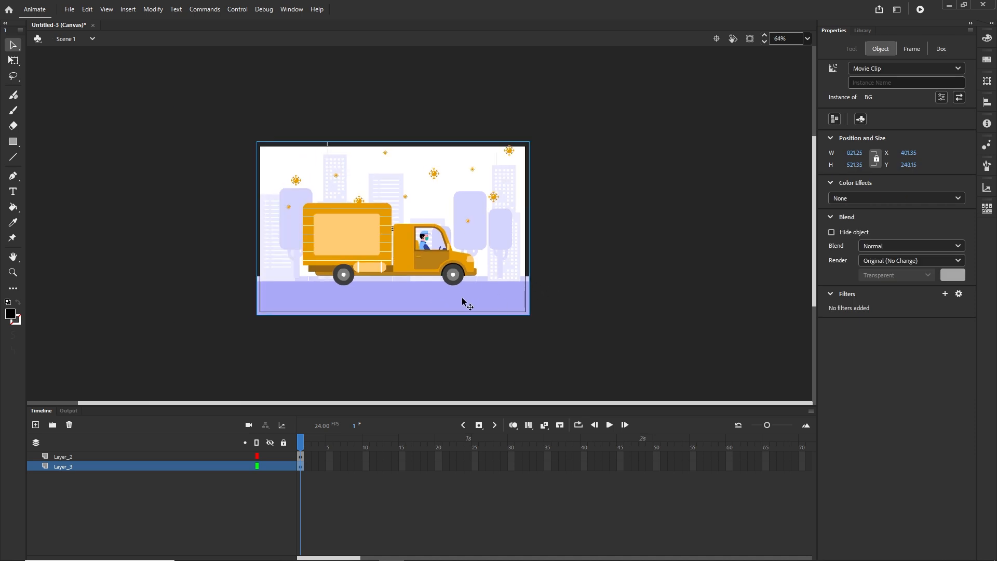
left_click_drag(464, 301, 598, 298)
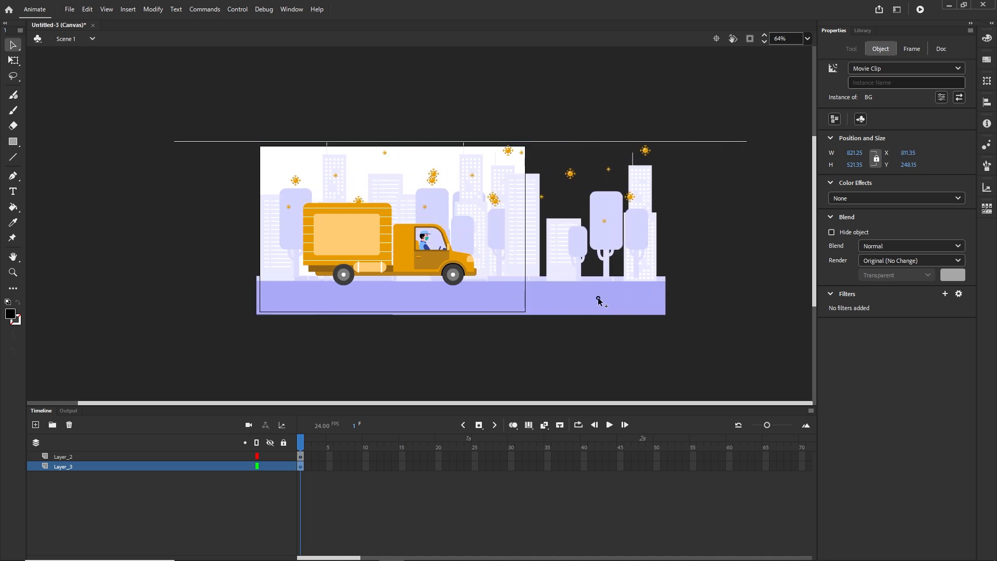
left_click_drag(599, 301, 732, 307)
left_click(719, 367)
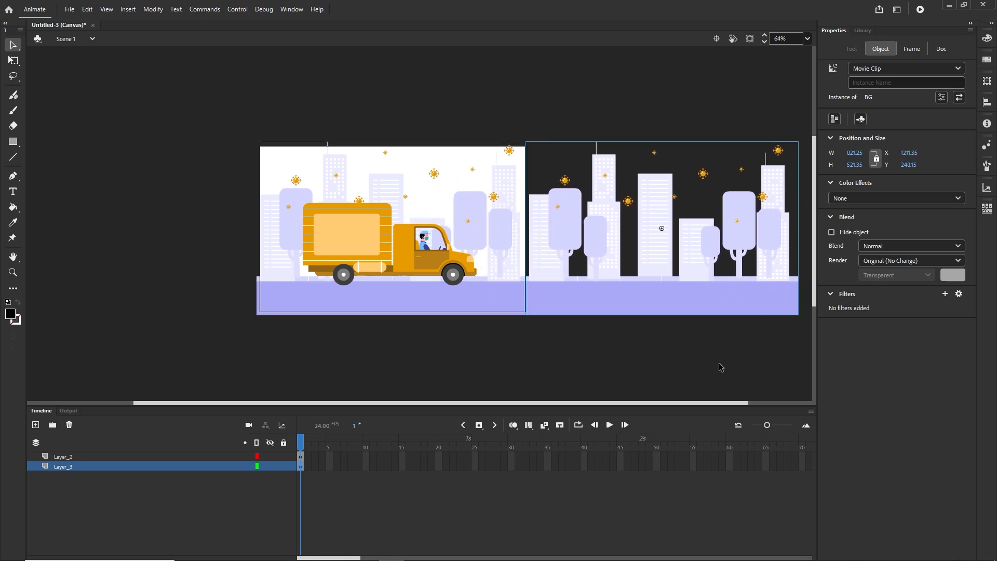
- Preview the scene with content outside the stage clipped, then show the off-stage background again
left_click(750, 41)
left_click(749, 38)
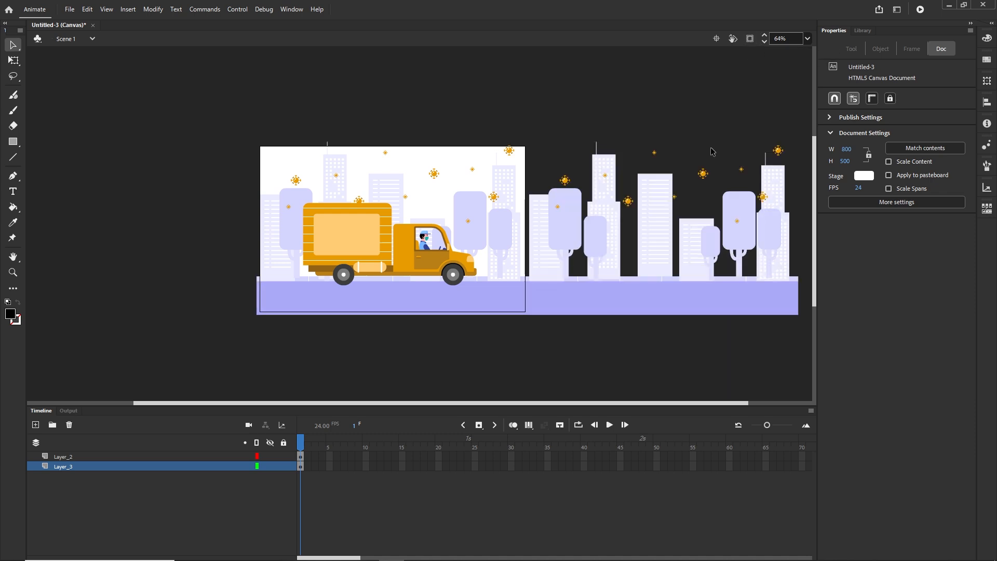
scroll(535, 252, "right", 3)
scroll(538, 252, "down", 1)
scroll(540, 253, "down", 1)
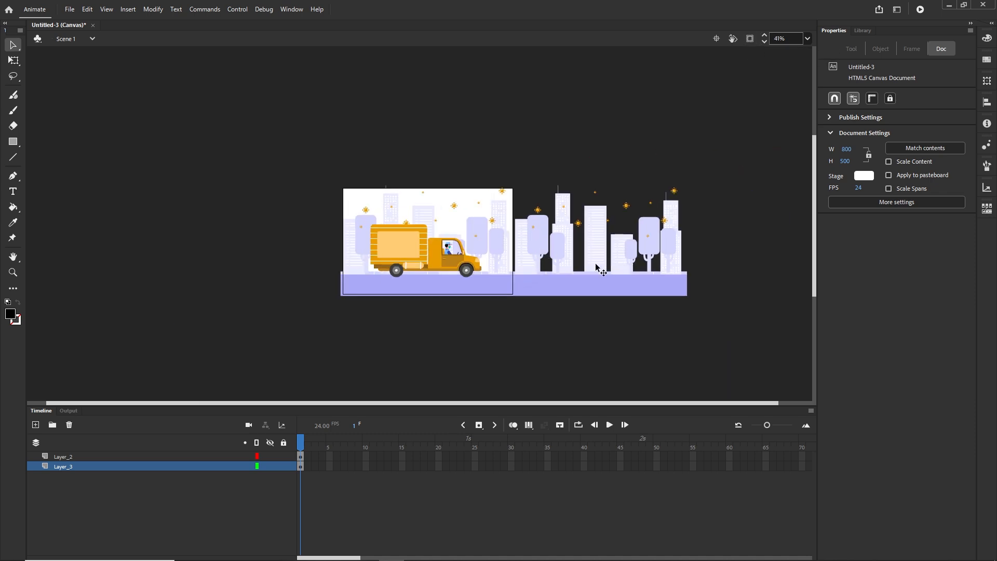
- Duplicate the second BG instance and place the copy against its right edge, at about X 2020, Y 248
scroll(571, 275, "right", 1)
left_click(568, 279)
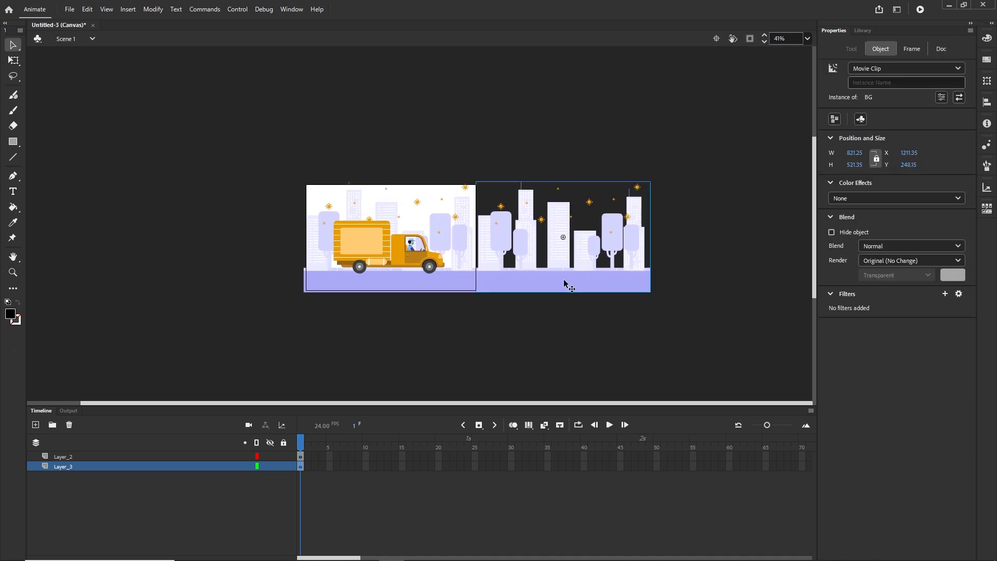
left_click_drag(564, 282, 735, 280)
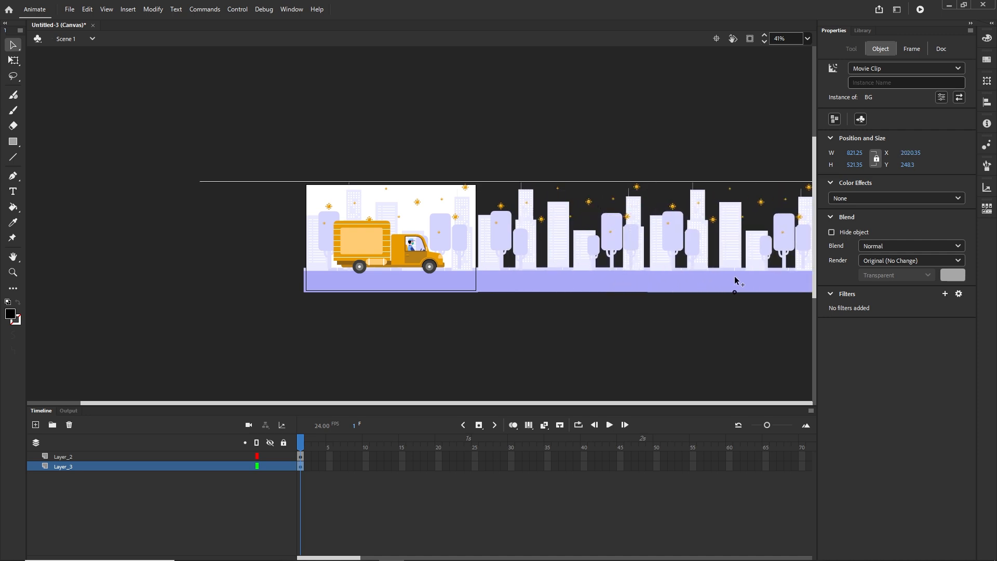
left_click(731, 326)
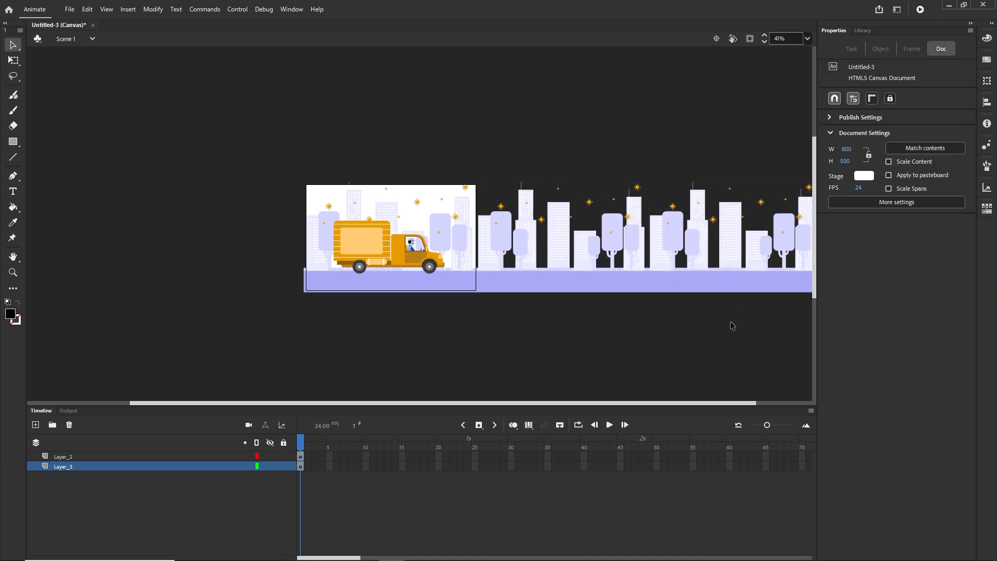
- Convert the three BG instances into one Movie Clip symbol named allBGs, hiding Layer_2 while selecting them and showing it again
left_click(269, 456)
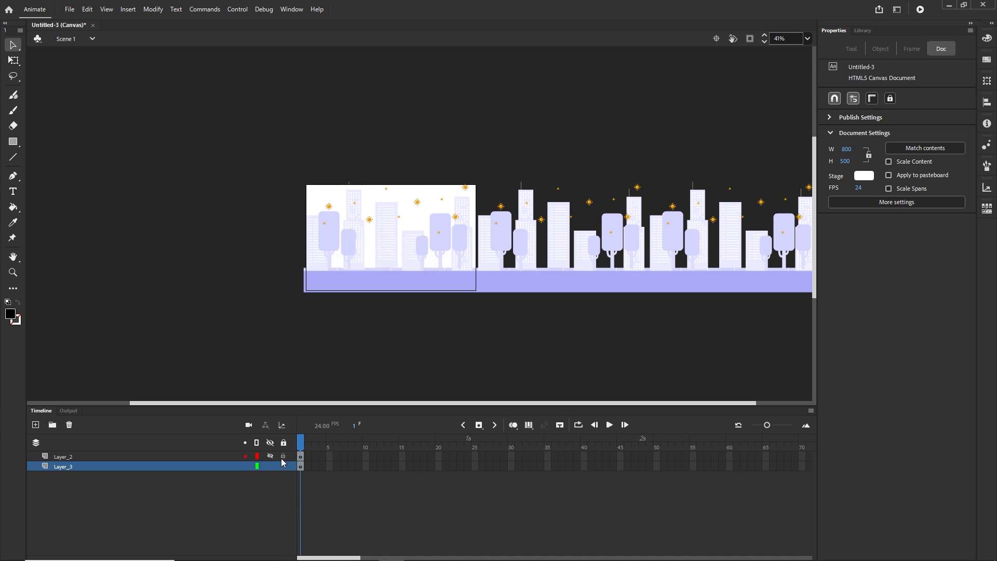
scroll(528, 327, "right", 3)
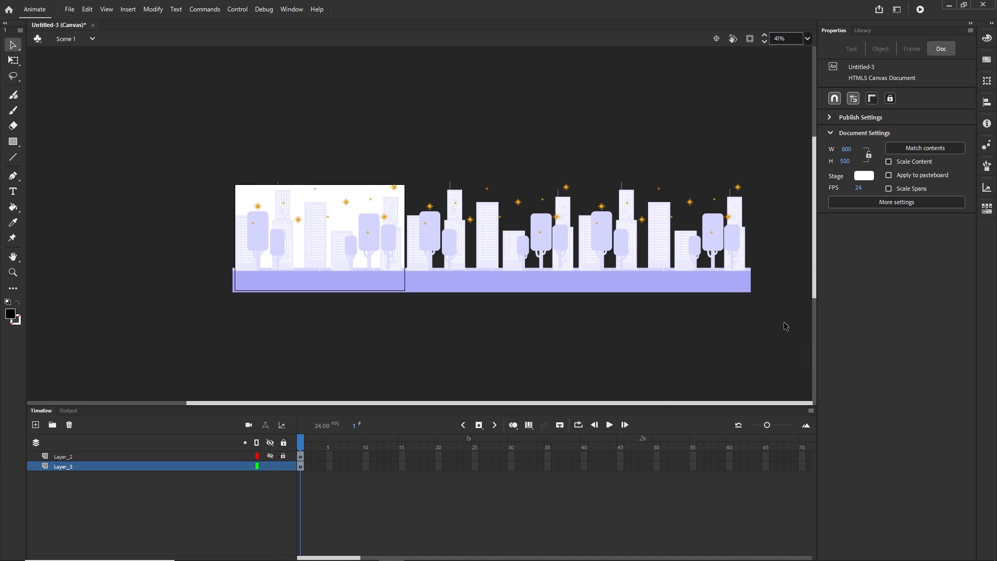
left_click_drag(785, 324, 167, 99)
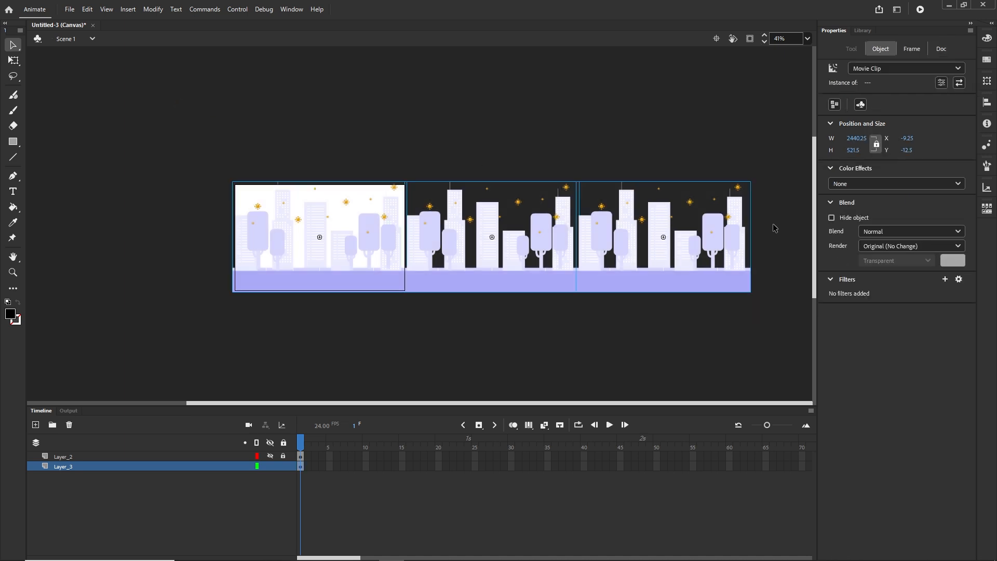
key("F8")
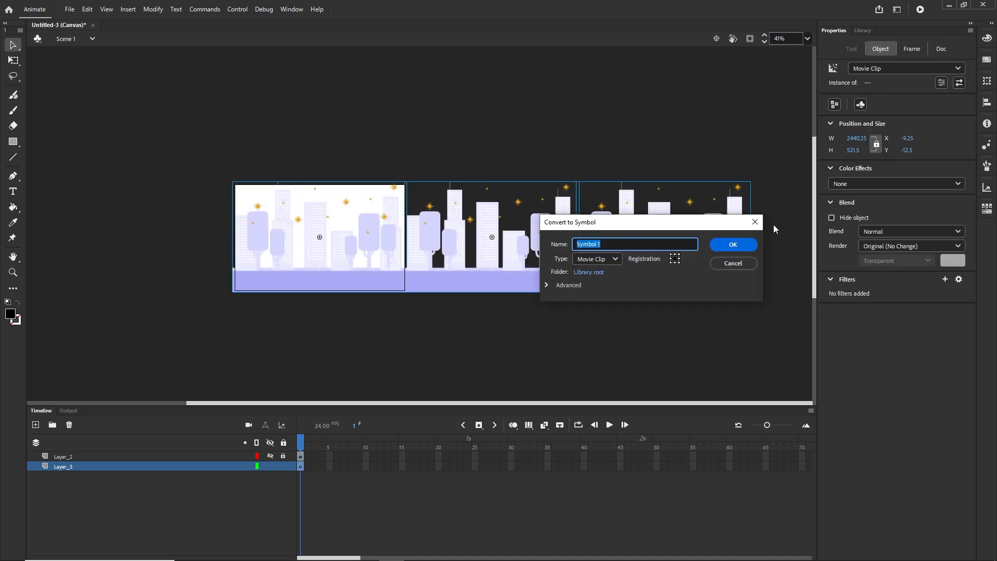
type("allBGs")
left_click(737, 247)
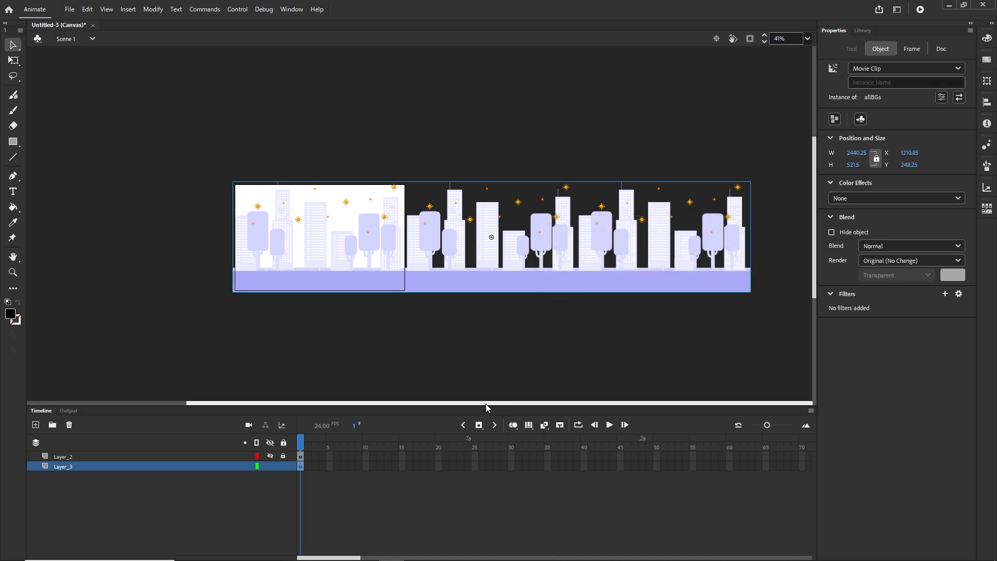
left_click(270, 456)
left_click(380, 360)
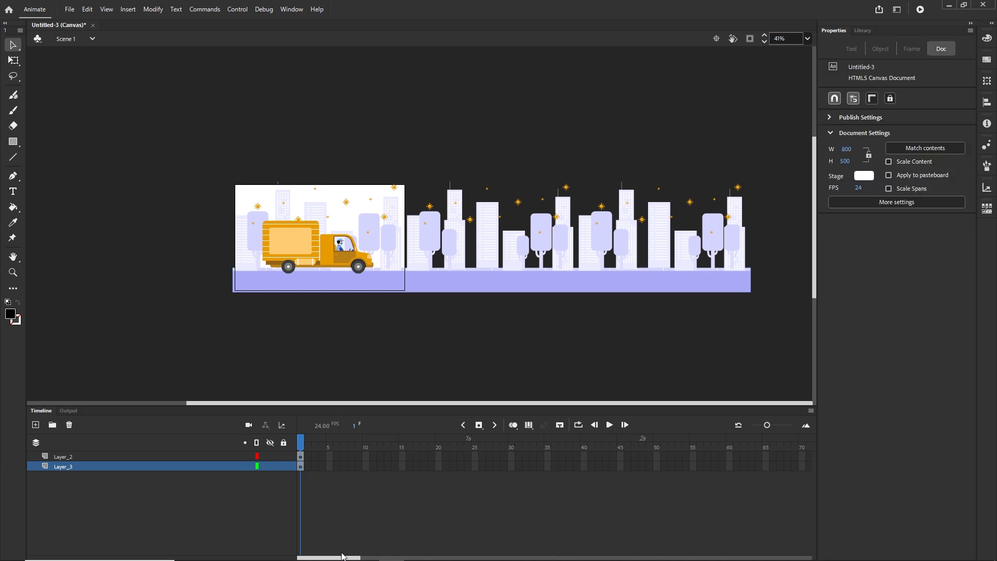
- Extend Layer_2 and Layer_3 to frame 200 by inserting frames on both layers
left_click_drag(342, 557, 506, 557)
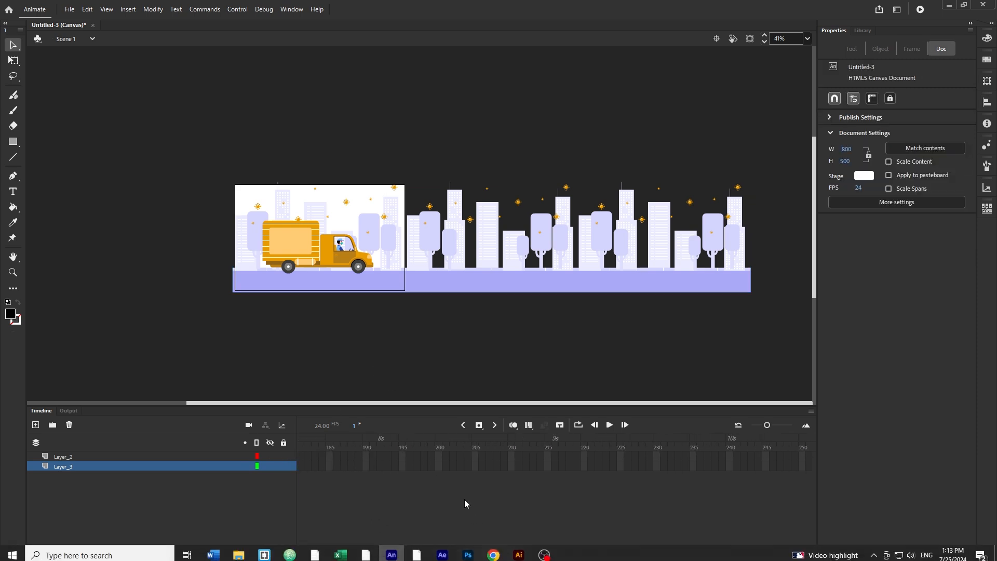
left_click(439, 459, "shift")
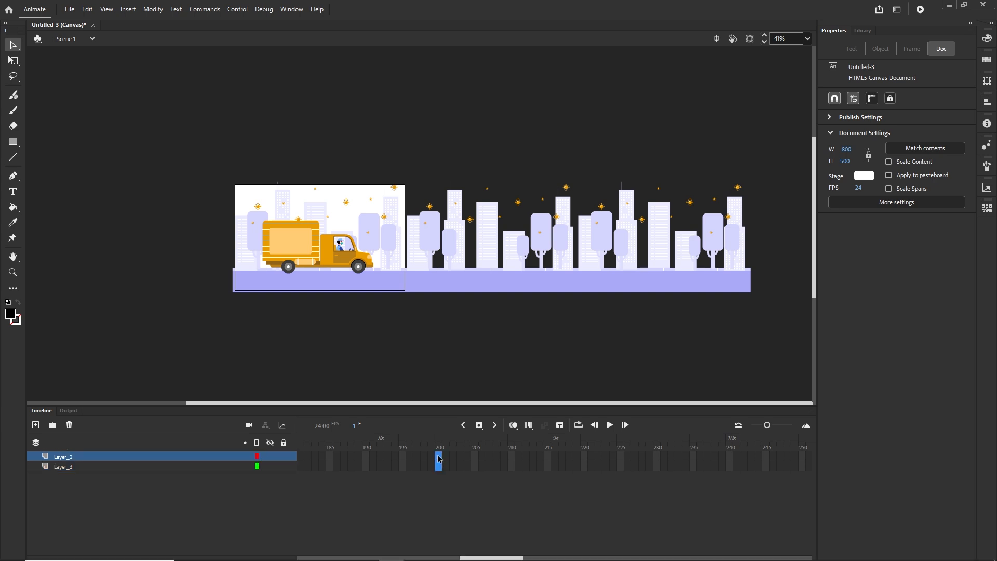
right_click(439, 459)
left_click(483, 201)
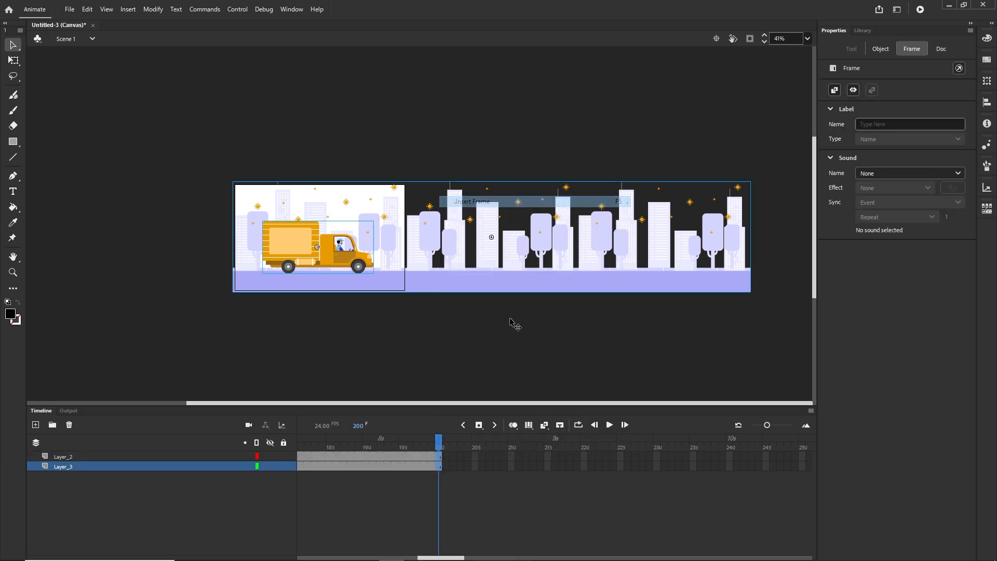
left_click(495, 490)
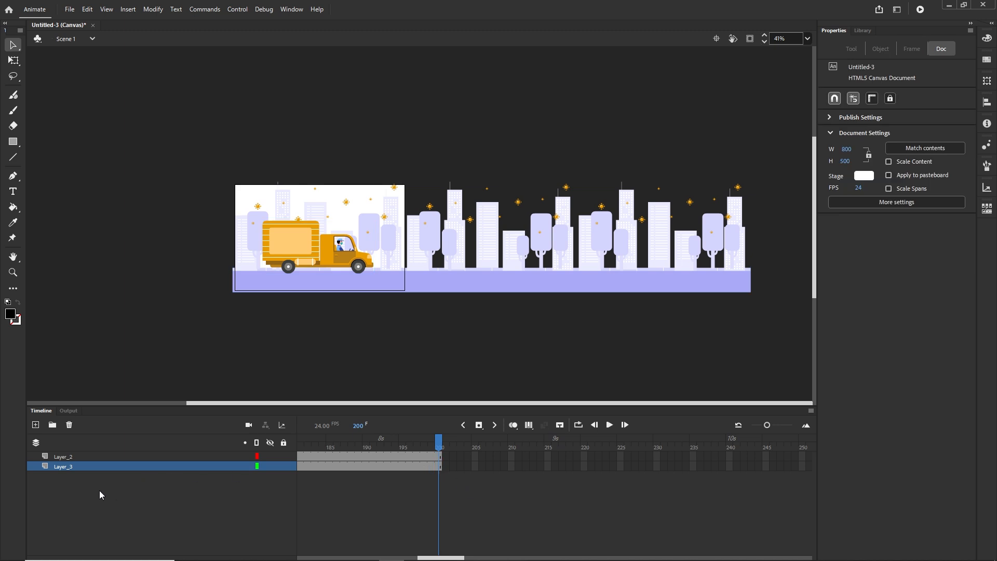
- Rename Layer_3 as BG and Layer_2 as Van
left_click(65, 467)
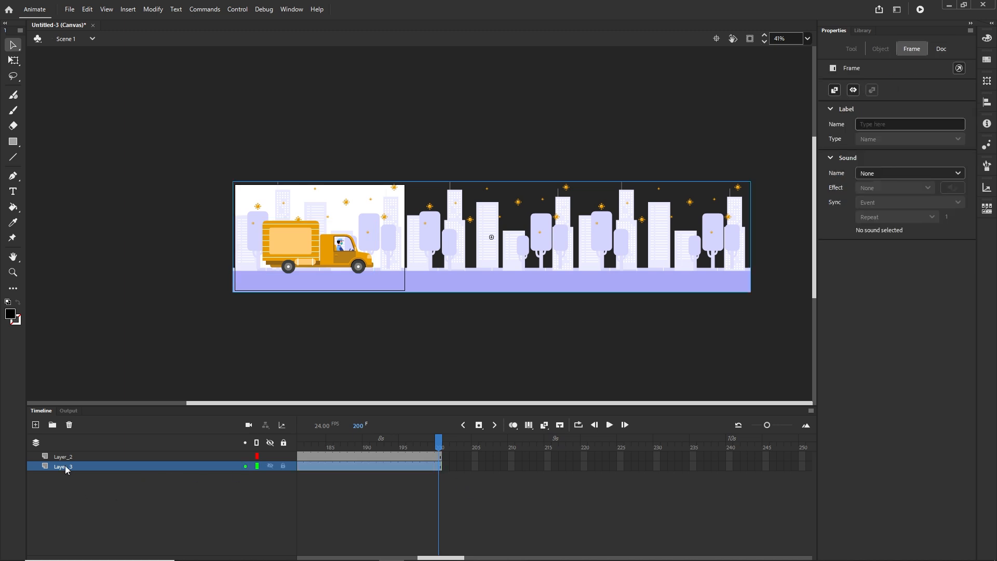
double_click(65, 466)
type("BG")
left_click(116, 504)
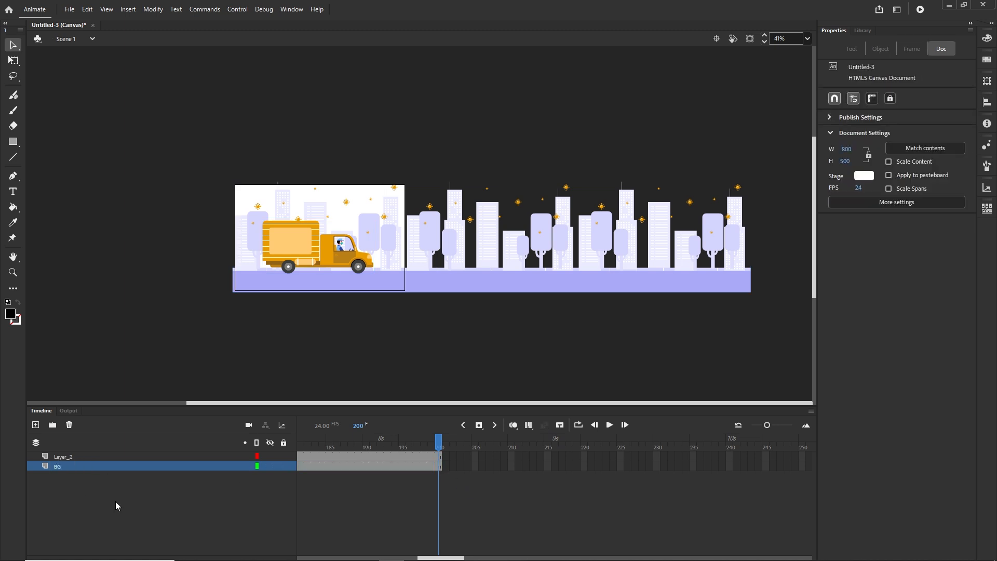
left_click(67, 455)
double_click(67, 457)
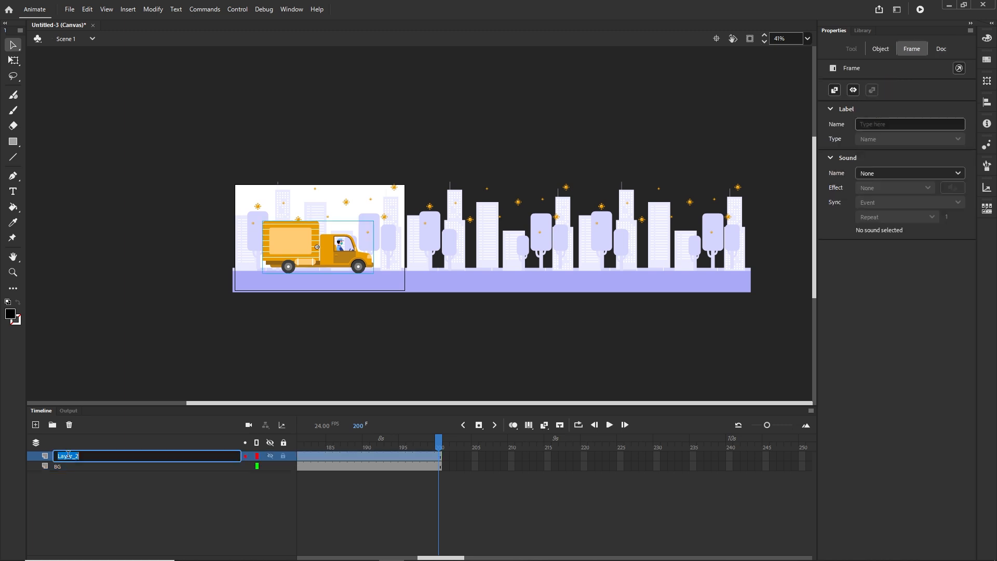
type("Van")
left_click(270, 485)
- Insert a keyframe at frame 200 on the BG layer
left_click(438, 467)
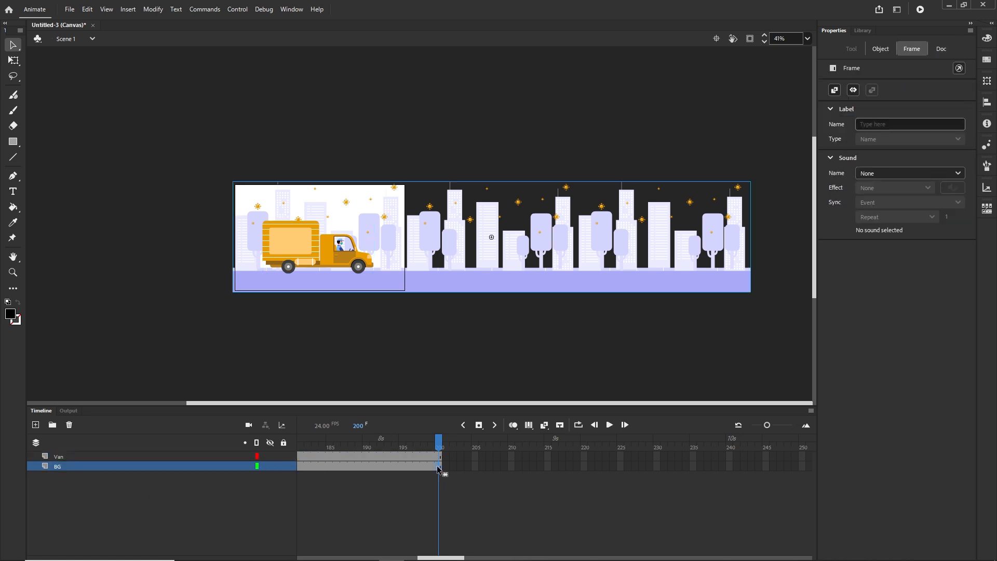
right_click(437, 465)
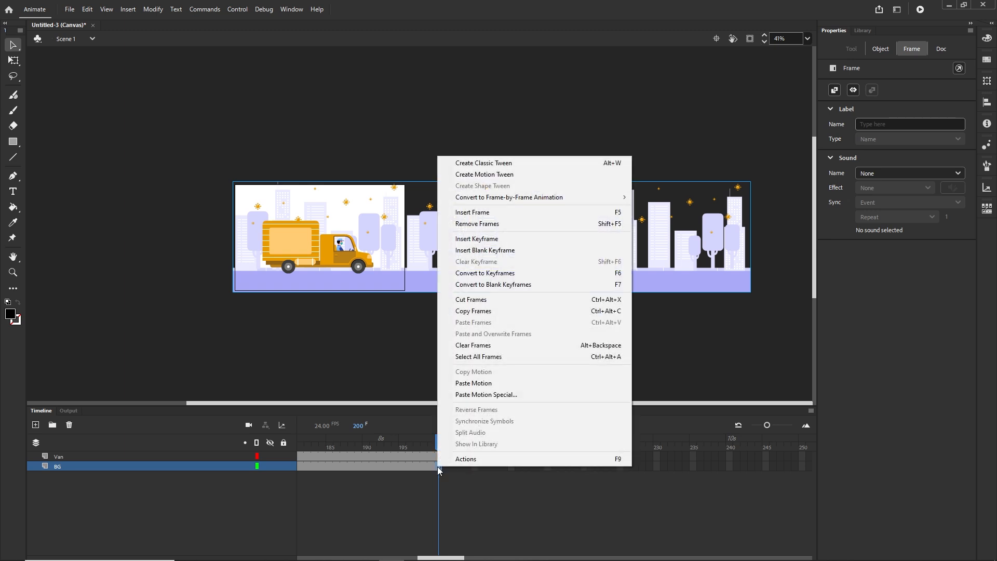
left_click(469, 253)
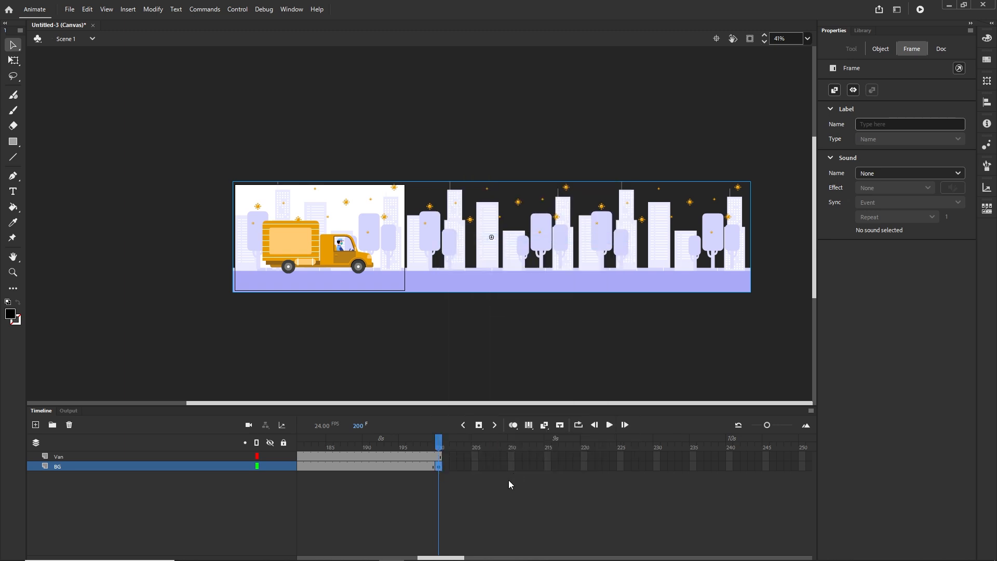
left_click(447, 479)
- At frame 200, shift the allBGs instance horizontally left until its last city section covers the stage
left_click(439, 468)
key("shift+Left")
key("shift+Left")
key("shift+Left")
key("shift+Left")
key("shift+Left")
key("shift+Left")
key("shift+Left")
key("shift+Left")
key("shift+Left")
key("shift+Left")
key("shift+Left")
key("shift+Left")
key("shift+Left")
key("shift+Left")
key("shift+Left")
key("shift+Left")
key("shift+Left")
key("shift+Left")
key("shift+Left")
key("shift+Left")
key("shift+Left")
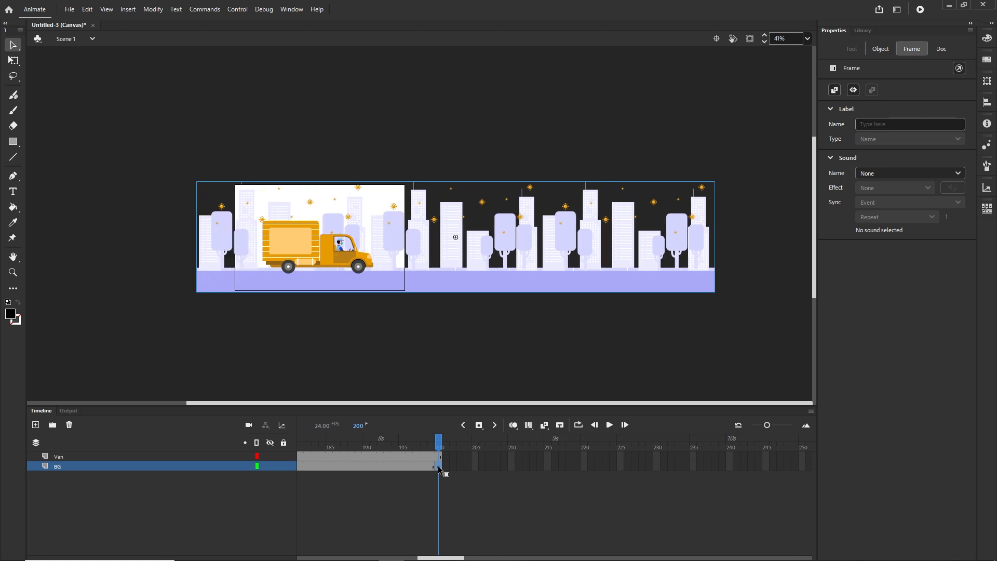
key("shift+Left")
key("shift+Left")
key("shift+Left")
key("shift+Left")
key("shift+Left")
key("shift+Left")
key("shift+Left")
key("shift+Left")
key("shift+Left")
key("shift+Left")
key("shift+Left")
key("shift+Left")
key("shift+Left")
key("shift+Left")
key("shift+Left")
key("shift+Left")
key("shift+Left")
key("shift+Left")
key("shift+Left")
key("shift+Left")
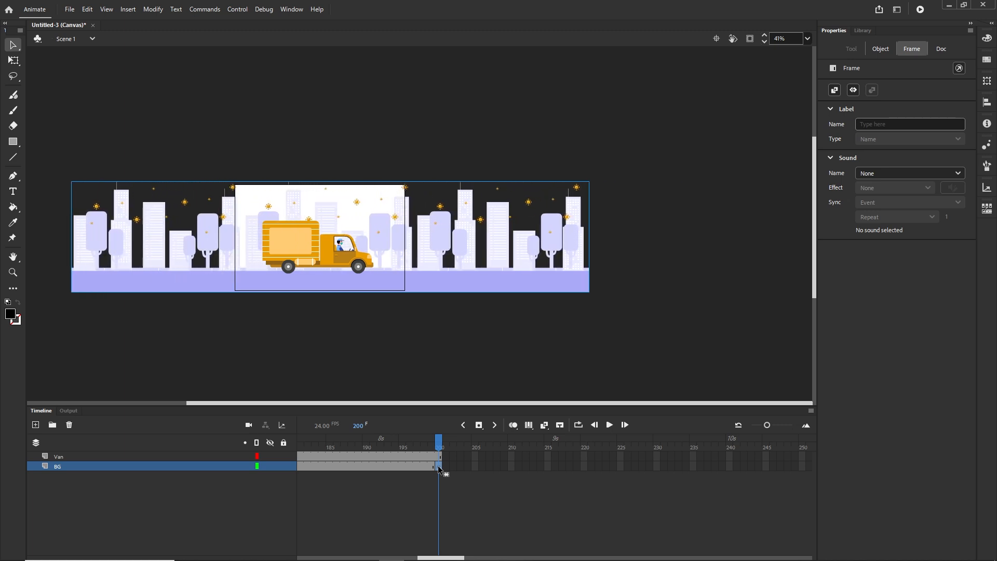
key("shift+Left")
key("shift+Left")
key("shift+Left")
key("shift+Left")
key("shift+Left")
key("shift+Left")
key("shift+Left")
key("shift+Left")
key("shift+Left")
key("shift+Left")
key("shift+Left")
key("shift+Left")
key("shift+Left")
key("shift+Left")
key("shift+Left")
key("shift+Left")
key("shift+Left")
key("shift+Left")
key("shift+Left")
key("shift+Left")
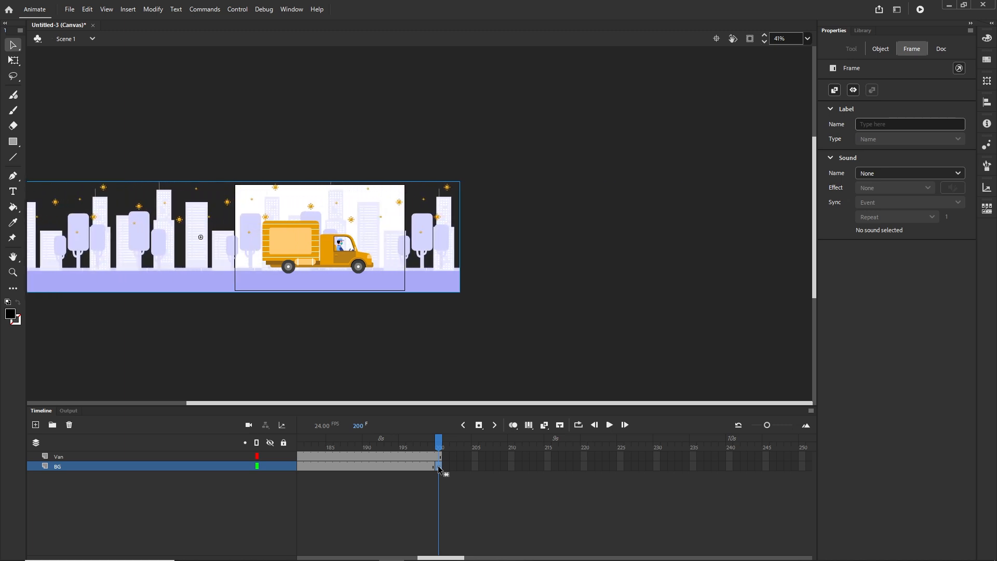
key("shift+Left")
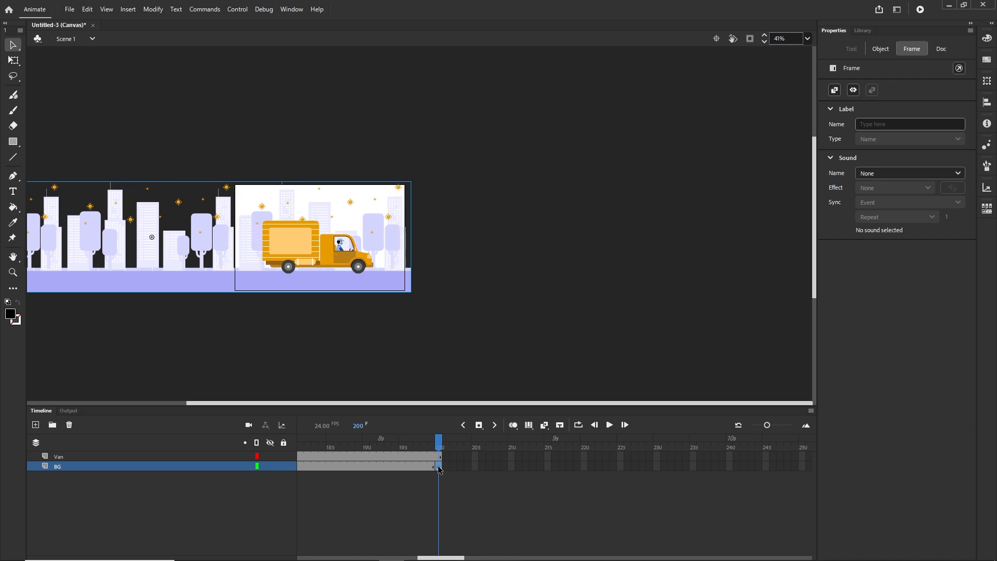
- Create a classic tween between the two keyframes of the BG layer
left_click(332, 469)
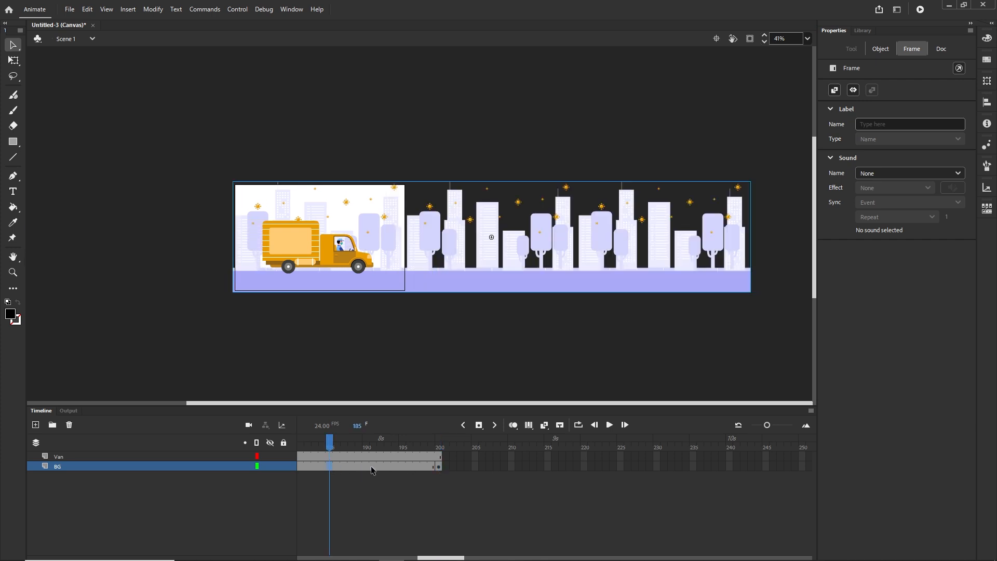
right_click(337, 463)
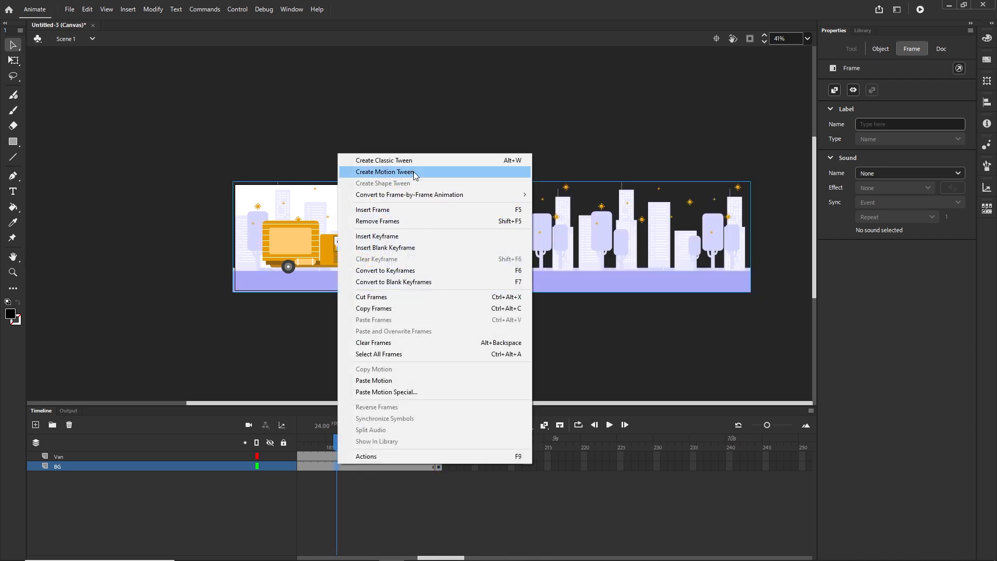
left_click(384, 161)
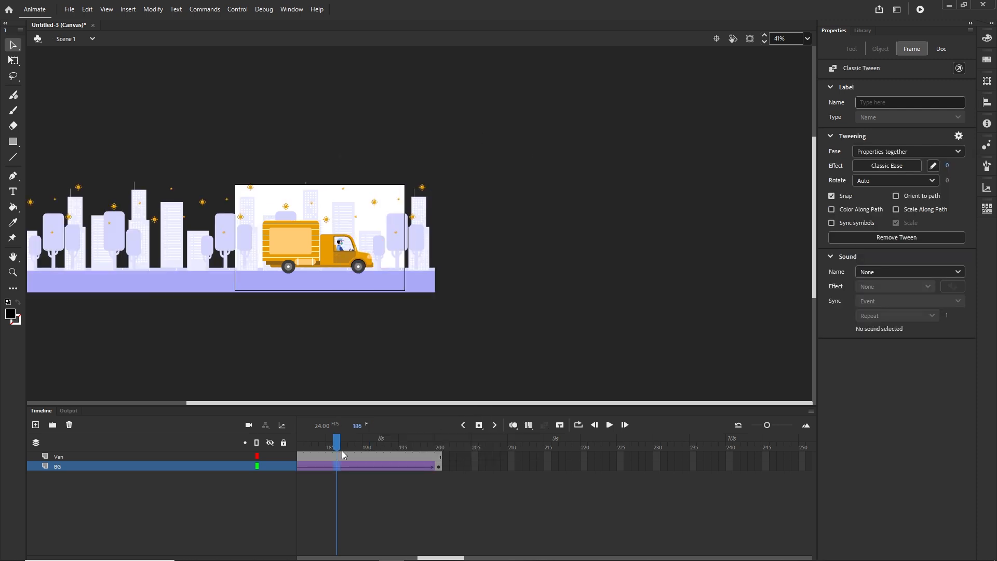
- Play the animation on the stage, test it in the browser, and return to Animate's timeline
key("Return")
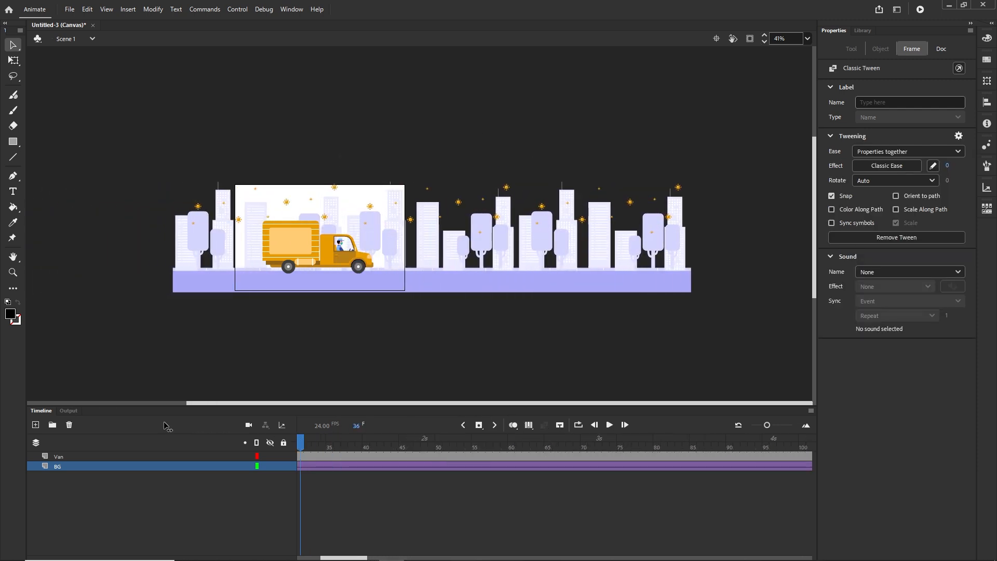
key("ctrl+Return")
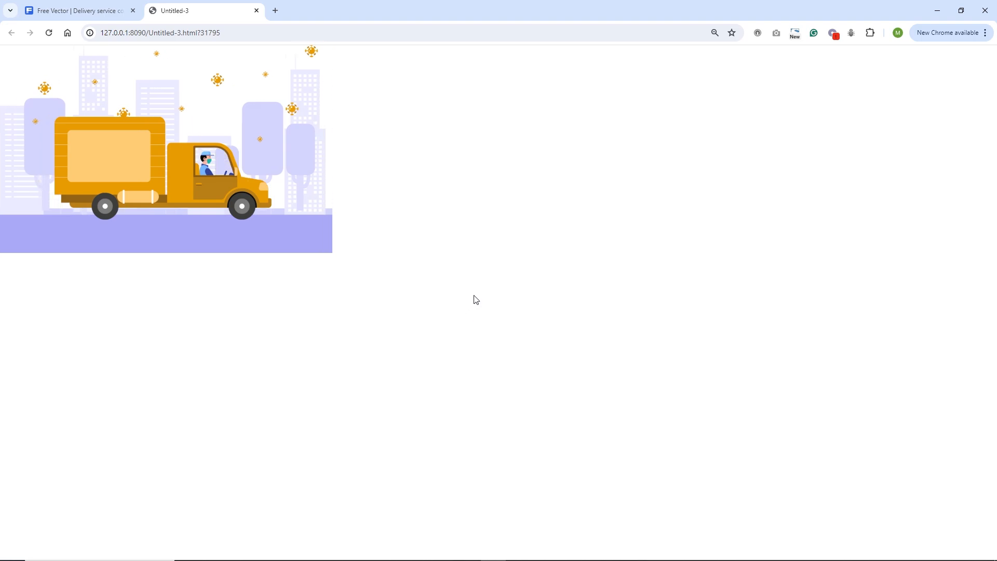
left_click(392, 550)
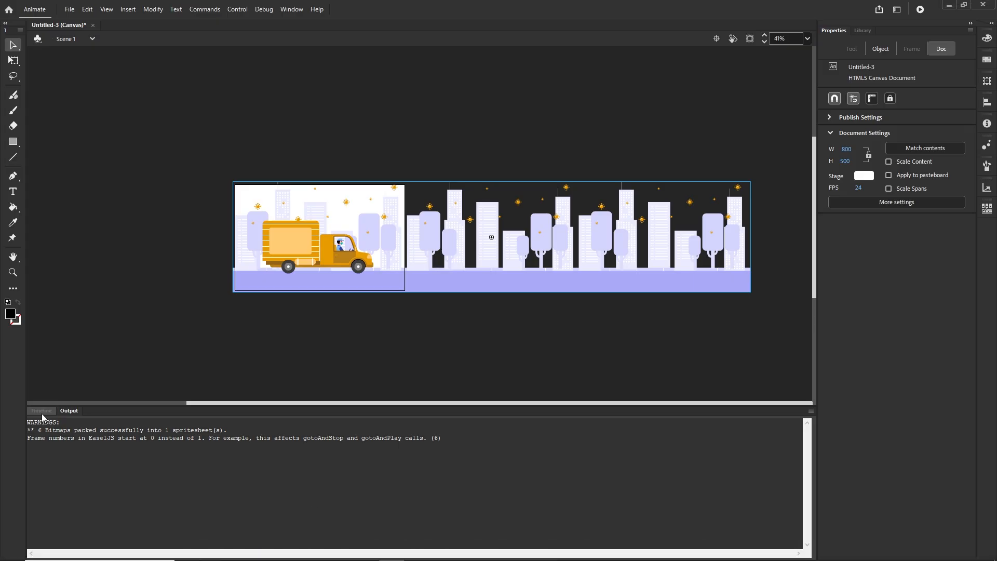
left_click(42, 411)
- Enlarge the Van instance at frame 1 to about 613 by 291 with Free Transform
left_click(64, 456)
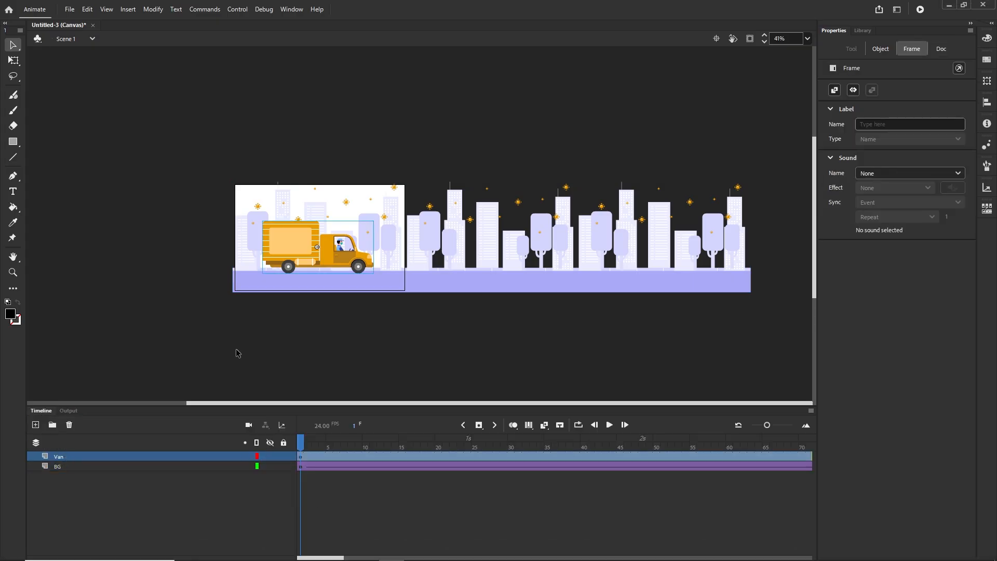
left_click(358, 271)
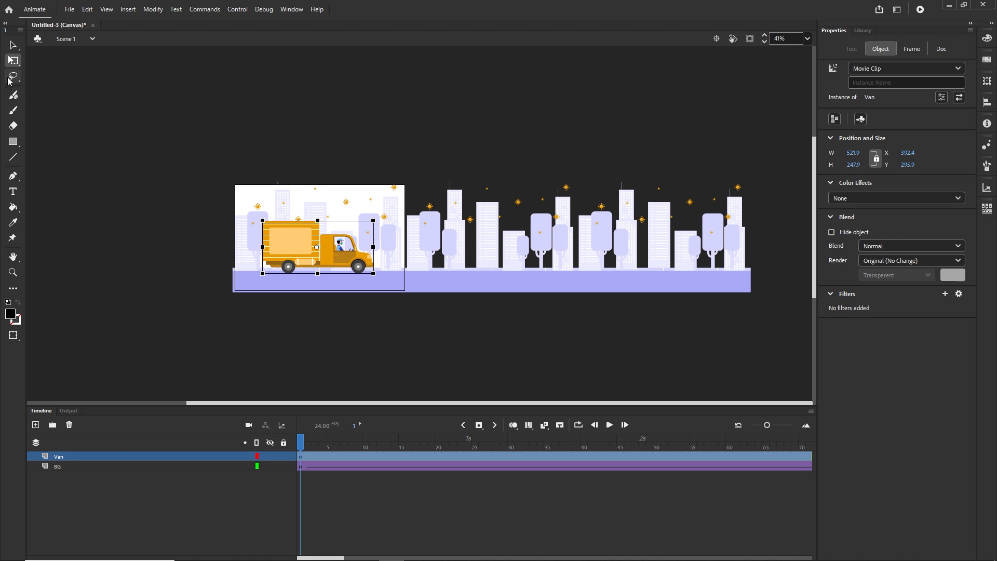
left_click(14, 62)
left_click_drag(373, 220, 384, 215)
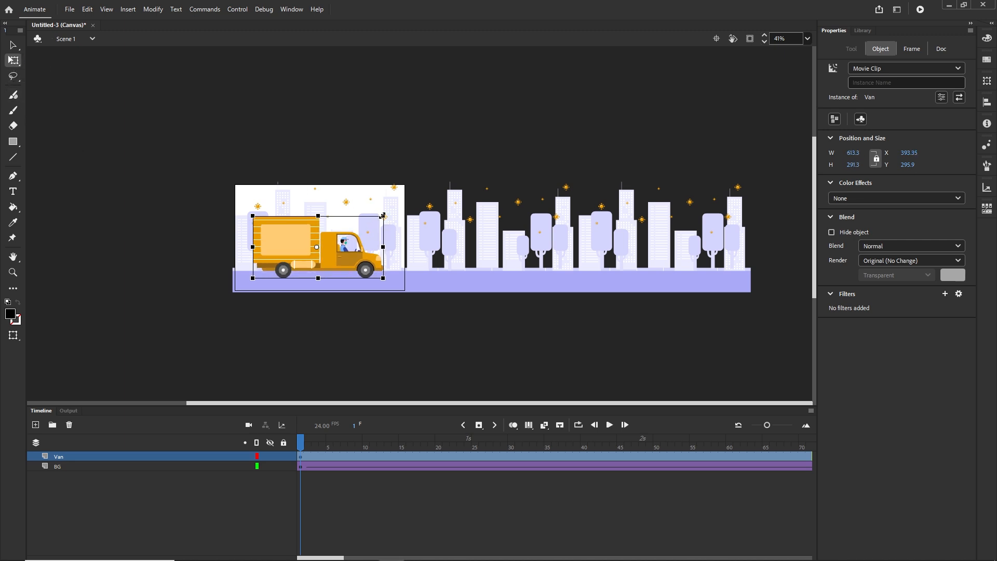
left_click(453, 144)
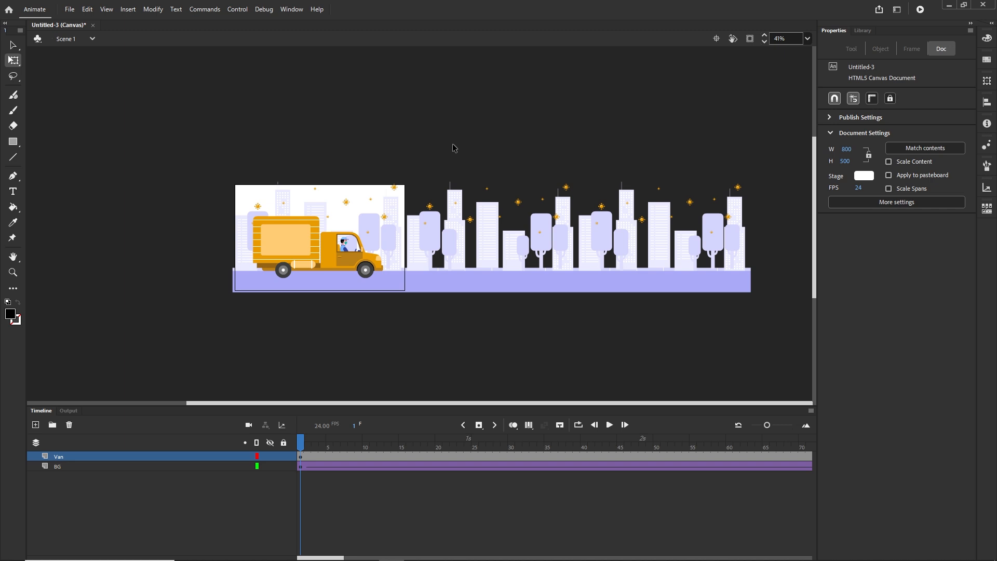
- Configure the document's publish settings to export image assets as a Spritesheet
left_click(69, 10)
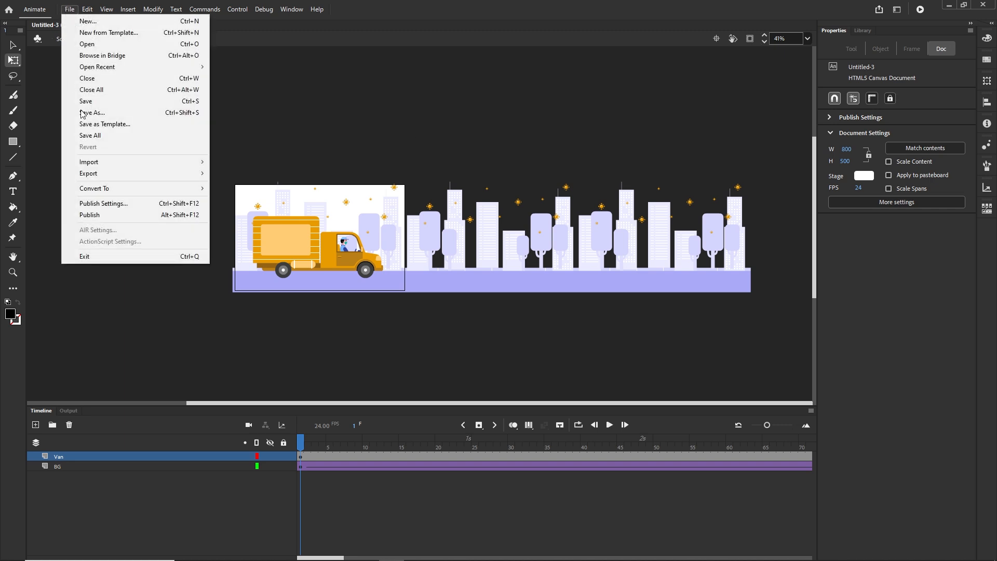
left_click(110, 203)
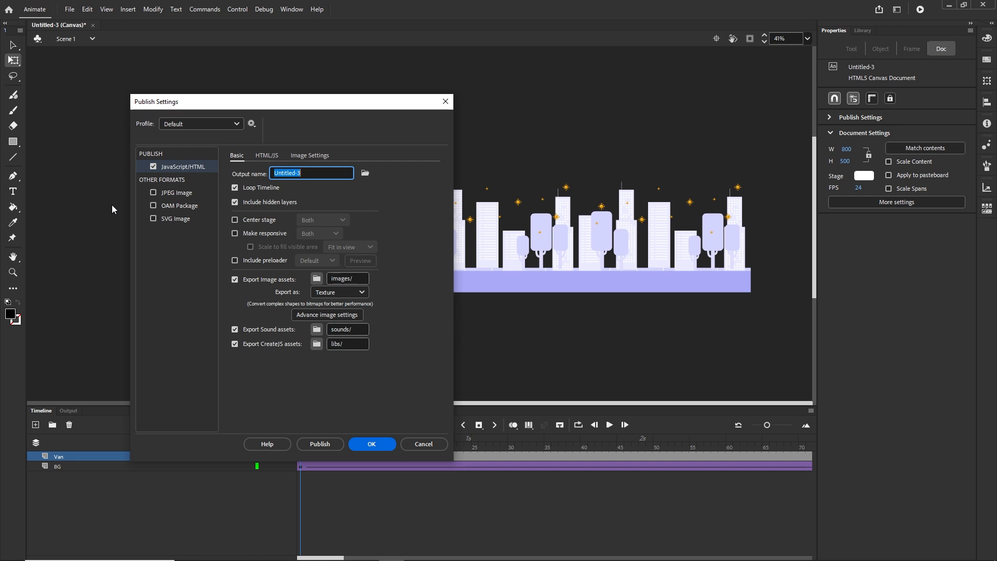
left_click(365, 294)
left_click(348, 325)
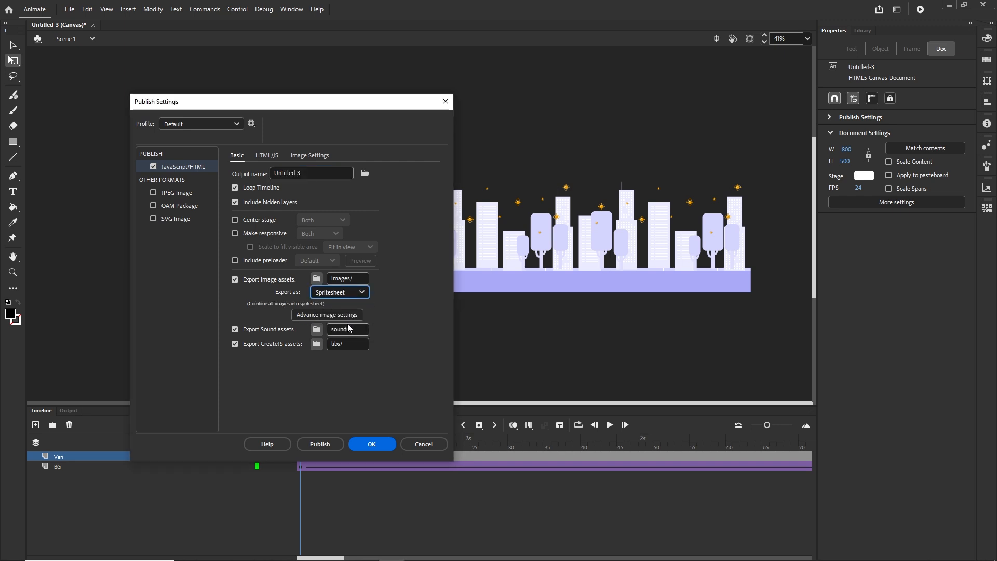
left_click(366, 294)
left_click(326, 304)
left_click(365, 293)
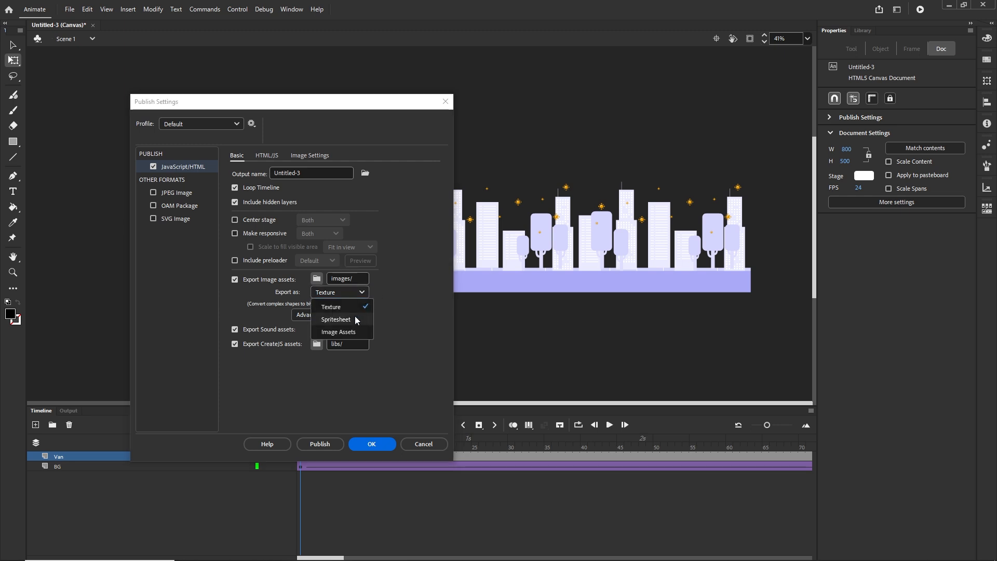
left_click(336, 319)
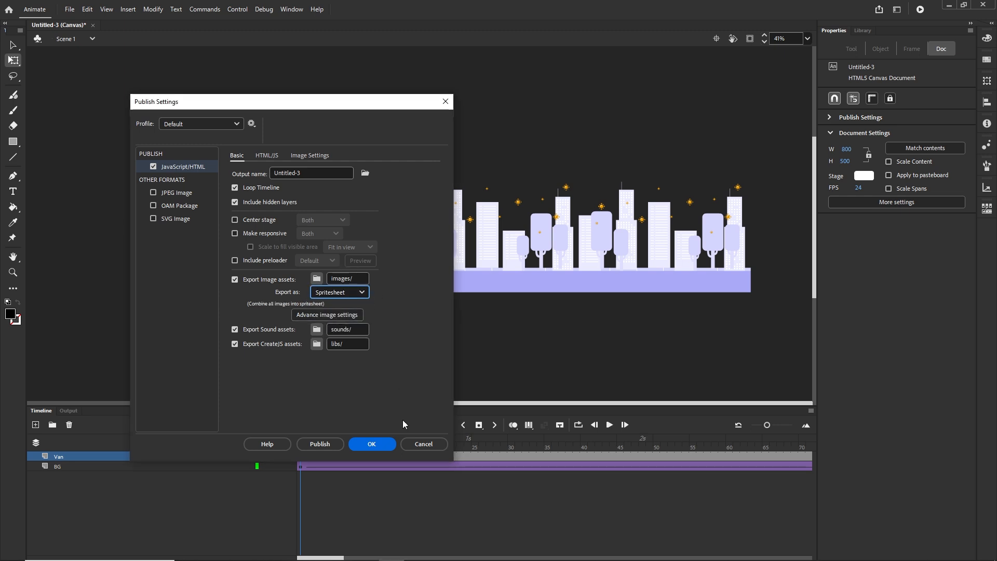
left_click(372, 444)
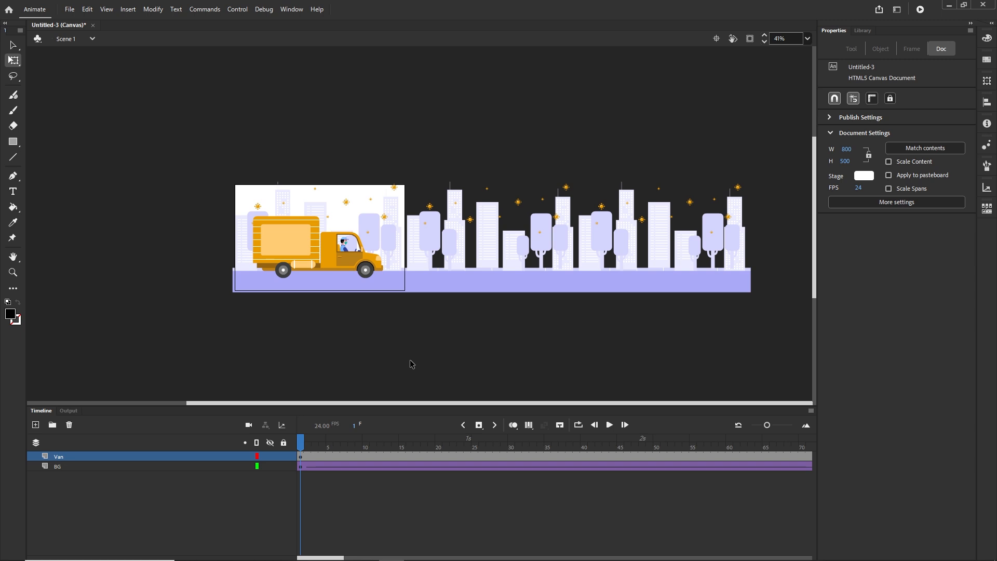
- Test the movie in the browser with the new publish settings and return to Animate's timeline
left_click(69, 8)
left_click(399, 321)
key("ctrl+Return")
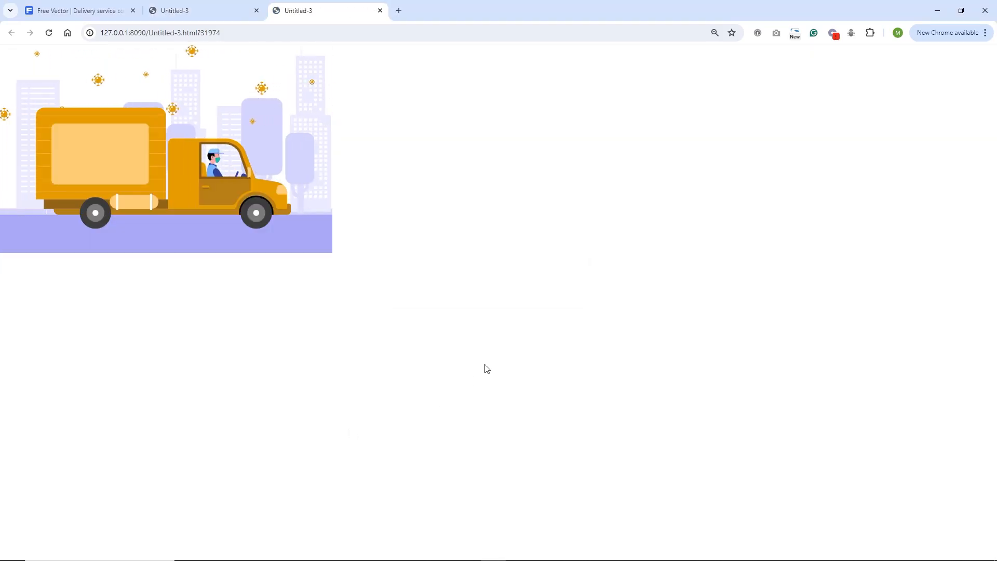
left_click(393, 552)
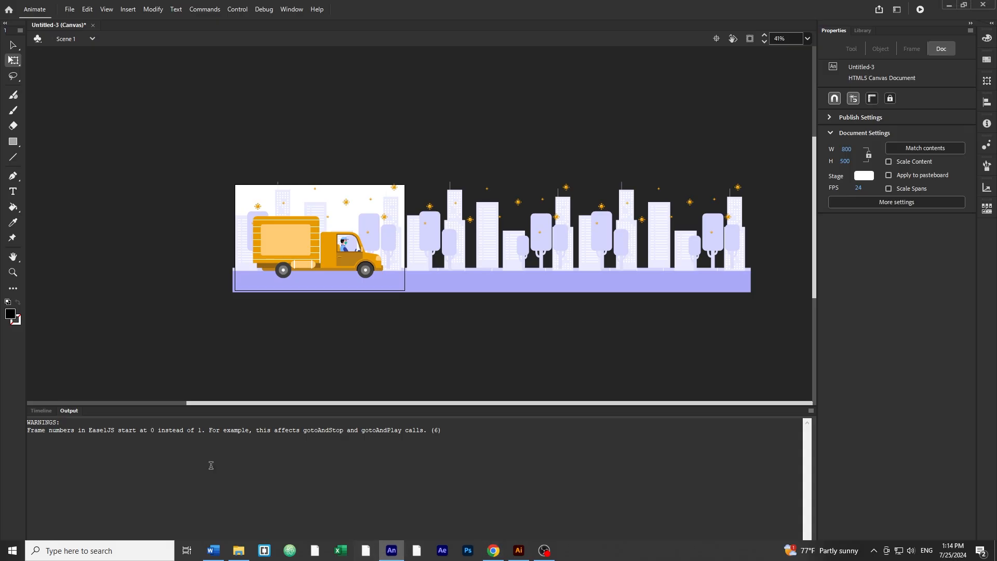
left_click(43, 411)
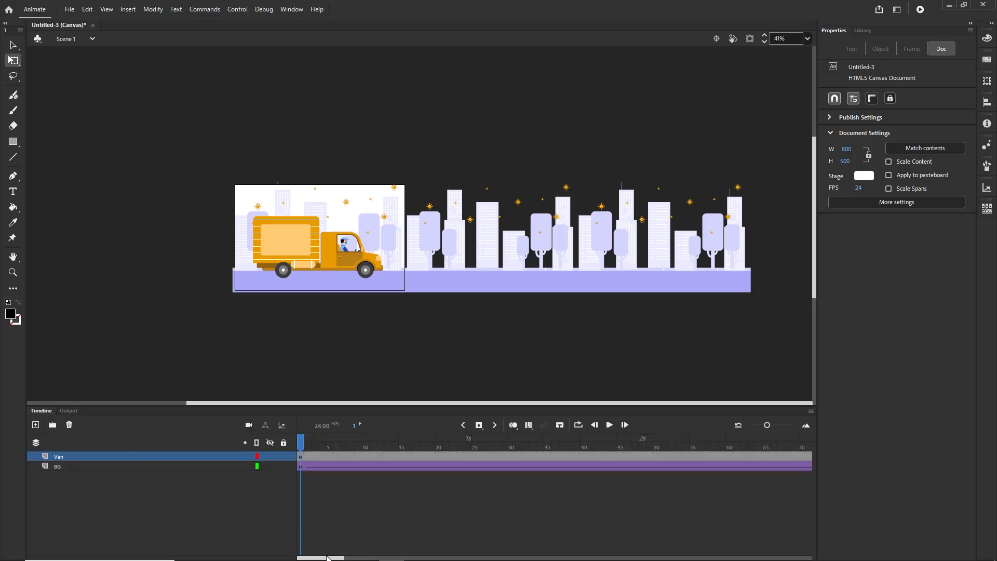
- Move the BG layer's last keyframe from frame 200 to frame 160 to make the background scroll faster
left_click_drag(327, 557, 440, 558)
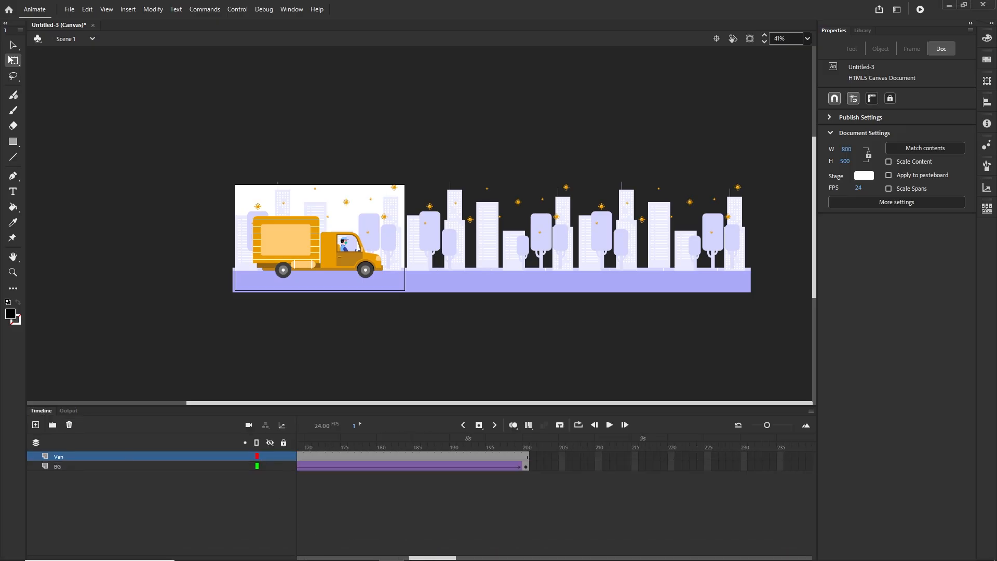
left_click(526, 466)
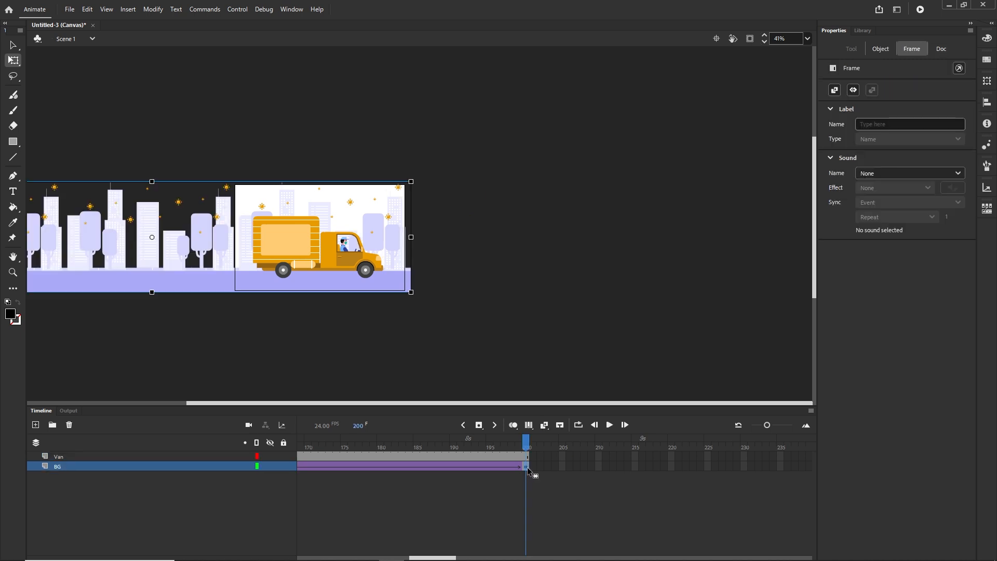
left_click_drag(528, 466, 313, 457)
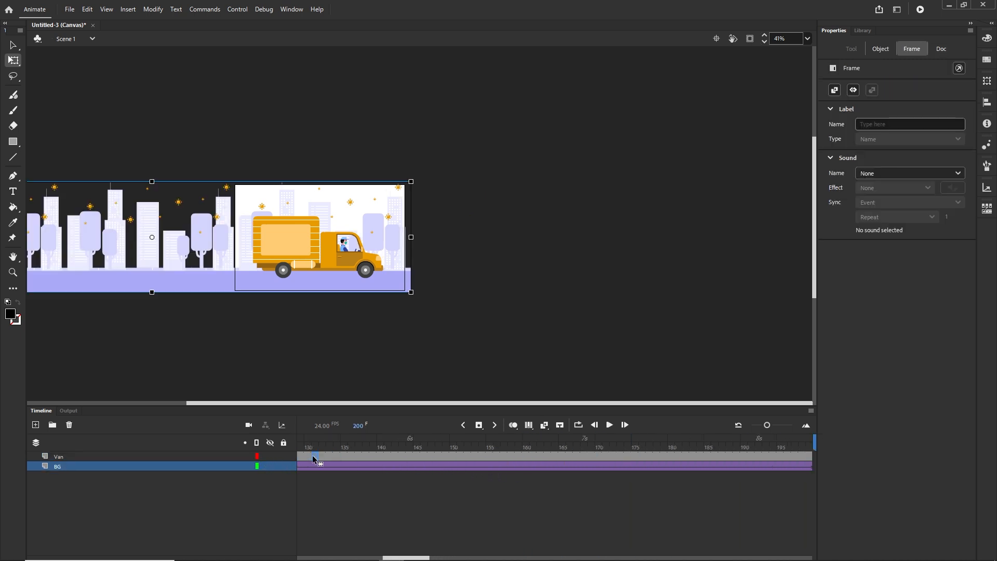
left_click_drag(535, 474, 526, 472)
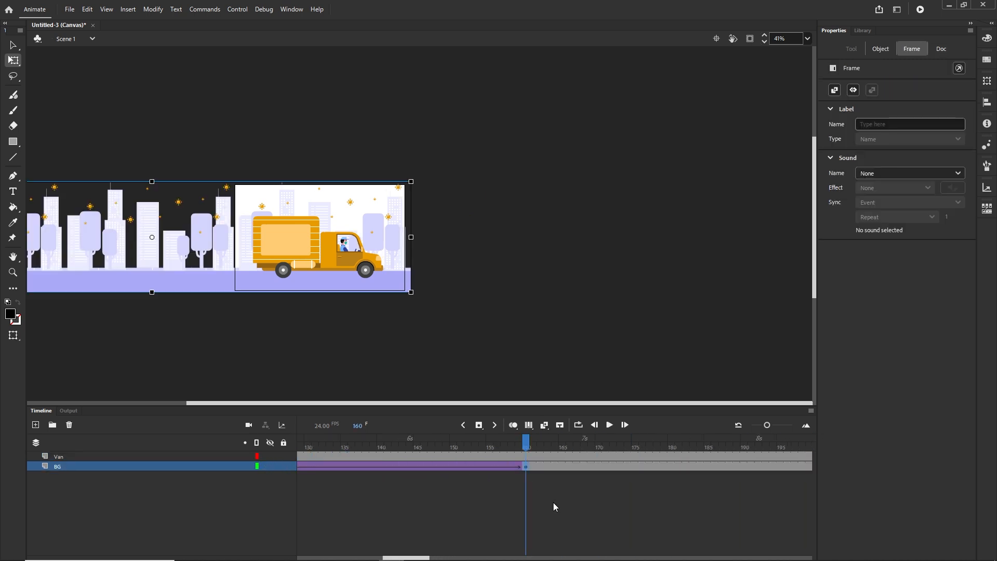
- Preview the faster background scroll in the browser and return to Animate's timeline
left_click(553, 503)
key("ctrl+Return")
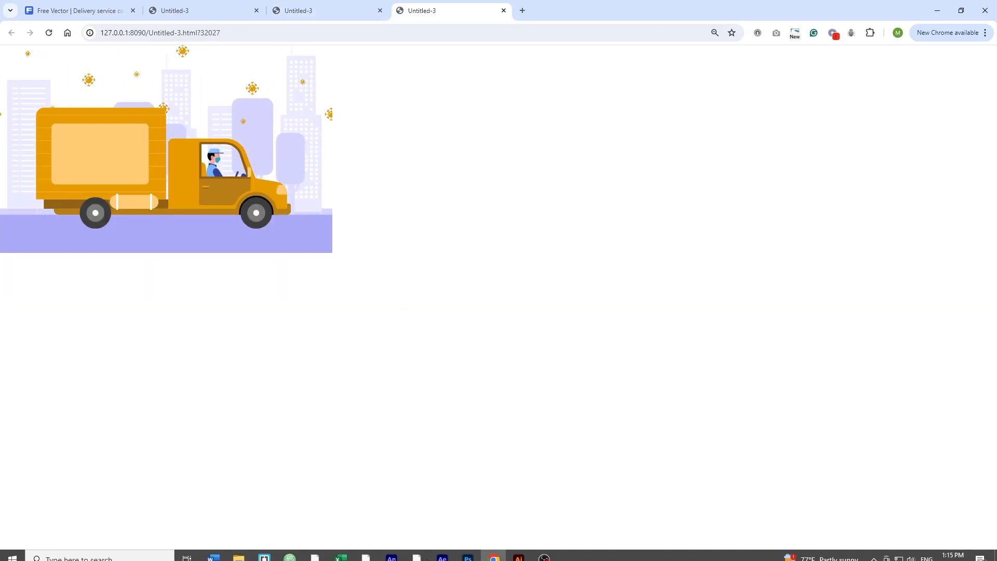
left_click(392, 550)
left_click(41, 410)
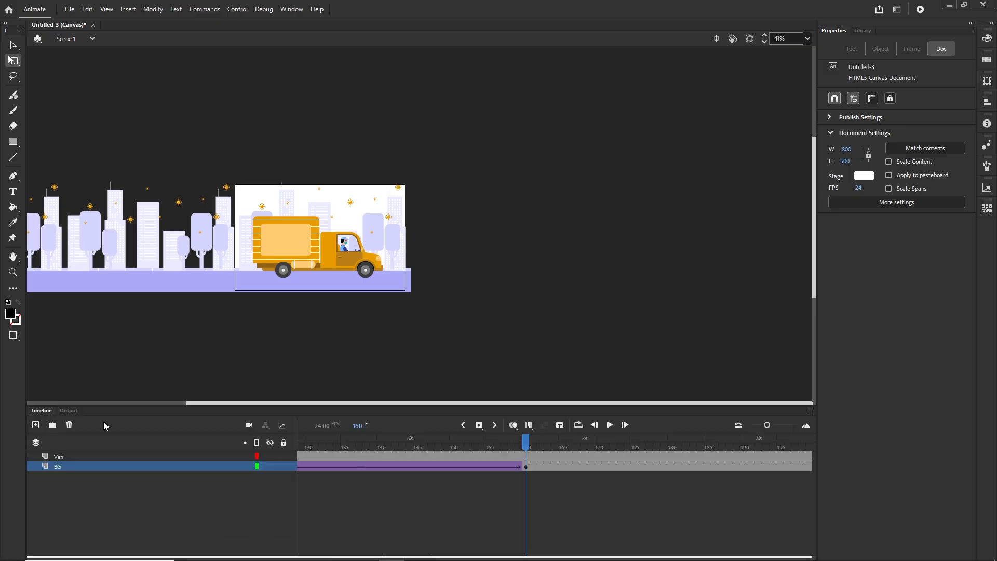
- Move the end keyframe of the BG layer's tween out to frame 242
left_click(527, 468)
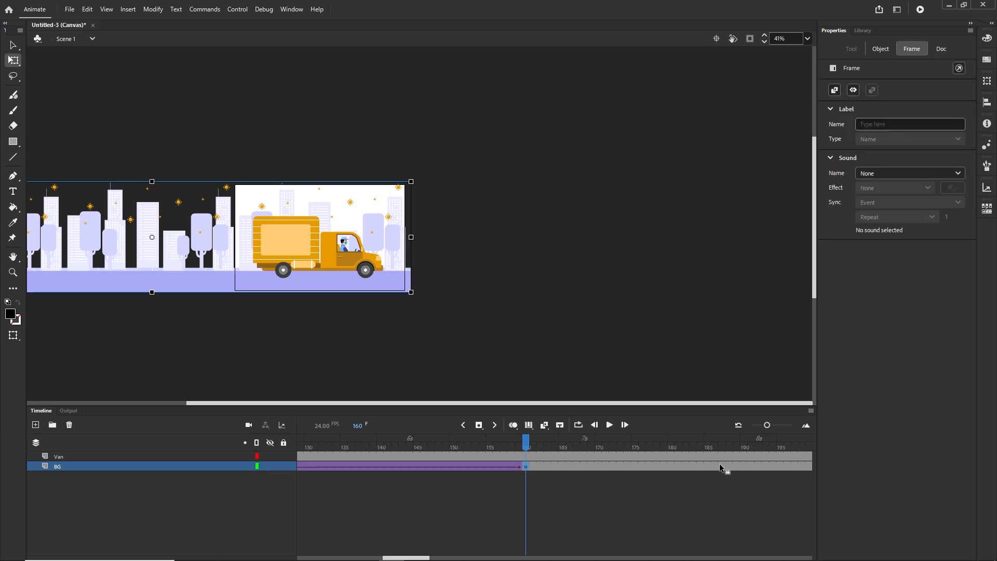
scroll(807, 466, "right", 5)
left_click(745, 467)
left_click(795, 467)
key("F6")
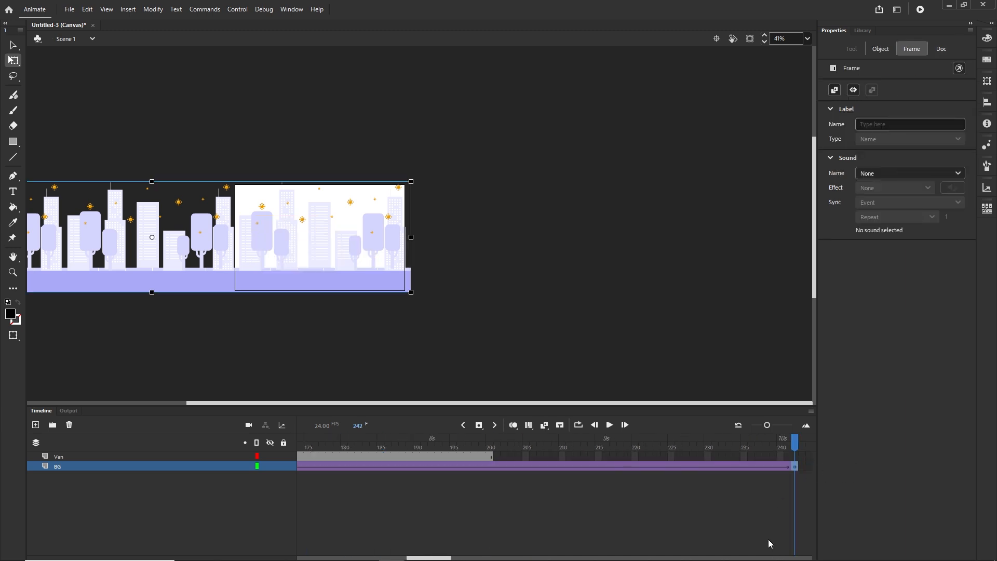
- Try to extend the Van layer's frames to frame 242
left_click(796, 457)
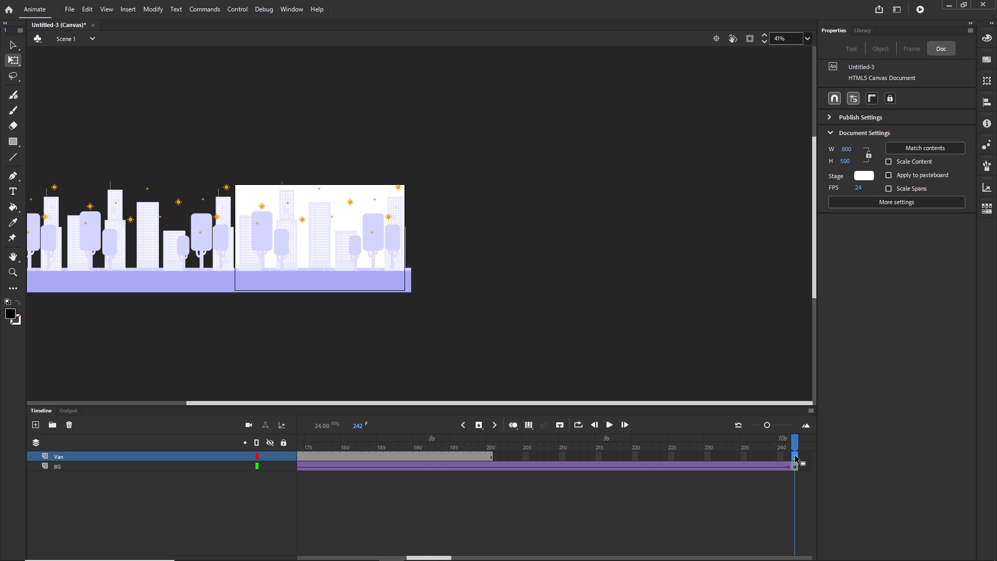
key("F5")
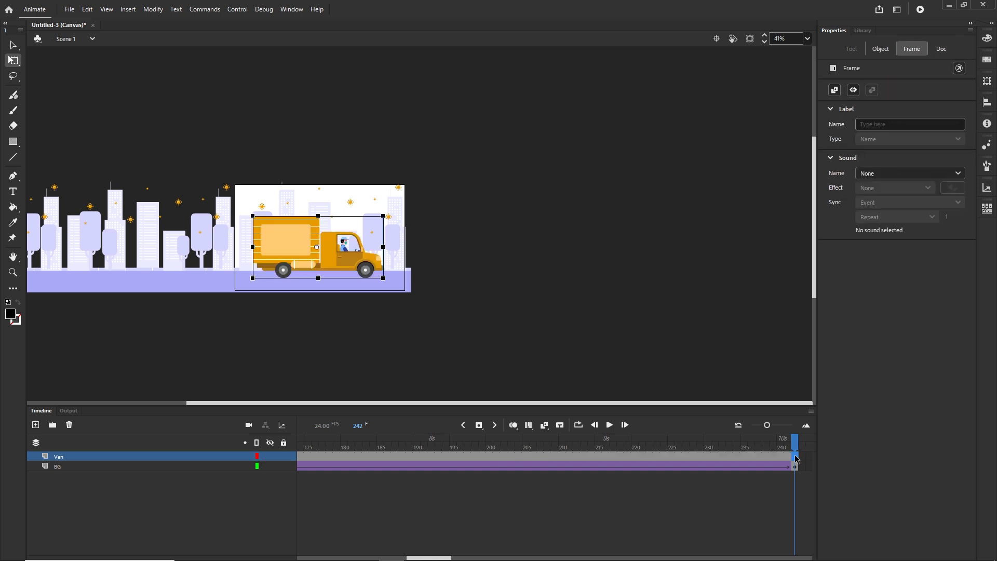
key("ctrl+z")
- Insert a keyframe at frame 40 of the Van layer
left_click(795, 467)
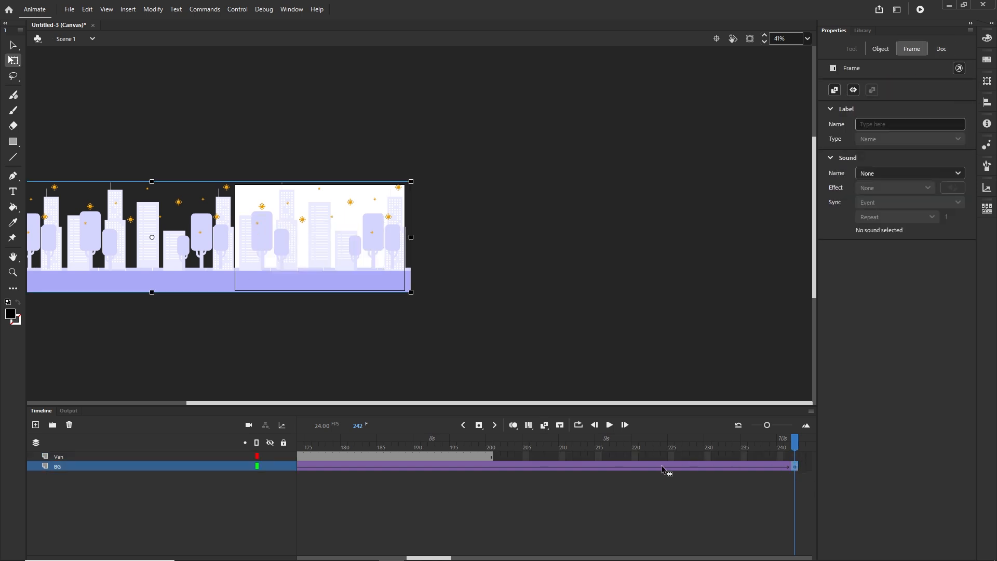
left_click_drag(494, 466, 168, 438)
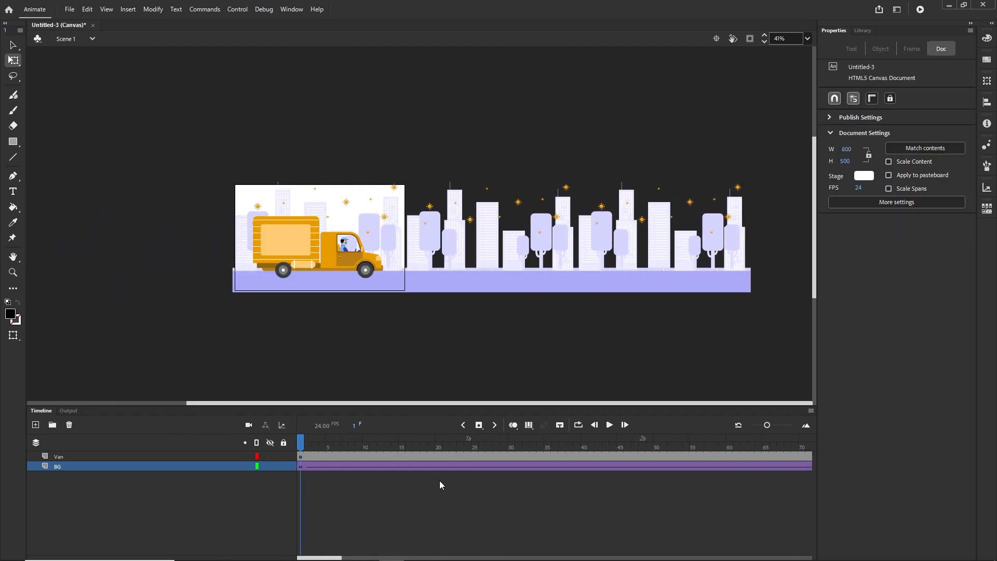
left_click(585, 457)
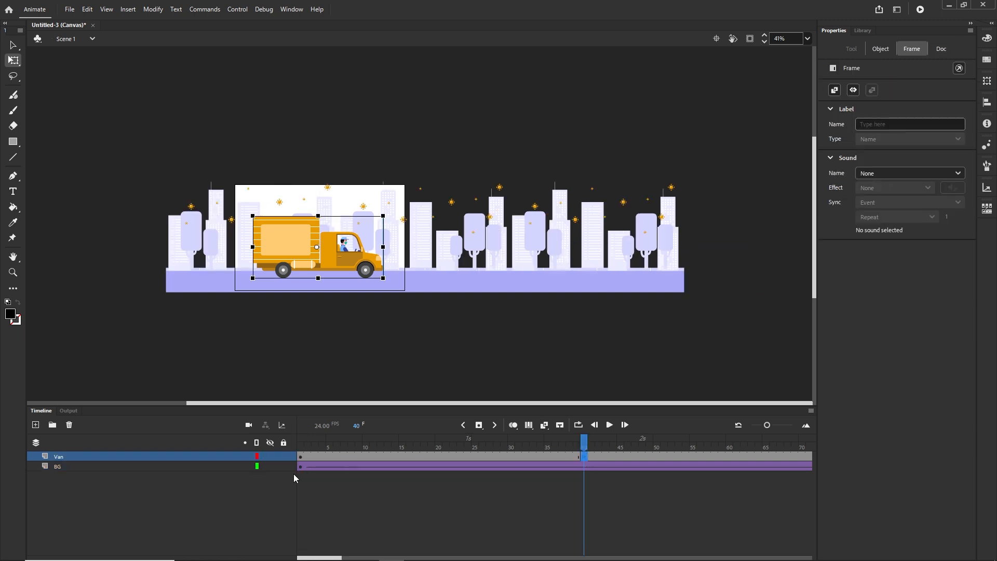
- At frame 1, nudge the Van instance horizontally left until it sits completely outside the stage
left_click(300, 459)
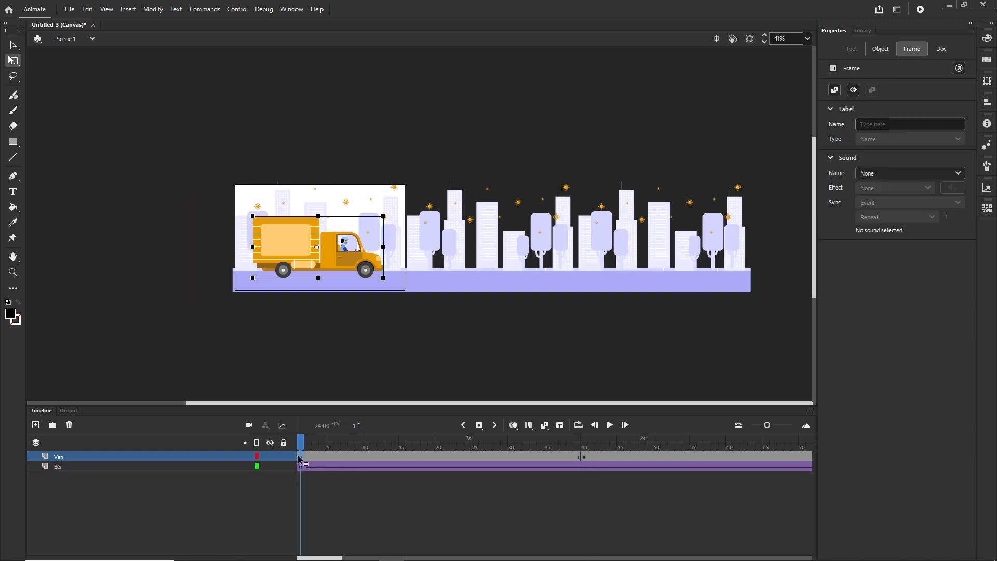
key("shift+Left")
key("shift+Left")
key("shift+Left")
key("shift+Left")
key("shift+Left")
key("shift+Left")
key("shift+Left")
key("shift+Left")
key("shift+Left")
key("shift+Left")
key("shift+Left")
key("shift+Left")
key("shift+Left")
key("shift+Left")
key("shift+Left")
key("shift+Left")
key("shift+Left")
key("shift+Left")
key("shift+Left")
key("shift+Left")
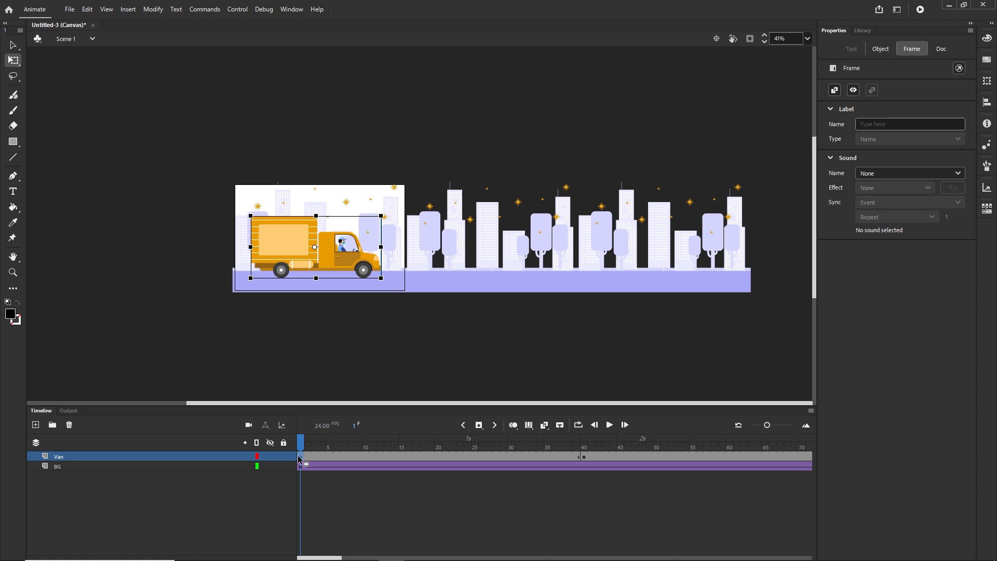
key("shift+Left")
key("shift+Left")
key("shift+Left")
key("shift+Left")
key("shift+Left")
key("shift+Left")
key("shift+Left")
key("shift+Left")
key("shift+Left")
key("shift+Left")
key("shift+Left")
key("shift+Left")
key("shift+Left")
key("shift+Left")
key("shift+Left")
key("shift+Left")
key("shift+Left")
key("shift+Left")
key("shift+Left")
key("shift+Left")
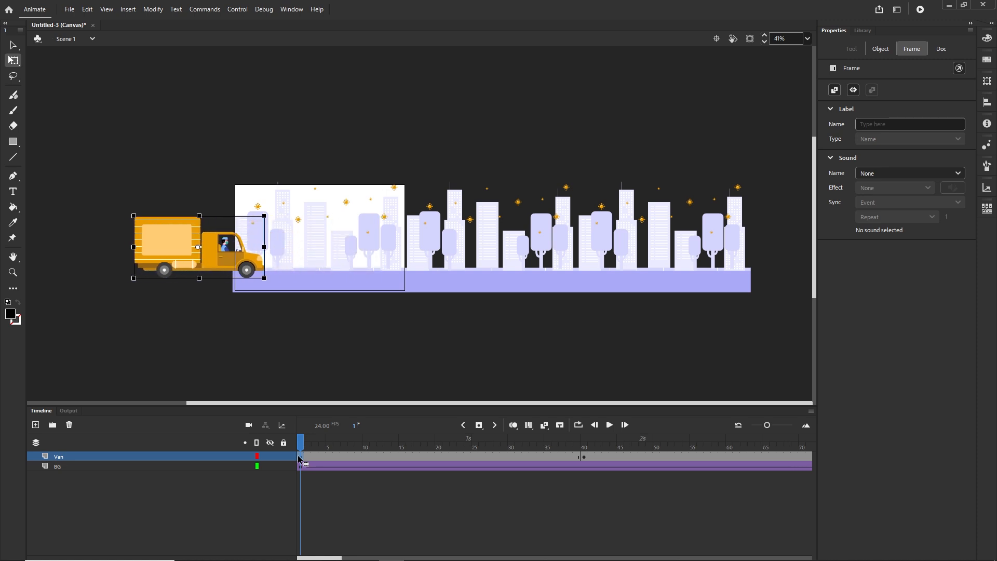
- Create a classic tween between frames 1 and 40 of the Van layer
left_click(402, 456)
right_click(402, 457)
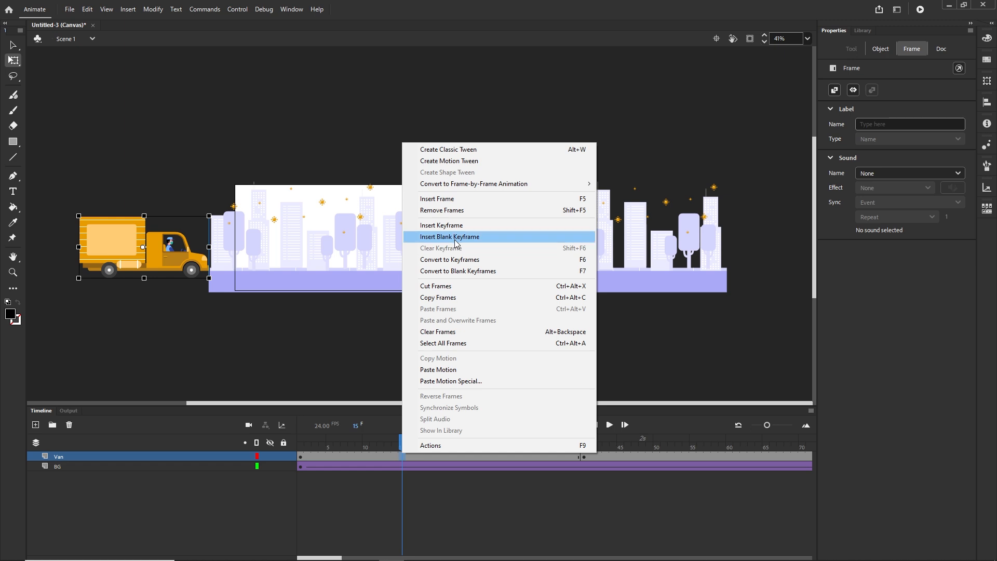
left_click(452, 154)
- Scrub through the van's entrance, test the movie in the browser, and return to the timeline
left_click_drag(410, 449, 577, 449)
key("ctrl+Return")
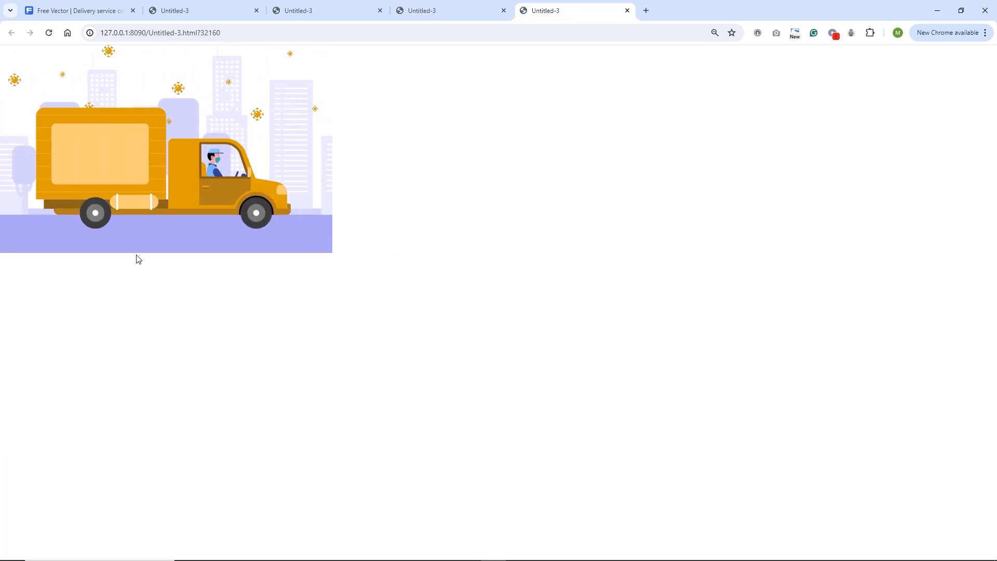
left_click(392, 555)
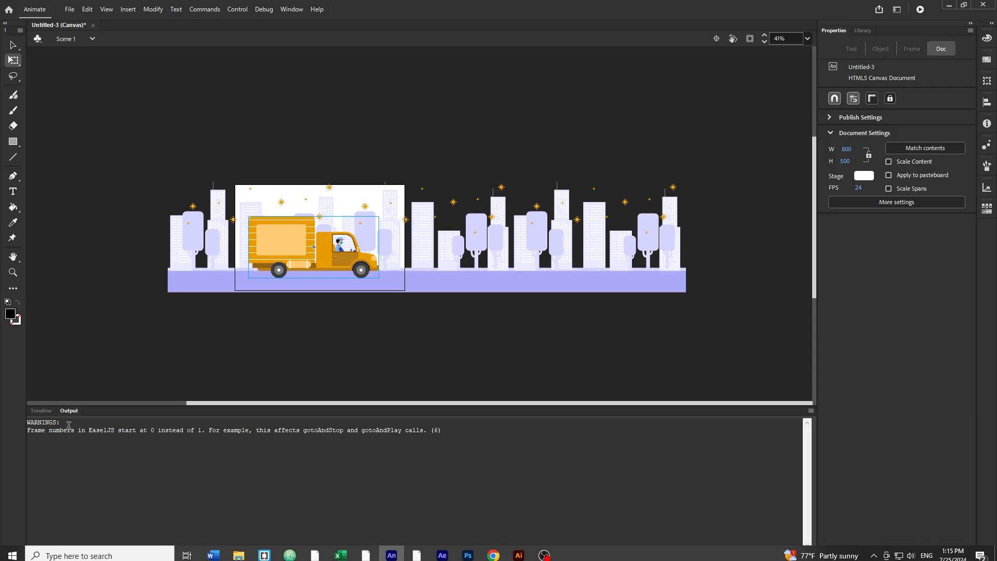
left_click(41, 410)
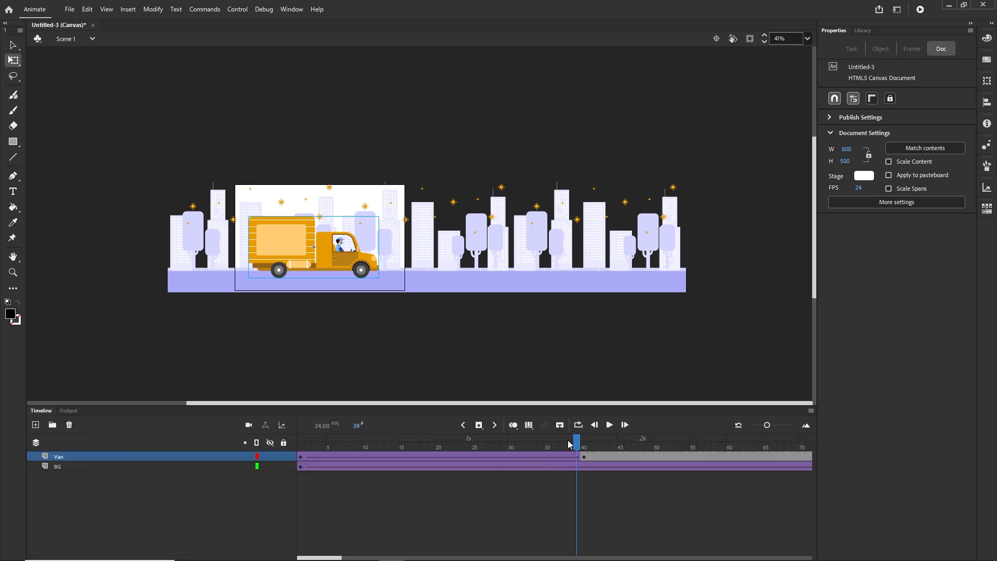
- Apply a Quad Ease Out effect to the Van layer's classic tween starting at frame 1
left_click_drag(570, 444, 301, 446)
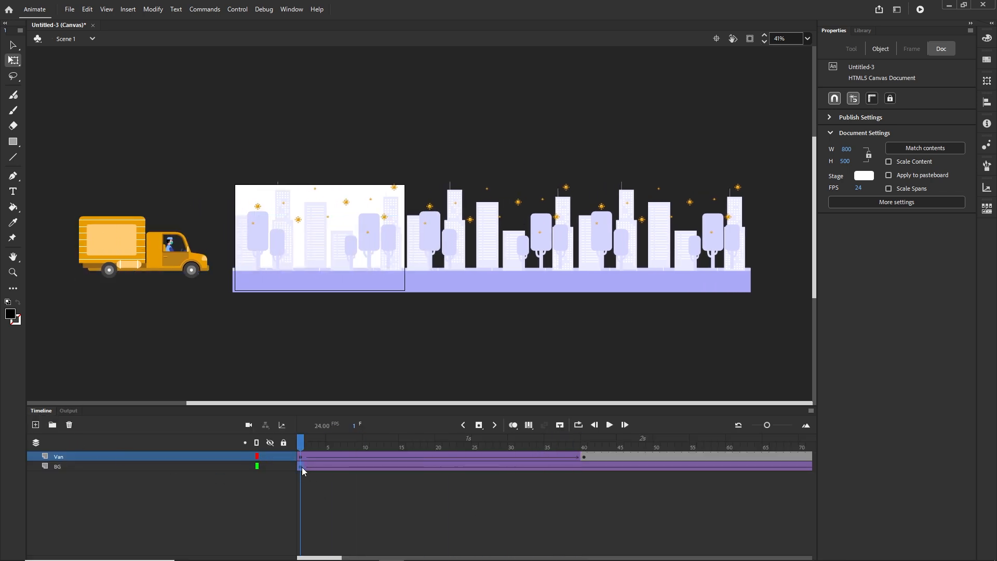
left_click(302, 466)
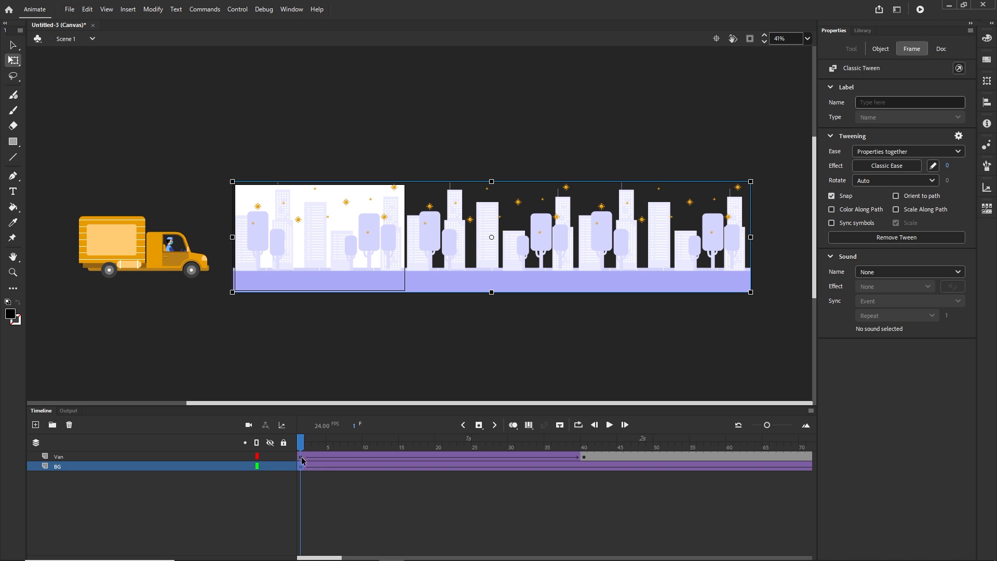
left_click(302, 457)
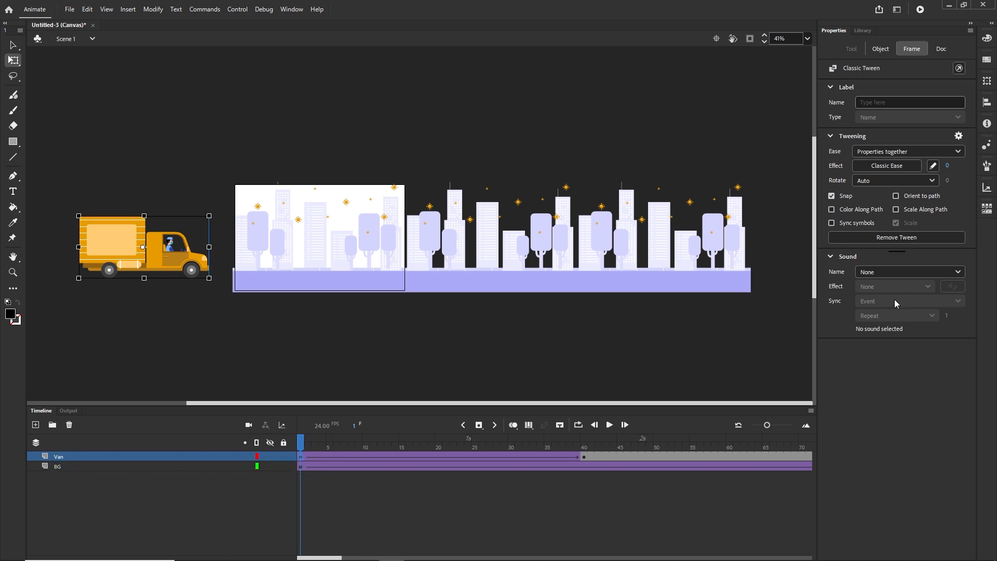
left_click(889, 166)
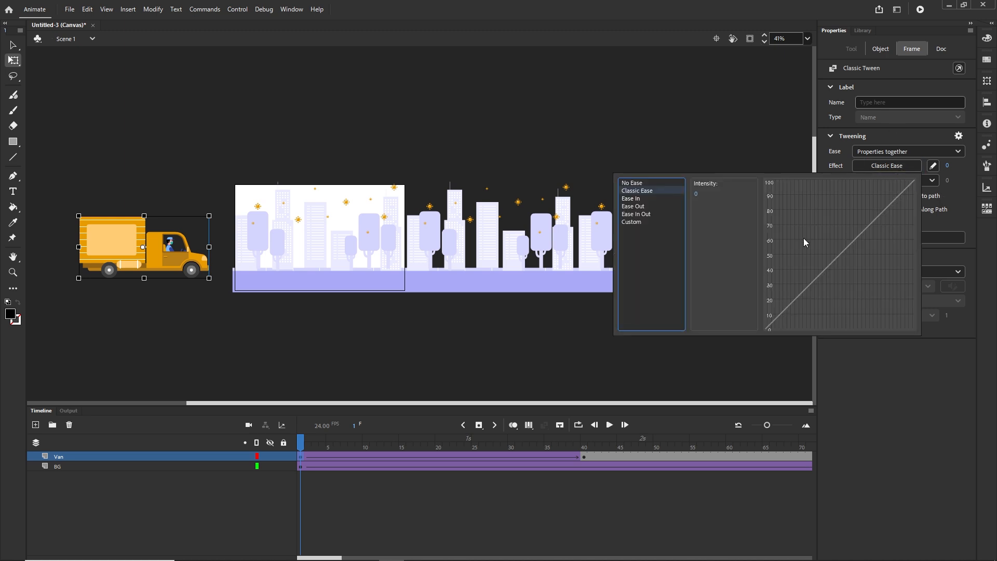
left_click(638, 208)
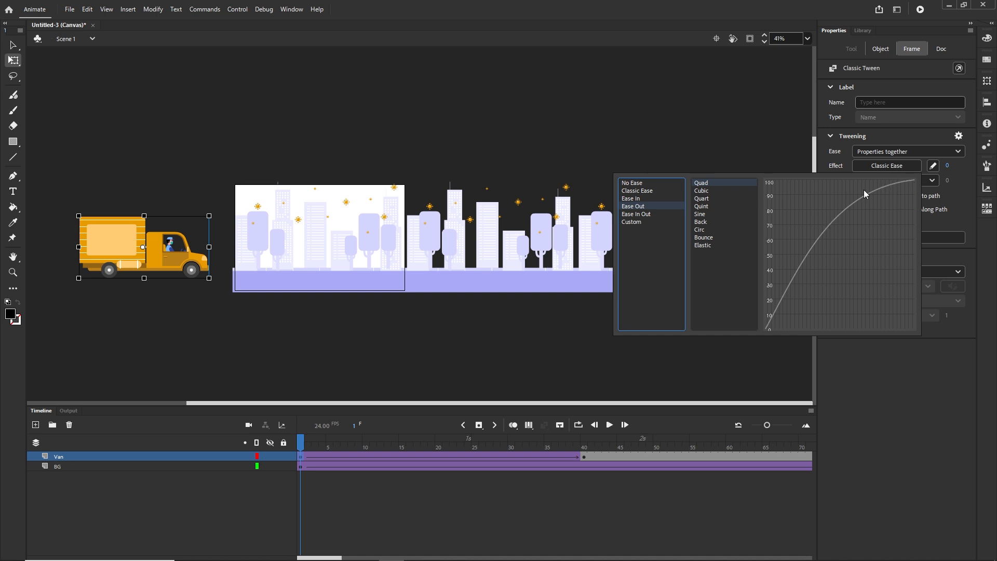
left_click(705, 191)
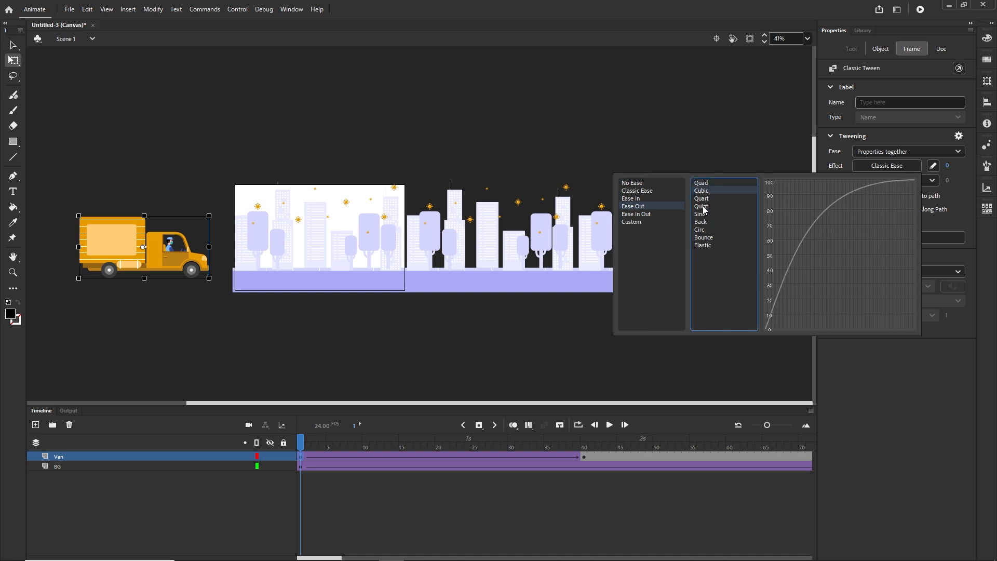
left_click(699, 186)
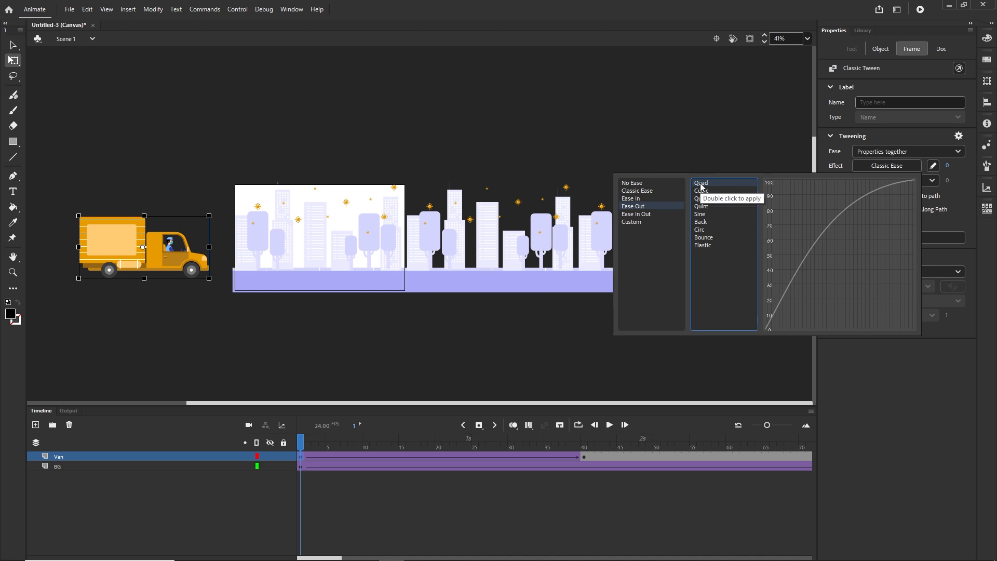
double_click(700, 185)
- Test the movie in the browser to check the eased van entrance, and return to Animate's timeline
left_click(544, 351)
key("ctrl+Return")
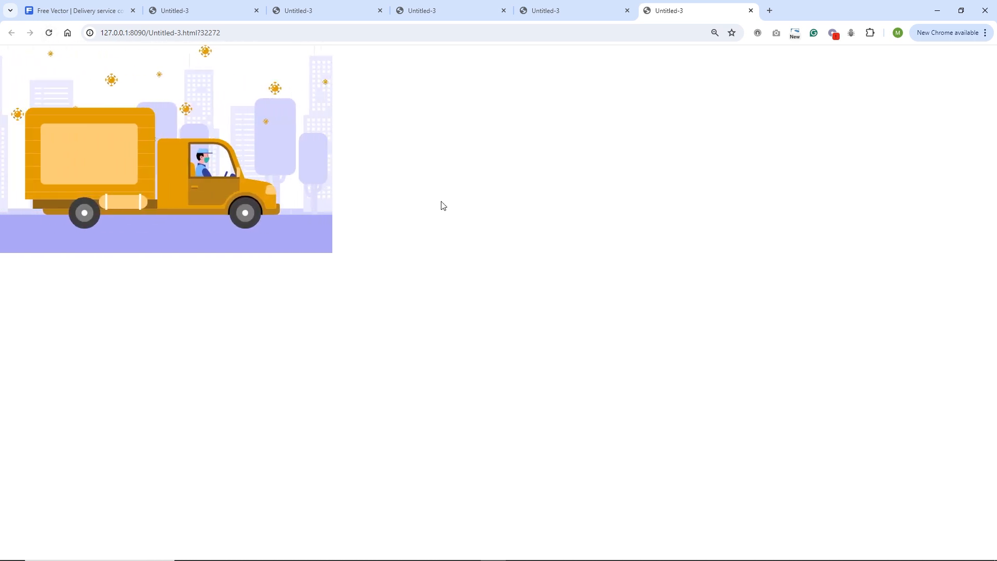
left_click(391, 553)
left_click(41, 411)
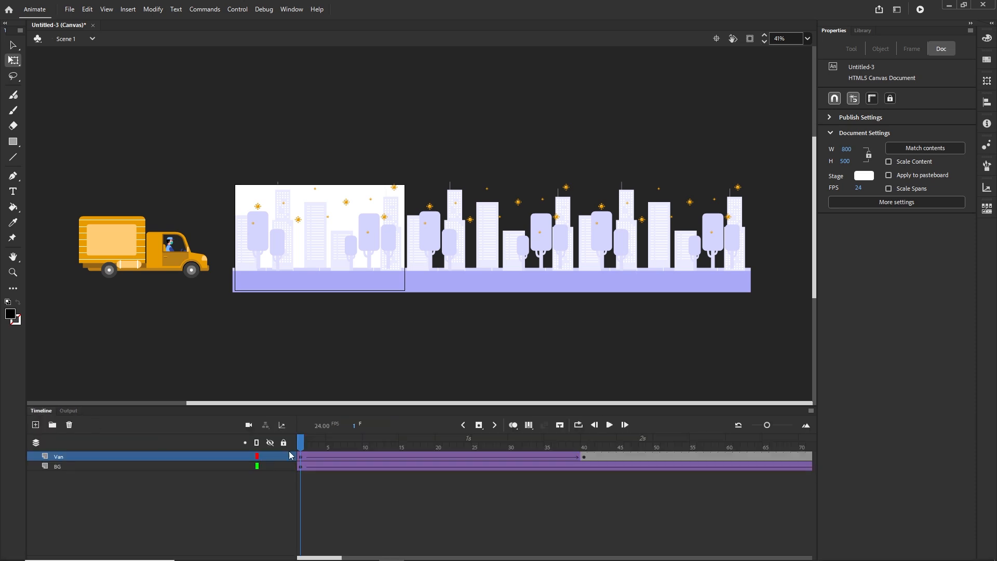
- Move the Van layer's keyframe from frame 40 to frame 55 and preview the longer entrance in the browser
left_click(584, 457)
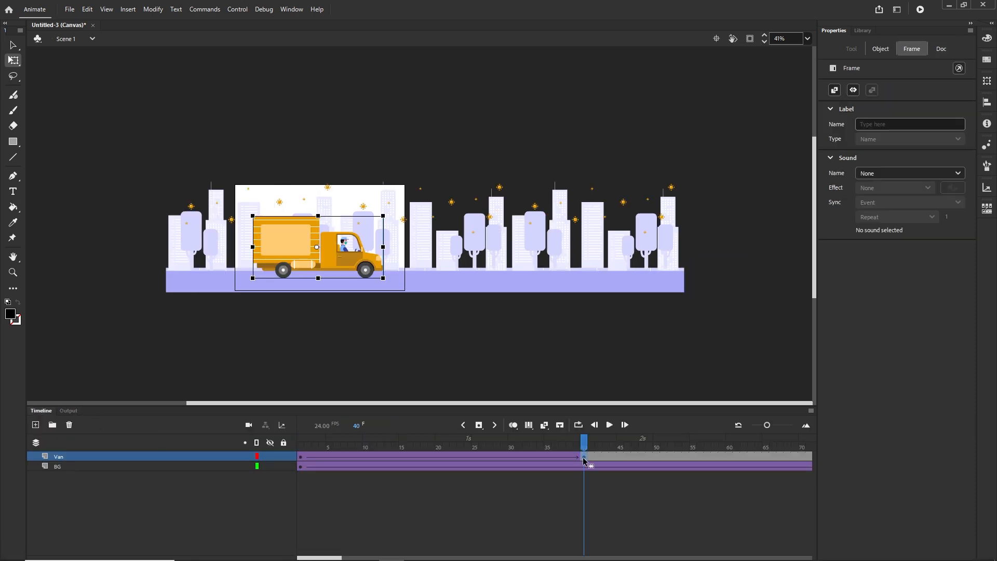
left_click_drag(584, 457, 693, 455)
left_click(647, 379)
key("ctrl+Return")
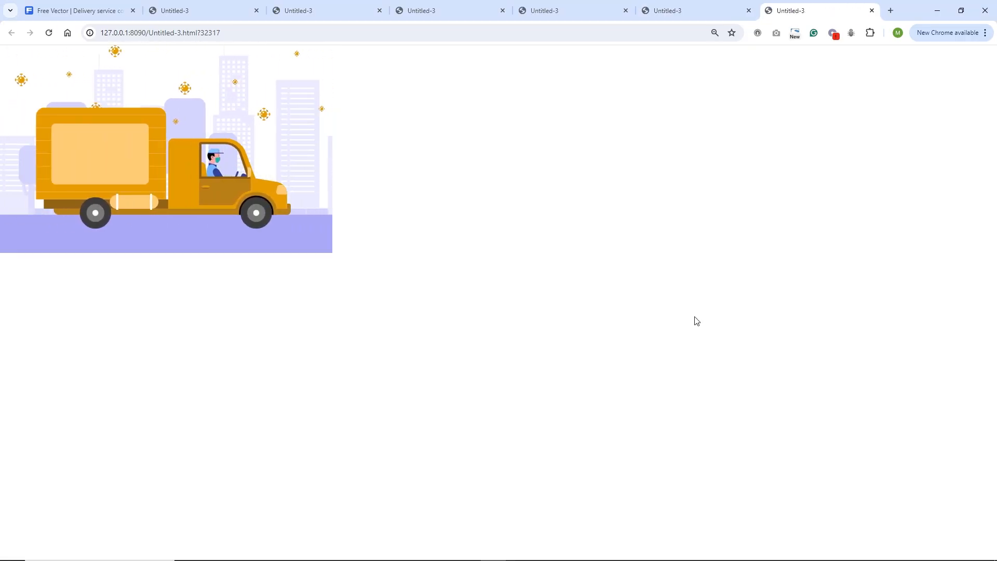
mouse_move(513, 554)
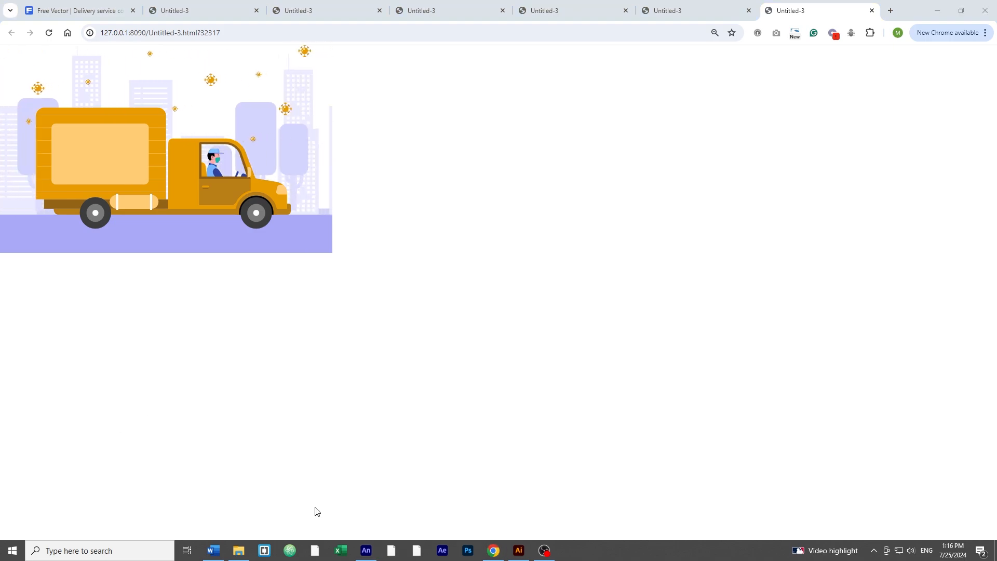
left_click(365, 551)
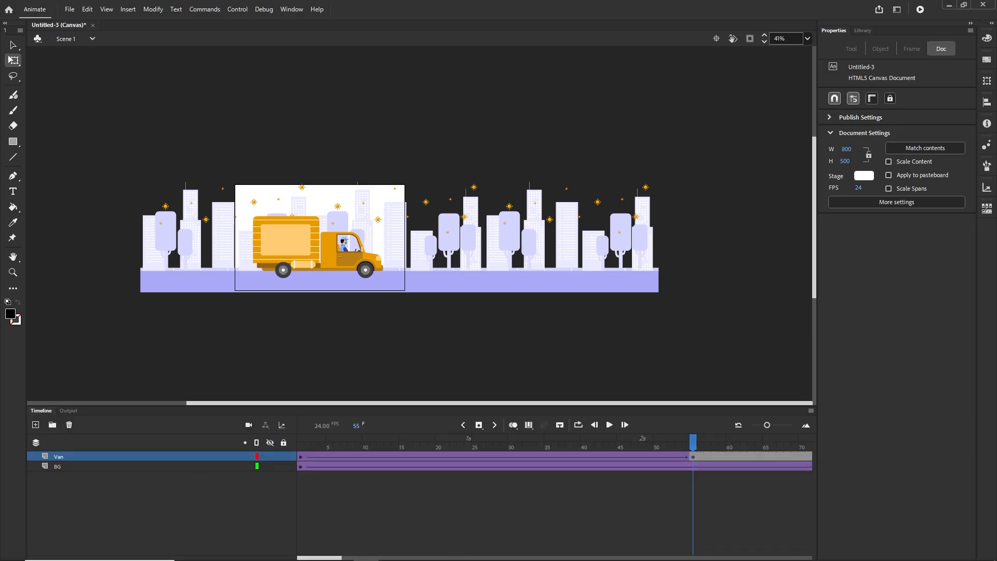
- Insert keyframes at frames 165 and 200 of the Van layer
left_click_drag(332, 558, 437, 557)
left_click(361, 457)
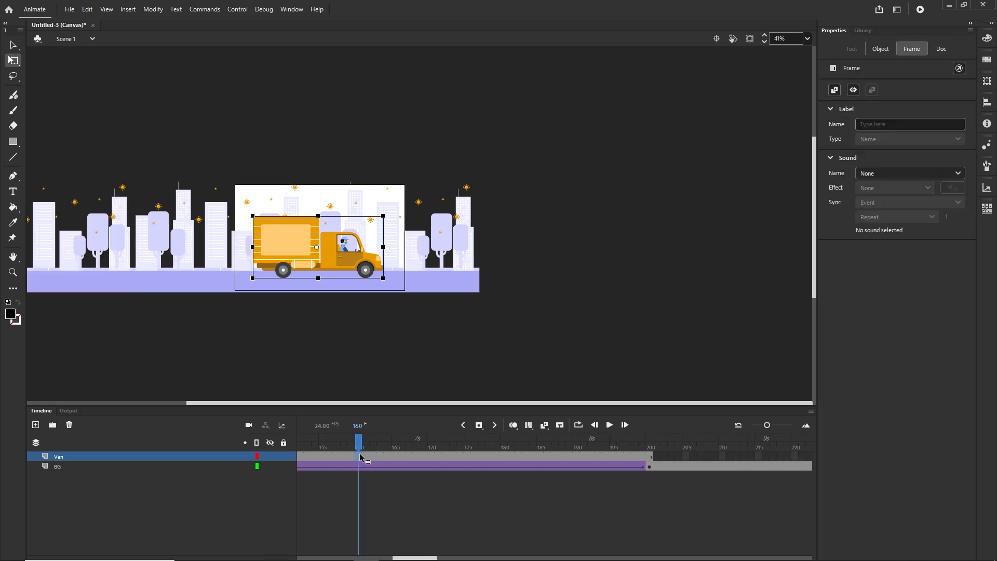
left_click(395, 459)
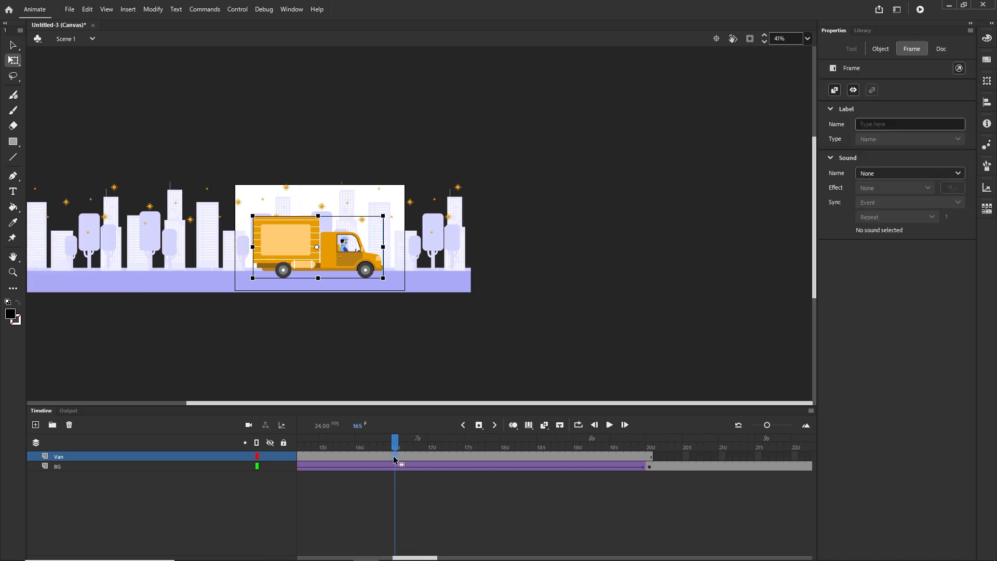
left_click(651, 457)
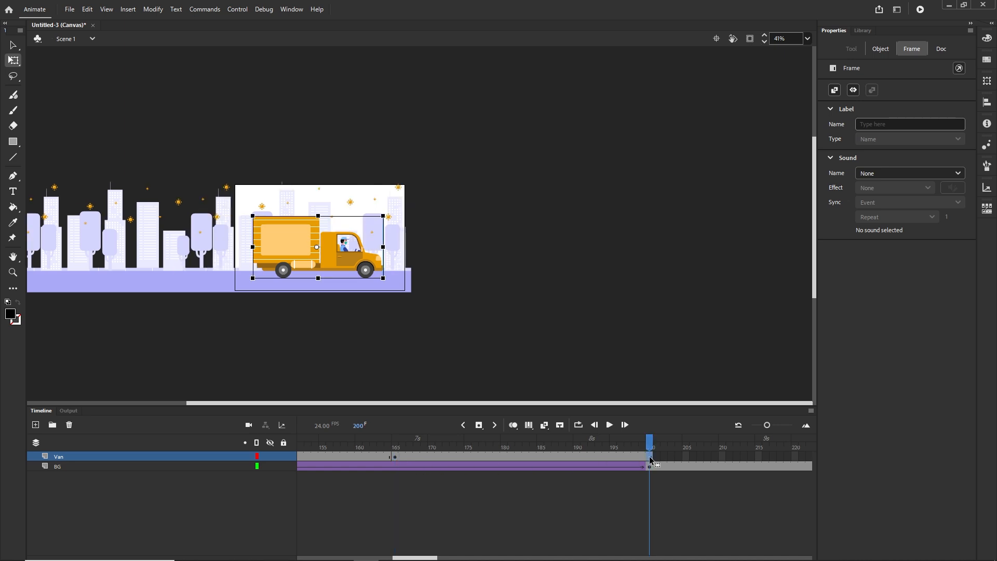
left_click(673, 535)
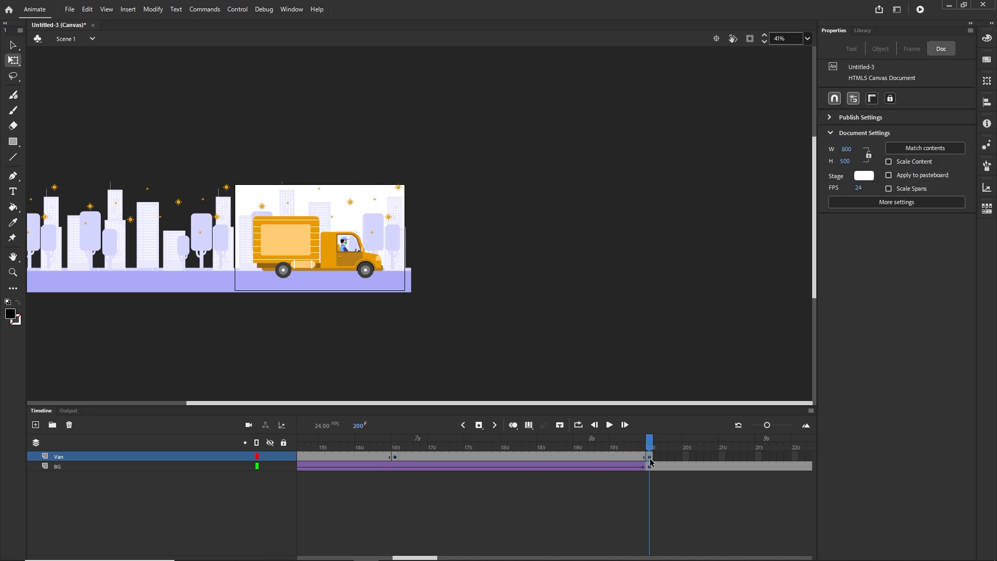
- At frame 200, nudge the Van instance horizontally right until it sits completely outside the stage
left_click(649, 457)
key("shift+Right")
key("shift+Right")
key("shift+Right")
key("shift+Right")
key("shift+Right")
key("shift+Right")
key("shift+Right")
key("shift+Right")
key("shift+Right")
key("shift+Right")
key("shift+Right")
key("shift+Right")
key("shift+Right")
key("shift+Right")
key("shift+Right")
key("shift+Right")
key("shift+Right")
key("shift+Right")
key("shift+Right")
key("shift+Right")
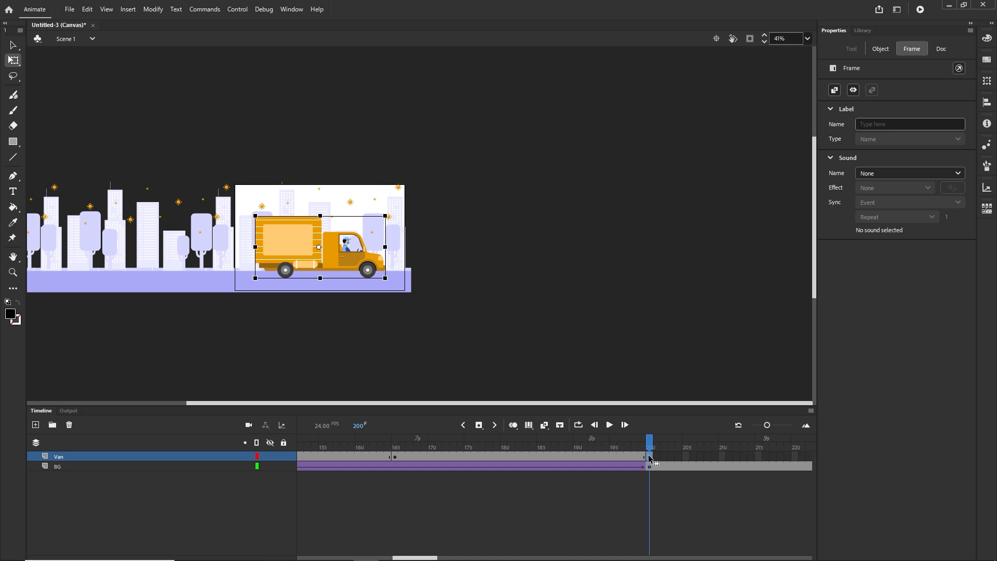
key("shift+Right")
key("shift+Right")
key("shift+Right")
key("shift+Right")
key("shift+Right")
key("shift+Right")
key("shift+Right")
key("shift+Right")
key("shift+Right")
key("shift+Right")
key("shift+Right")
key("shift+Right")
key("shift+Right")
key("shift+Right")
key("shift+Right")
key("shift+Right")
key("shift+Right")
key("shift+Right")
key("shift+Right")
key("shift+Right")
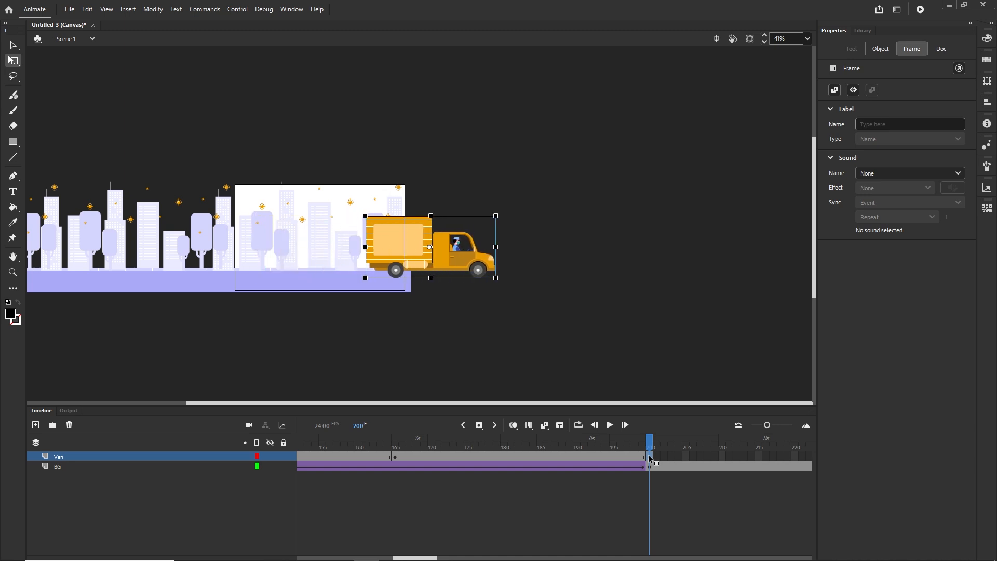
- Create a classic tween between frames 165 and 200 of the Van layer and scrub through the van's exit
right_click(480, 457)
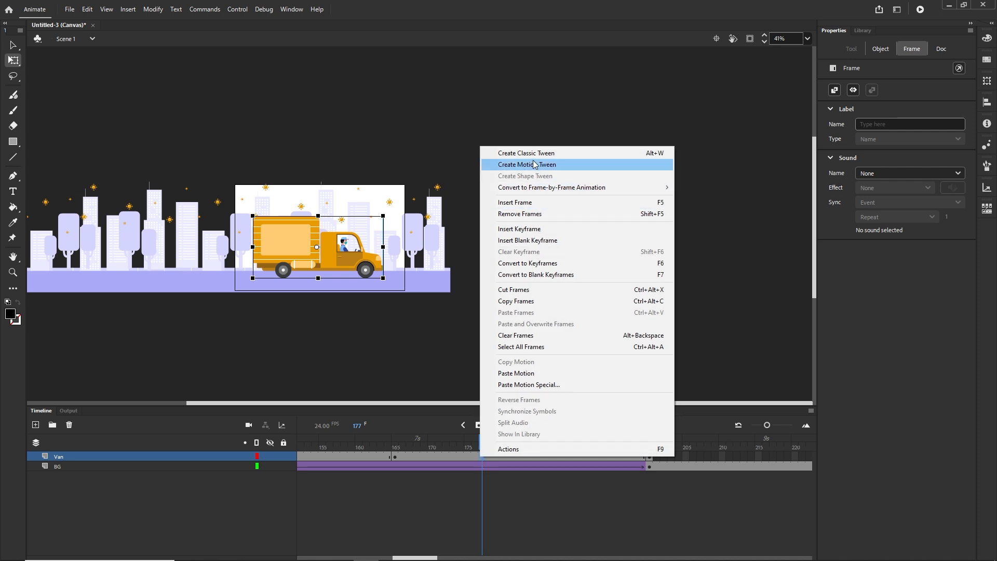
left_click(535, 154)
left_click_drag(483, 446, 620, 454)
left_click(550, 488)
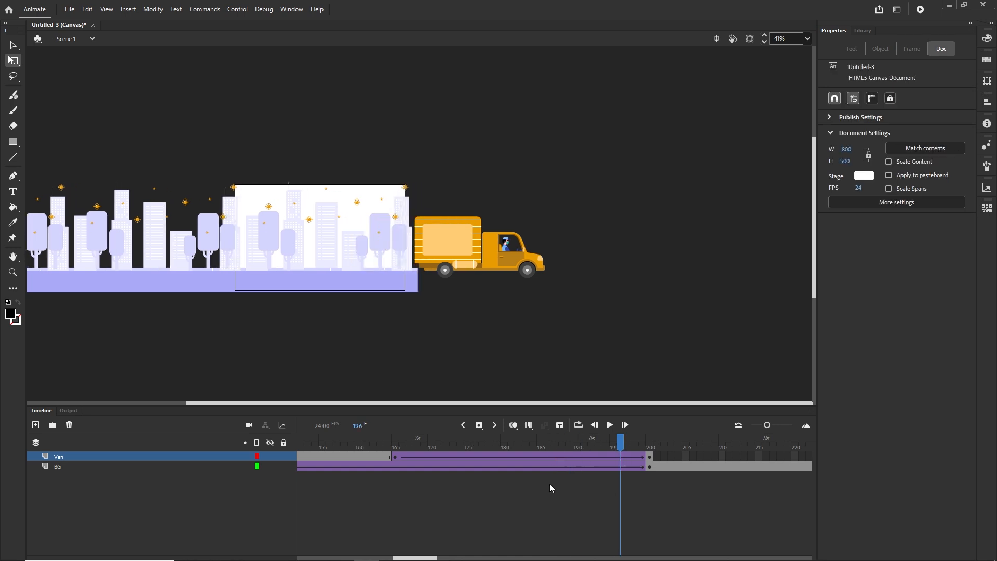
- Apply a Quad Ease In effect to the Van layer's exit tween at frame 165 and scrub through it
left_click(395, 457)
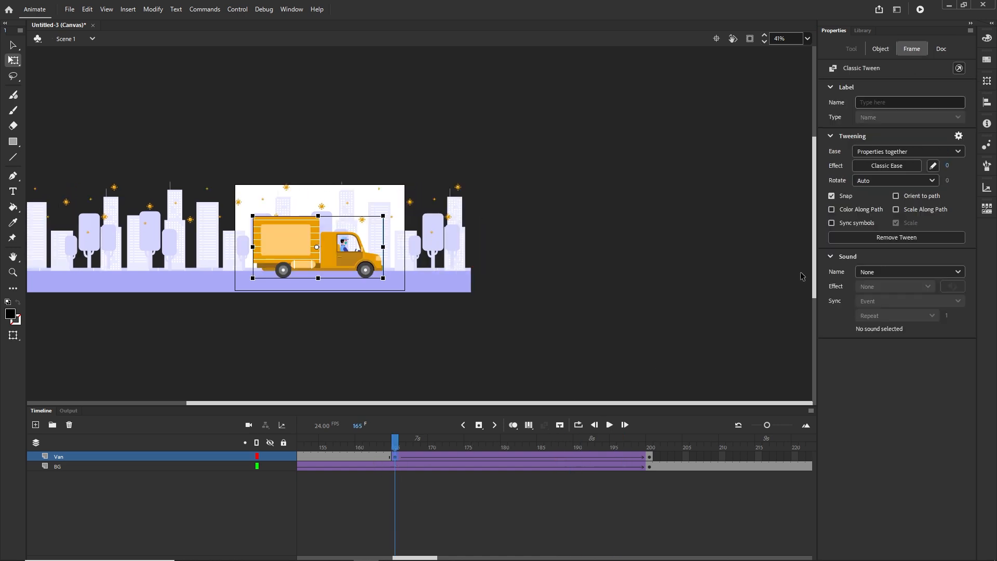
left_click(889, 167)
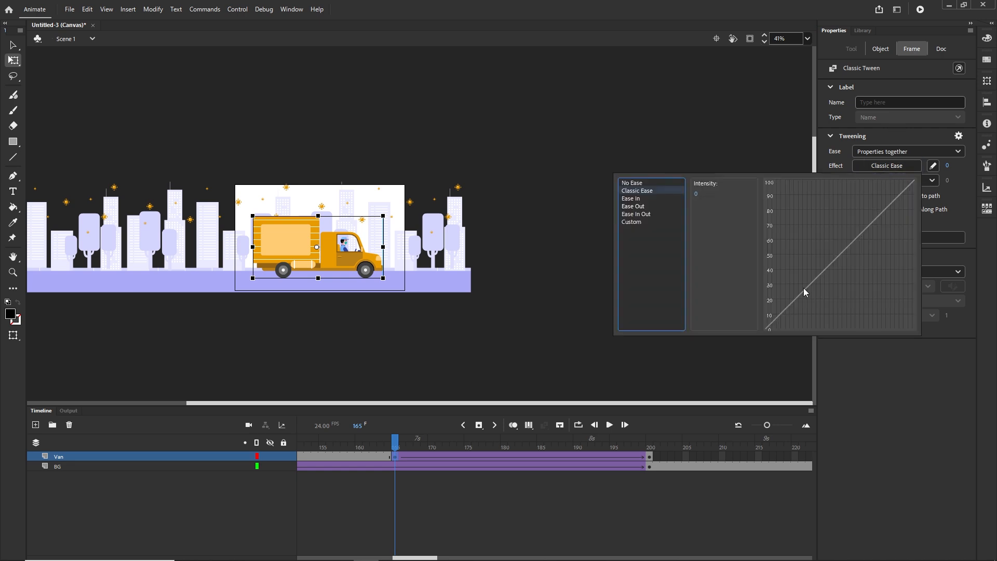
left_click(635, 201)
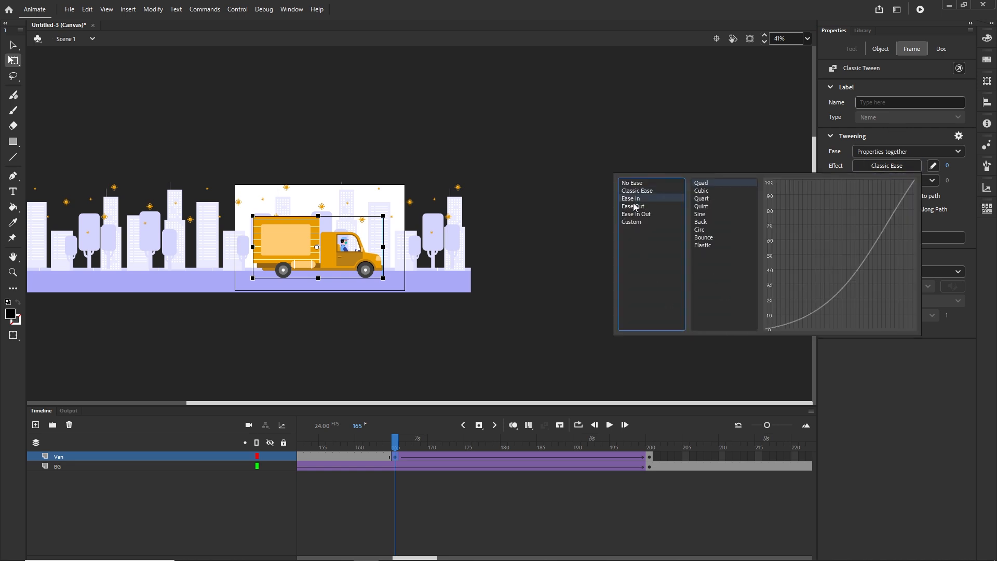
left_click(635, 207)
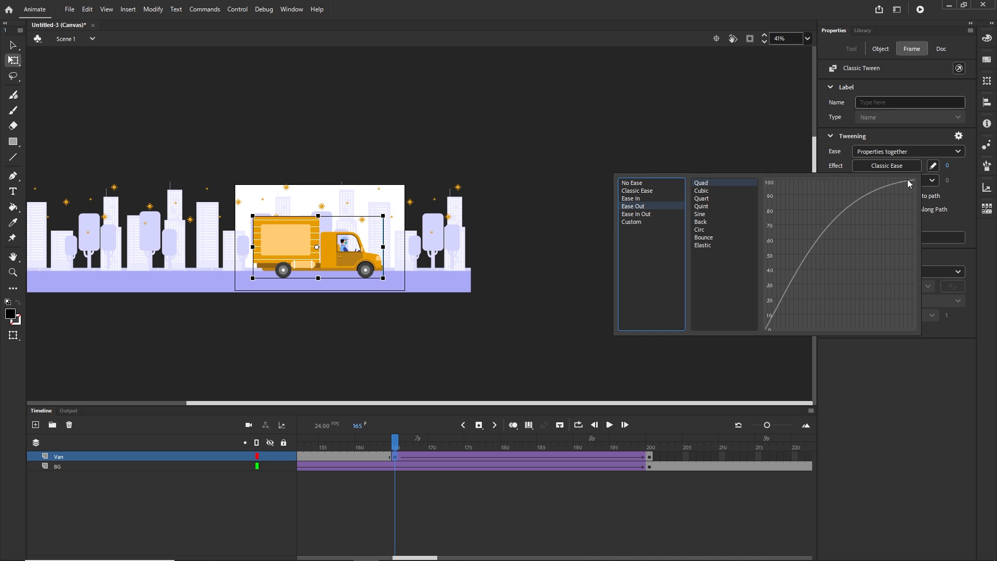
left_click(635, 201)
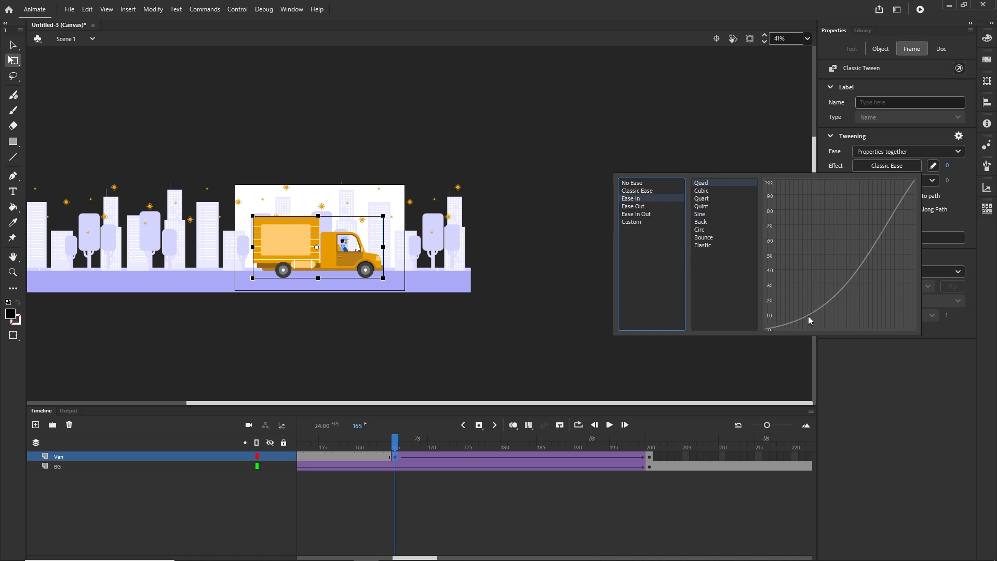
double_click(710, 185)
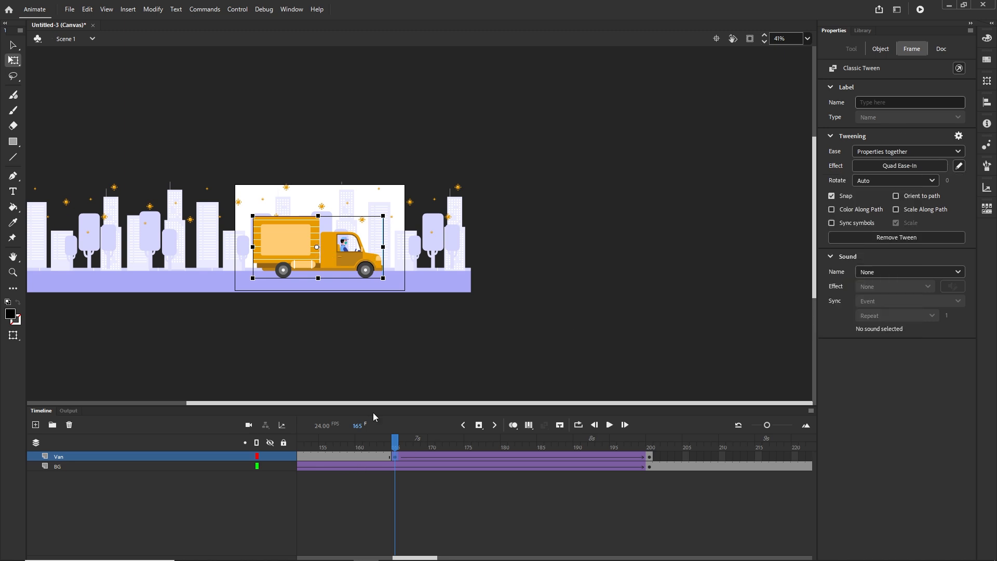
left_click_drag(397, 438, 649, 439)
- Remove all frames after frame 200 from the BG layer
left_click_drag(427, 558, 454, 558)
left_click(322, 466)
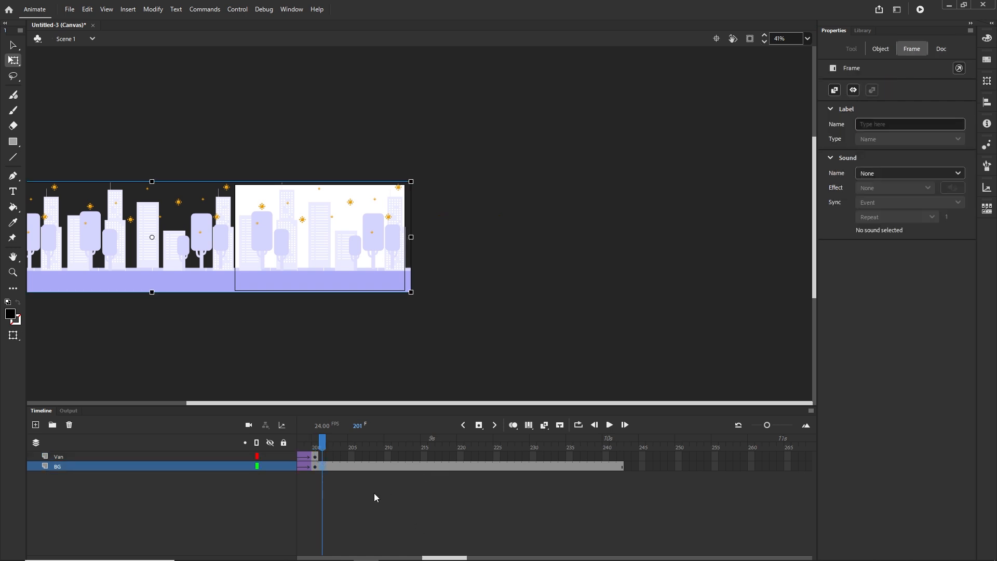
left_click(351, 500)
left_click(315, 466)
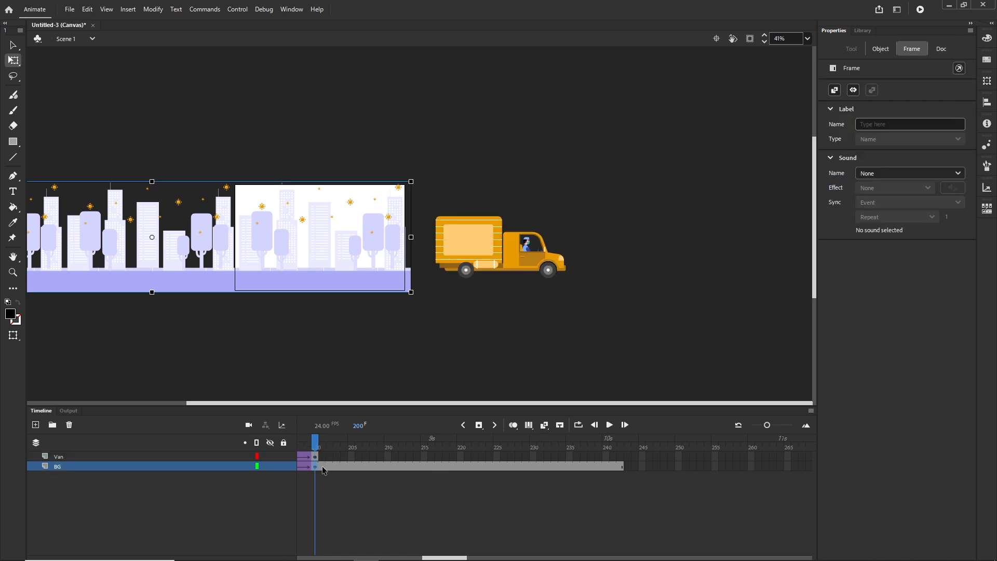
left_click(322, 466)
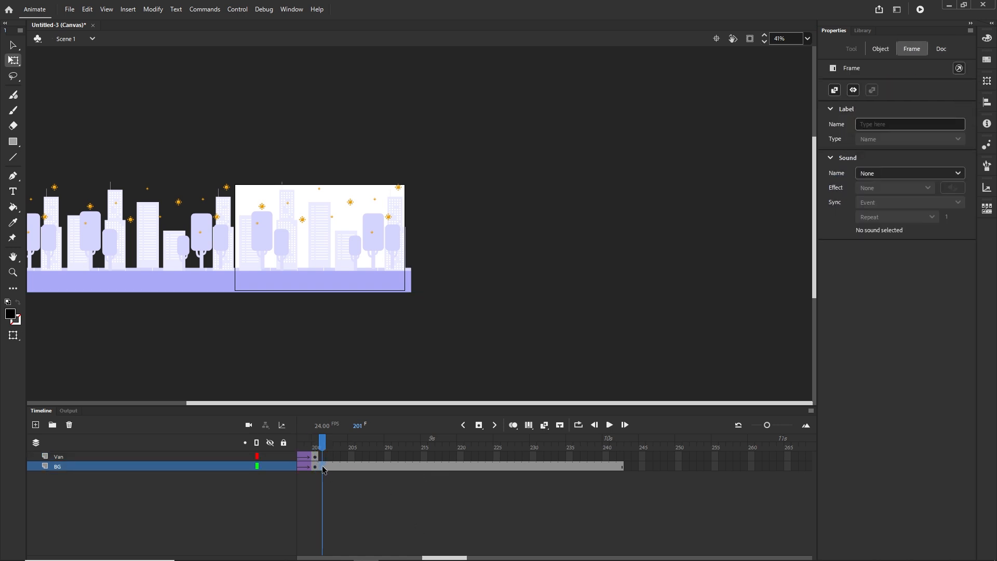
left_click(637, 467, "shift")
right_click(537, 471)
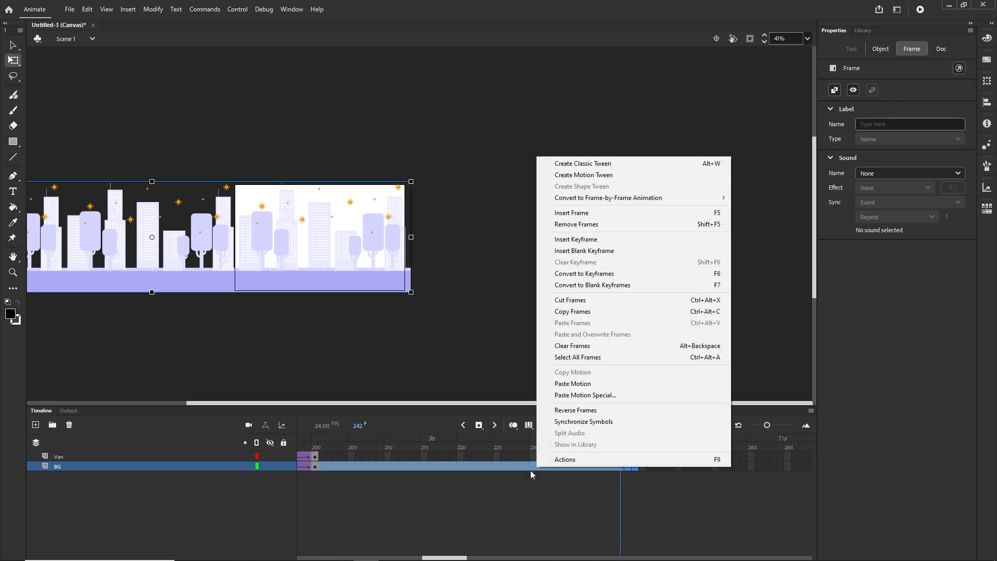
left_click(597, 226)
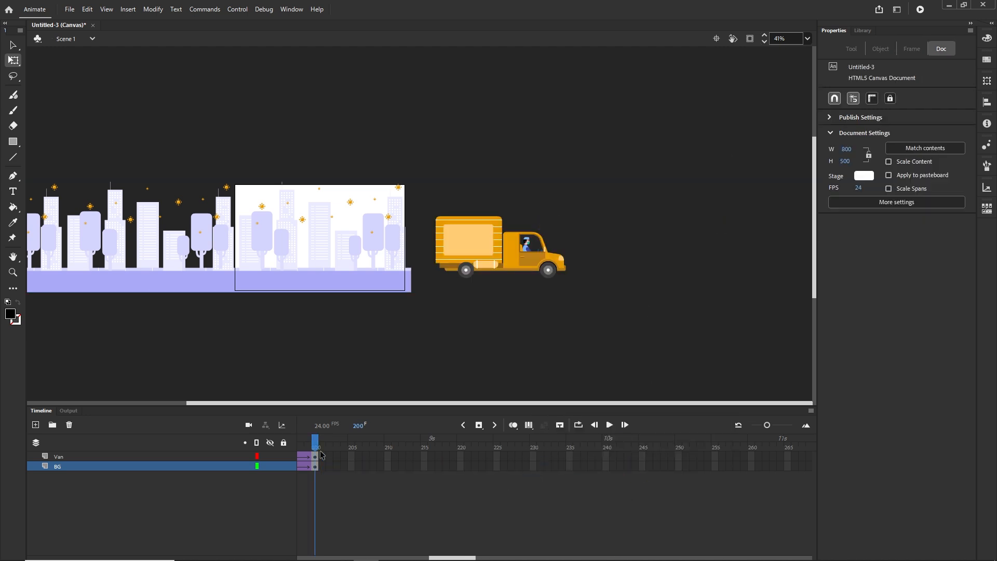
- Test the complete animation in the browser and return to the beginning of Animate's timeline
key("ctrl+Return")
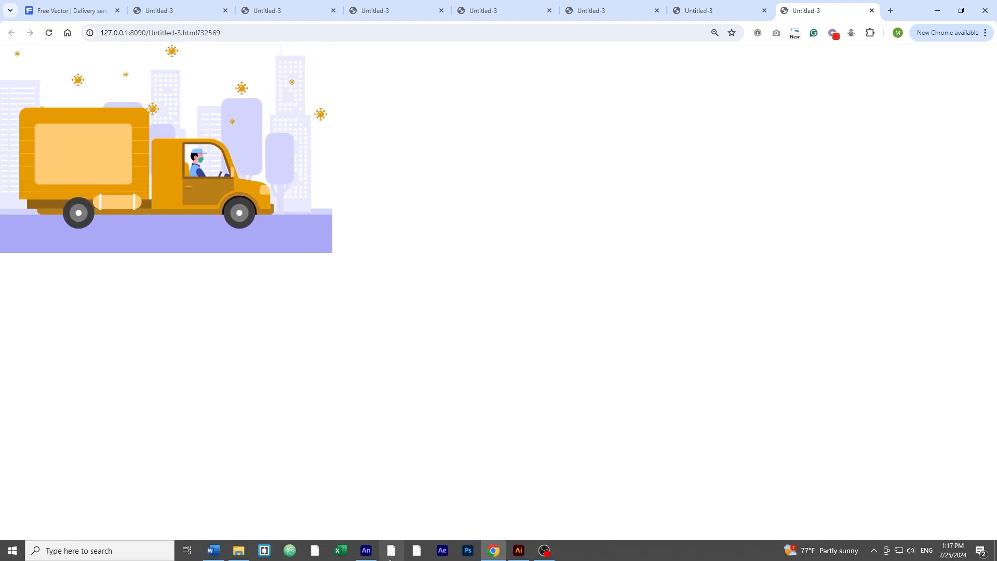
left_click(370, 552)
left_click(41, 410)
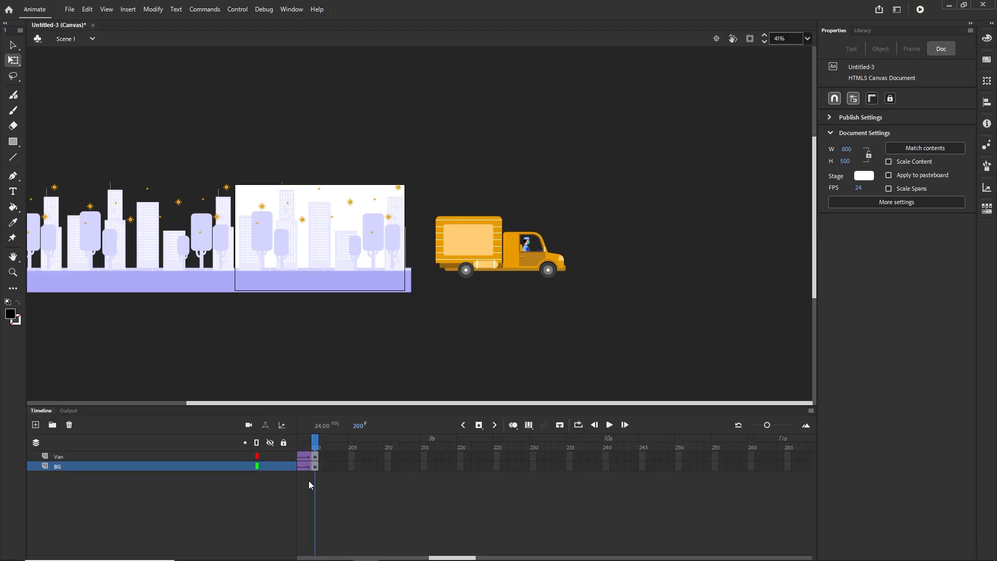
left_click_drag(460, 556, 235, 543)
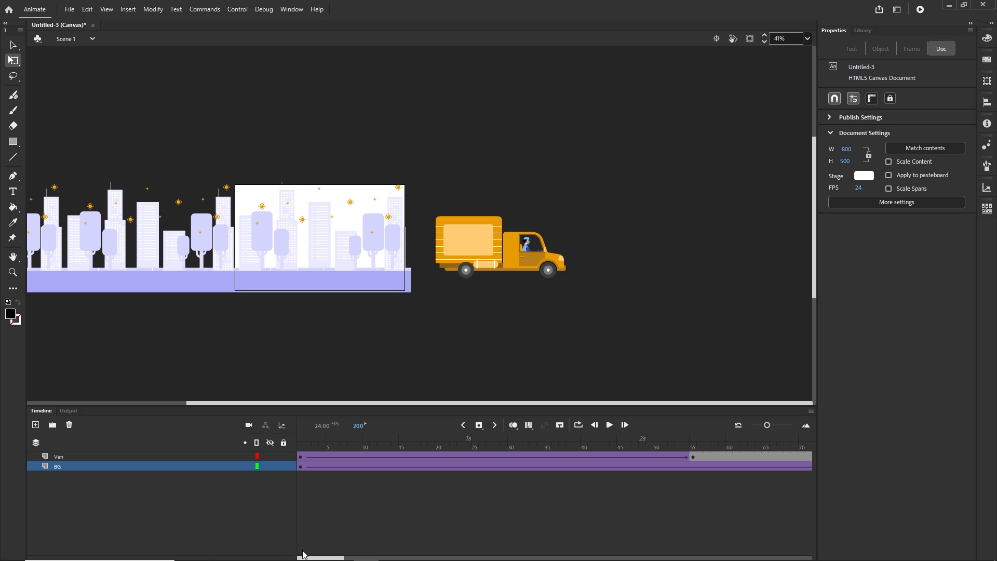
- Insert keyframes at frames 77 and 80 of the Van layer and nudge the van slightly upward at frame 80
left_click_drag(303, 555, 338, 556)
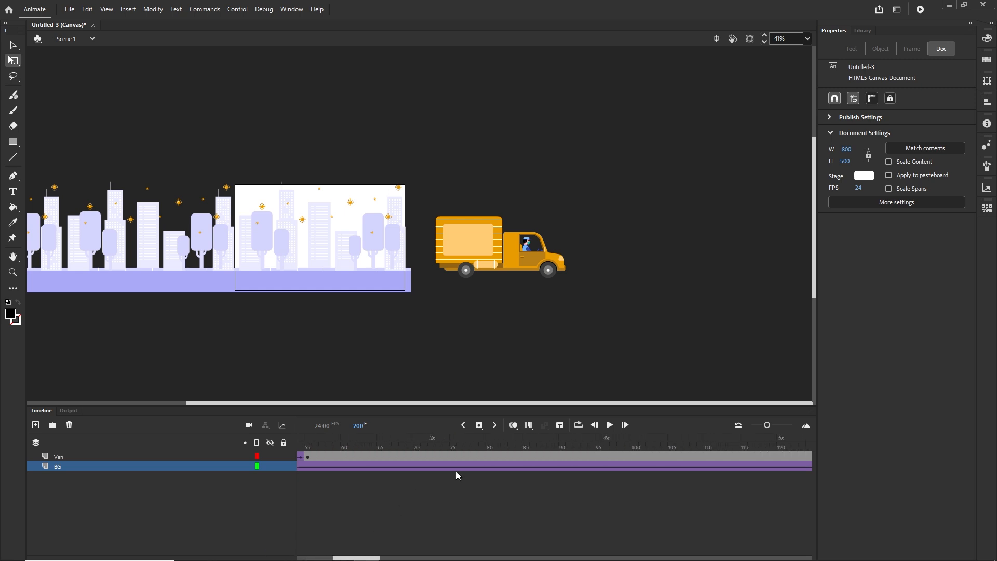
left_click(468, 457)
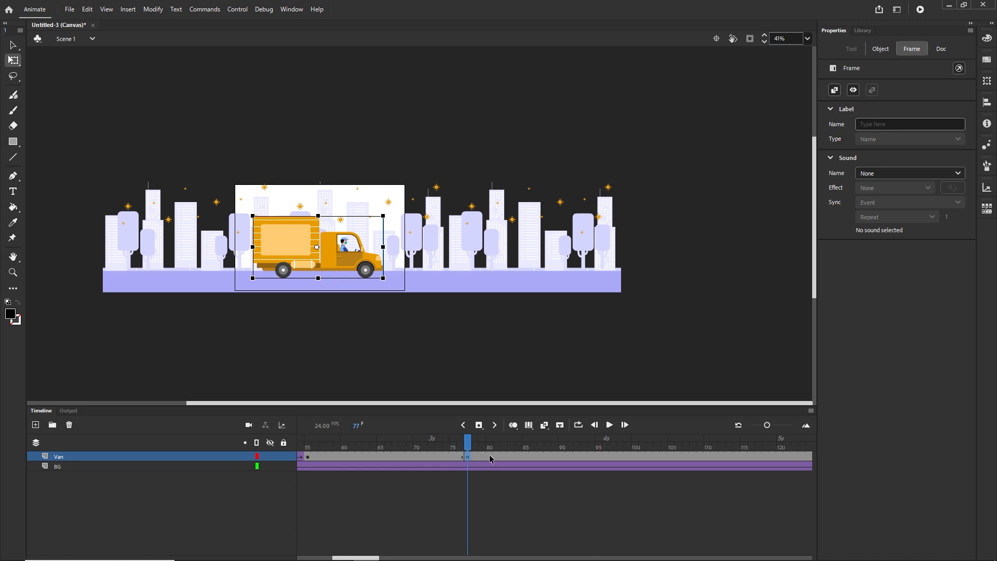
left_click(490, 457)
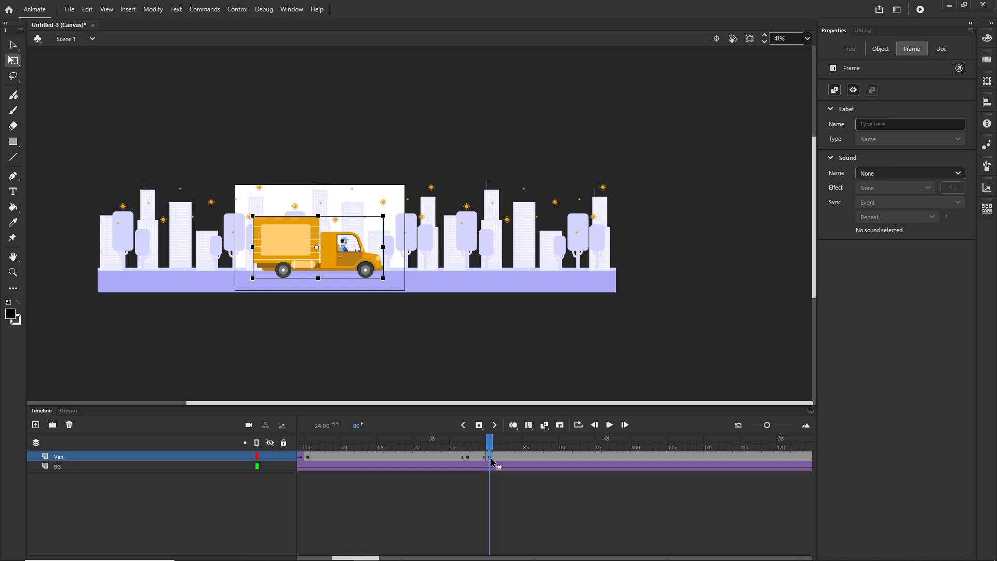
key("shift+Up")
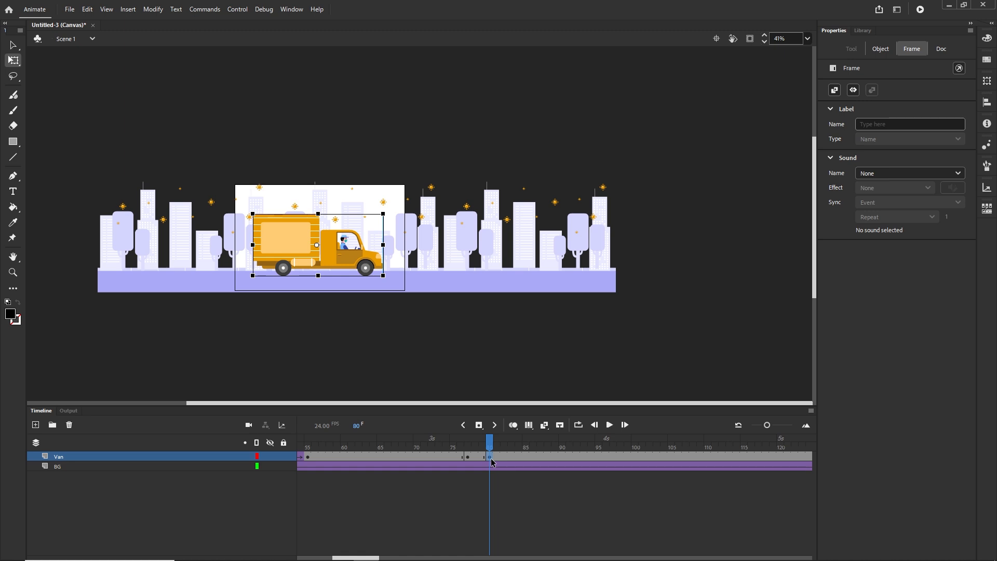
- Copy the Van layer's frame 77 keyframe to frame 83 and create classic tweens across frames 77 to 83
left_click(469, 458)
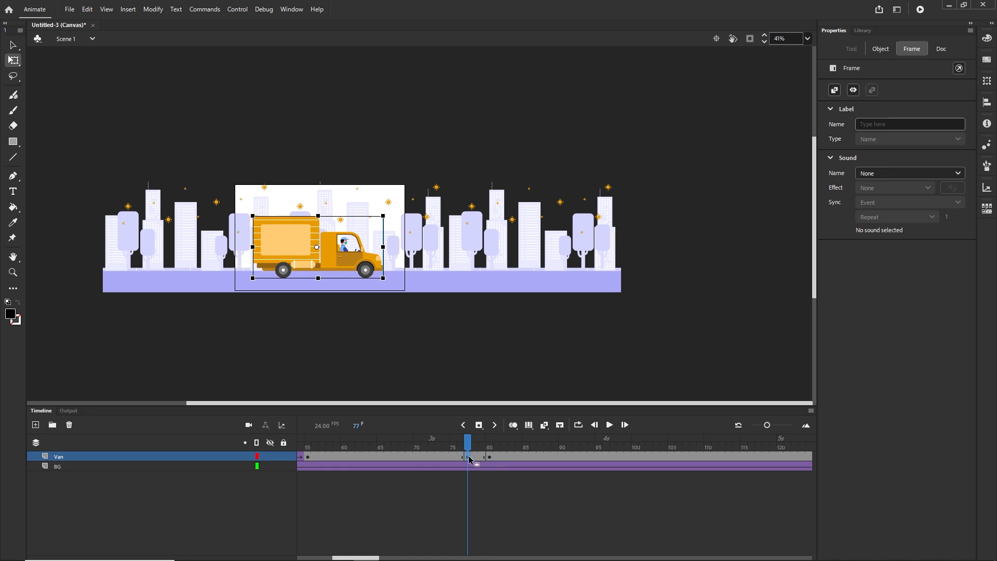
left_click_drag(469, 457, 507, 462)
left_click(477, 457)
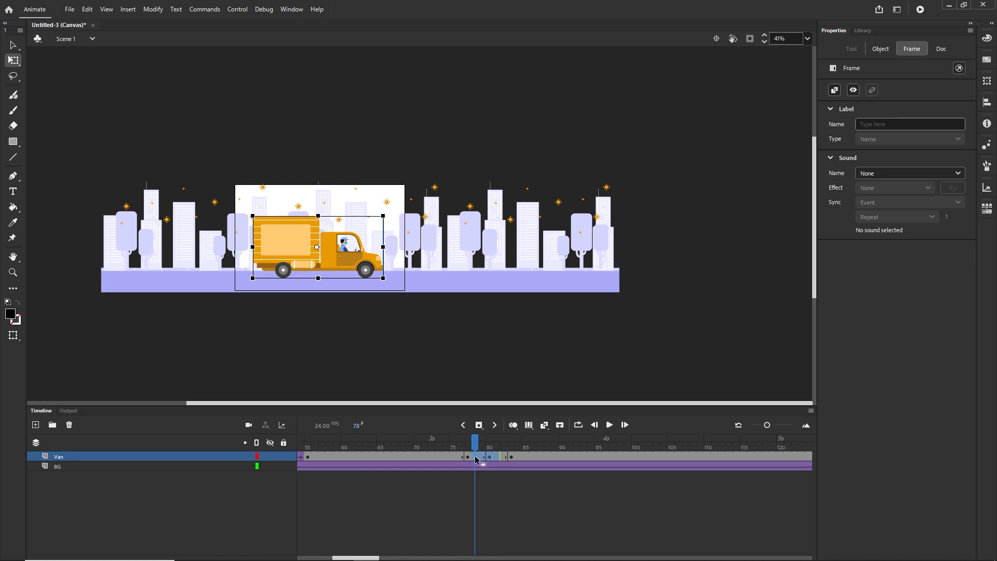
right_click(478, 459)
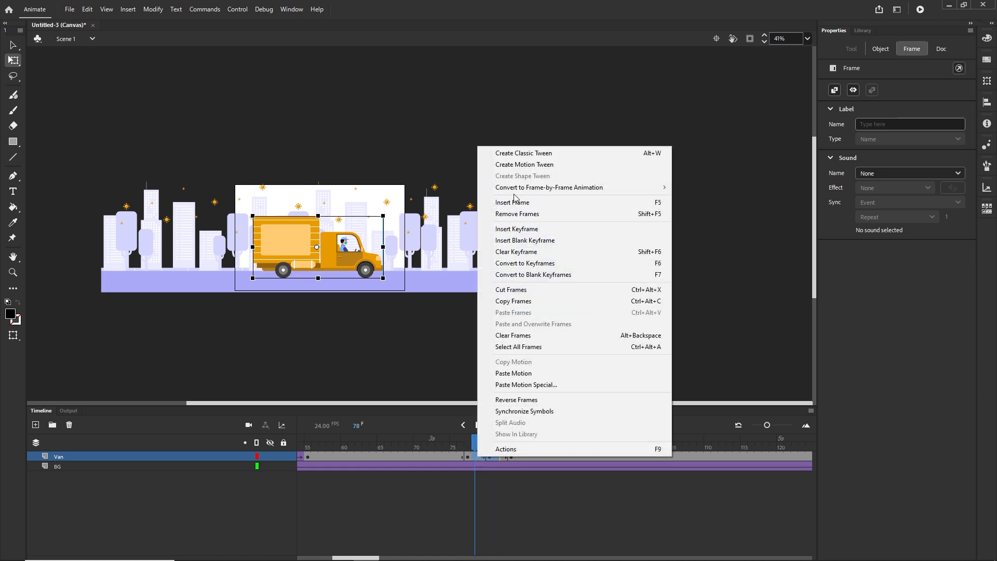
left_click(532, 158)
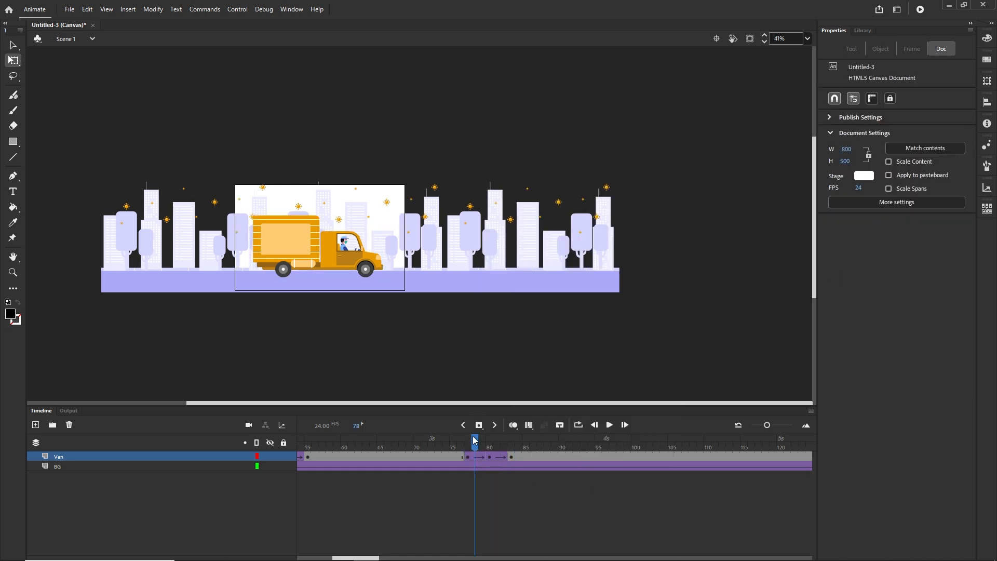
- Scrub through the van's bump, test the animation in the browser and return to Animate's timeline
left_click_drag(475, 440, 511, 427)
key("ctrl+Return")
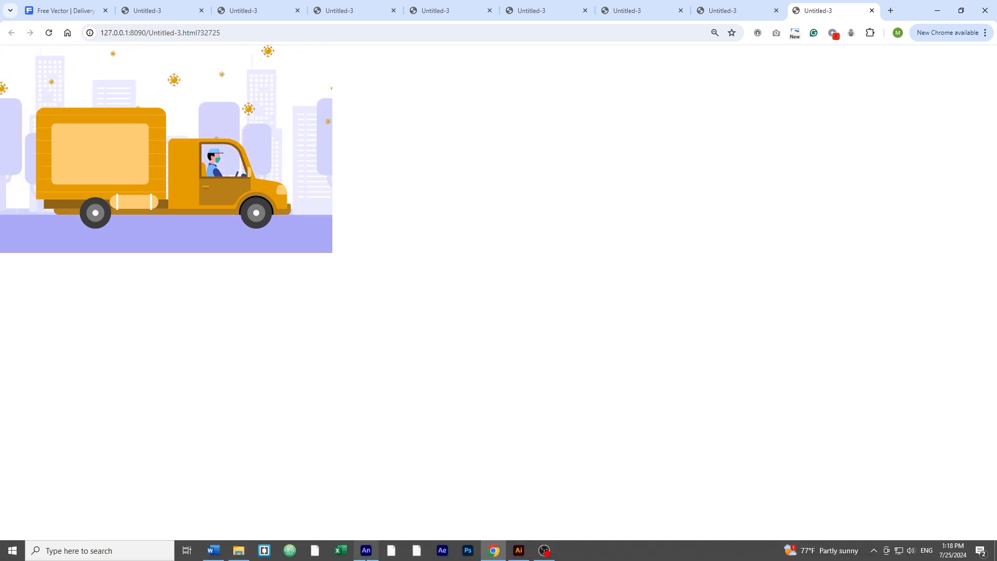
left_click(366, 552)
left_click(49, 410)
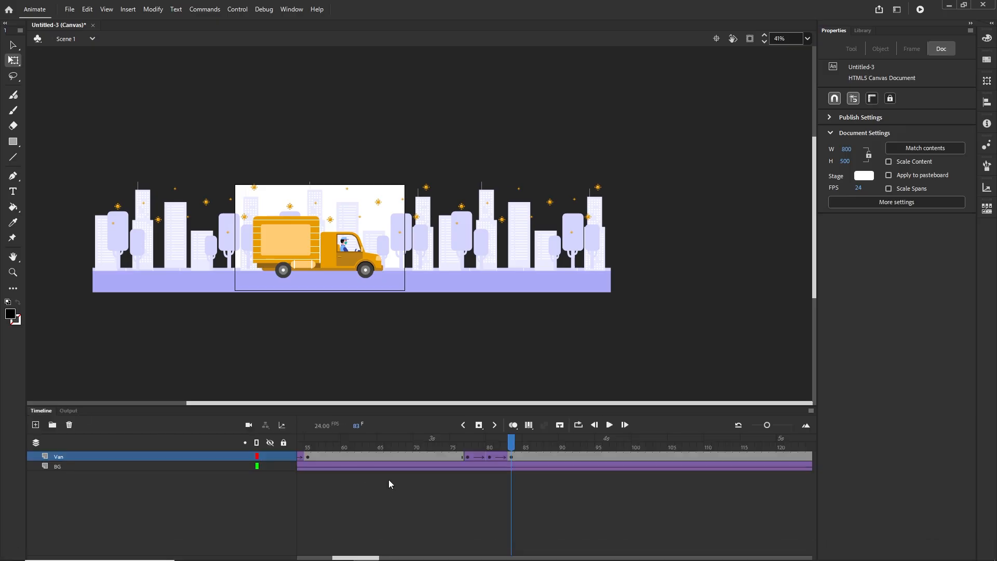
- Copy the Van layer's bump frames 77 to 83 so that duplicates start at frames 102 and 129
left_click(512, 457)
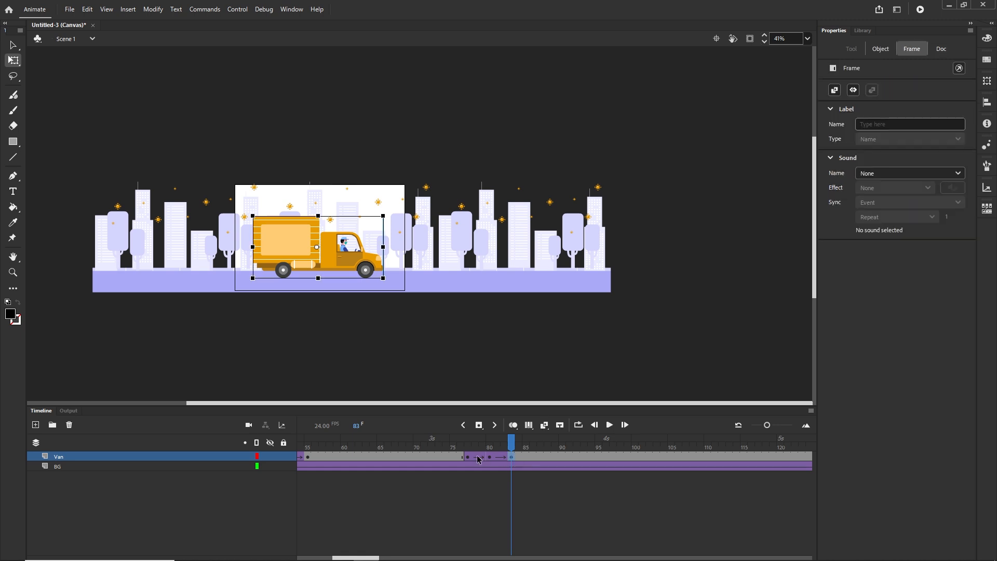
left_click(467, 458, "shift")
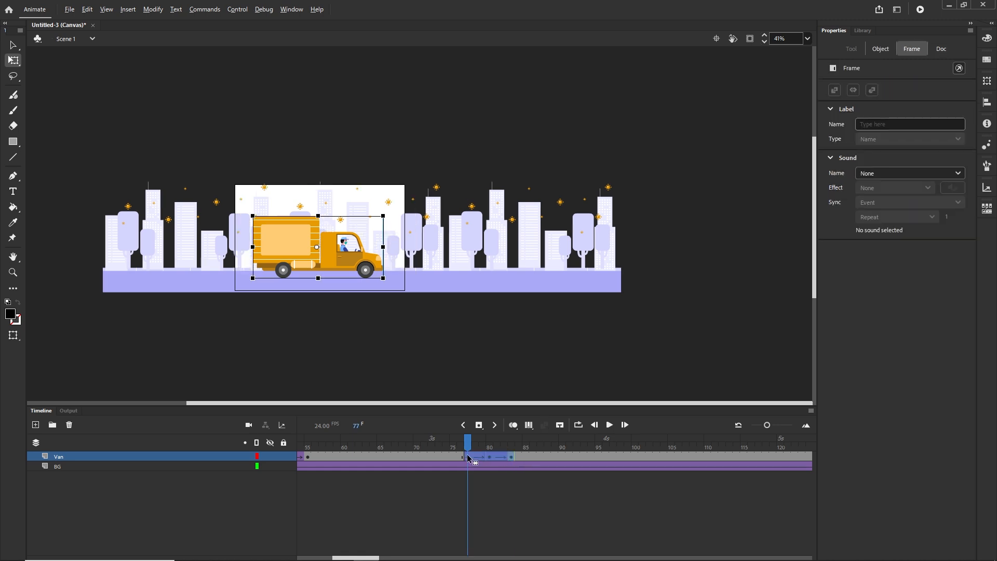
left_click_drag(468, 458, 650, 455)
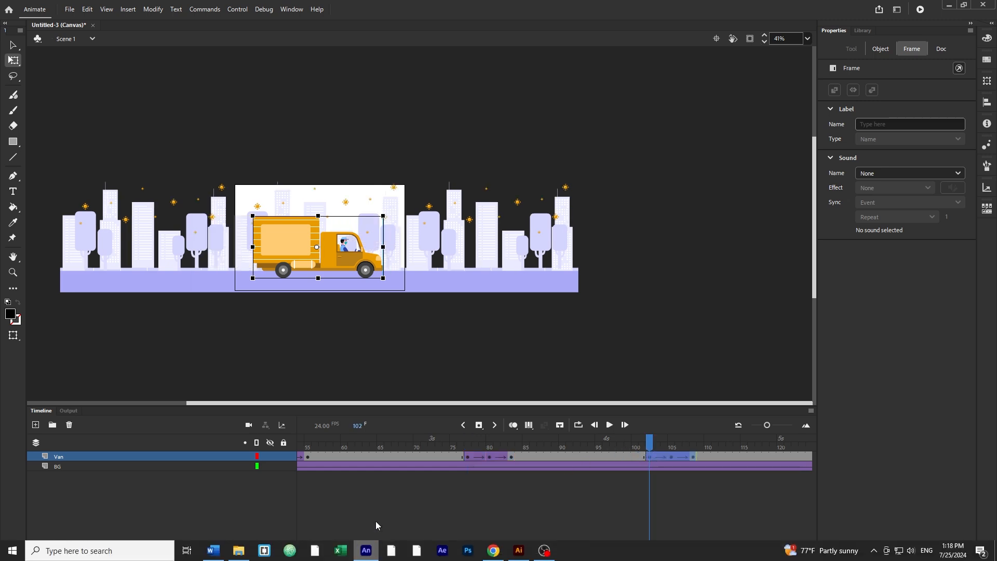
left_click_drag(364, 558, 389, 558)
left_click_drag(356, 458, 555, 457)
- Test the repeated bumps in the browser, return to Animate and scrub from frame 1 to frame 55
key("ctrl+Return")
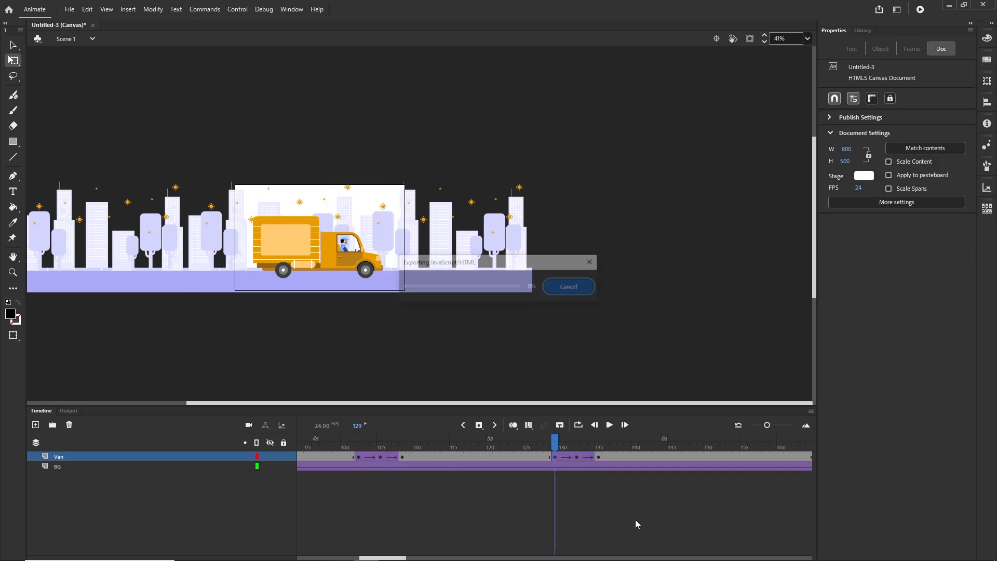
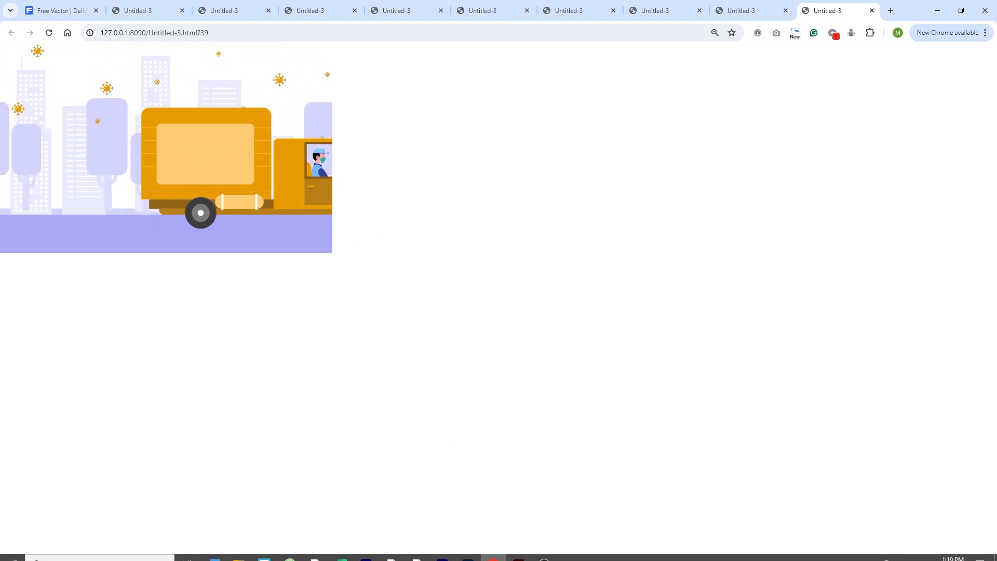
left_click(366, 551)
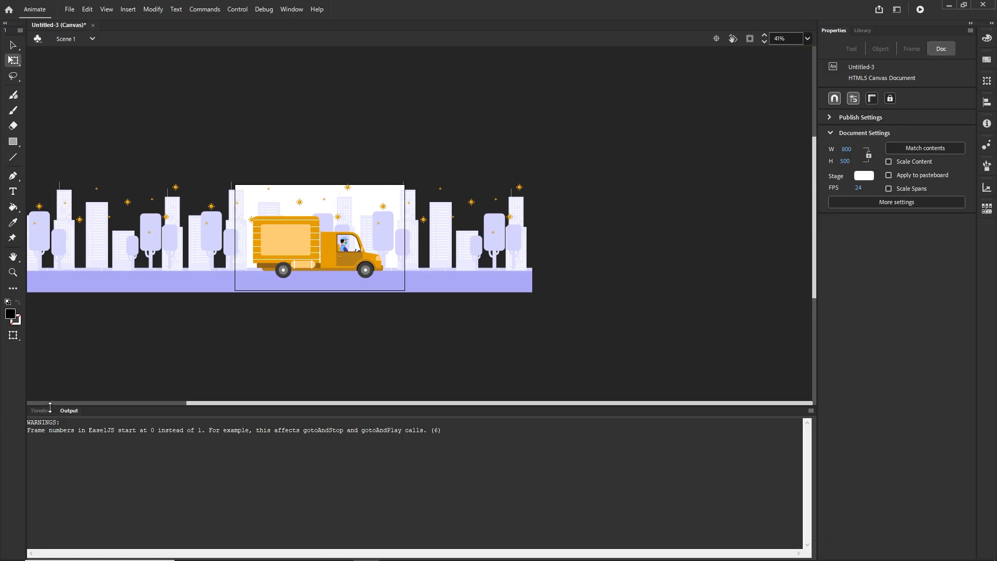
left_click(41, 410)
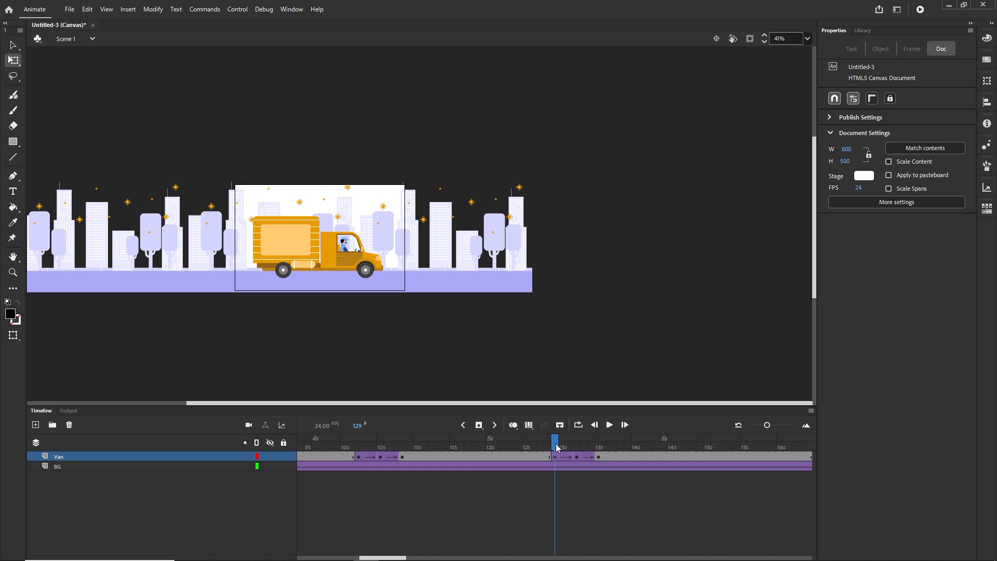
left_click_drag(557, 448, 95, 455)
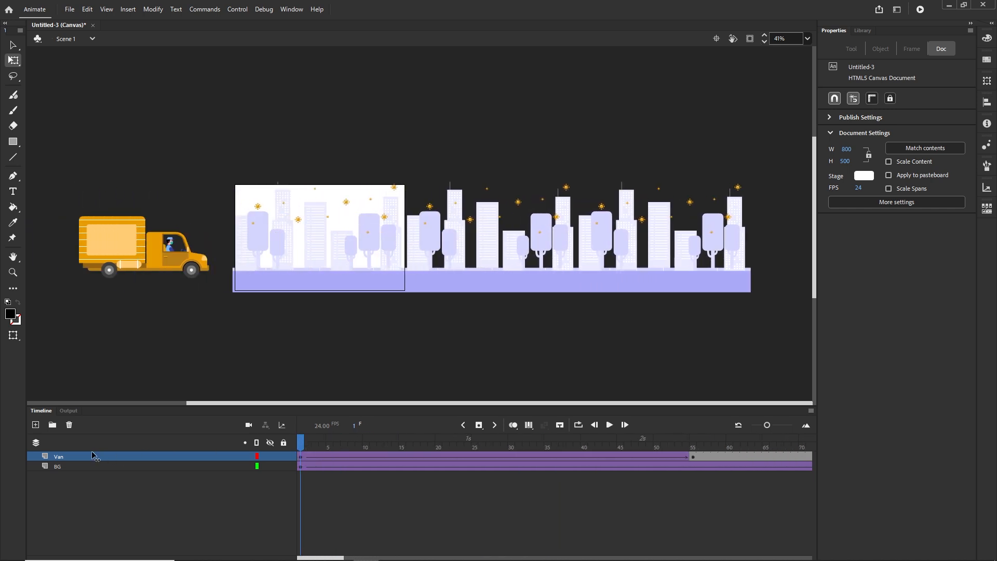
left_click_drag(301, 442, 697, 444)
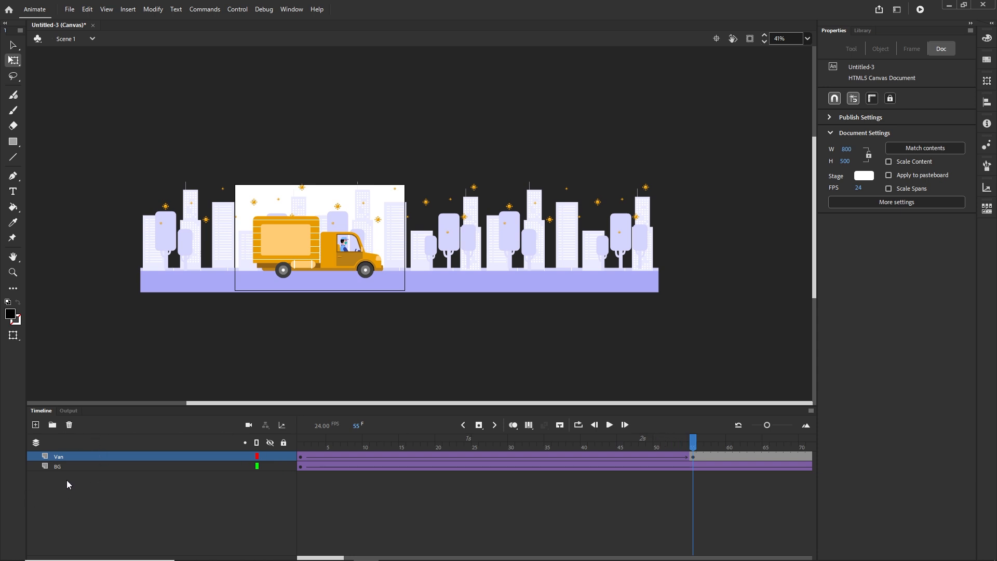
- Add a new layer above the Van layer and rename it txt
left_click(35, 425)
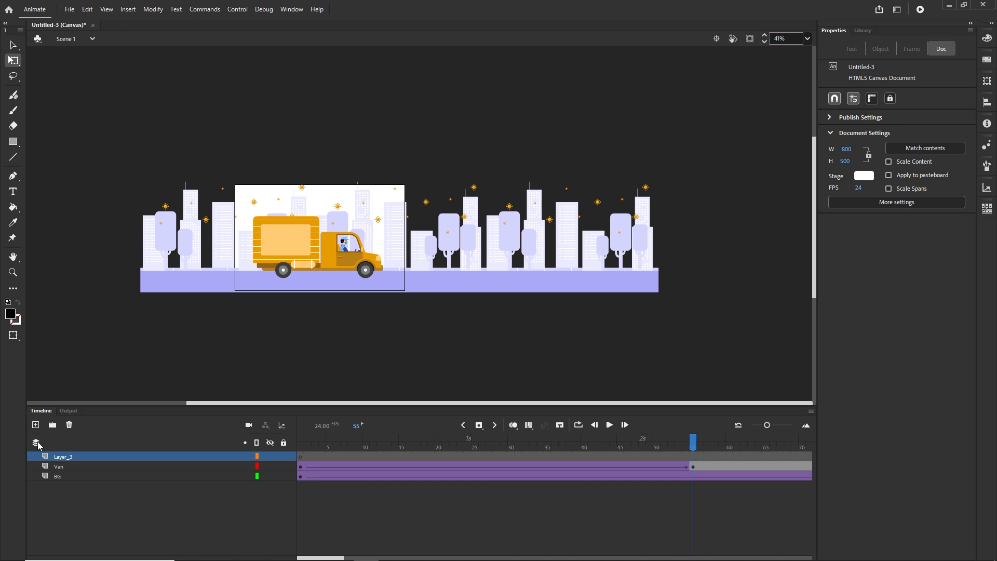
double_click(72, 457)
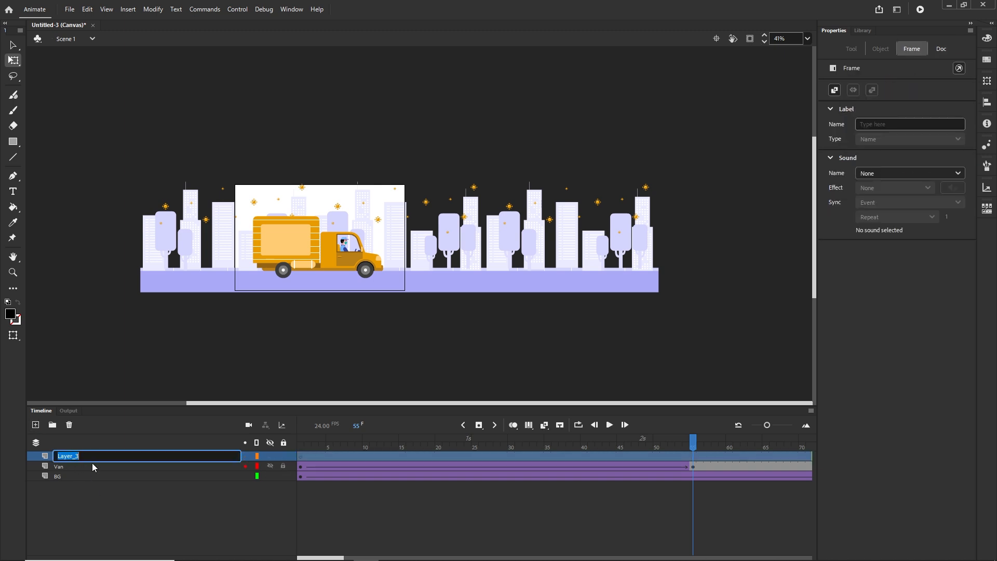
type("txt")
left_click(137, 374)
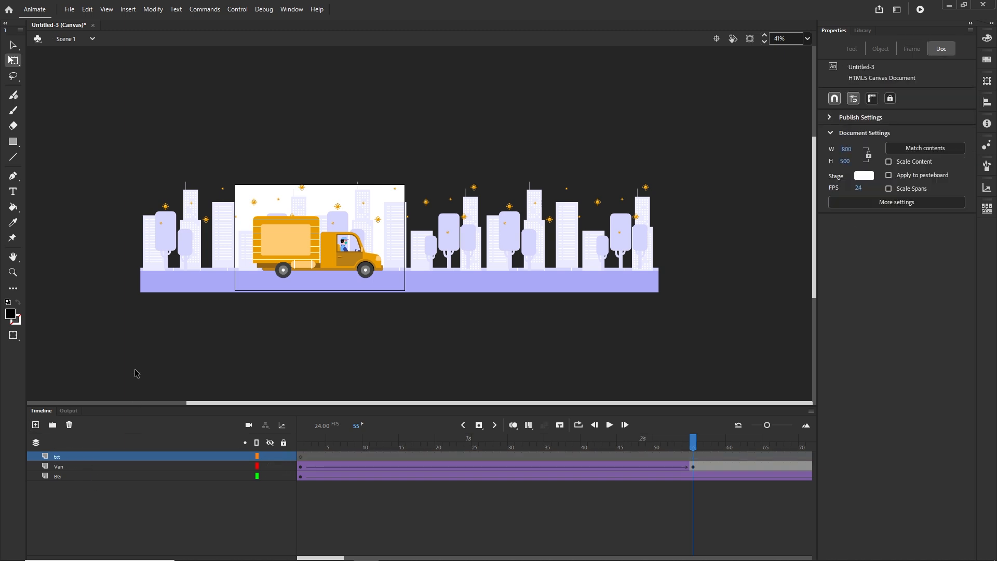
- Go to frame 55 and set the Text tool's fill color to black (#000000)
left_click(690, 448)
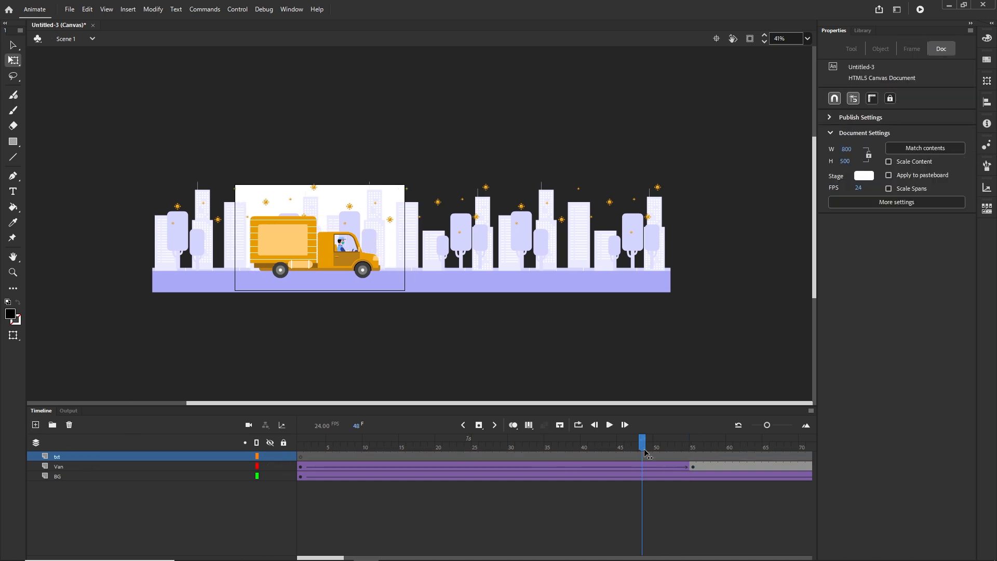
left_click(694, 467)
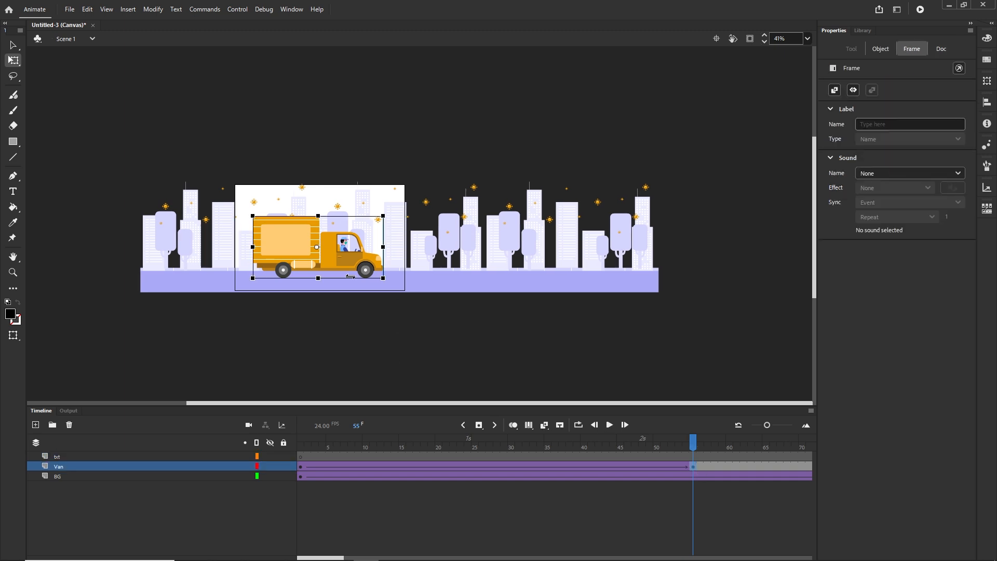
left_click(177, 318)
left_click(13, 191)
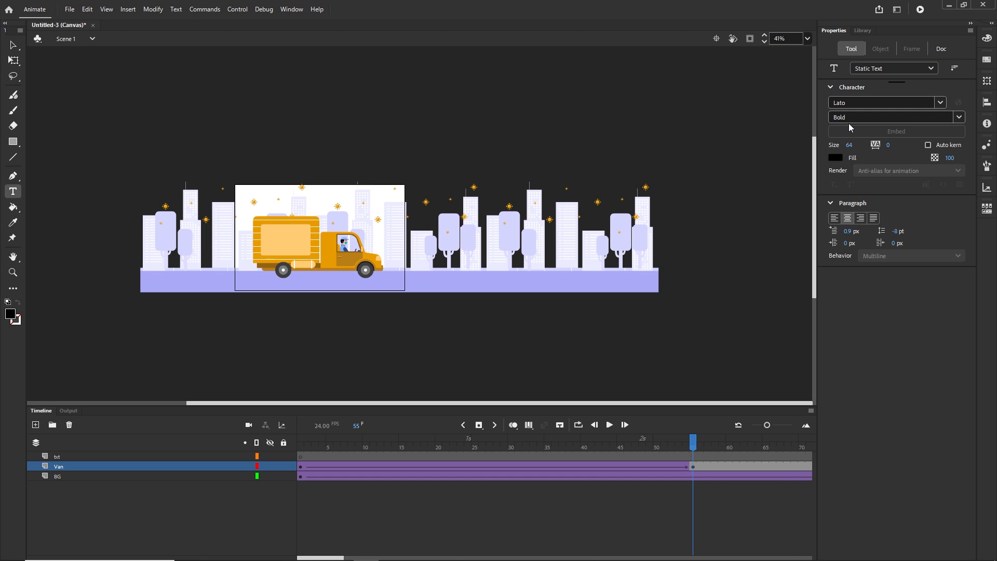
left_click(837, 158)
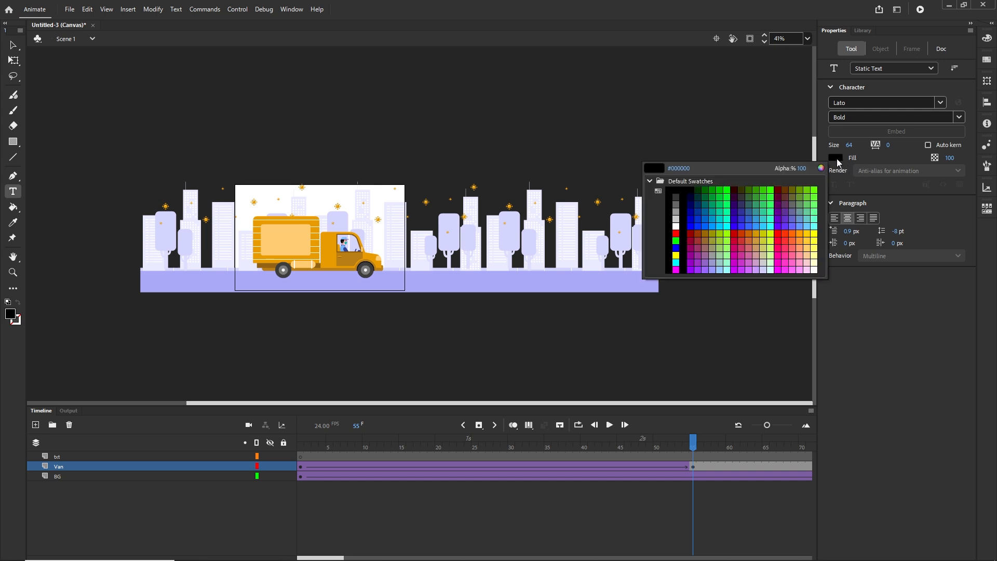
left_click(677, 188)
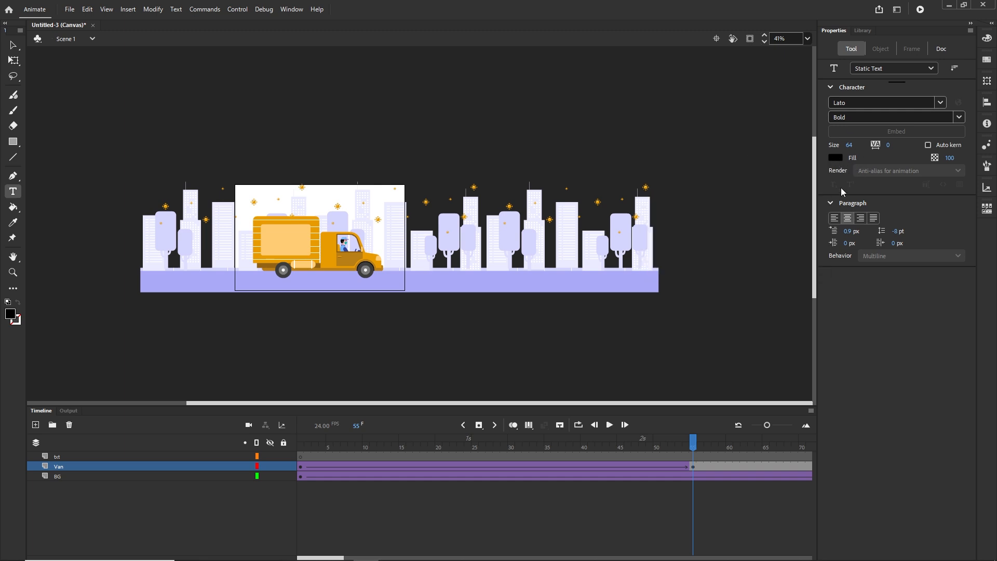
- Add the text "delivery" on the Van layer and center it over the van's cargo panel
scroll(310, 249, "up", 3)
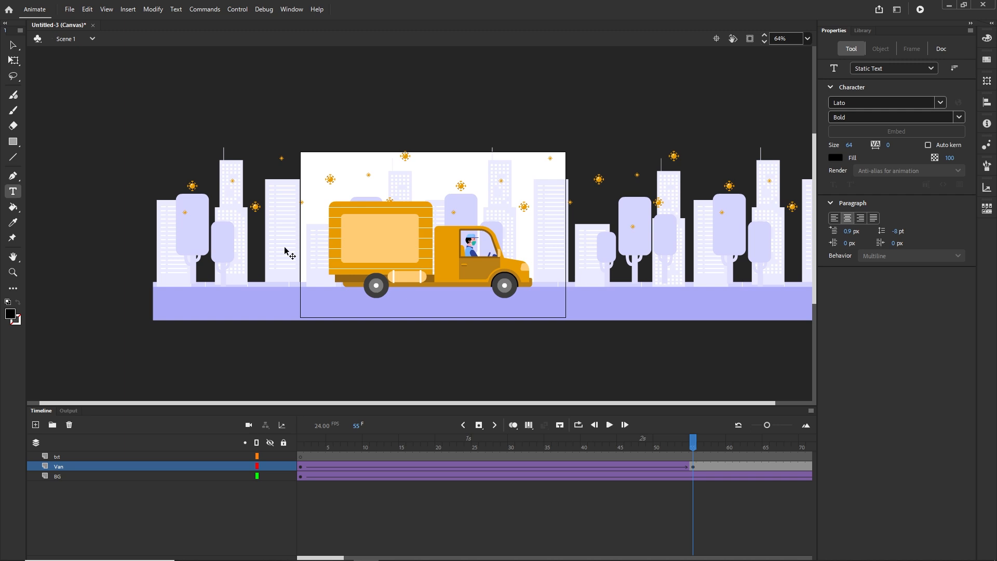
left_click(375, 241)
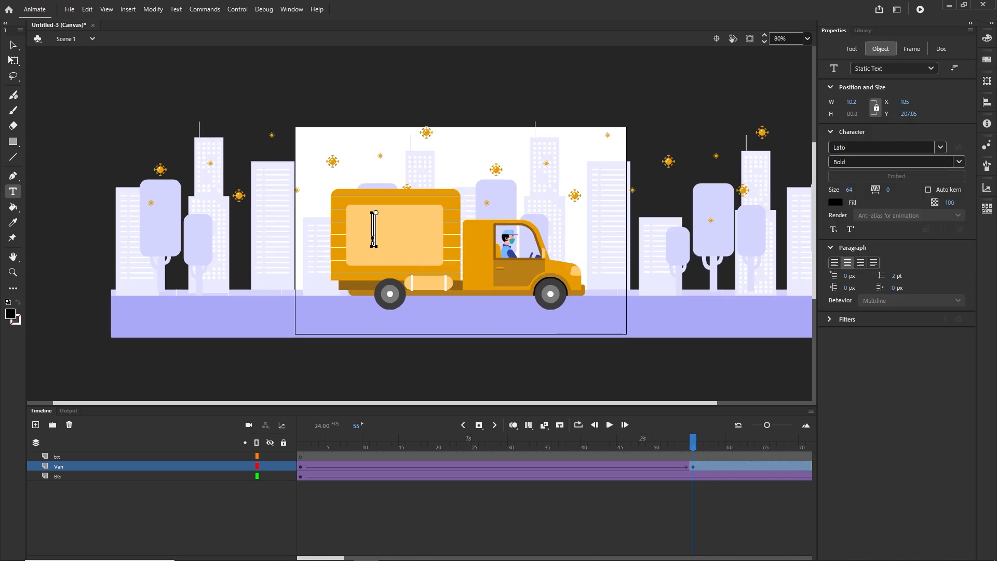
type("delivery")
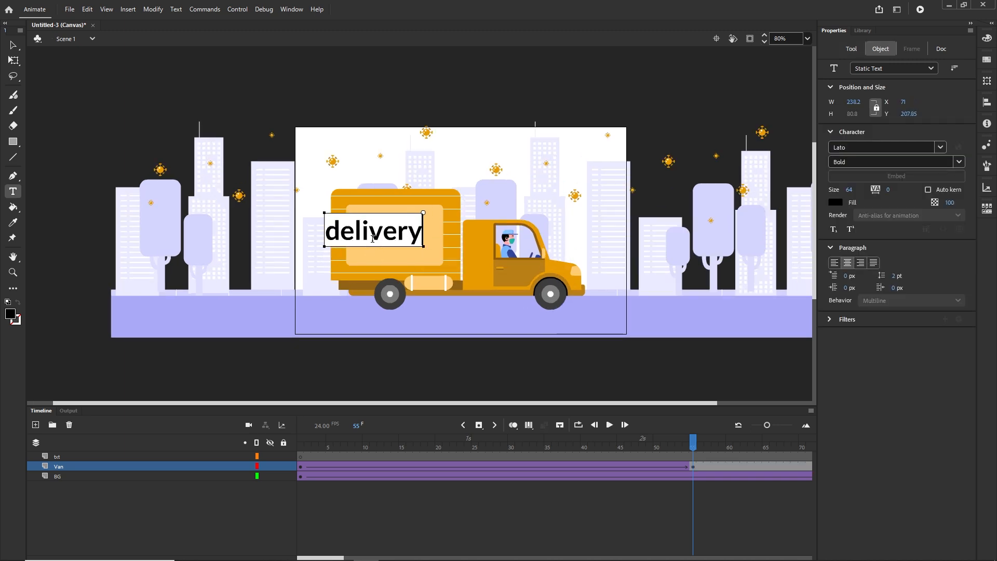
left_click(13, 45)
left_click_drag(390, 238, 412, 243)
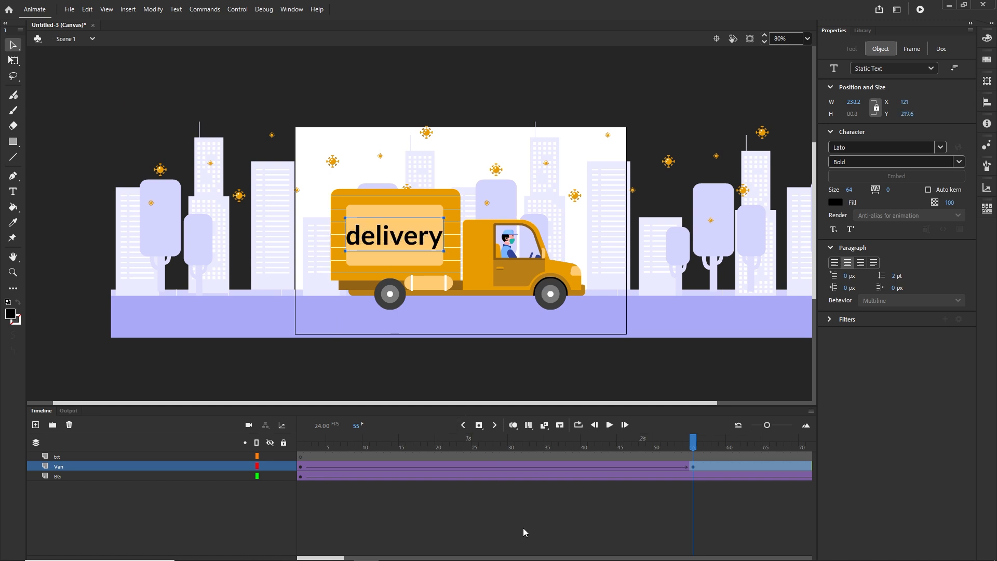
left_click(538, 488)
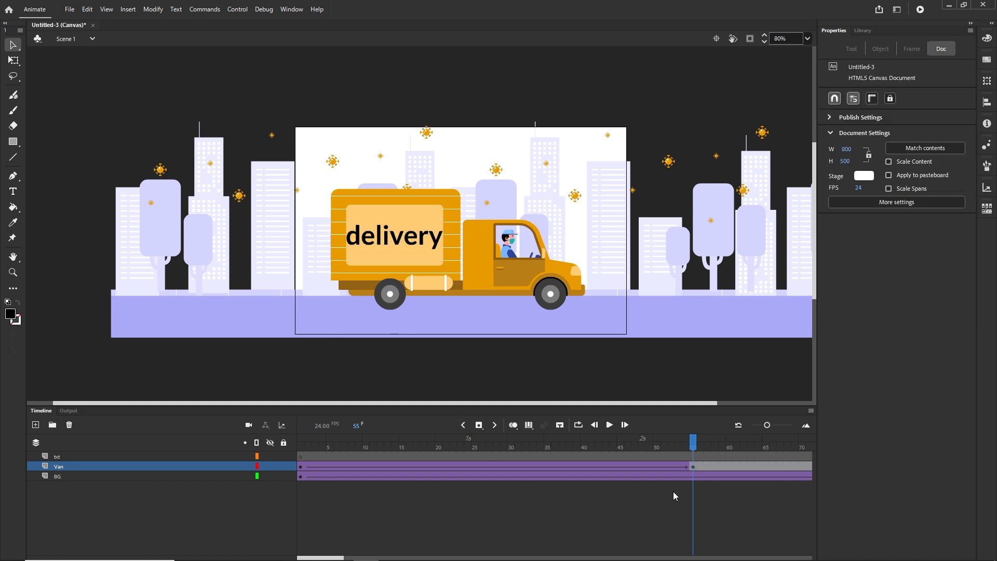
- Undo the "delivery" text added to the Van layer
key("ctrl+z")
key("ctrl+z")
key("ctrl+z")
key("ctrl+z")
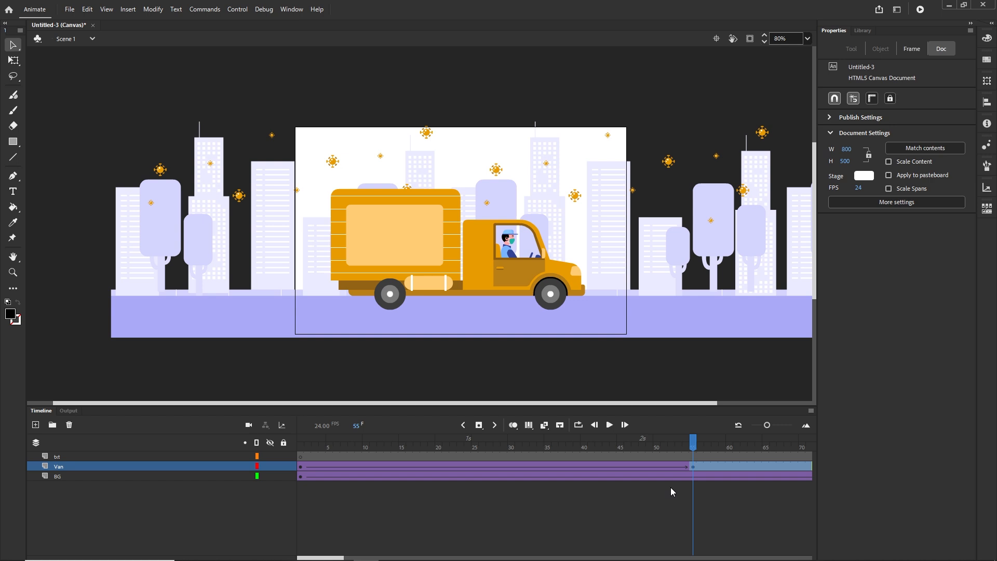
- Add the text "delivery" on the txt layer and center it over the van's cargo panel
mouse_move(693, 445)
left_mouse_down()
mouse_move(657, 446)
mouse_move(693, 447)
left_mouse_up()
left_click(57, 459)
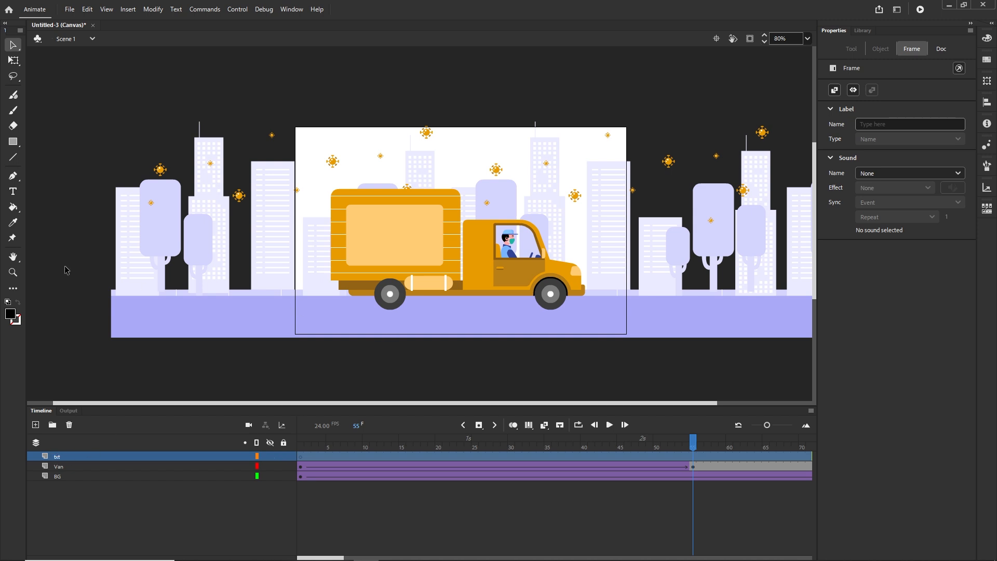
left_click(13, 191)
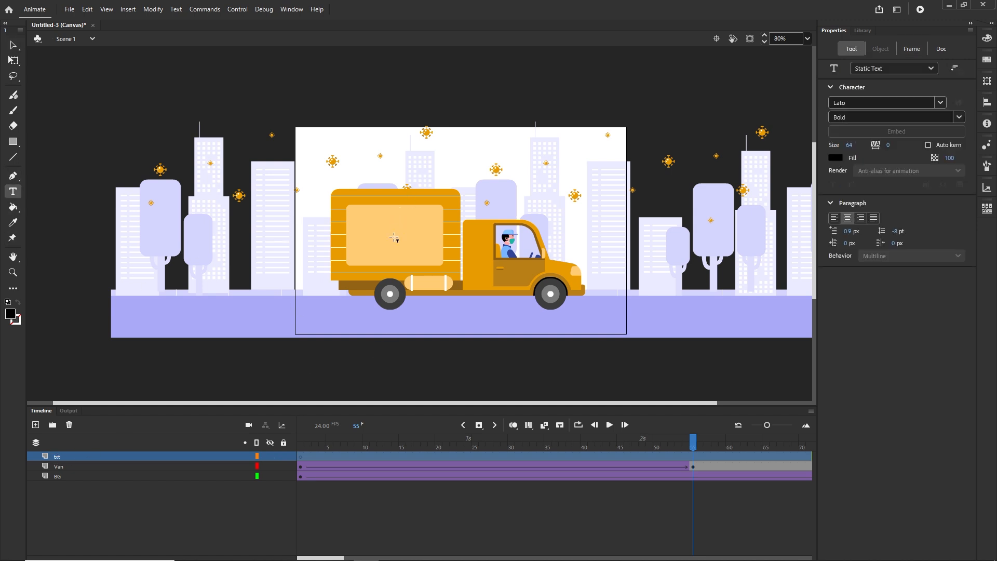
left_click(367, 233)
type("delivery")
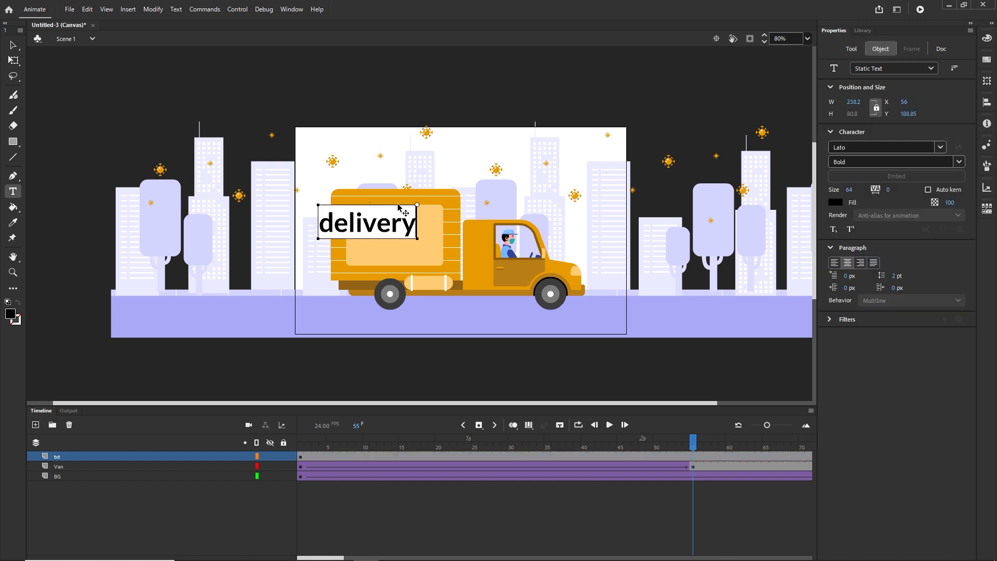
left_click(13, 45)
left_click_drag(391, 229, 419, 242)
left_click(610, 507)
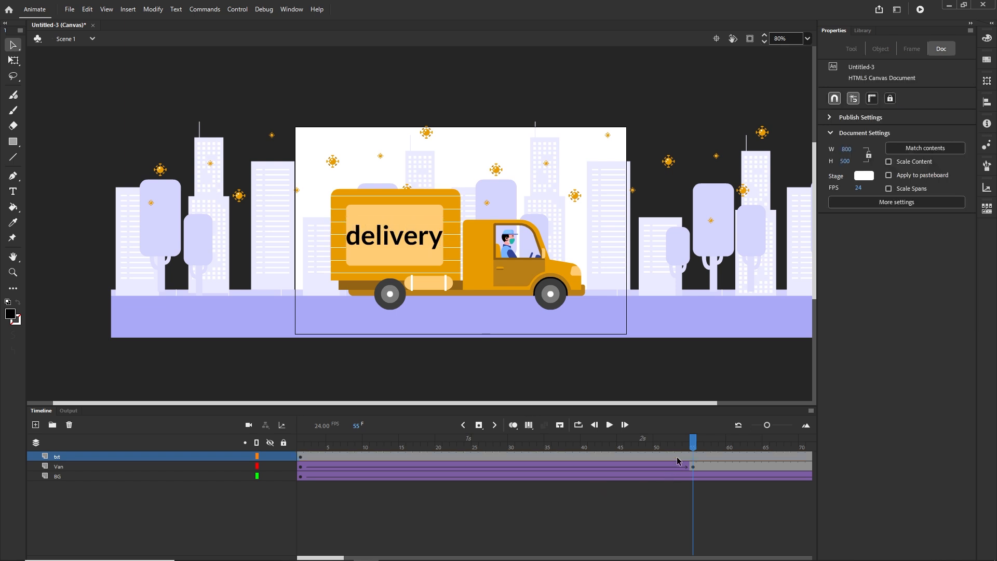
- Scrub the timeline between frames 1 and 55 to check the text against the van, and delete the txt layer
left_click_drag(695, 445, 32, 444)
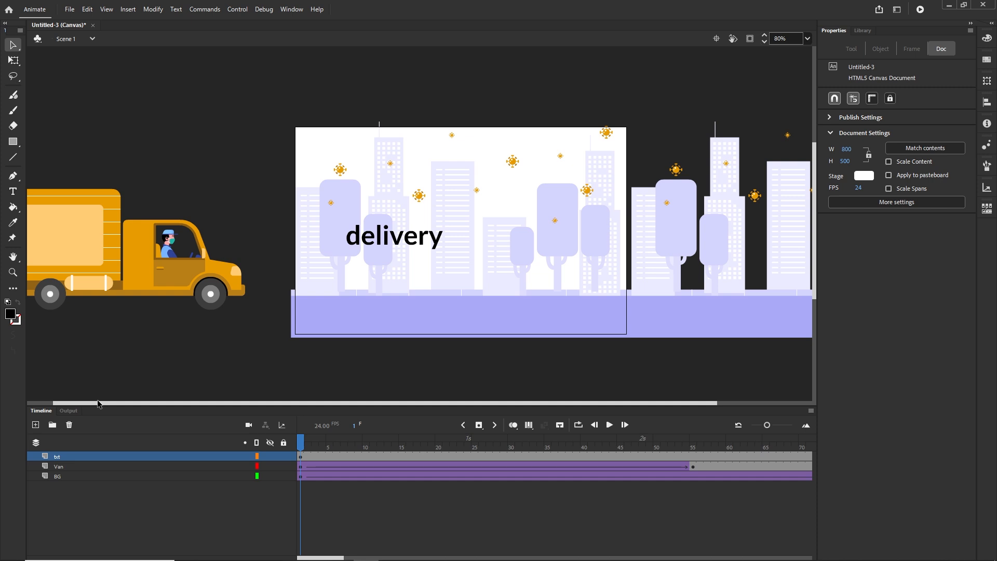
left_click_drag(307, 446, 692, 458)
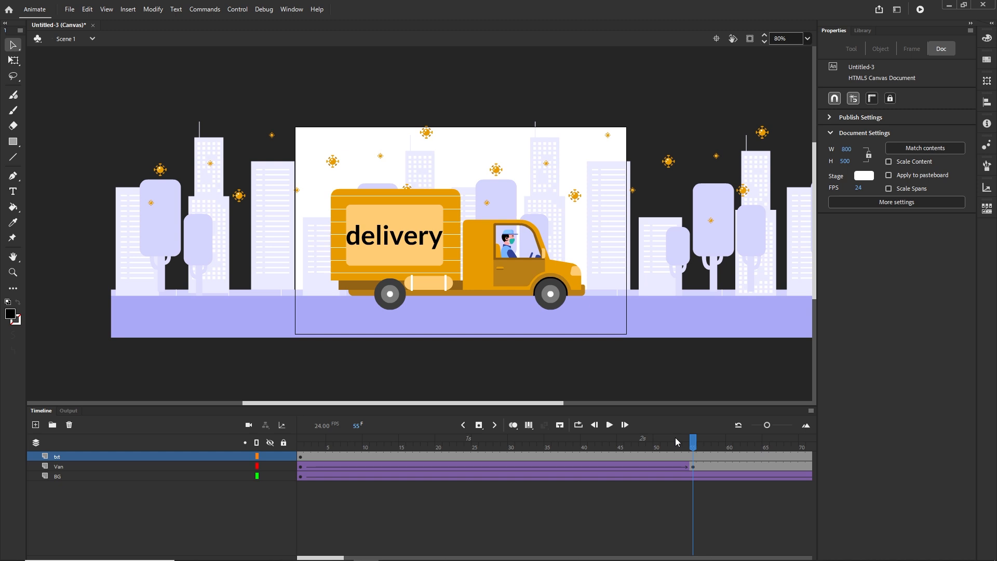
left_click(54, 457)
left_click(69, 425)
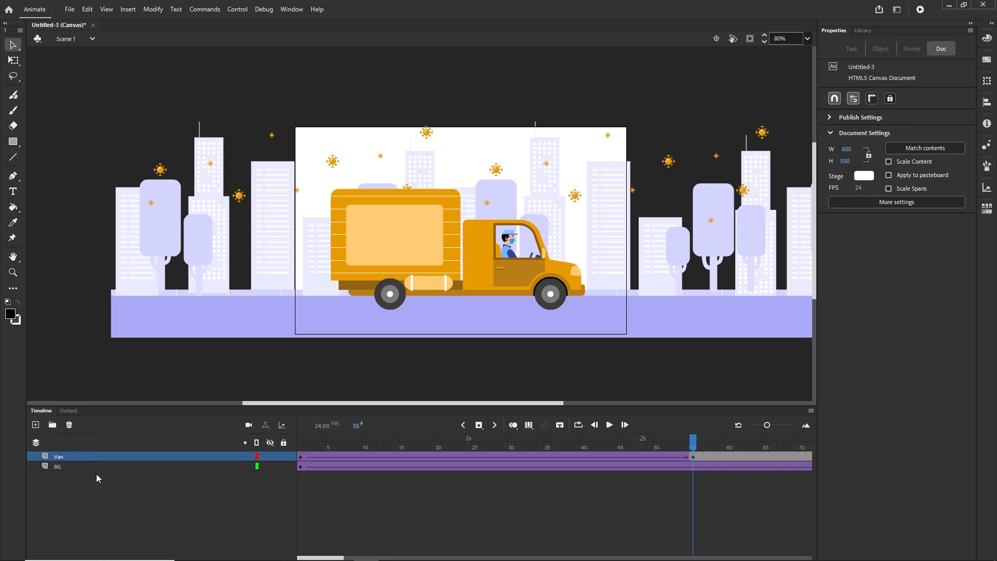
- Open the Van symbol at frame 55 for editing and briefly hide Layer_1 to check what it contains
left_click_drag(693, 444, 658, 456)
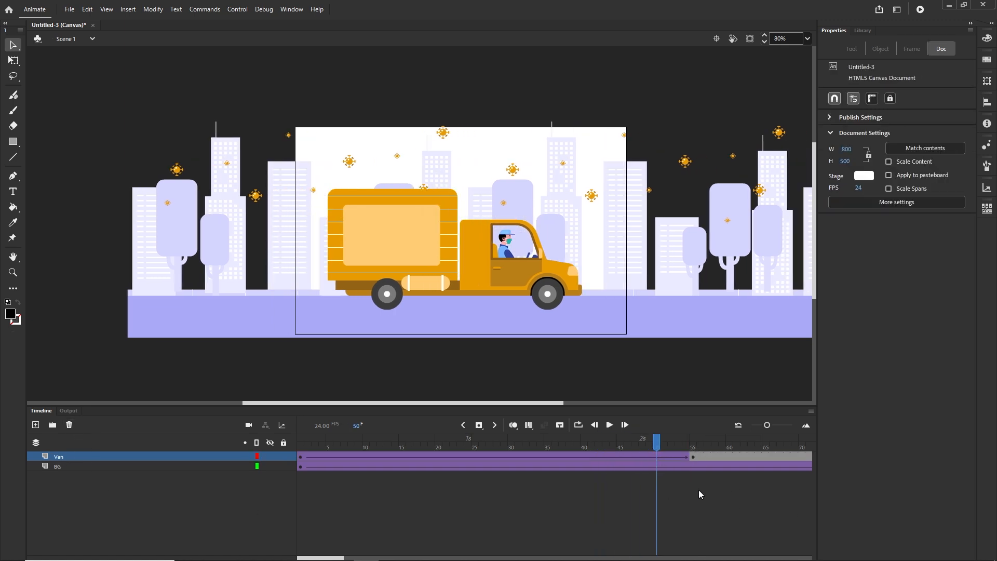
left_click(693, 457)
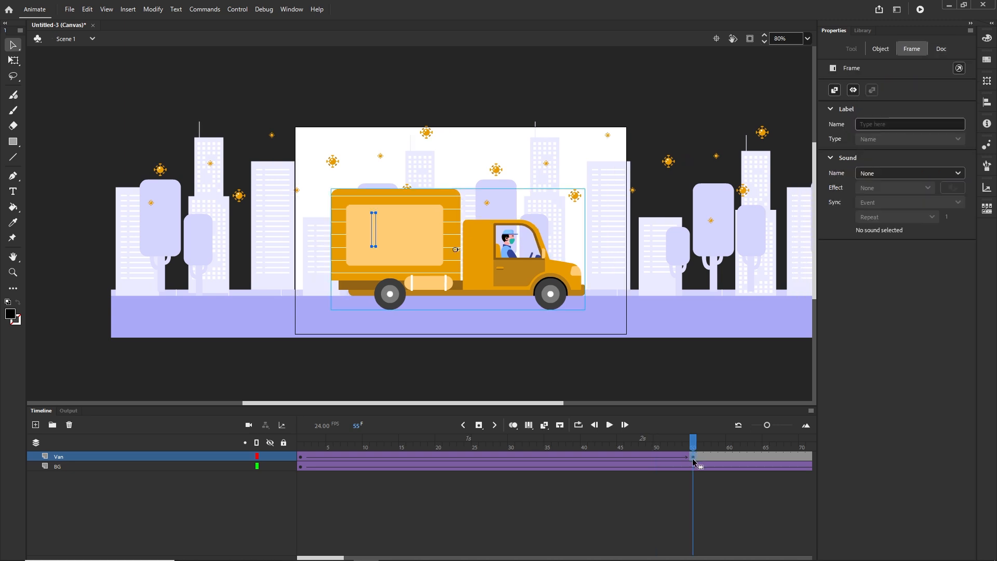
double_click(415, 238)
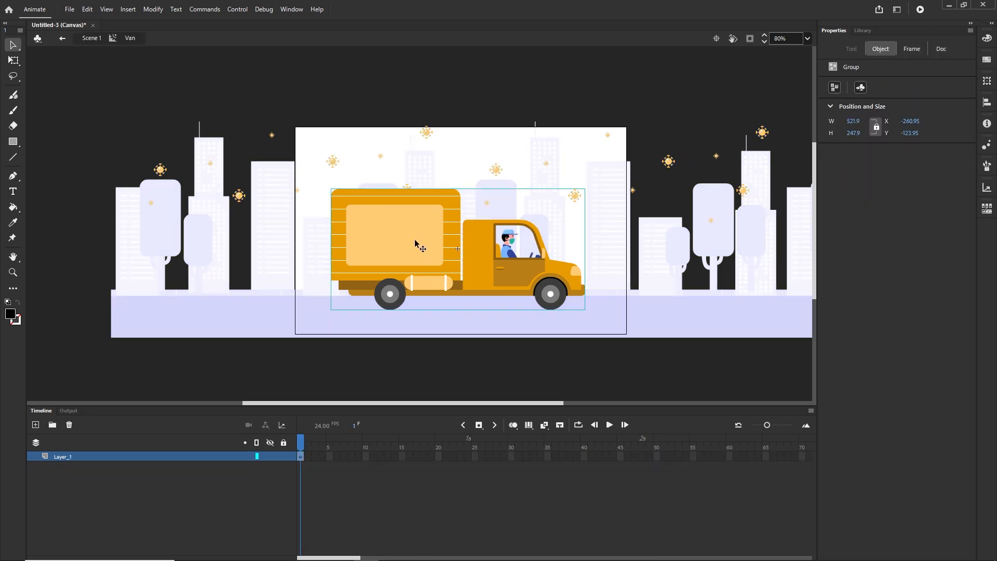
left_click(354, 529)
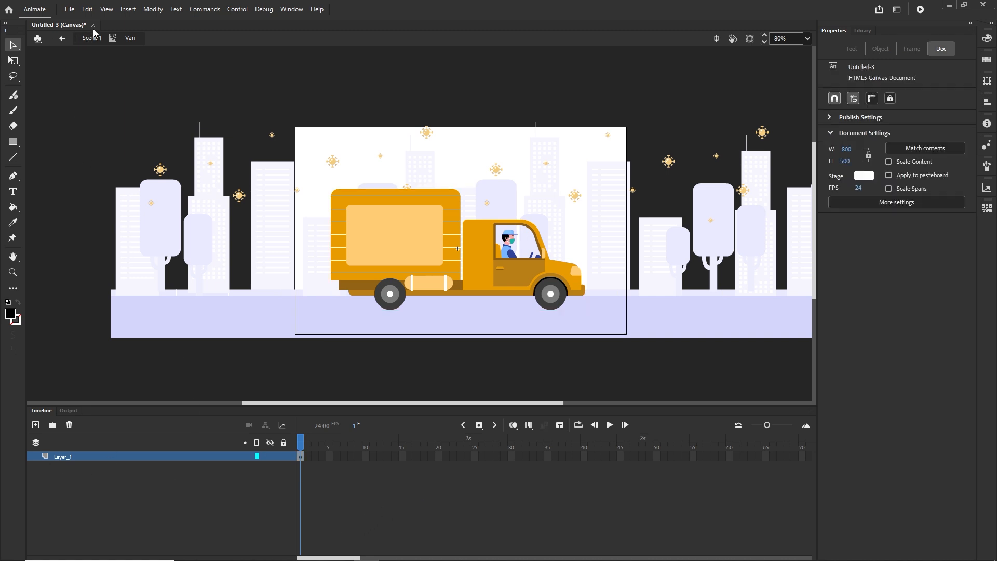
left_click(93, 458)
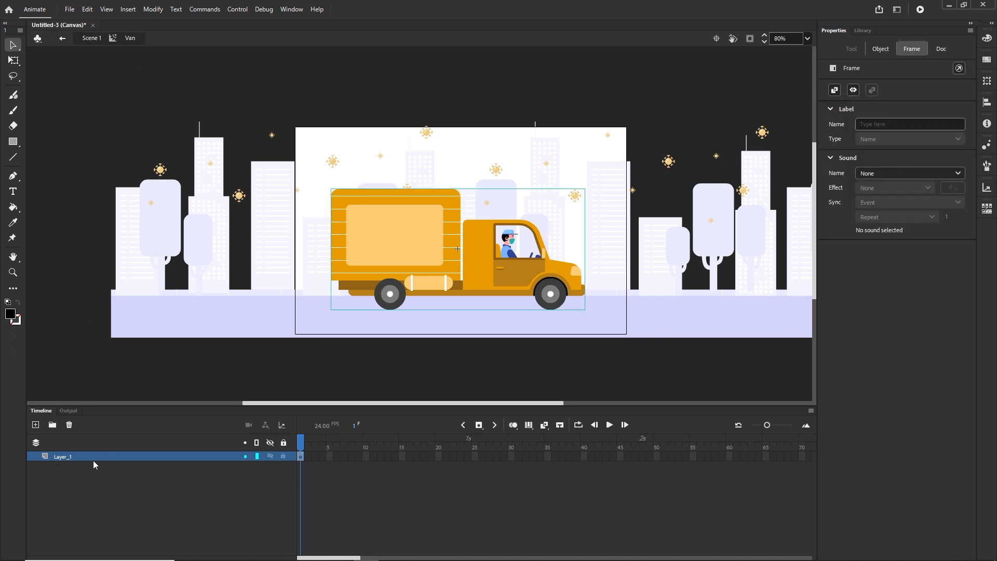
left_click(270, 456)
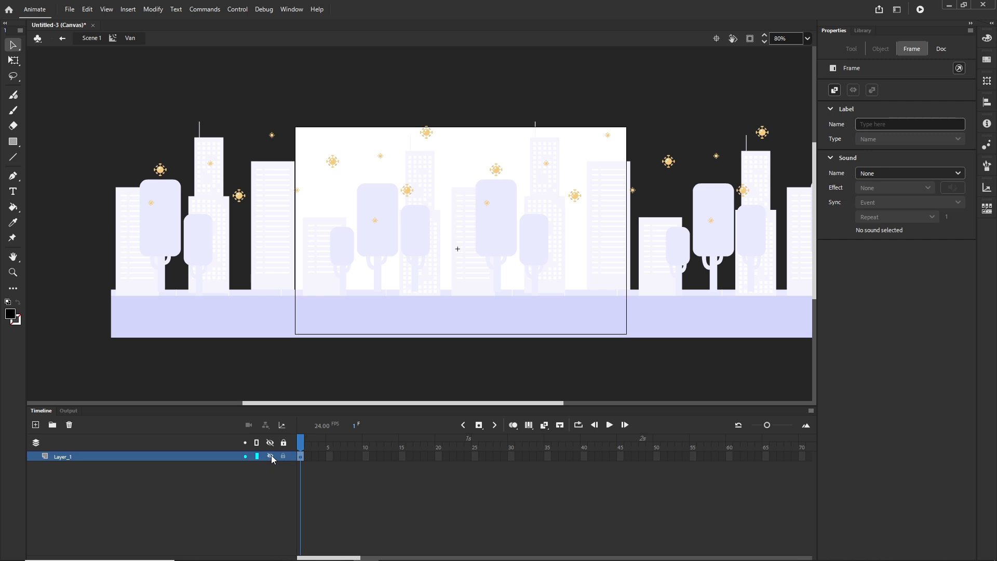
left_click(270, 456)
- Add a new layer above Layer_1 inside the Van symbol and rename it txt
left_click(35, 424)
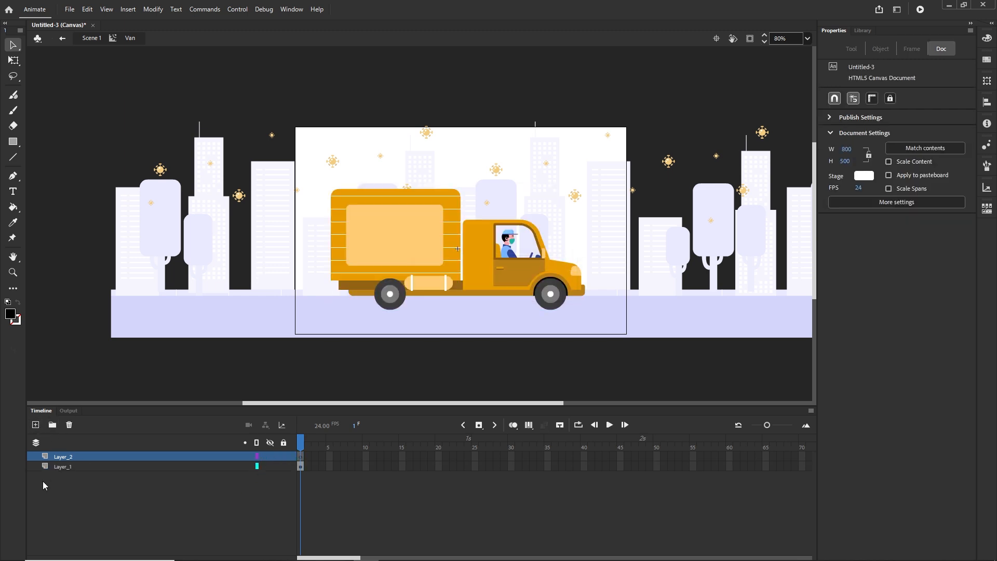
double_click(66, 457)
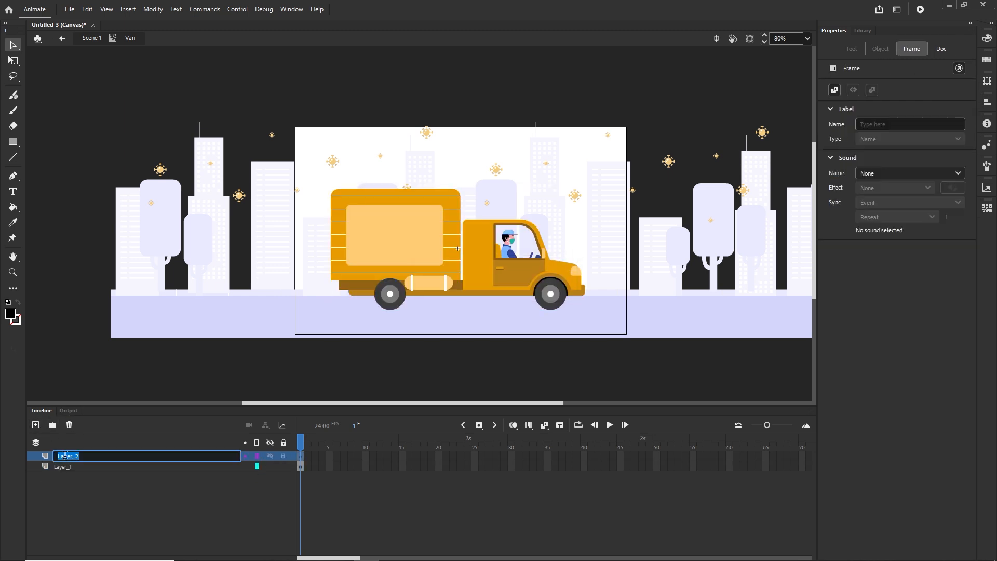
type("txt")
key("Return")
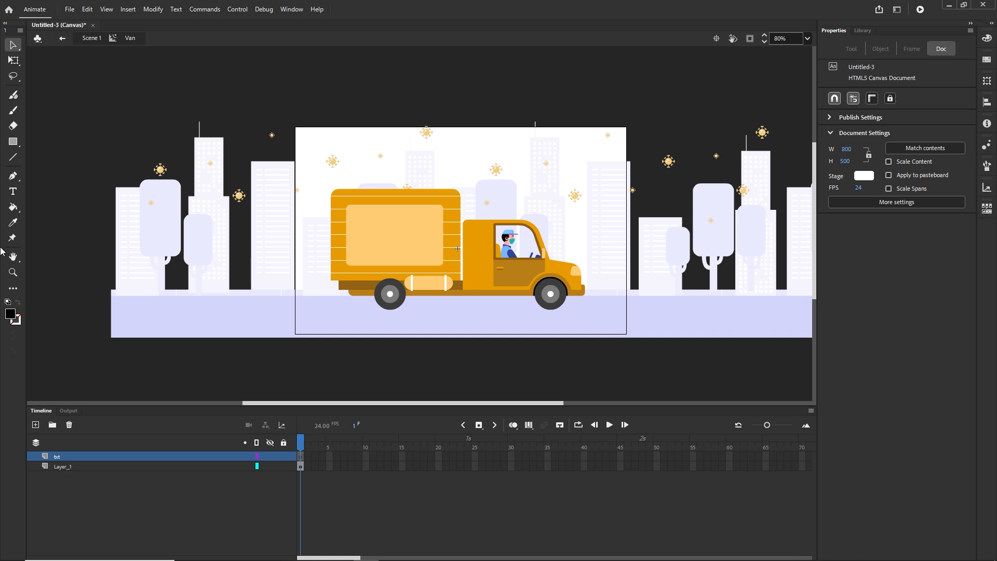
- Add the text "delivery" on the Van symbol's txt layer and move it over the cargo panel
left_click(13, 191)
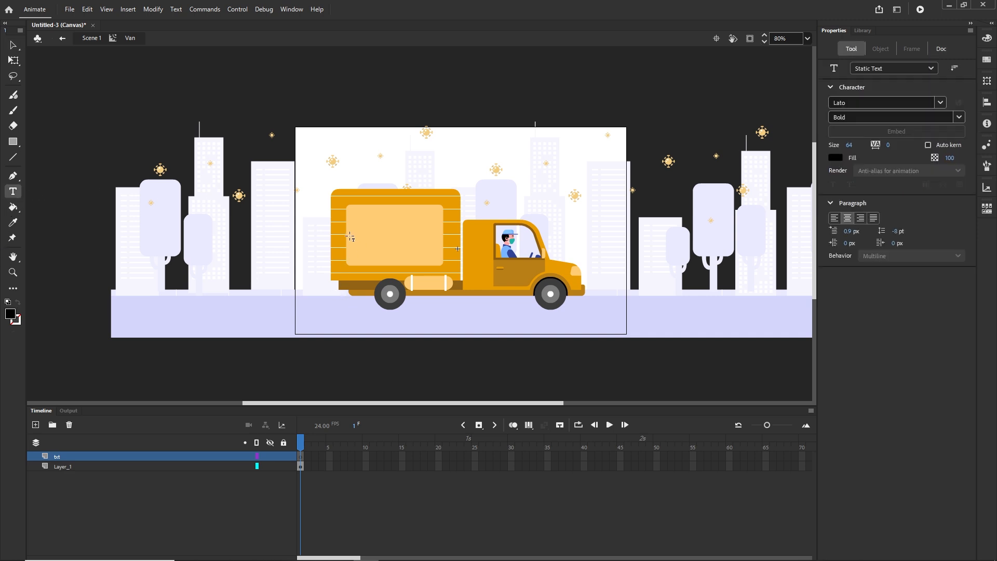
left_click(374, 244)
type("delivery")
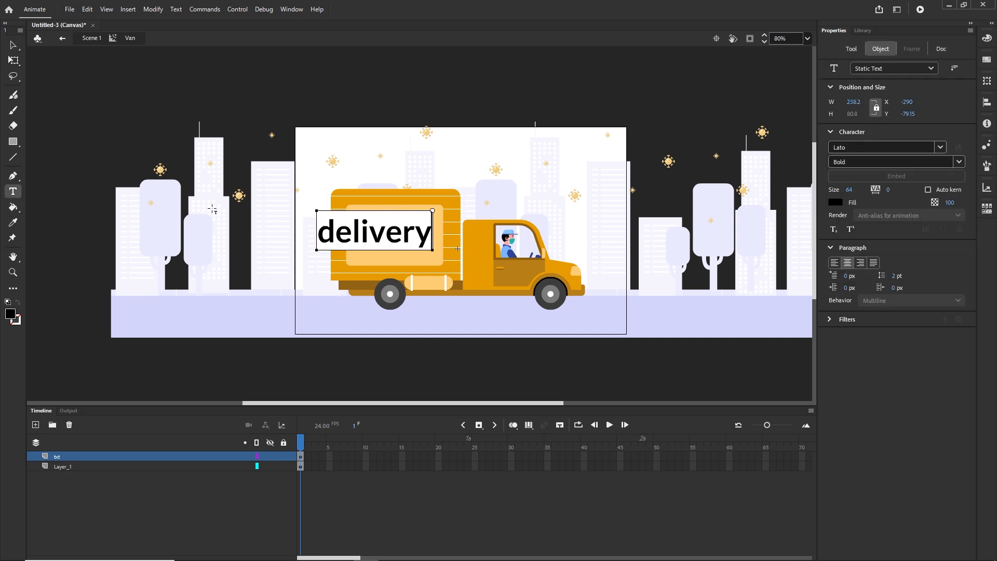
left_click(13, 45)
left_click_drag(380, 235, 393, 235)
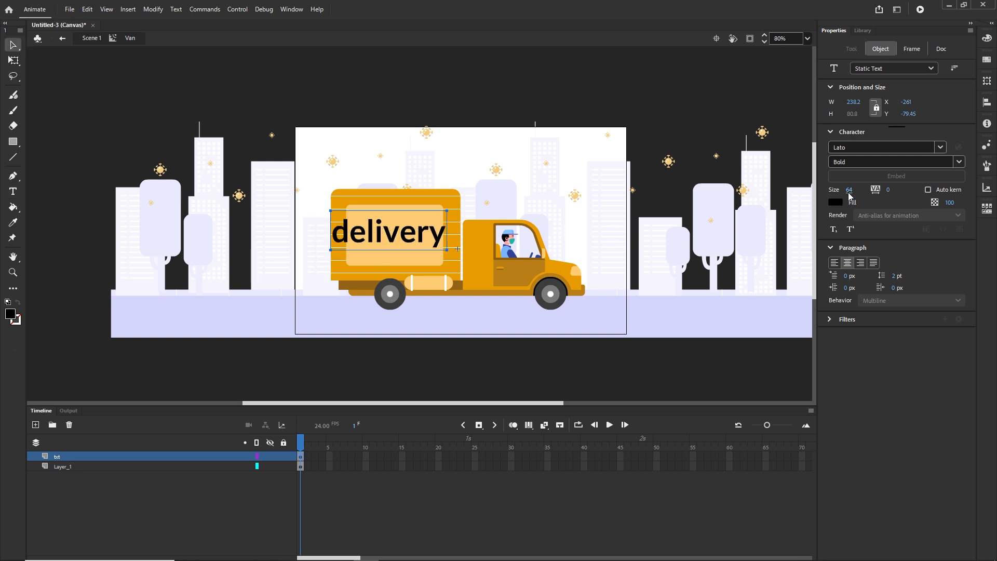
- Set the "delivery" text size to 54 and center it on the cargo panel at about X -232, Y -60
left_click_drag(849, 195, 845, 196)
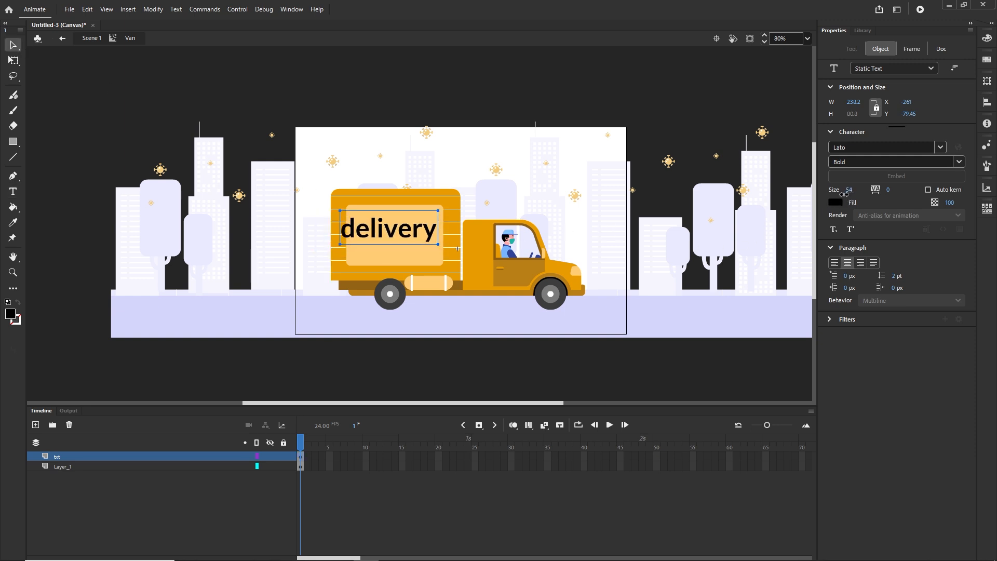
left_click(225, 503)
left_click_drag(379, 237, 389, 237)
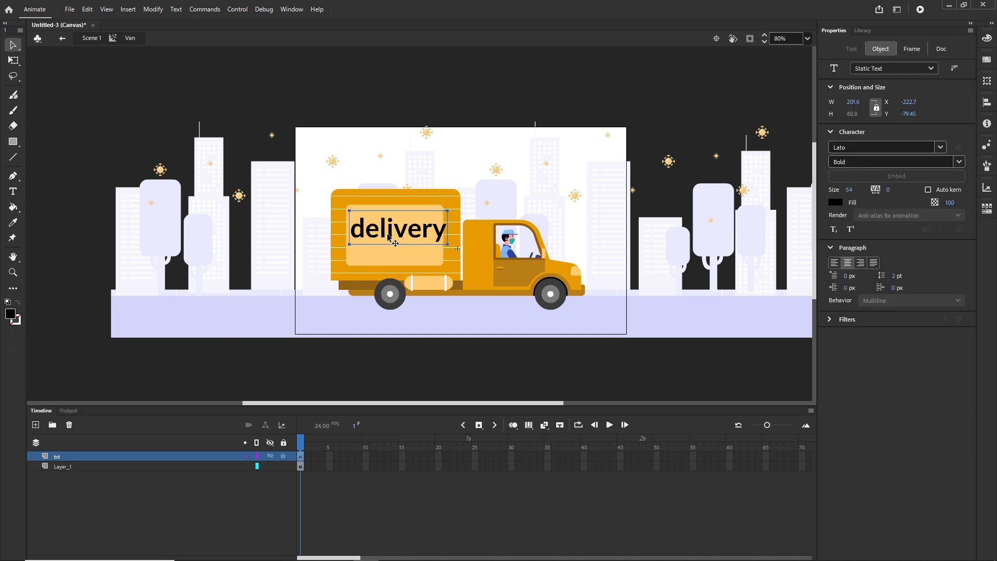
key("Left")
key("Left")
key("Left")
key("Left")
key("Left")
key("Left")
key("Left")
key("Left")
key("Left")
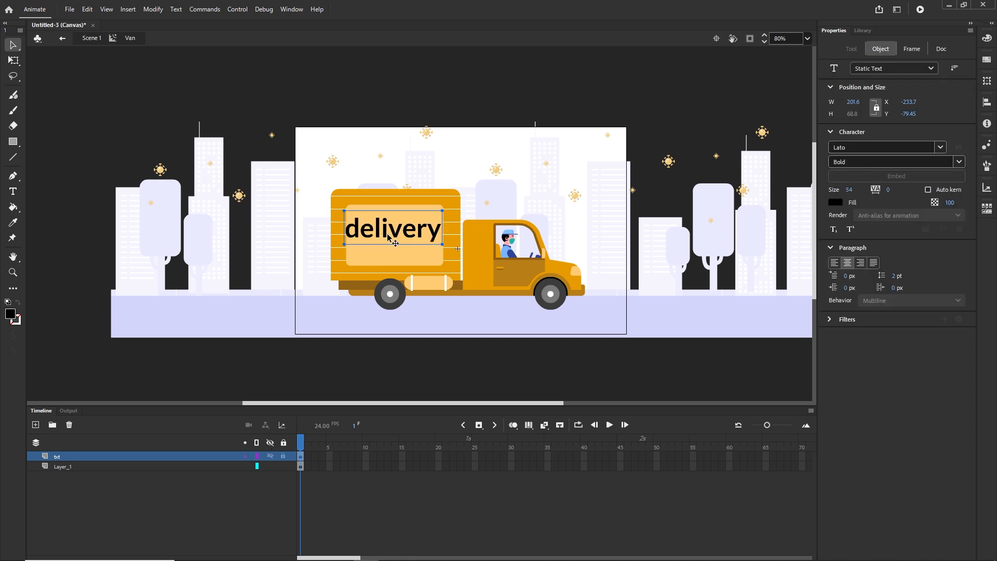
key("Down")
key("Down")
key("Down")
key("Down")
key("Down")
key("Down")
key("Down")
key("Down")
key("Down")
key("Down")
key("Down")
key("Down")
key("Down")
key("Down")
key("Down")
key("Down")
key("Down")
key("Down")
key("Down")
key("Down")
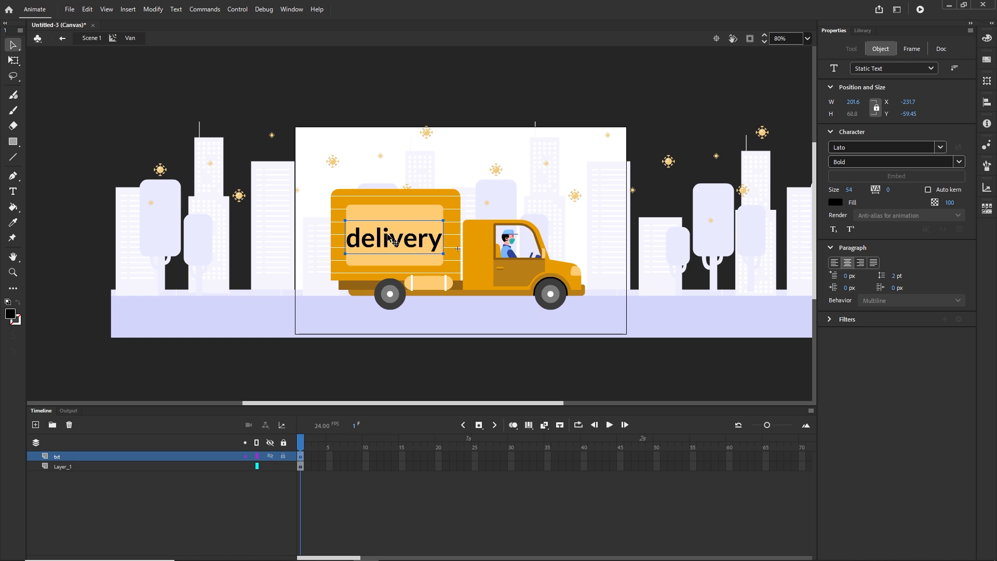
- Return to Scene 1, test the animation in the browser, and switch back to Animate
left_click(96, 41)
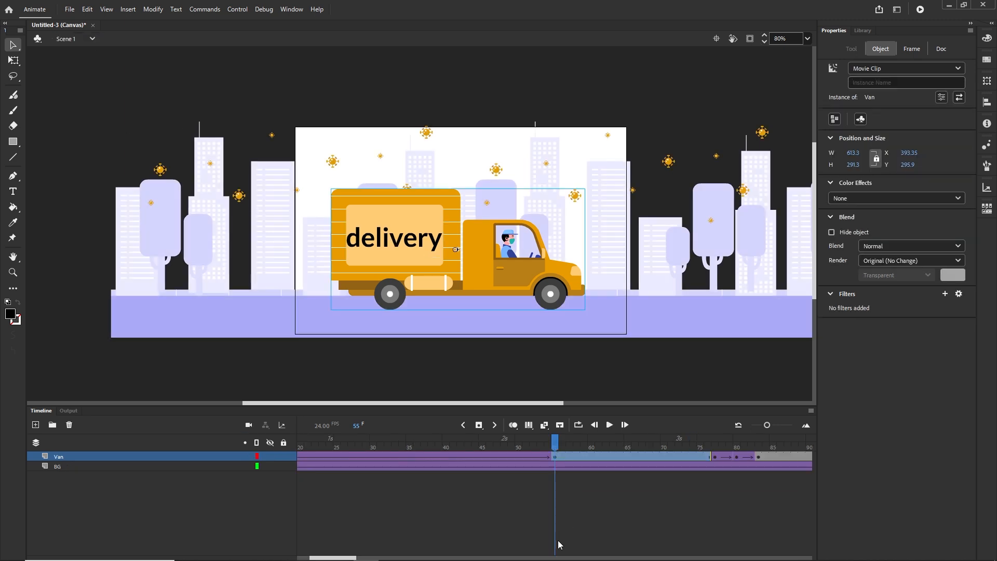
left_click(559, 543)
left_click_drag(557, 444, 671, 453)
key("ctrl+Return")
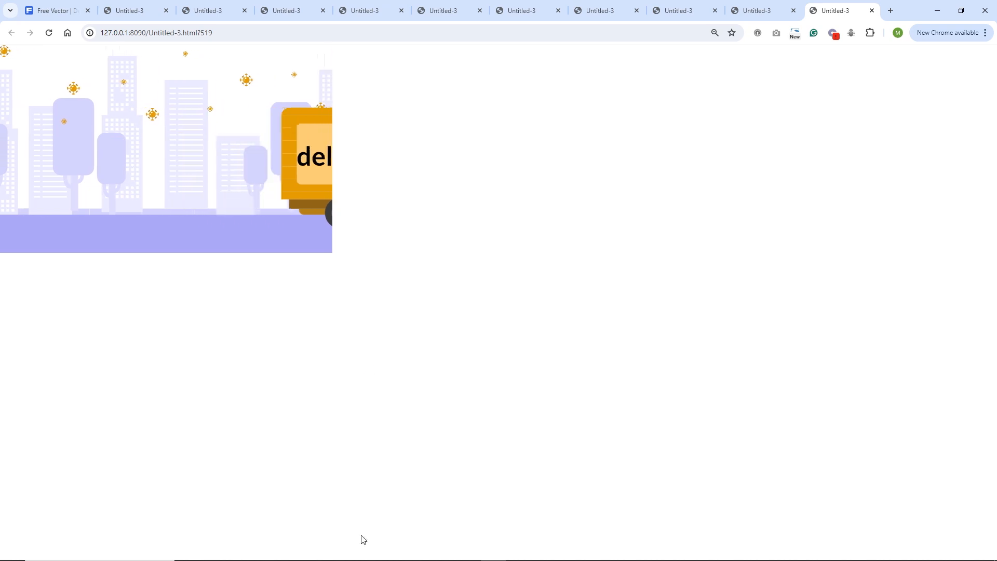
mouse_move(365, 558)
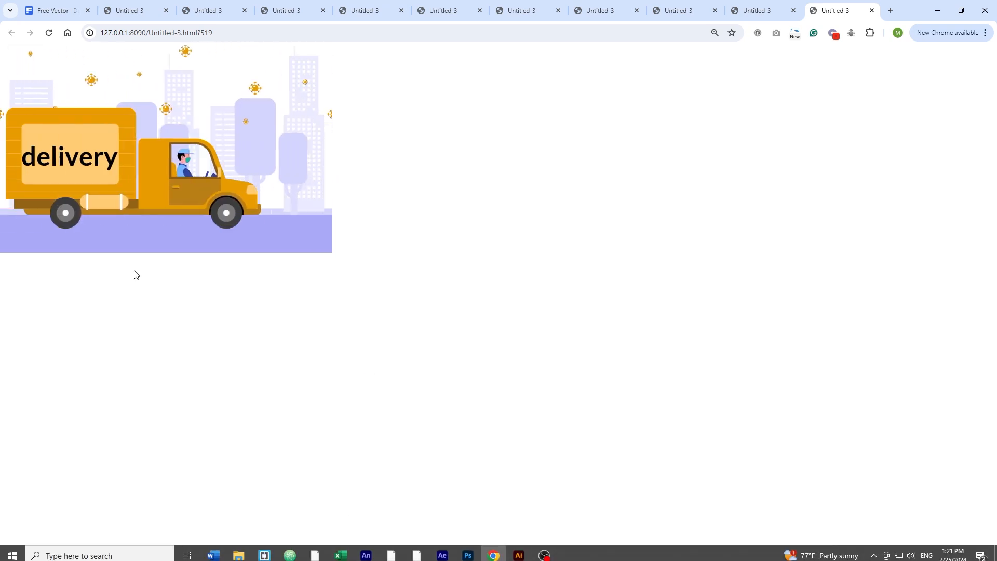
left_click(367, 551)
left_click(42, 411)
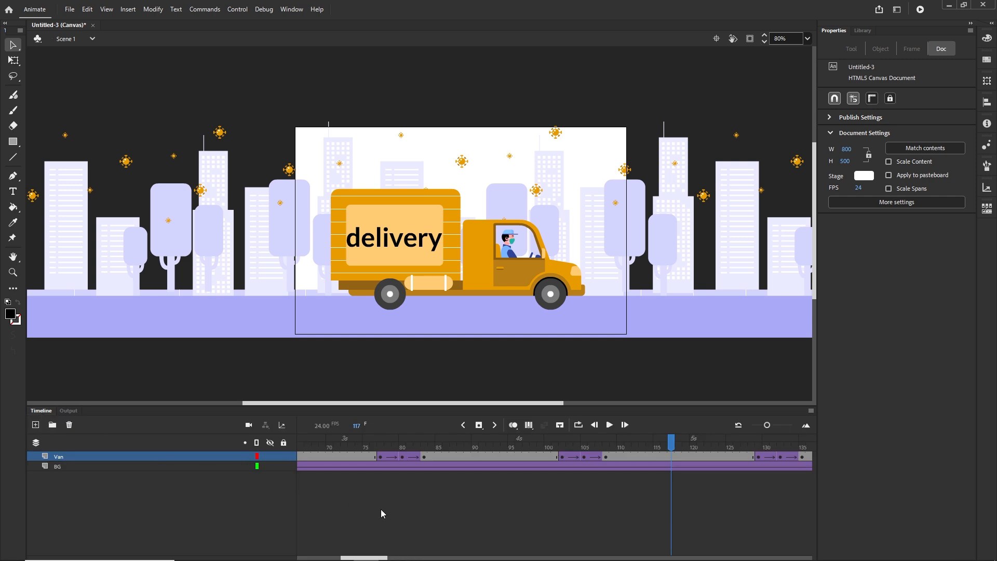
- Scrub and play the Scene 1 timeline to examine how the "delivery" label moves with the van
left_click_drag(368, 557, 274, 557)
left_click_drag(322, 448, 763, 442)
mouse_move(511, 447)
left_mouse_down()
mouse_move(492, 455)
mouse_move(522, 448)
left_mouse_up()
left_click(512, 462)
key("Return")
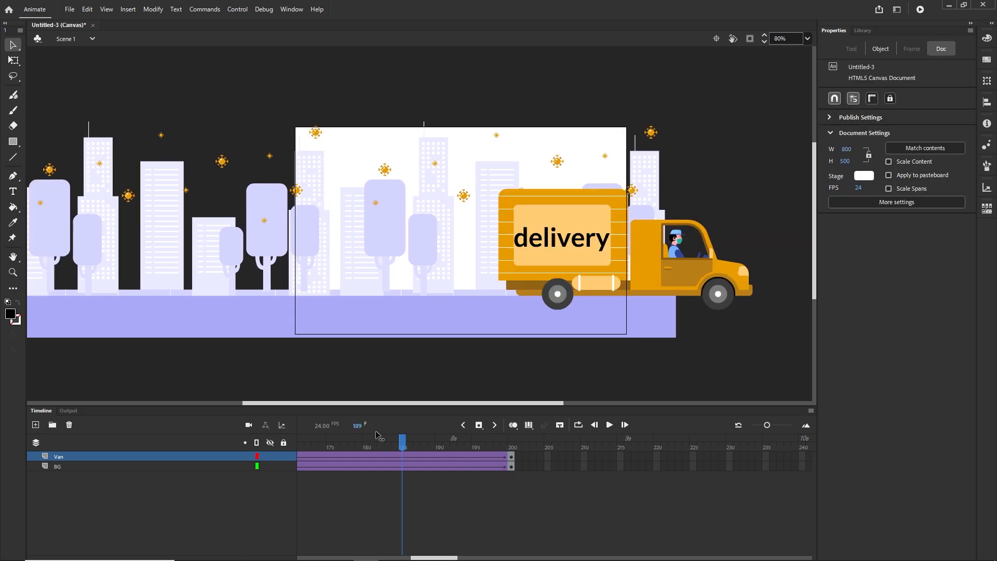
left_click_drag(116, 423, 613, 448)
- Open the Van symbol at frame 55 for editing, extend its txt and Layer_1 layers to frame 200, and return to frame 1
left_click(693, 457)
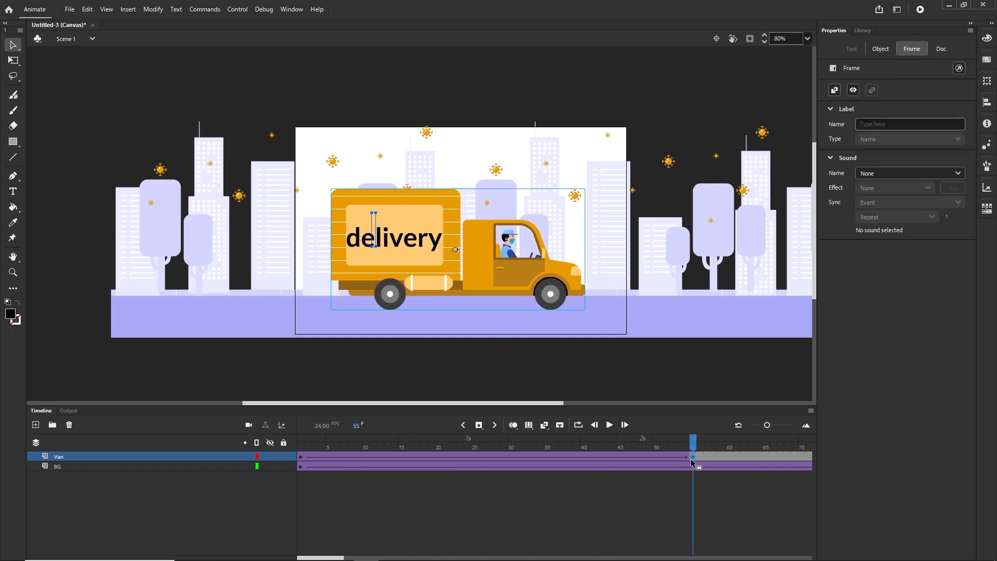
double_click(426, 224)
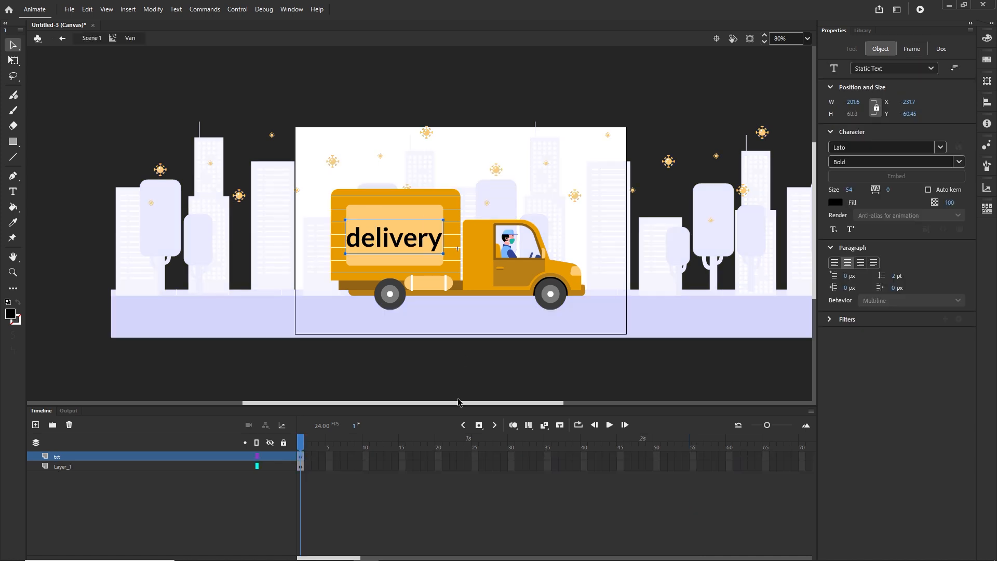
left_click(358, 504)
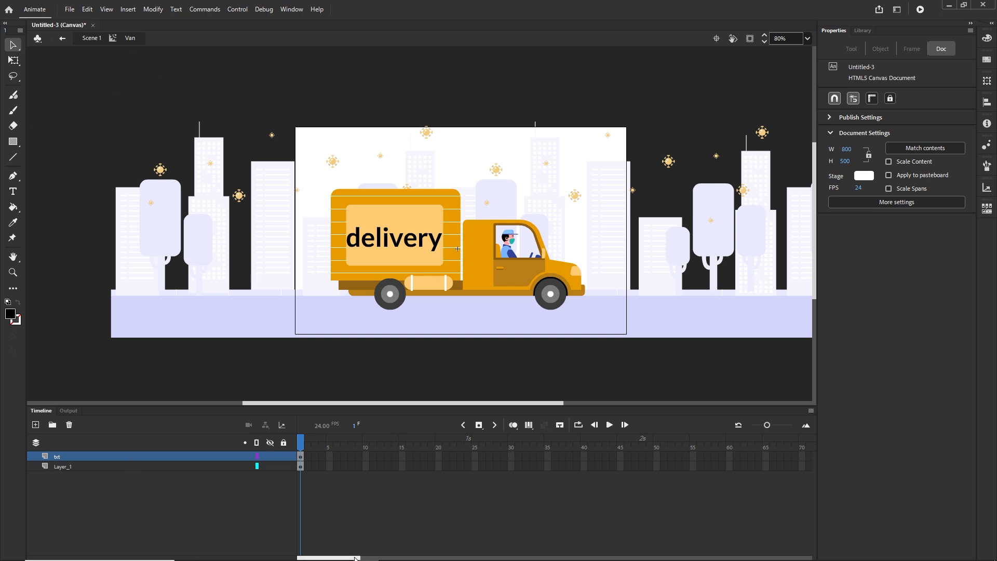
left_click_drag(358, 557, 513, 558)
left_click(475, 465)
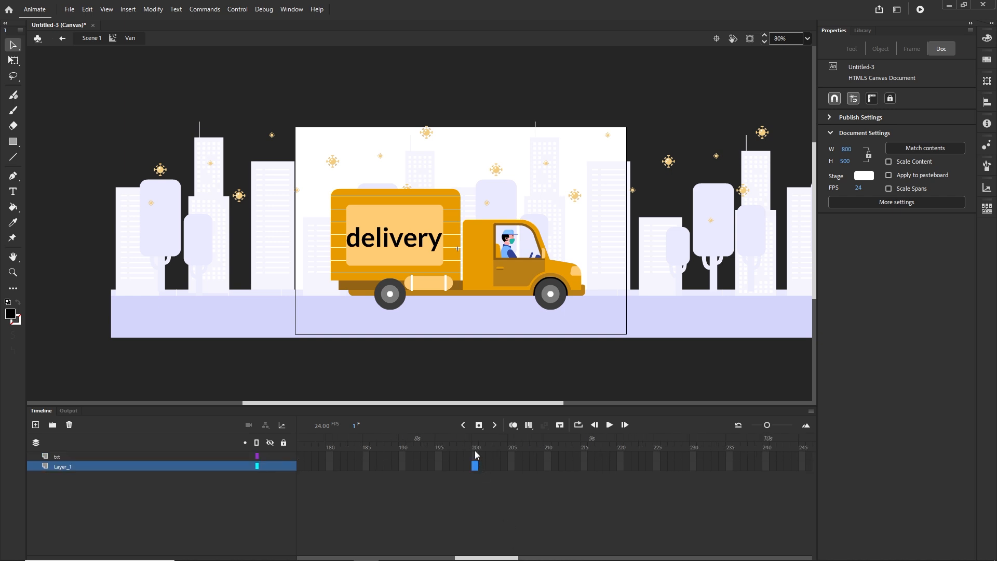
left_click(475, 455, "shift")
key("F5")
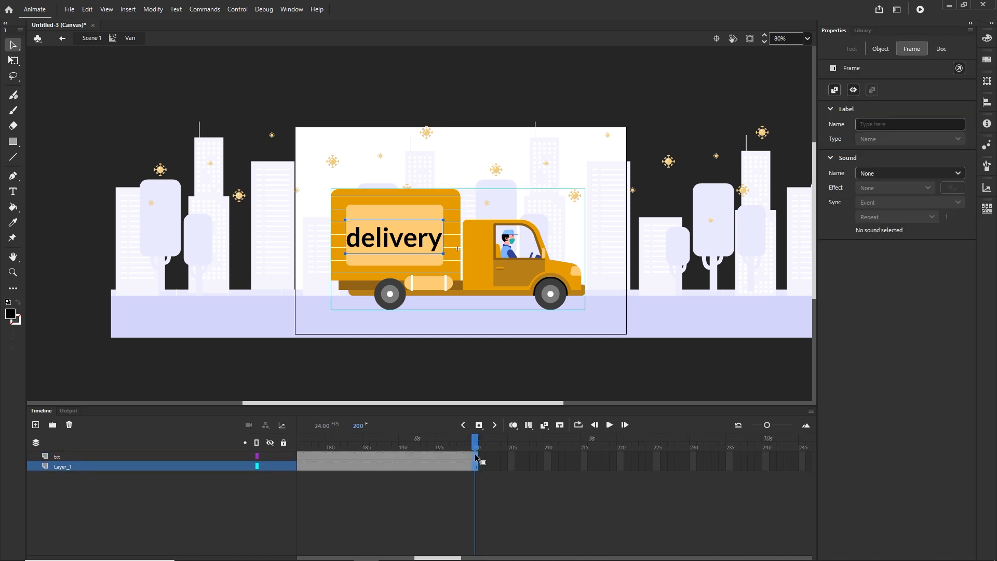
left_click_drag(476, 445, 88, 449)
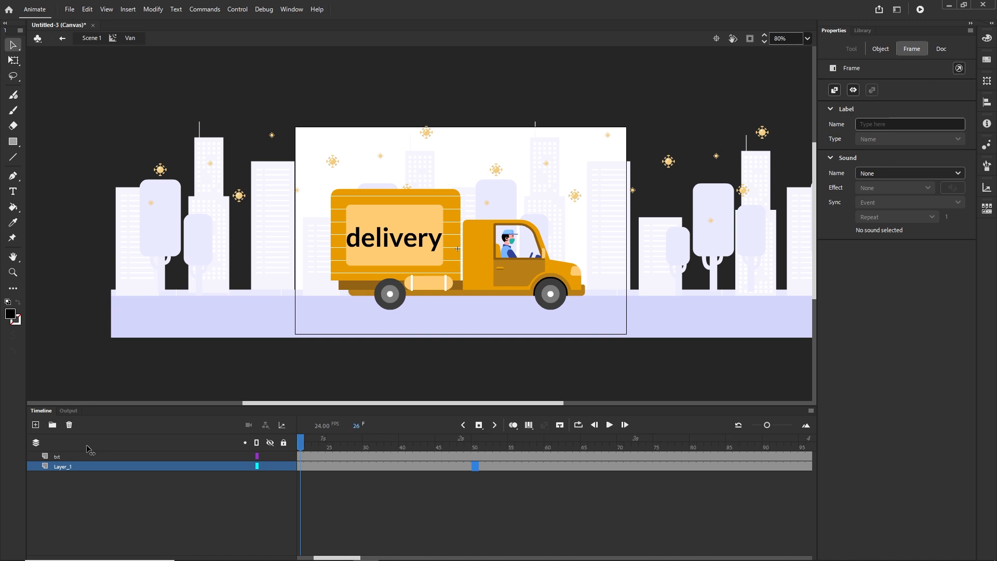
left_click(348, 543)
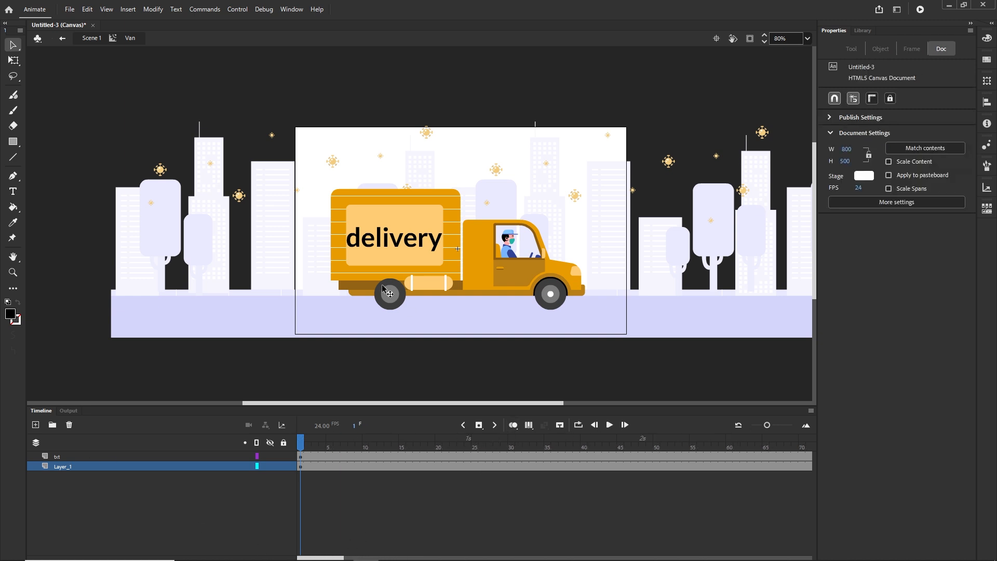
- Convert the "delivery" text on the cargo panel to a movie clip symbol named txt1
left_click(404, 250)
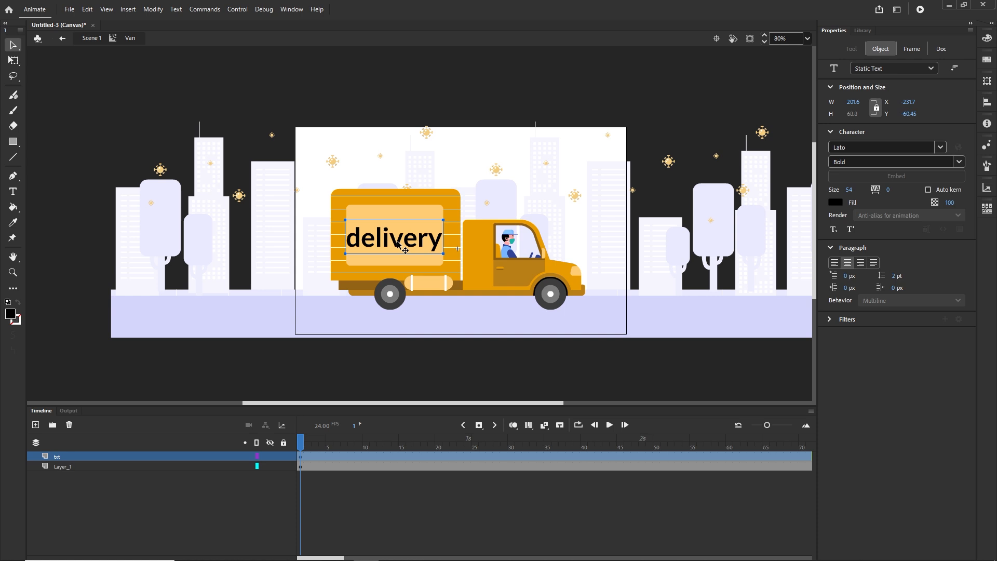
key("F8")
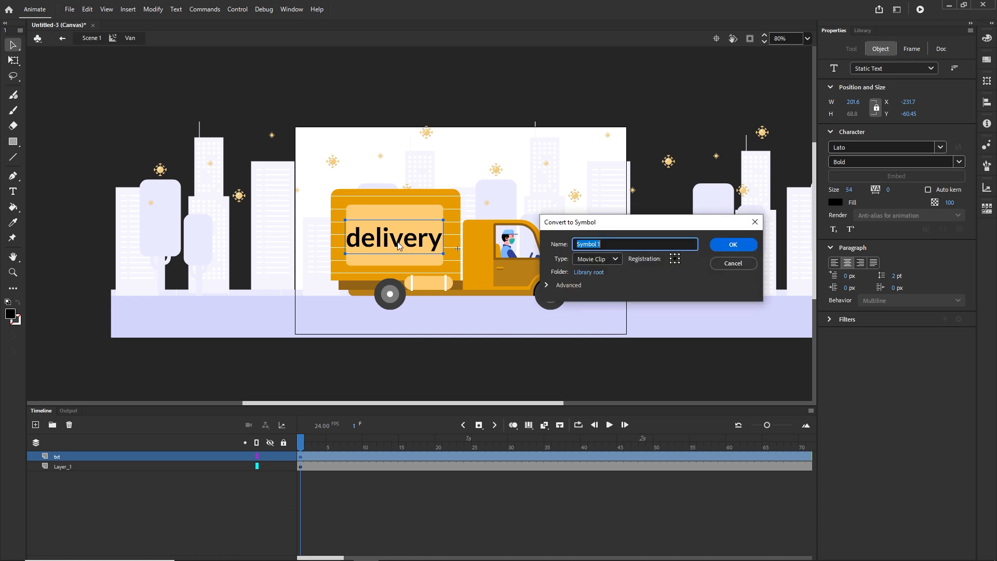
type("txt1")
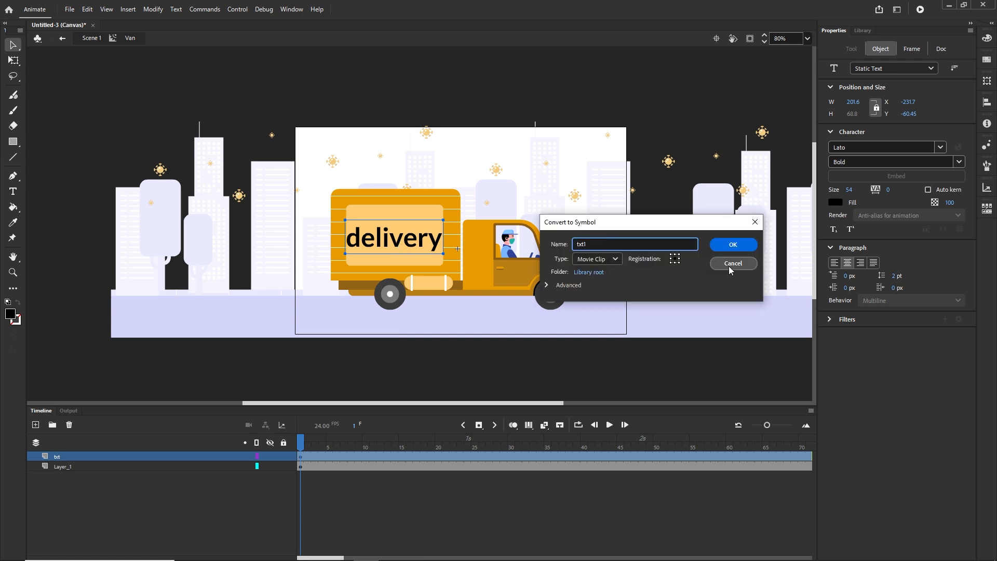
left_click(736, 245)
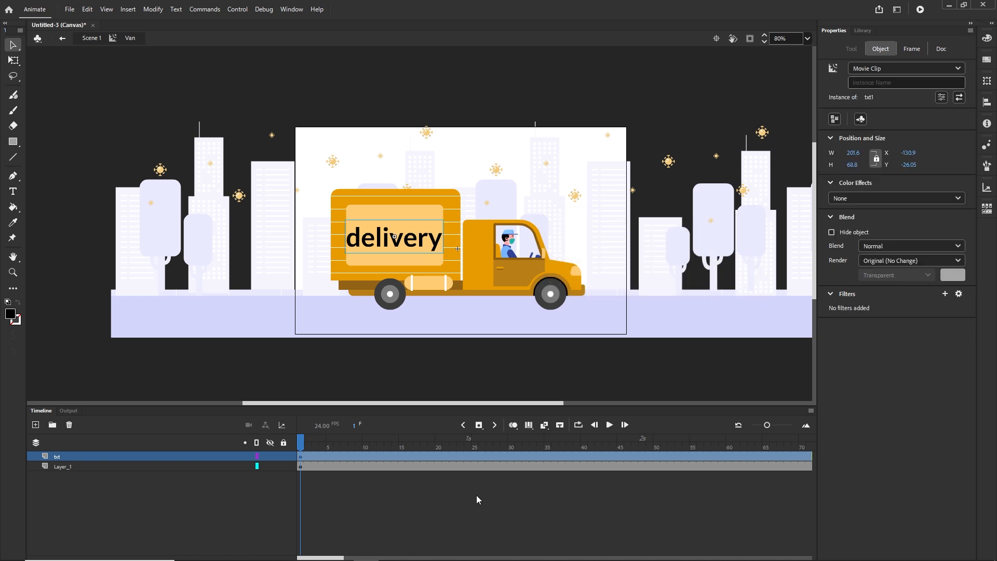
left_click(416, 532)
- Return to Scene 1 and scrub the timeline between about frames 55 and 88 to examine the label's timing
left_click(95, 40)
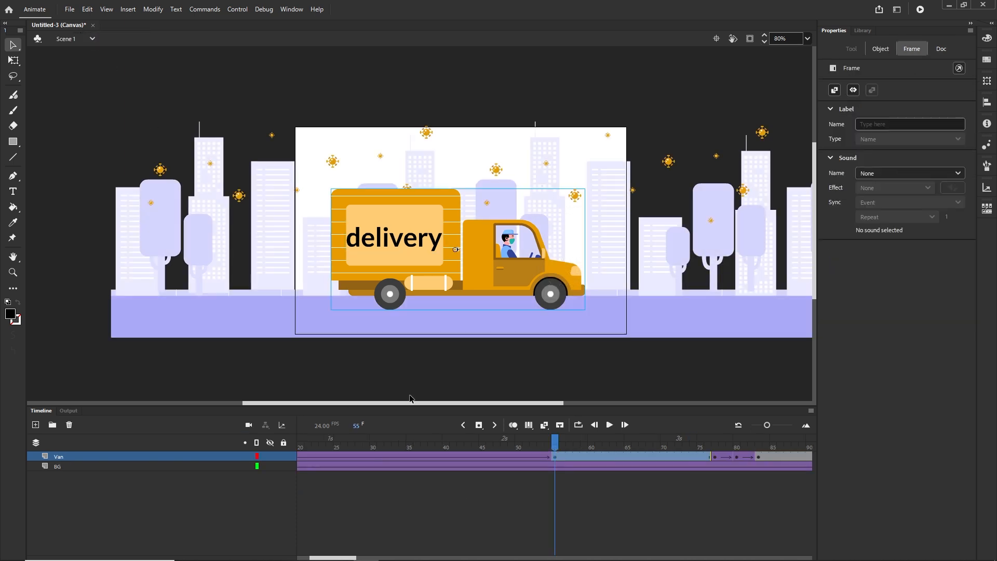
left_click_drag(544, 447, 646, 429)
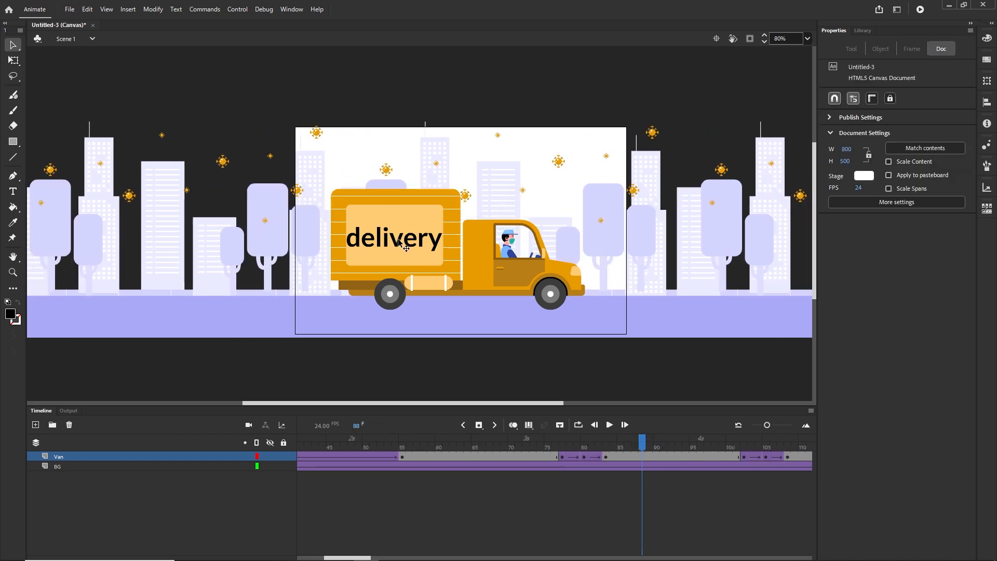
left_click_drag(647, 449, 457, 447)
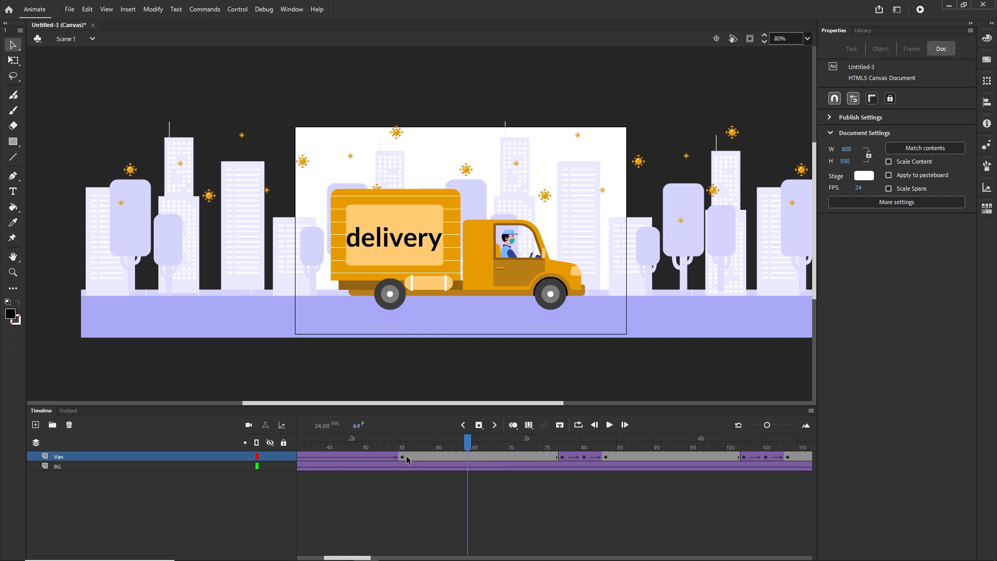
- Reopen the Van symbol for editing and add keyframes on the txt layer at frames 90 and 100
left_click(349, 194)
double_click(350, 195)
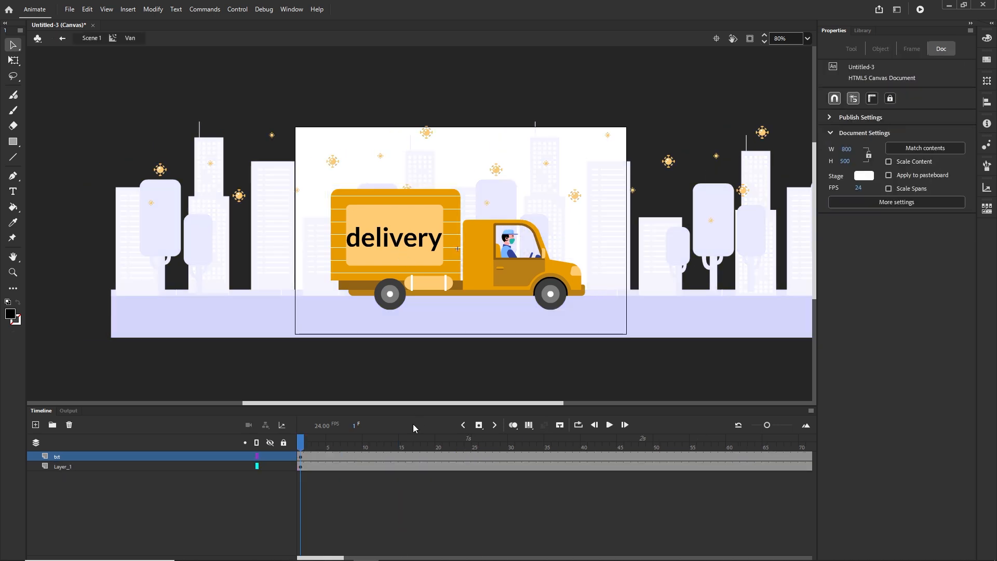
left_click_drag(304, 446, 652, 457)
left_click(658, 456)
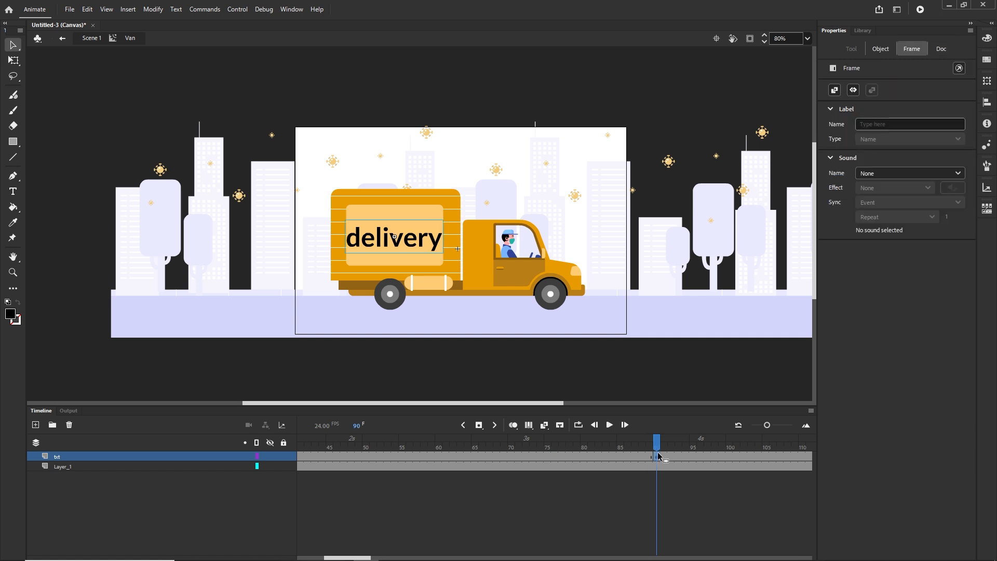
left_click(730, 457)
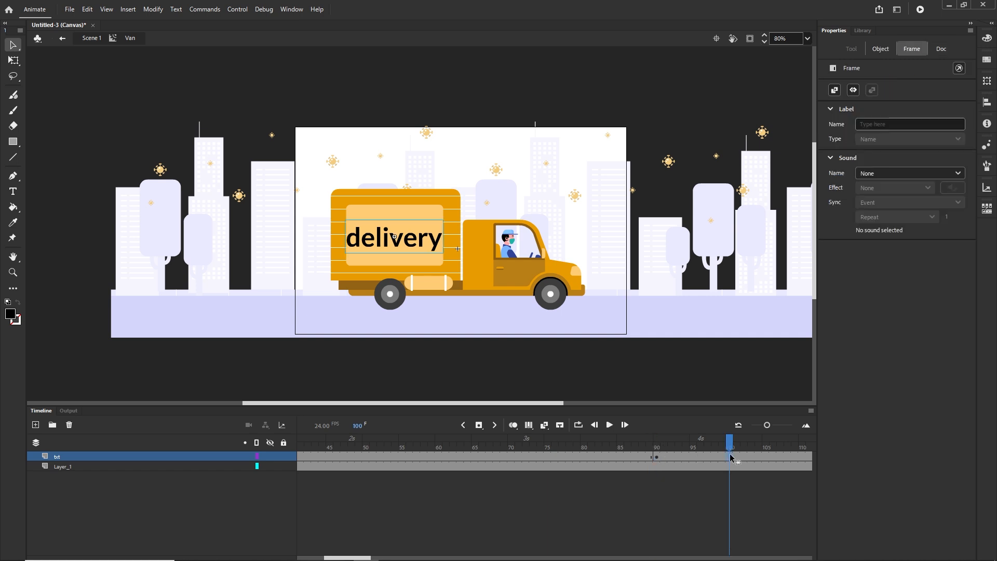
- At frame 100, move the "delivery" label straight up 50 px to Y -76.05
left_click(411, 246)
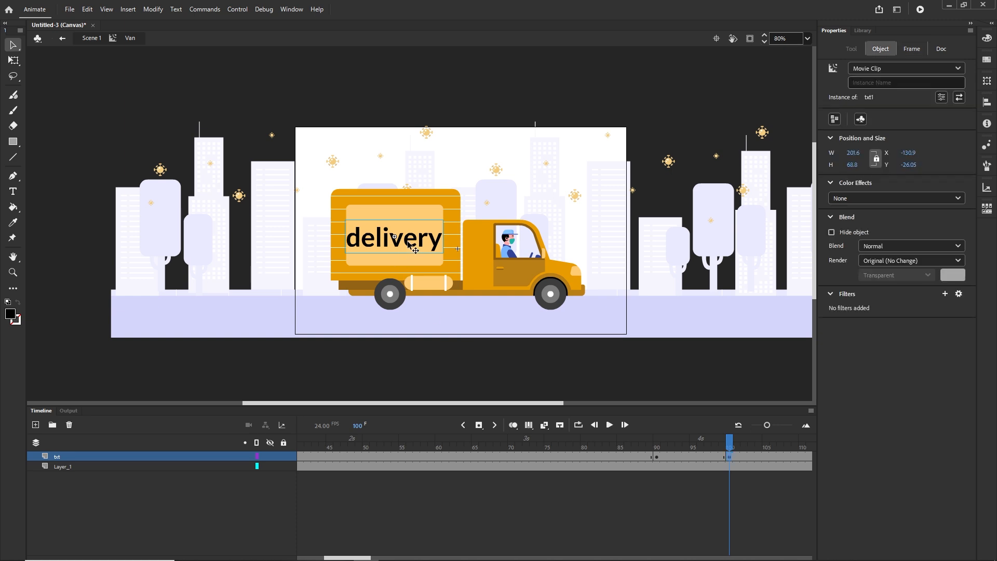
key("shift+Up")
key("shift+Up")
key("shift+Up")
key("shift+Up")
key("shift+Up")
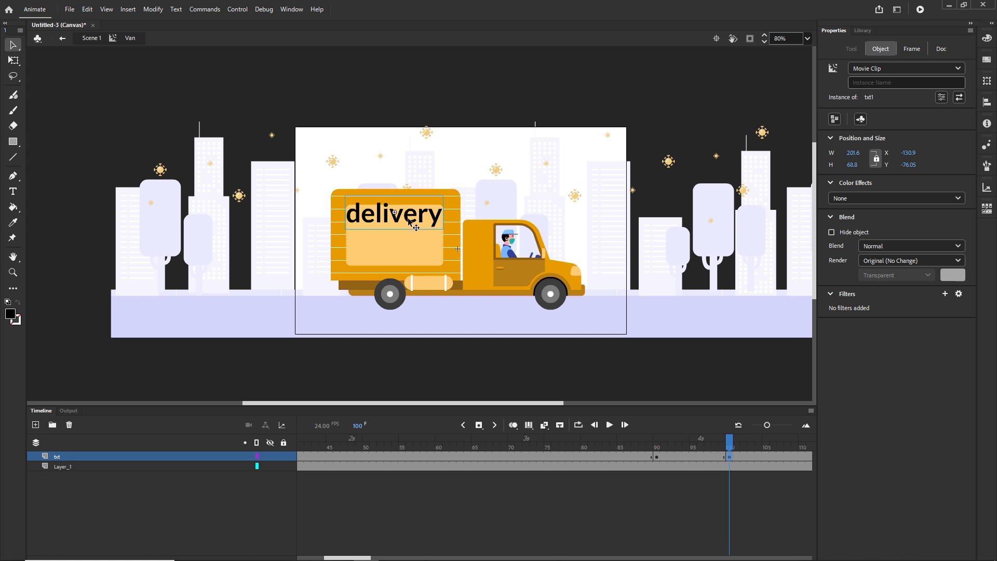
- Apply an Alpha color effect of 0% to the "delivery" label at frame 100
left_click(958, 198)
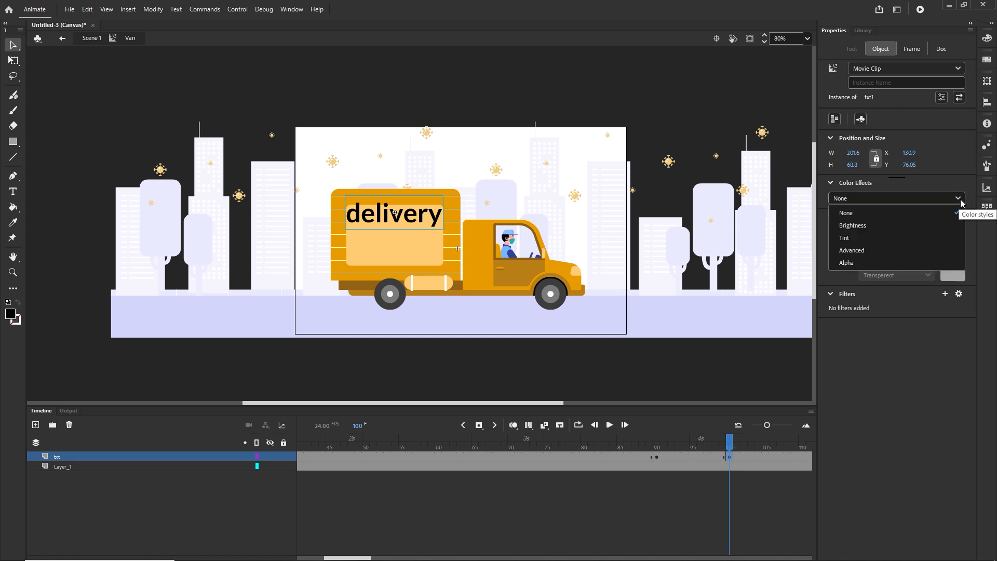
left_click(860, 262)
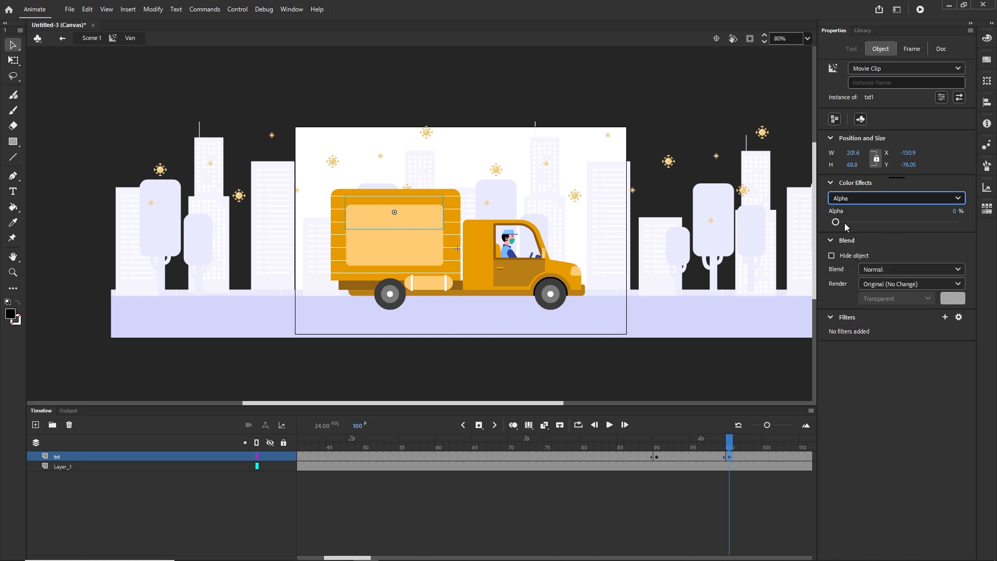
left_click_drag(836, 222, 806, 224)
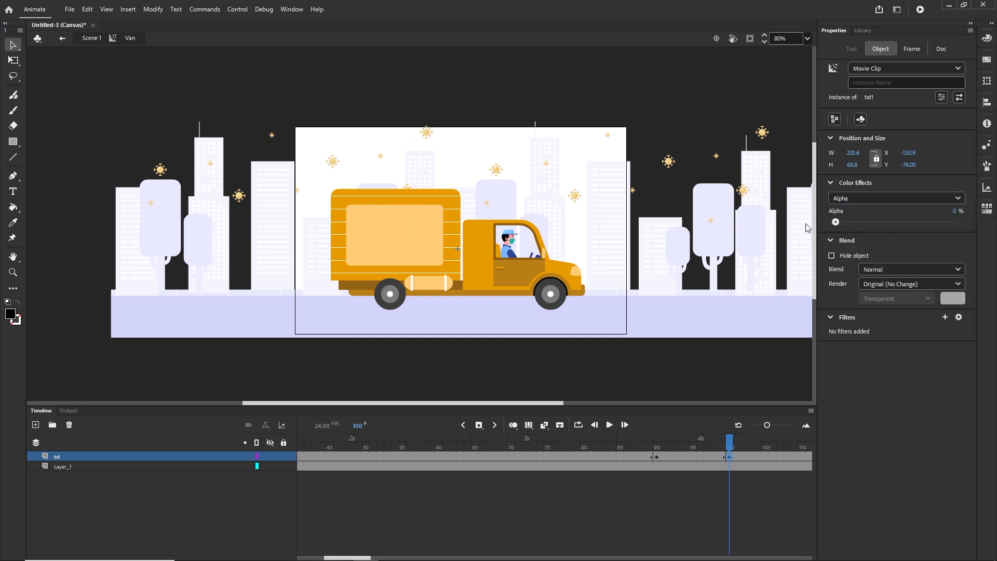
- Create a classic tween between frames 90 and 100 on the txt layer and scrub through it to check the fade
right_click(680, 457)
left_click(696, 150)
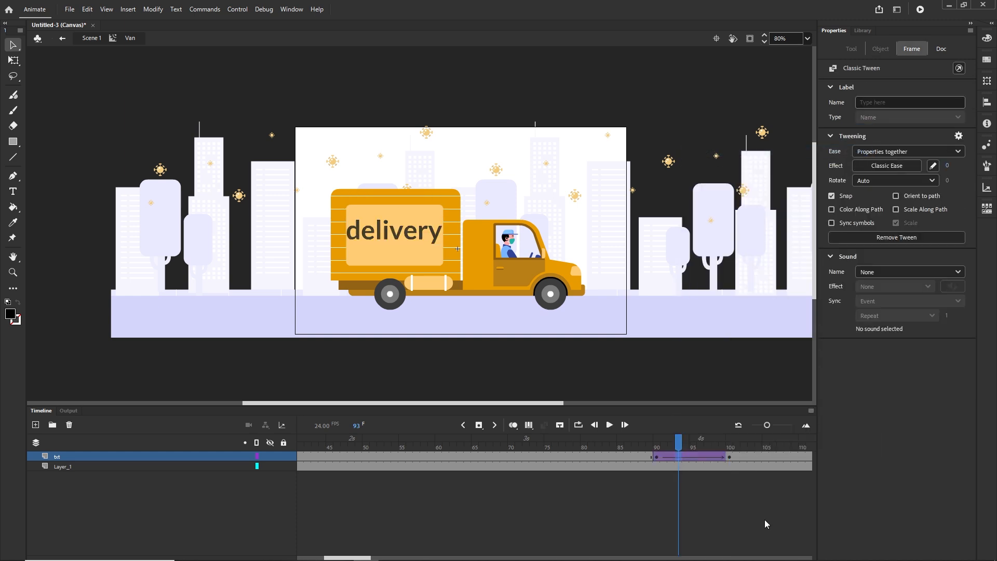
left_click(766, 524)
left_click_drag(677, 449, 730, 453)
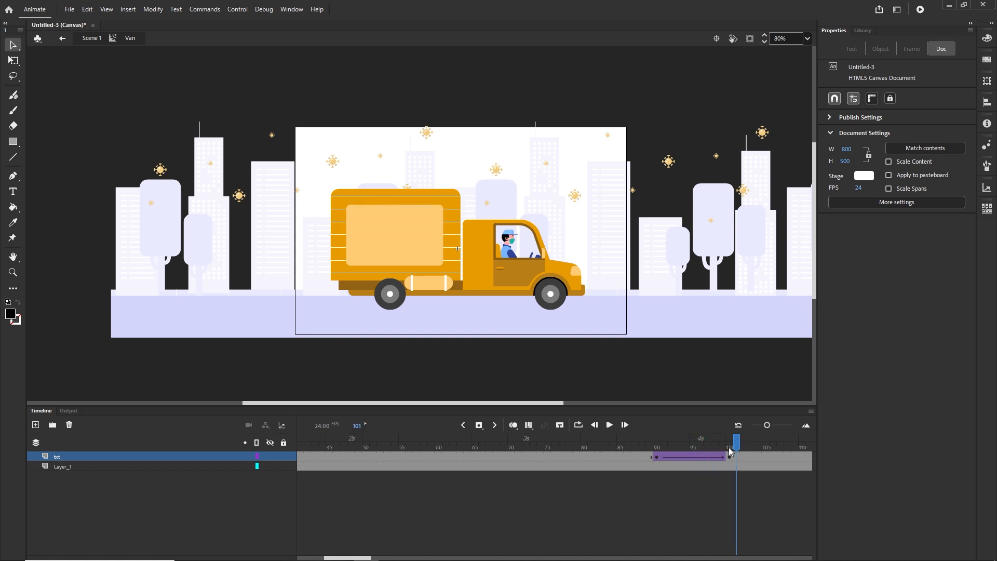
- Apply the Ease In Quad effect to the txt layer's classic tween starting at frame 90
left_click(657, 461)
left_click(895, 169)
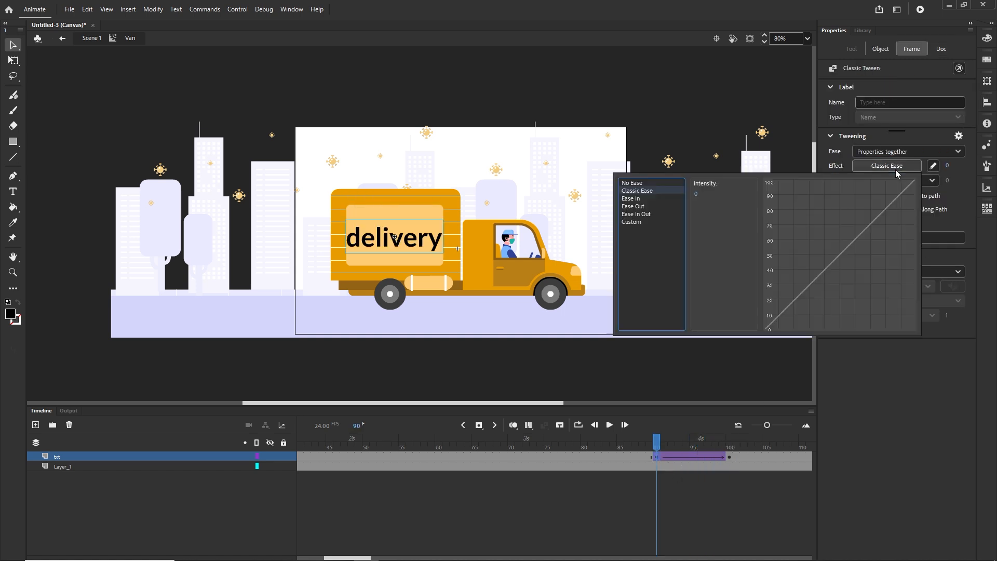
left_click(641, 205)
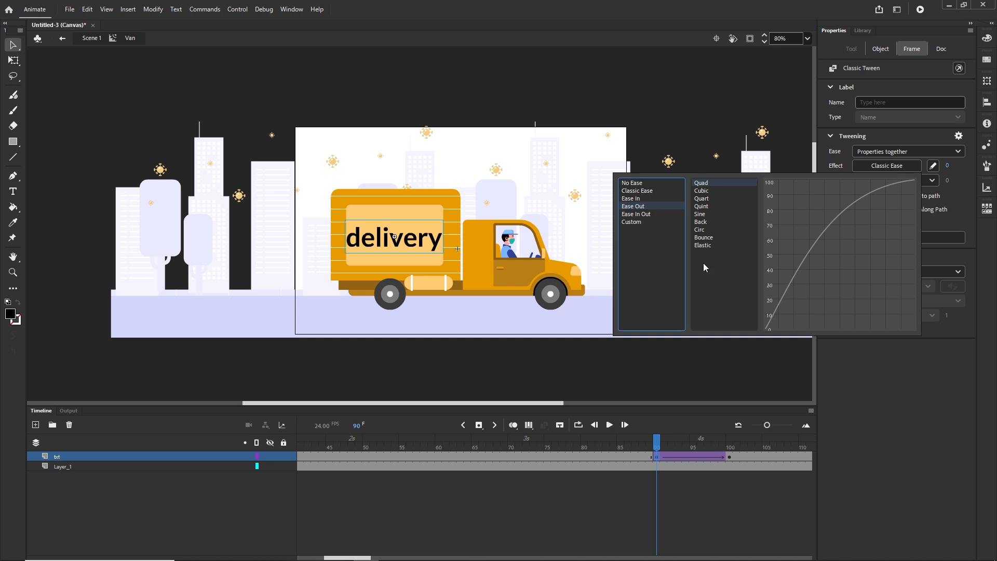
left_click(635, 199)
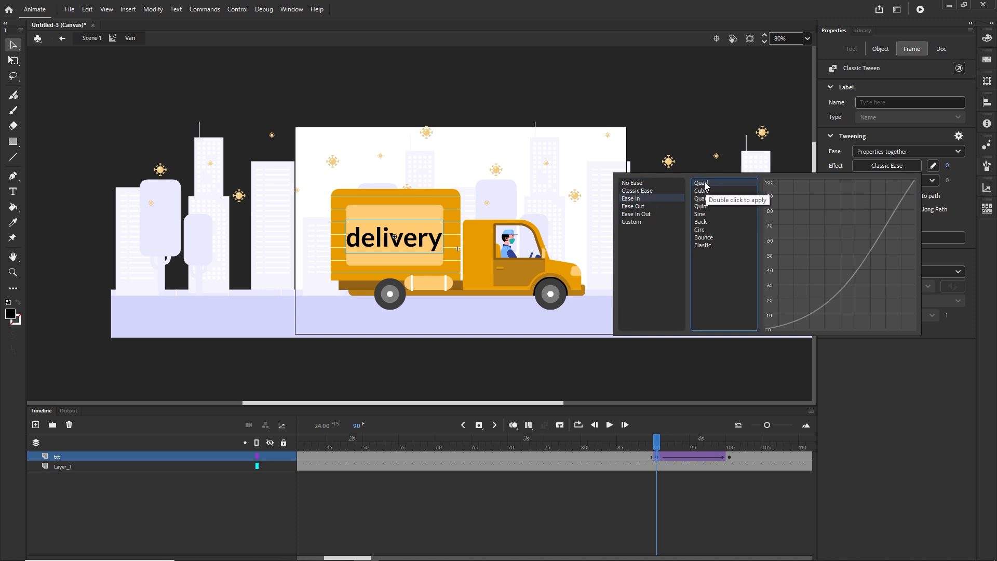
left_click(703, 184)
- Move the playhead back to frame 88, test the animation in the browser, and switch back to Animate
mouse_move(657, 447)
left_mouse_down()
mouse_move(735, 447)
mouse_move(638, 453)
left_mouse_up()
key("ctrl+Return")
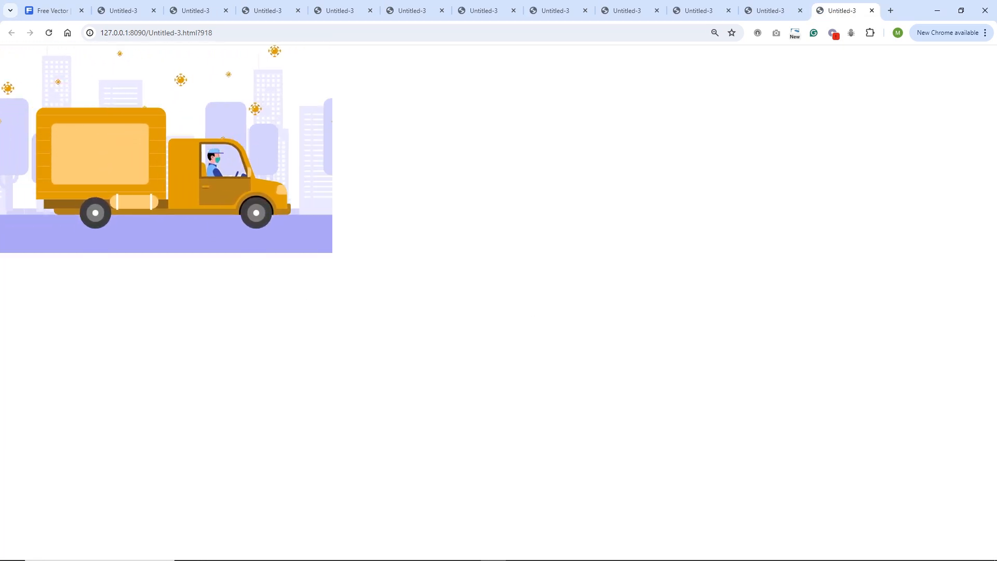
left_click(369, 554)
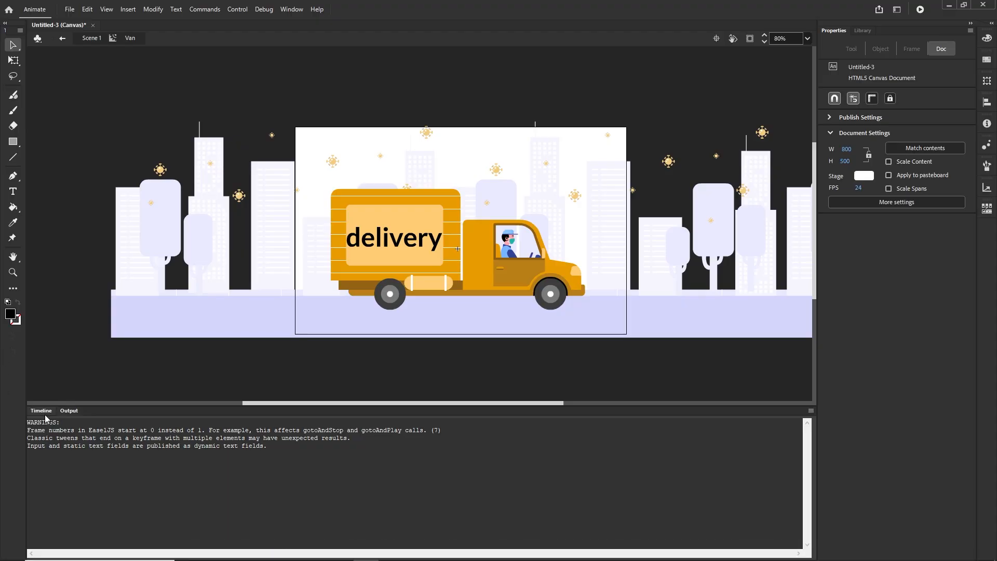
- Show the timeline again and add a new layer named txt2 above the txt layer in the Van symbol
left_click(44, 412)
left_click(35, 425)
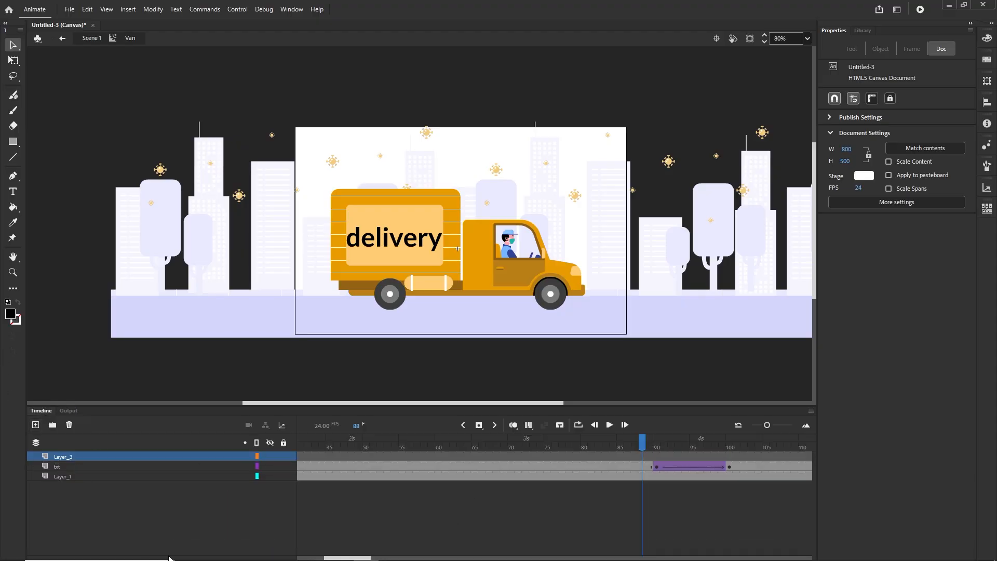
double_click(70, 457)
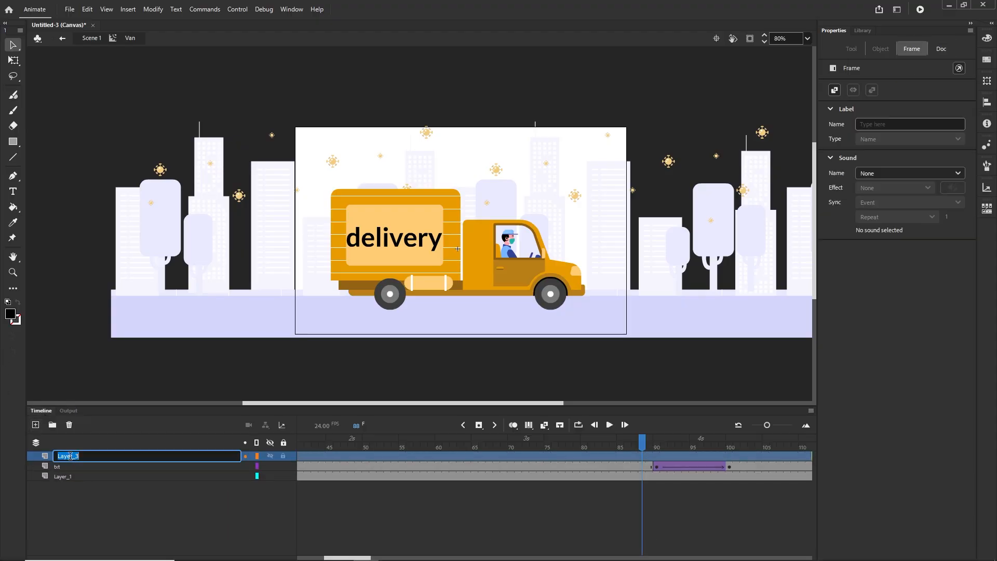
type("txt2")
left_click(220, 507)
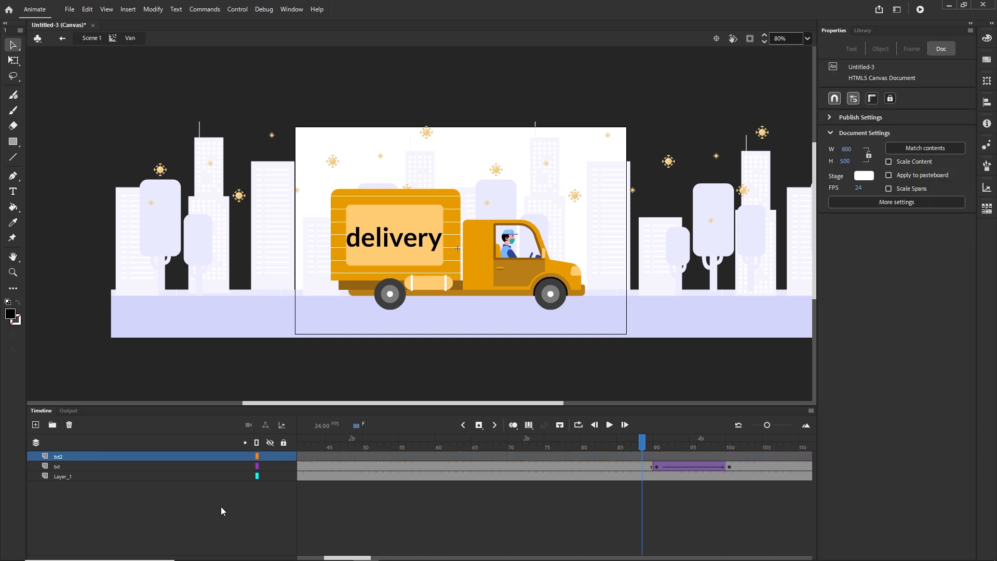
- Hide the txt layer and add the static text "24 hours" over the cargo panel on the txt2 layer
left_click(13, 191)
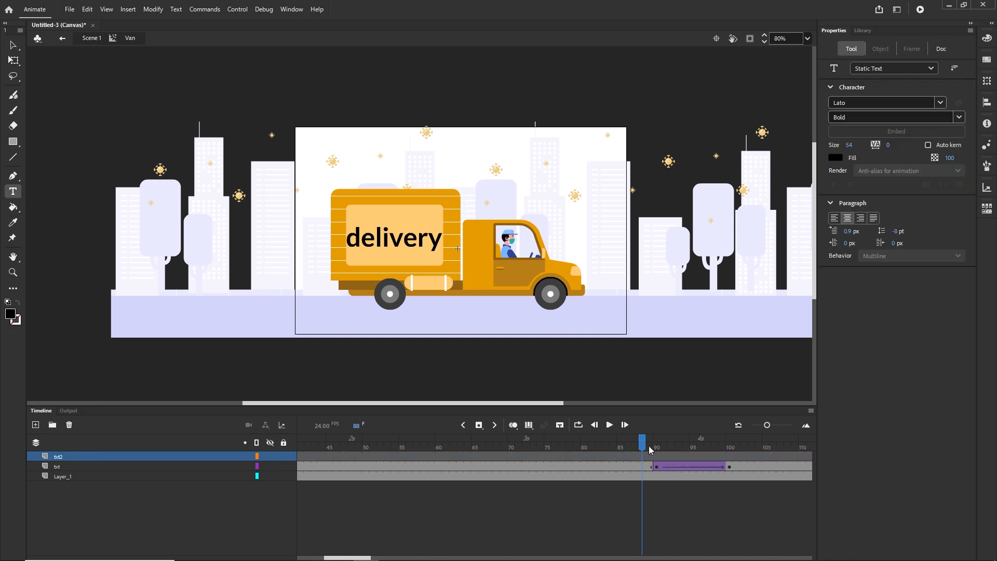
left_click(270, 466)
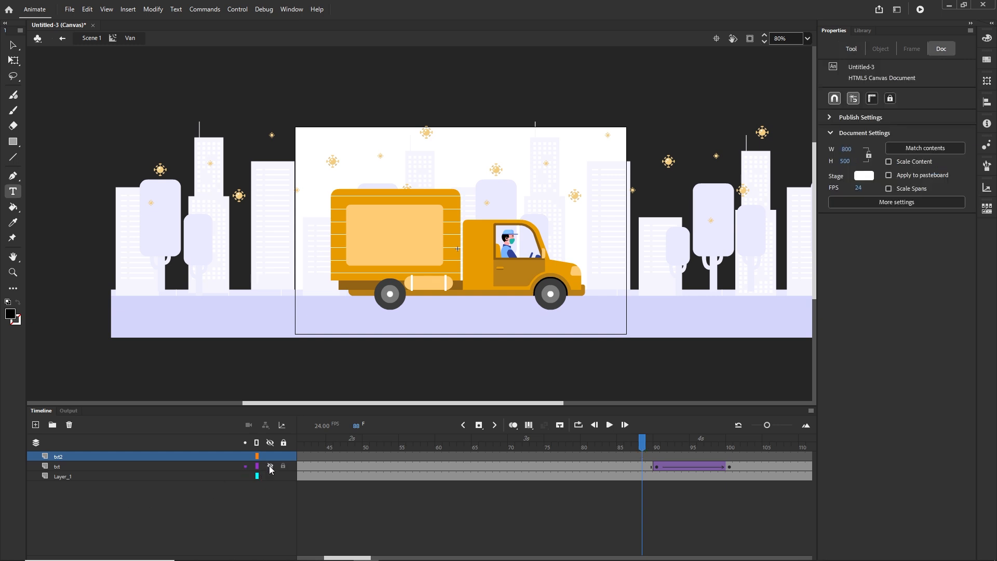
left_click(379, 241)
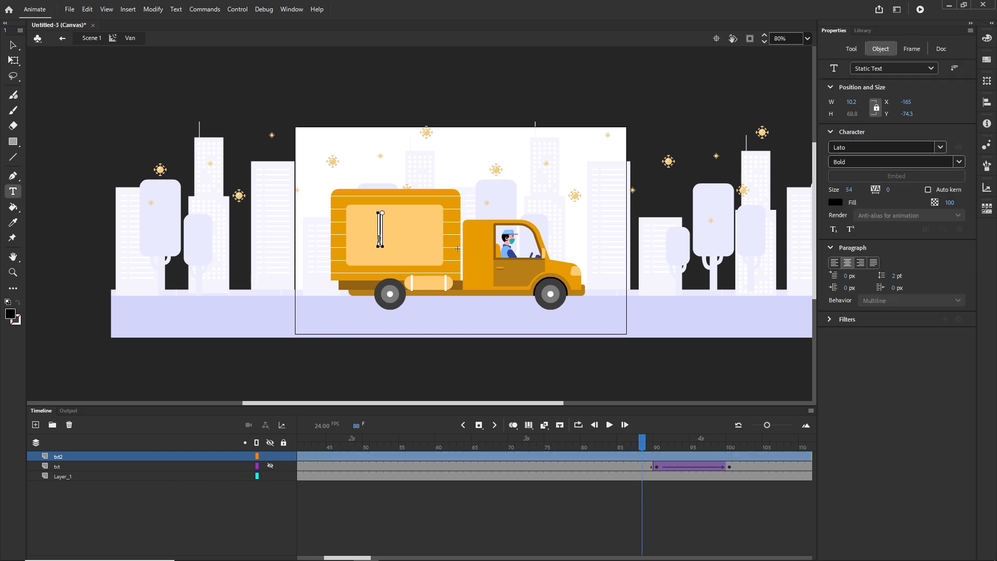
type("24")
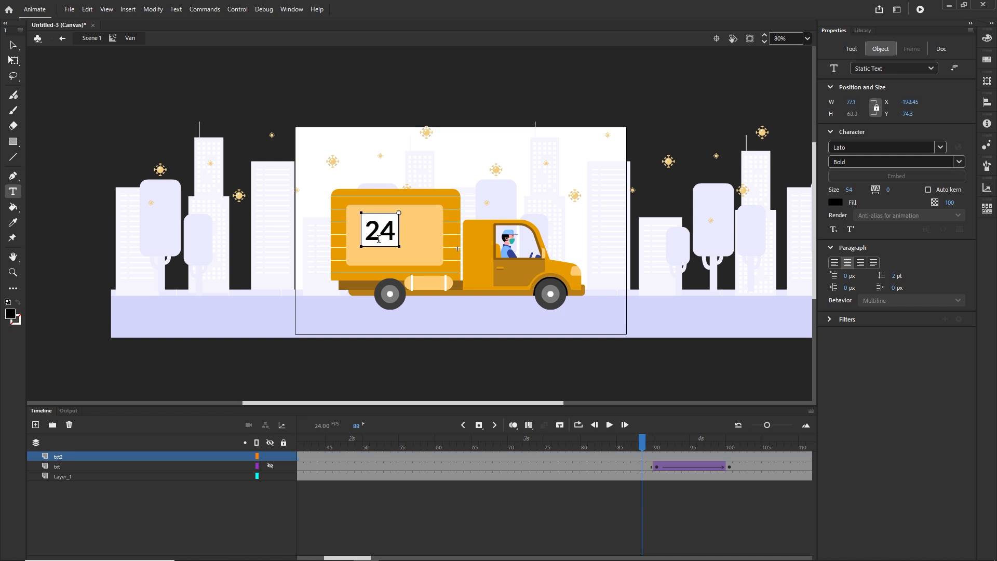
type(" hours")
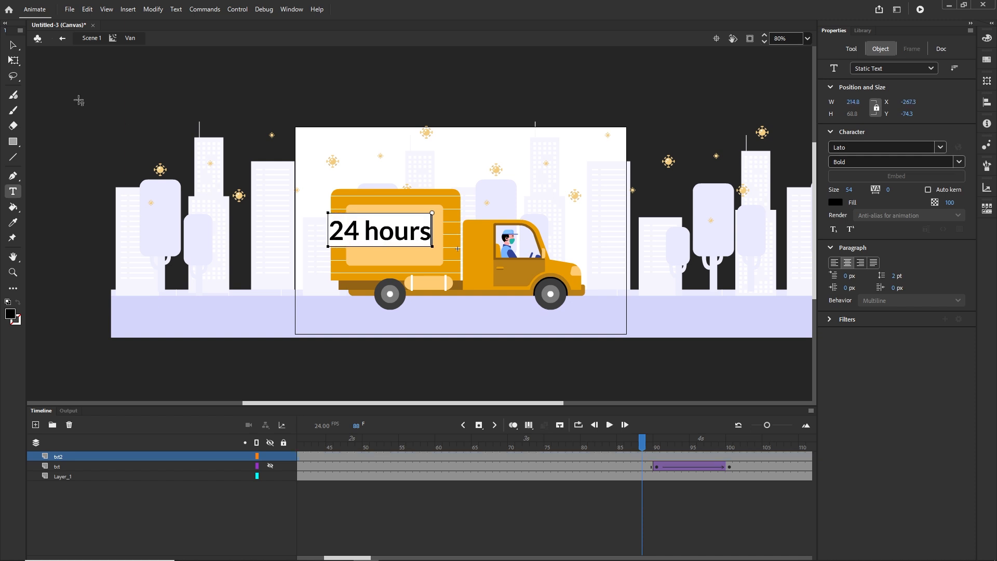
- Center the "24 hours" text on the cargo panel at about X -227, Y -69, with its size set to 48
left_click(13, 45)
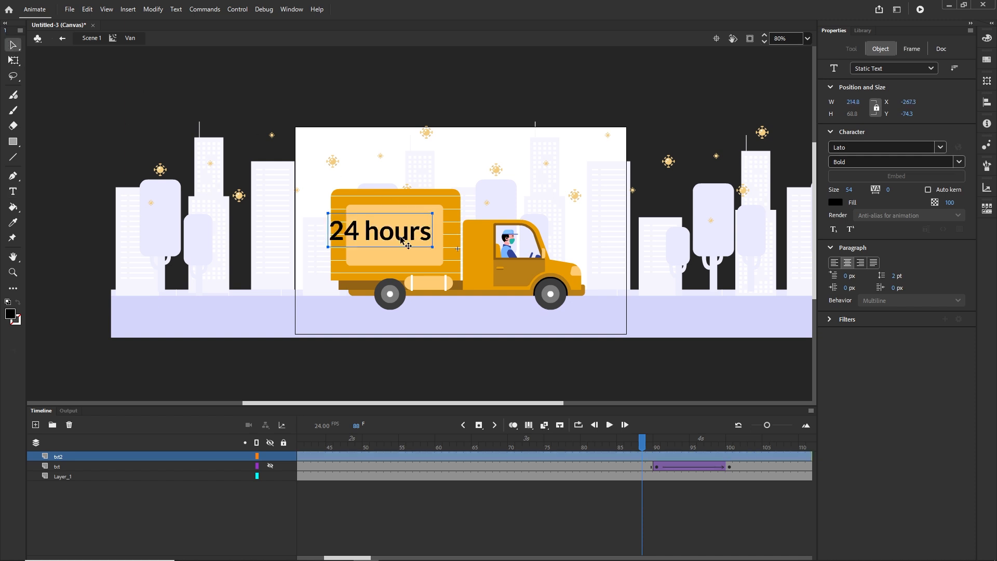
left_click_drag(402, 239, 417, 241)
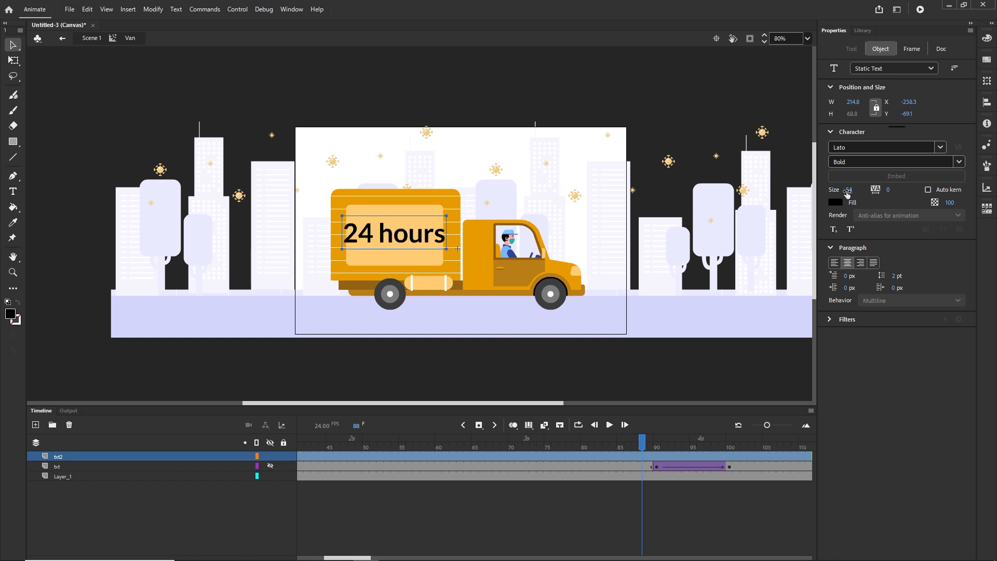
left_click_drag(845, 190, 747, 250)
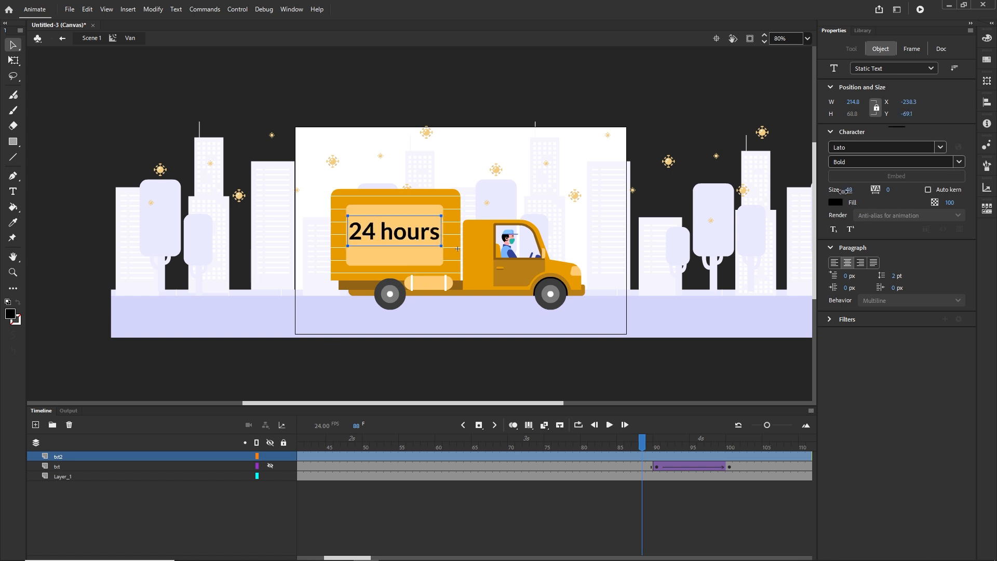
left_click(422, 530)
- Convert the "24 hours" text on the txt2 layer into a movie clip symbol named txt2
left_click(403, 237)
key("F8")
type("t")
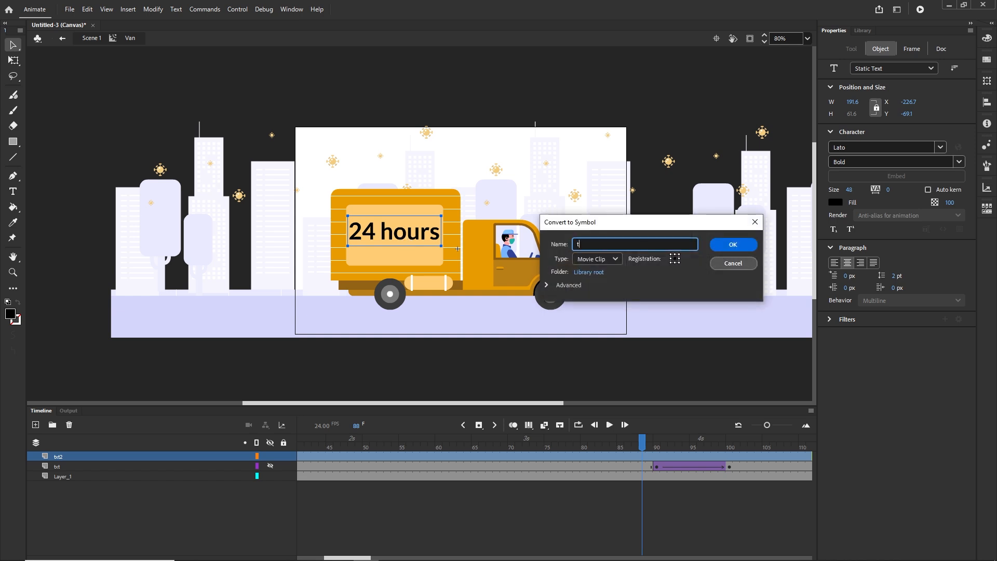
type("xt2")
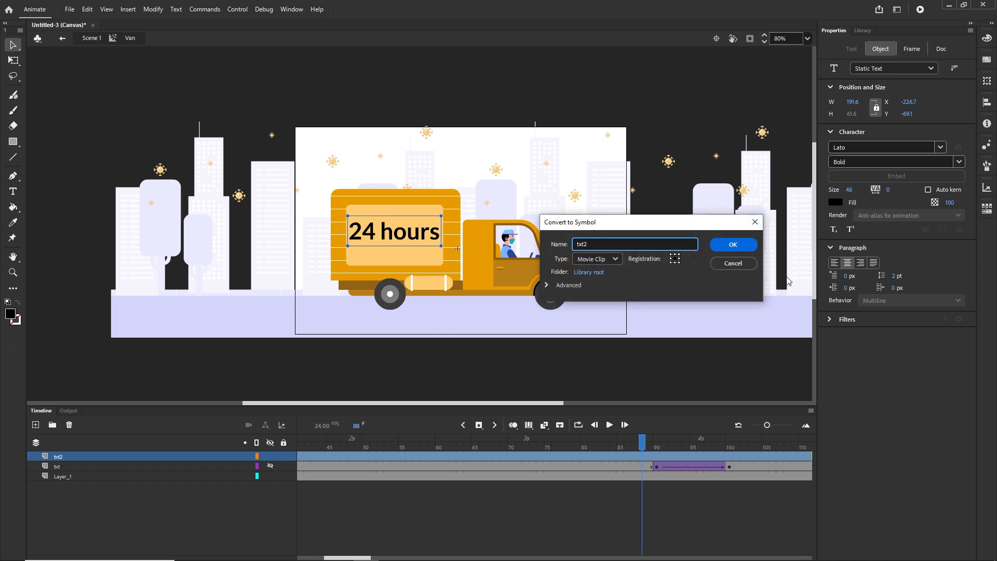
left_click(732, 244)
left_click(365, 551)
mouse_move(366, 559)
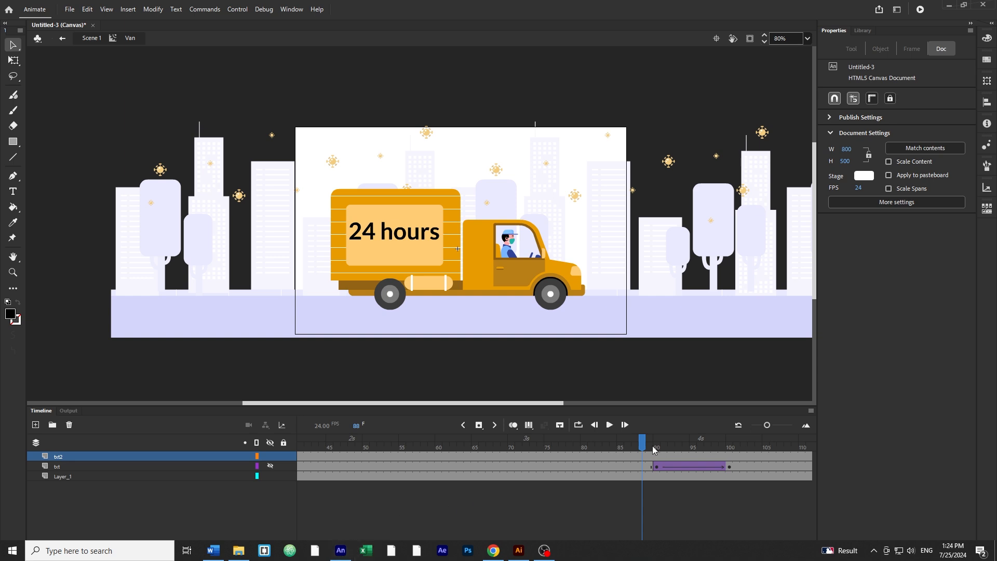
- Move the txt2 layer's first keyframe to frame 98 and add a second keyframe at frame 108
left_click_drag(652, 448, 149, 446)
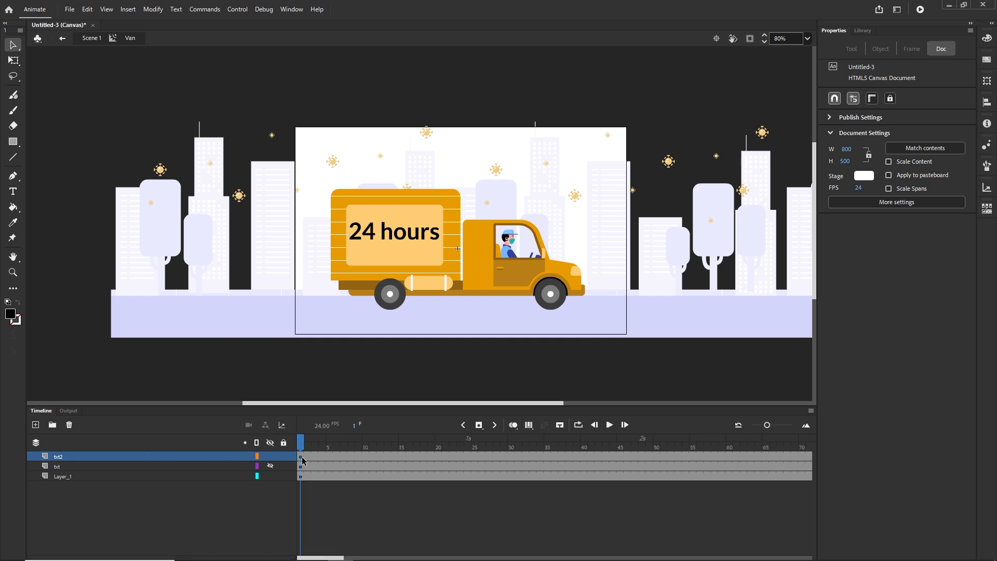
left_click(301, 457)
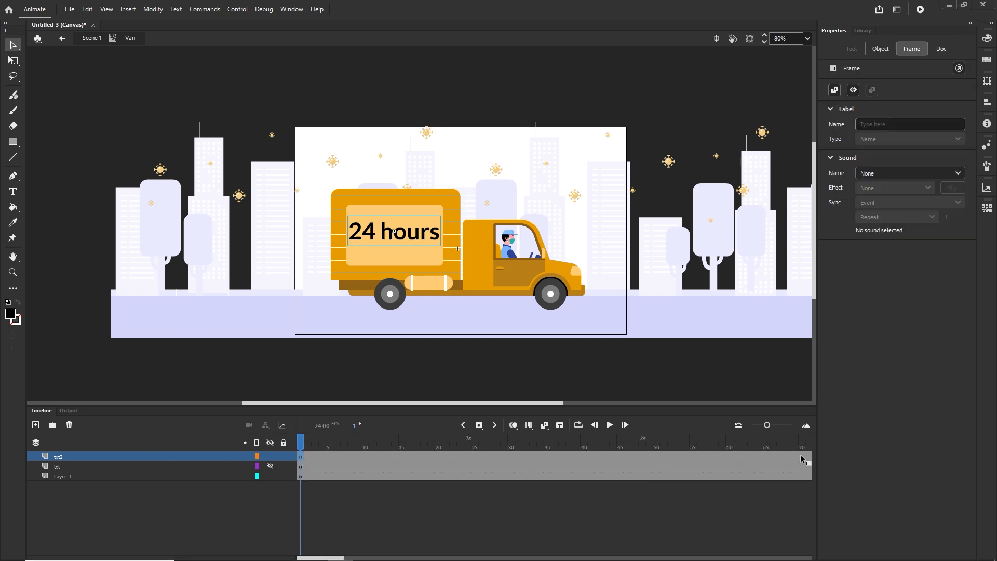
left_click_drag(799, 459, 497, 459)
left_click(577, 457)
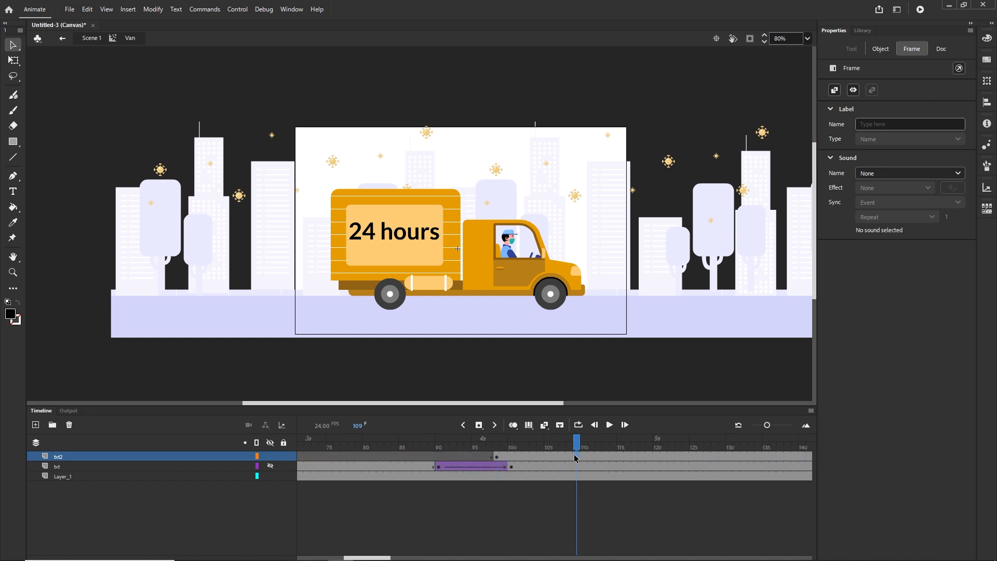
left_click(572, 457)
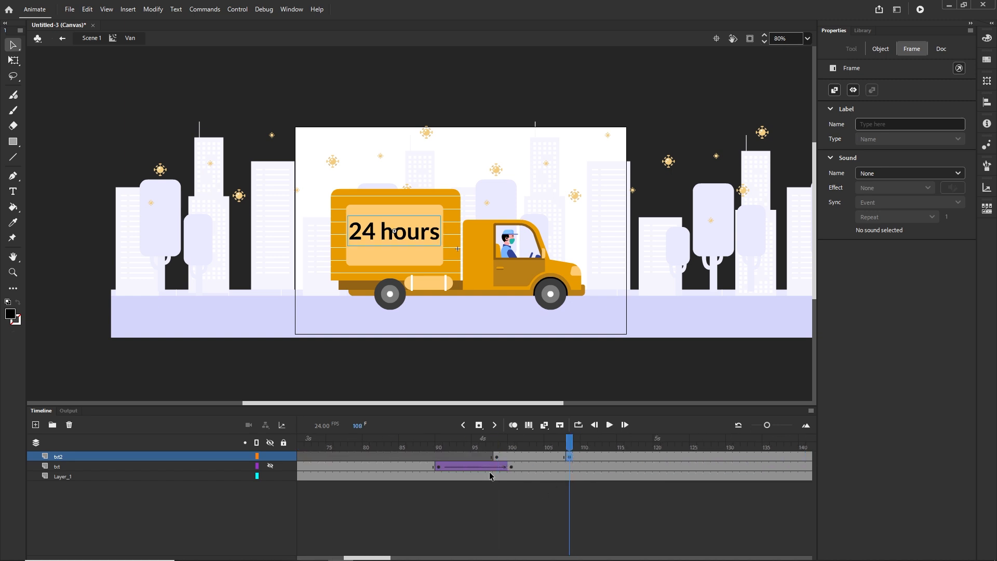
- At frame 98 of the txt2 layer, move the "24 hours" text down the cargo panel to Y 1.7
left_click(497, 458)
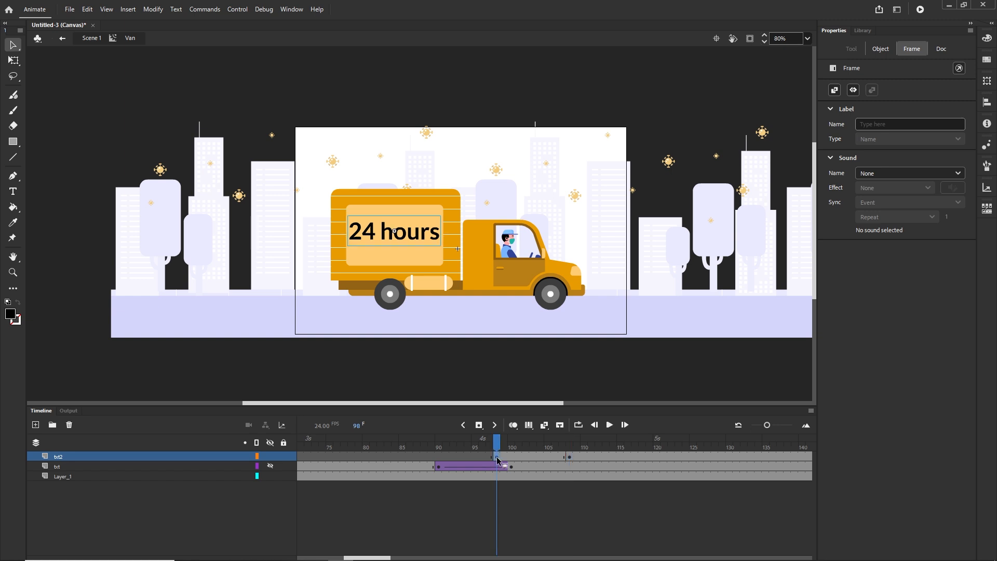
key("shift+Down")
key("shift+Down")
key("shift+Down")
key("shift+Down")
key("shift+Down")
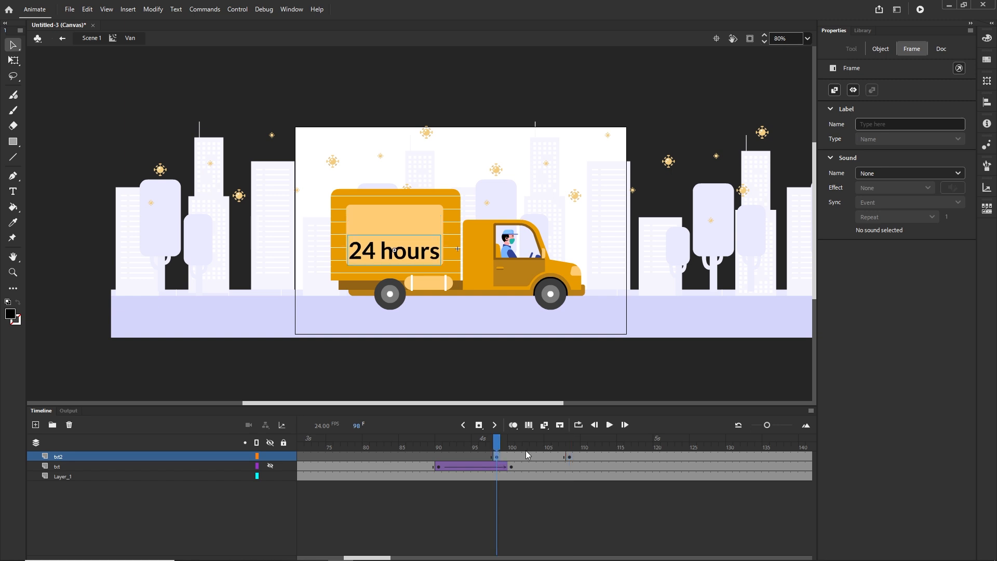
- Apply an Alpha color effect to the "24 hours" instance at frame 98, making it fully transparent
left_click(416, 250)
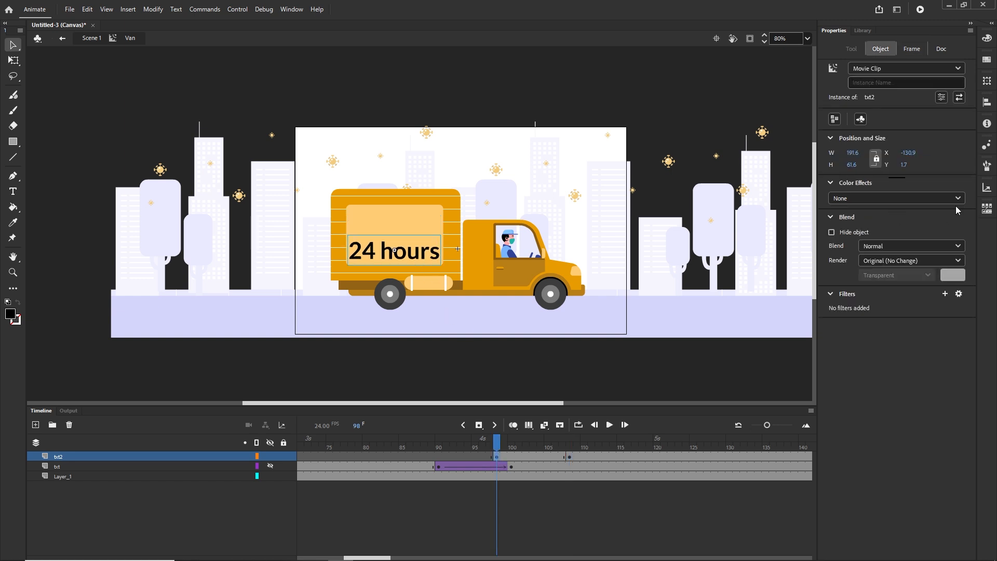
left_click(882, 198)
left_click(846, 262)
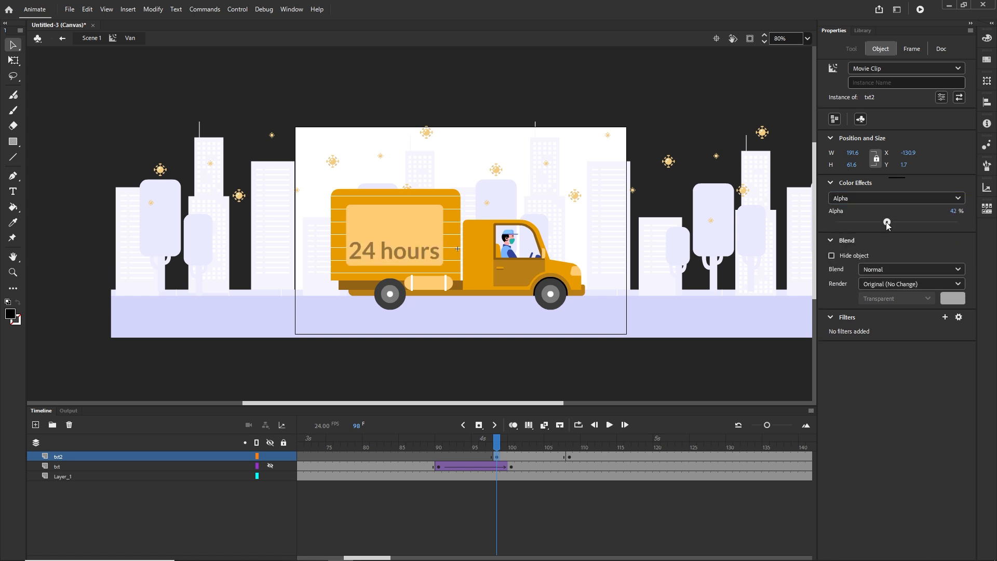
- Create a classic tween between frames 98 and 108 on the txt2 layer and preview it around frame 102
left_click(540, 456)
right_click(540, 456)
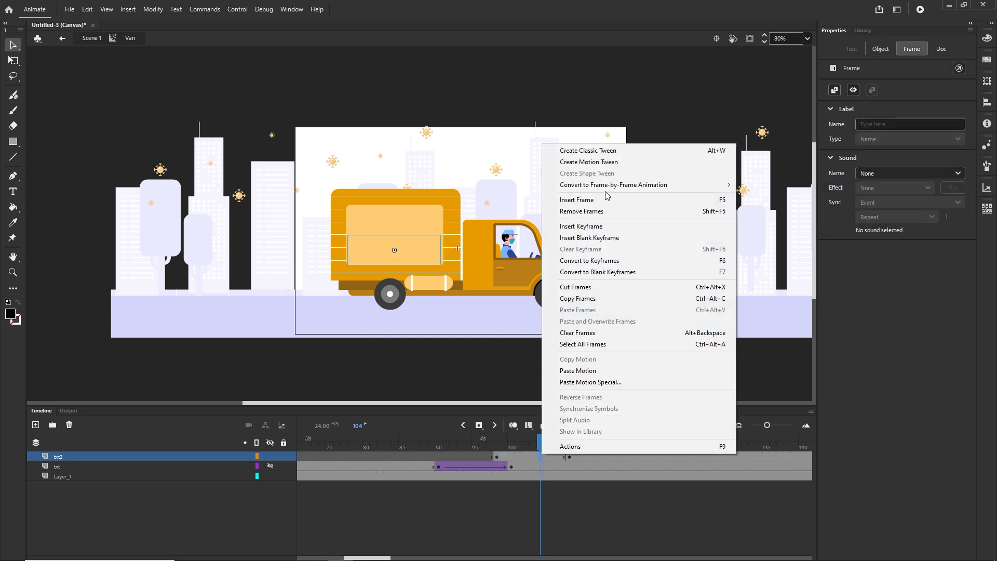
left_click(582, 151)
left_click(529, 441)
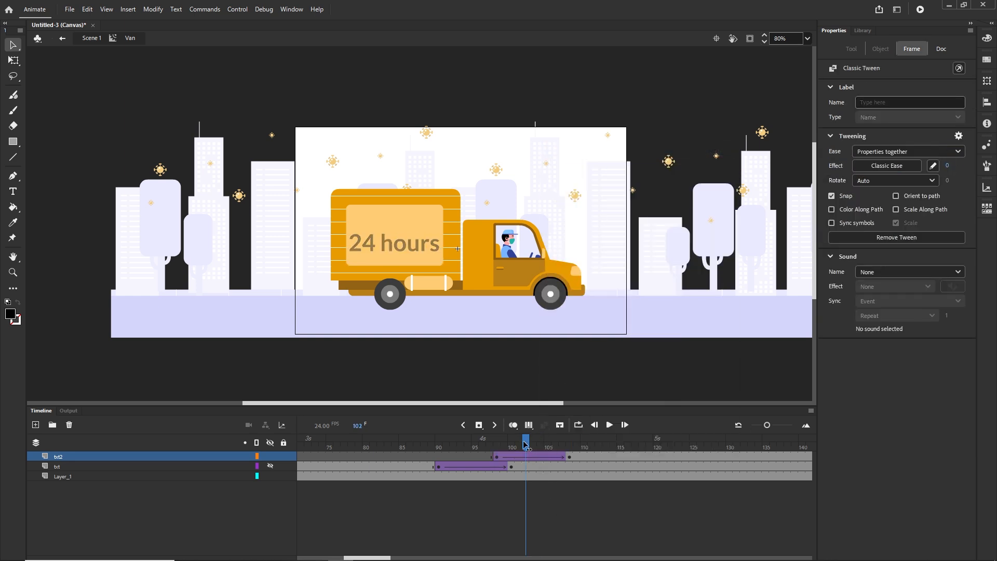
- Set the txt2 tween's easing to Quad Ease-Out and scrub through it to frame 102
left_click(497, 458)
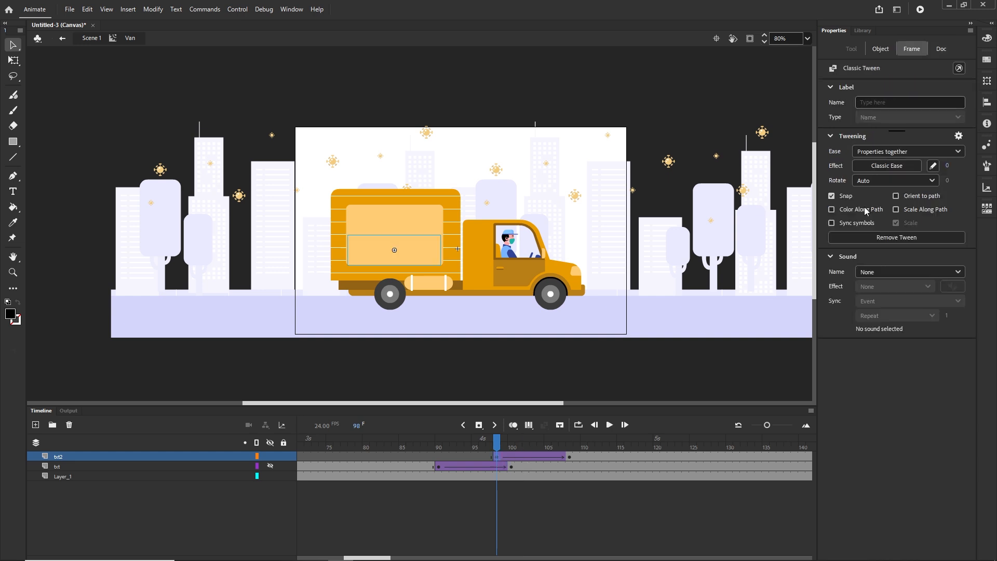
left_click(893, 174)
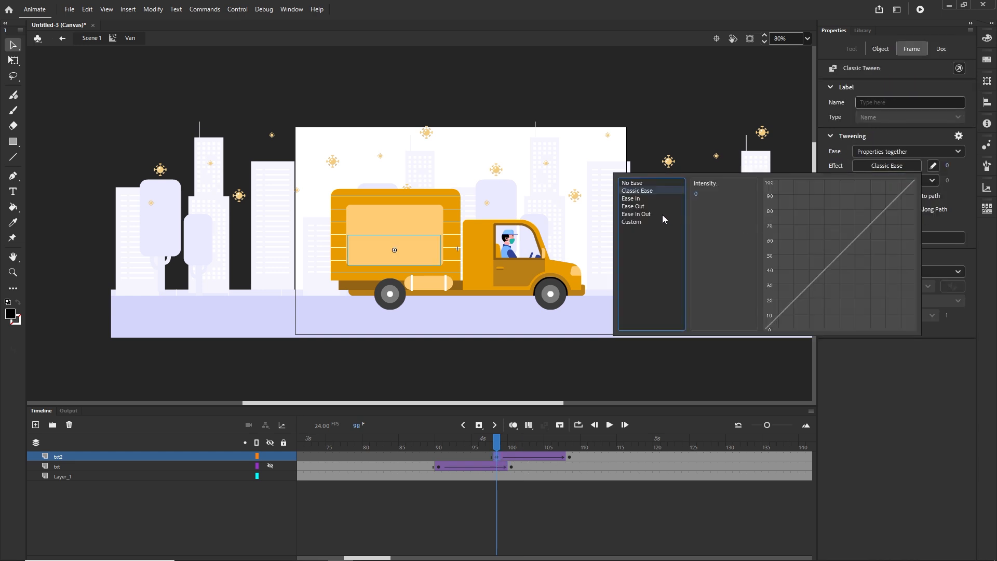
left_click(637, 208)
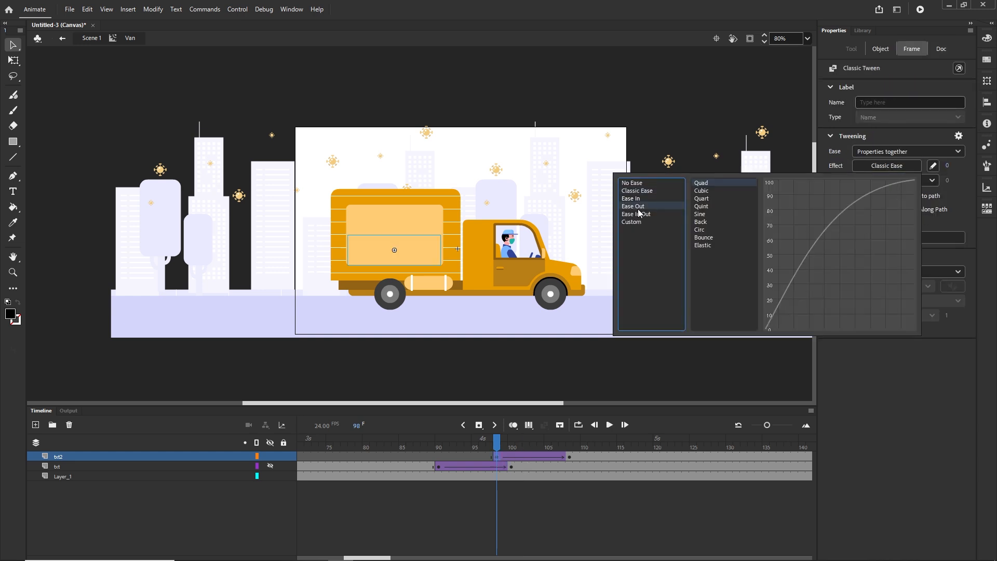
left_click(705, 185)
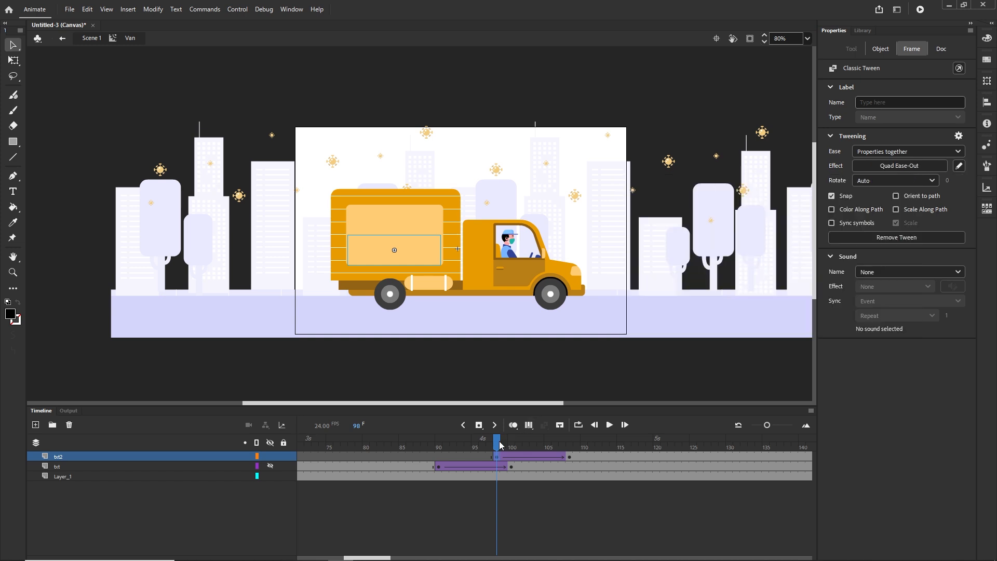
left_click_drag(497, 443, 527, 444)
- Show the txt layer again and scrub through the label transition to frame 109
left_click(249, 485)
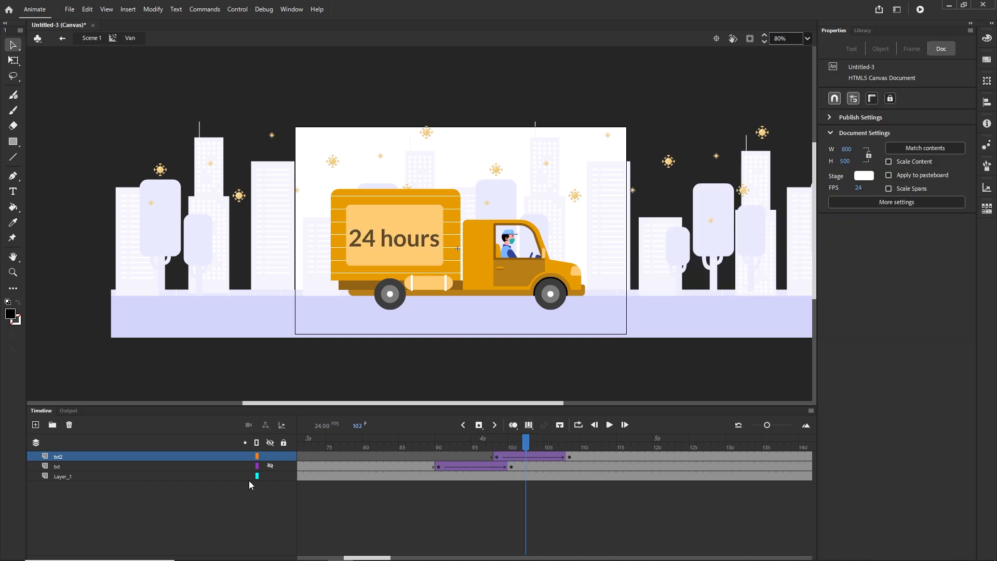
left_click_drag(526, 442, 578, 439)
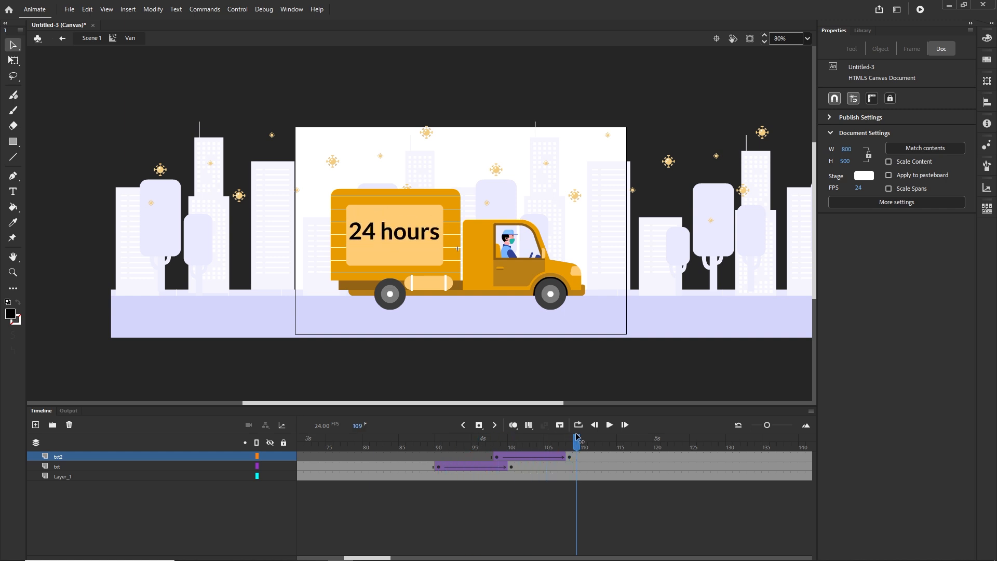
- Return to Scene 1, test the animation with both labels in the browser, and switch back to Animate
left_click(89, 39)
key("ctrl+Return")
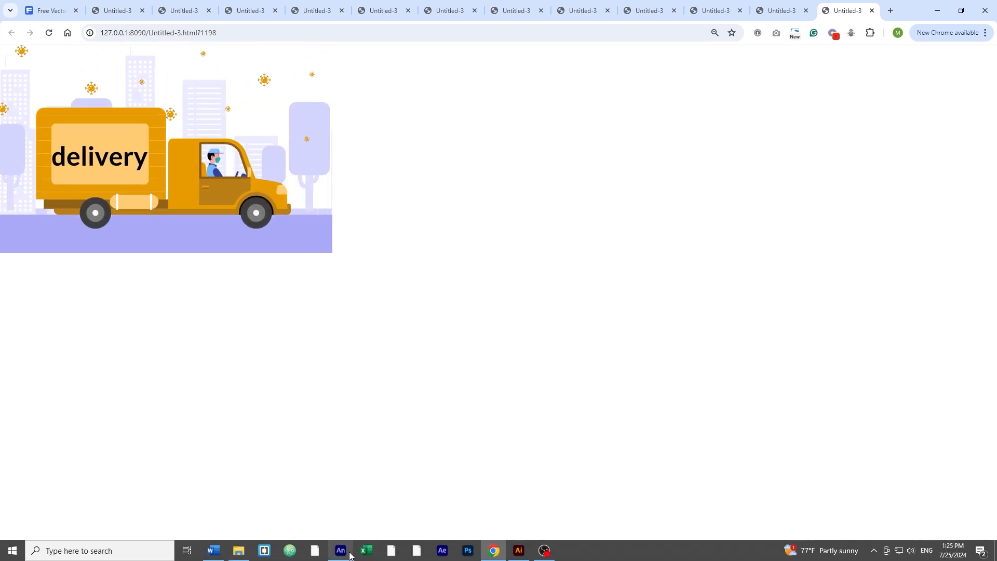
left_click(340, 551)
left_click(41, 410)
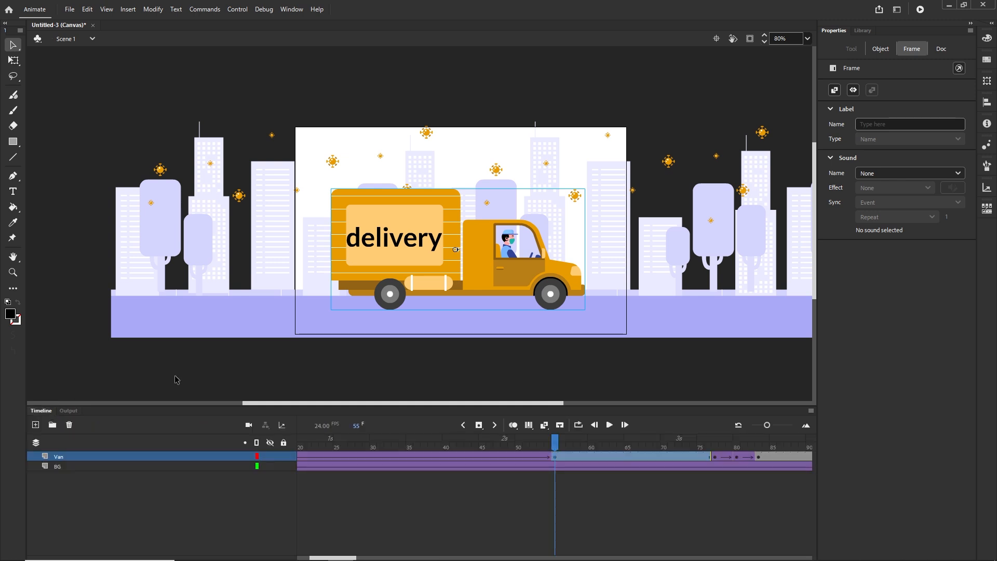
left_click(177, 380)
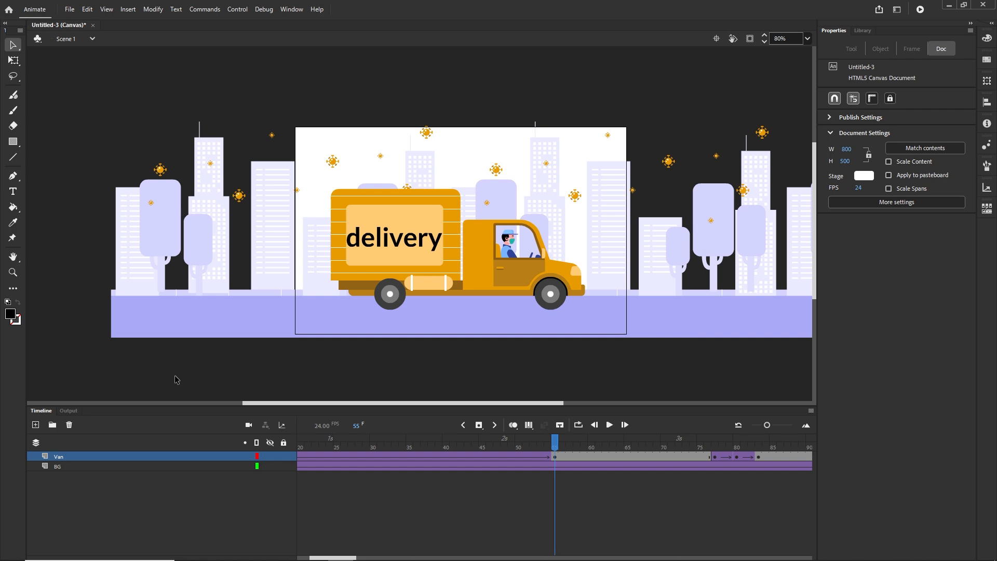
- Start saving the document and browse to the tutorial folder inside Tutorials Record > 87 delivery animation
key("ctrl+s")
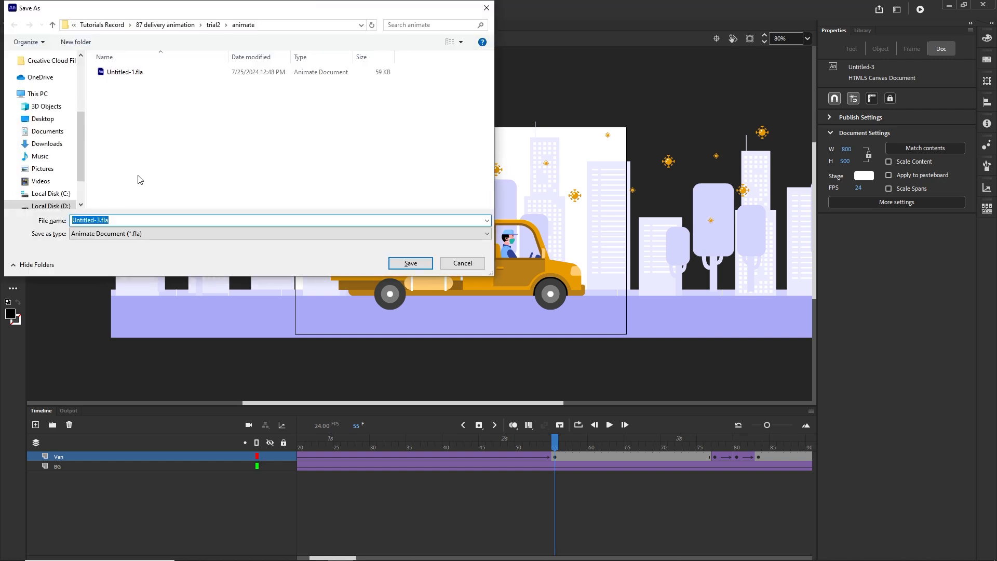
left_click(101, 24)
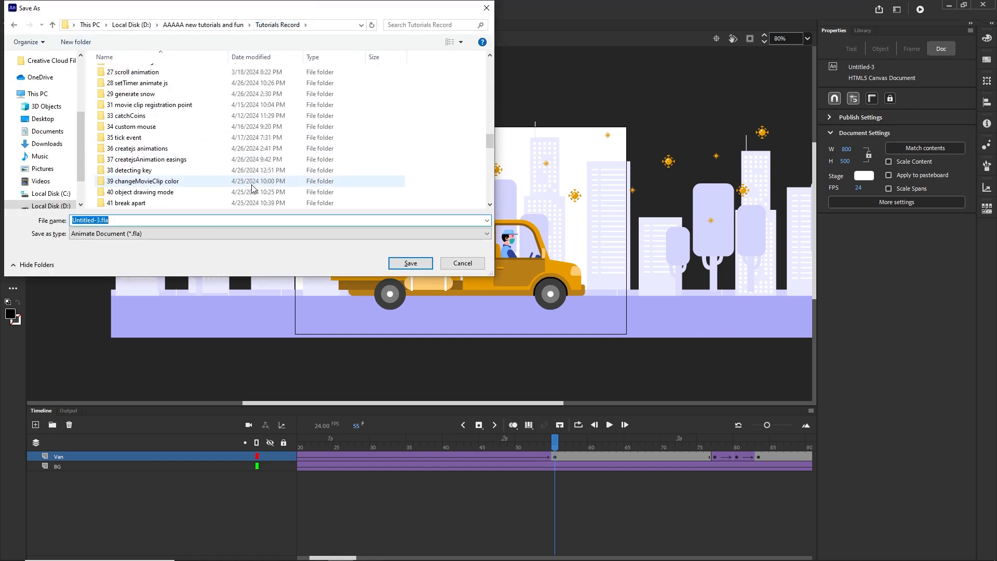
scroll(244, 197, "down", 5)
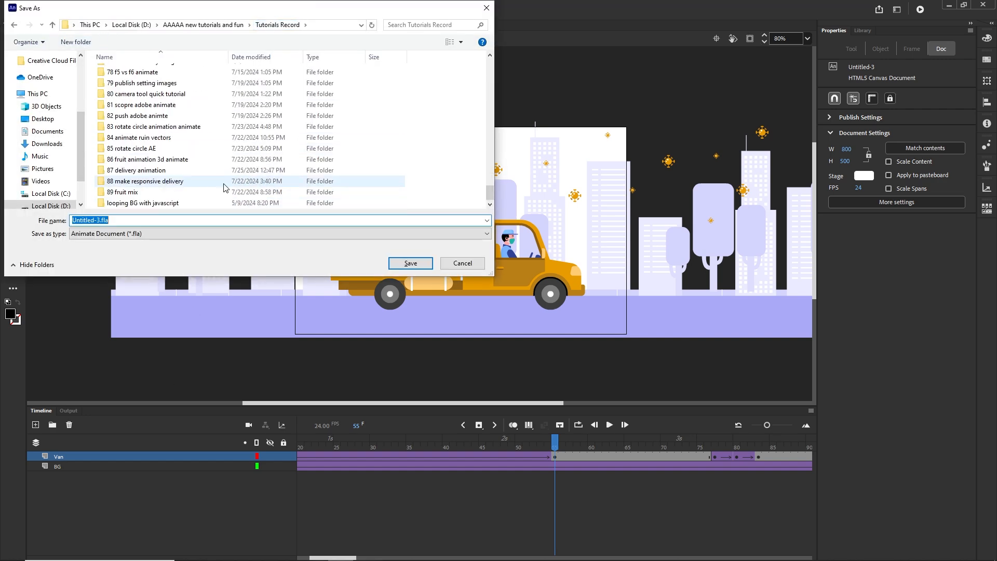
double_click(164, 171)
left_click(123, 96)
double_click(123, 97)
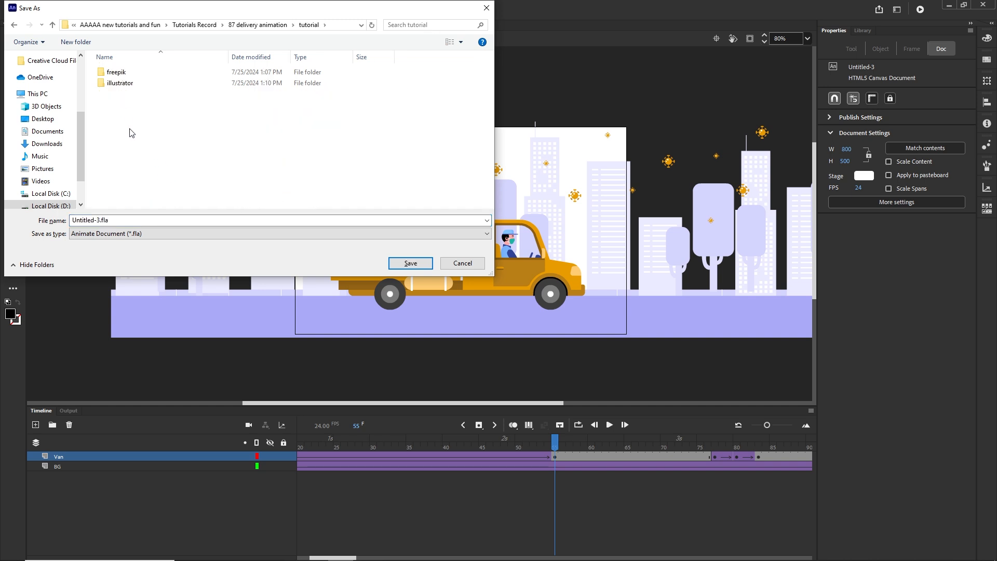
- Create a new folder named animate inside the tutorial folder
right_click(130, 128)
mouse_move(235, 266)
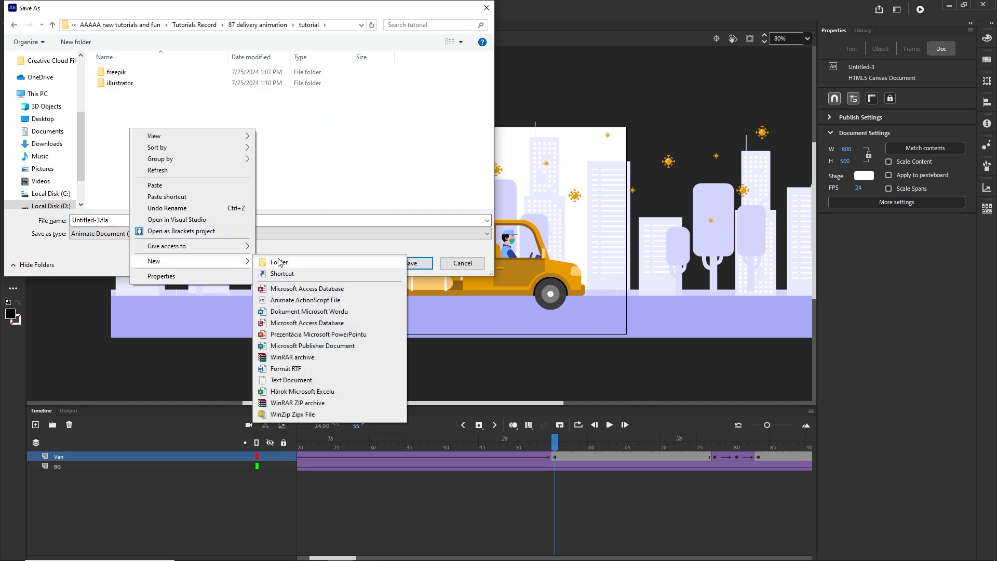
left_click(281, 262)
type("animate")
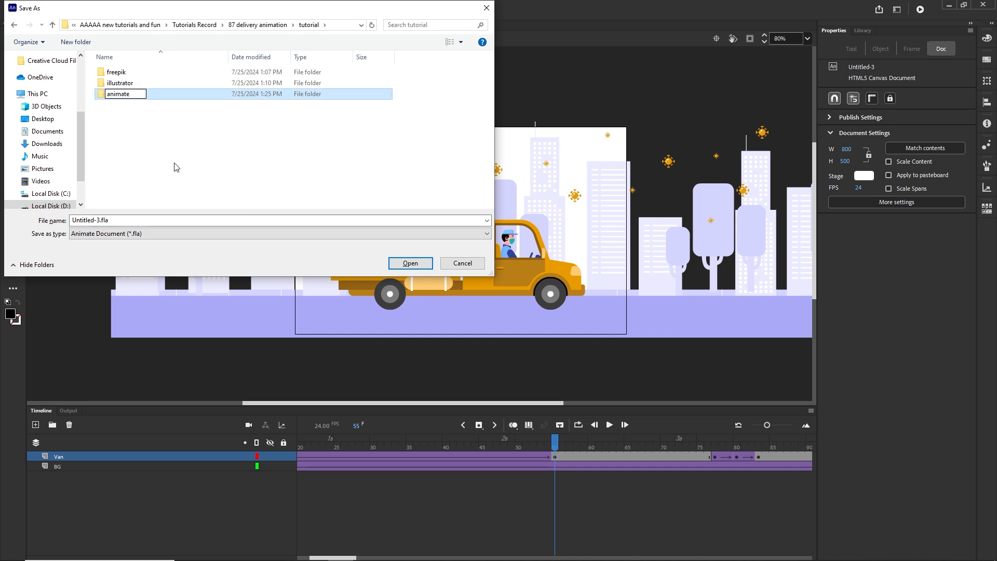
left_click(125, 105)
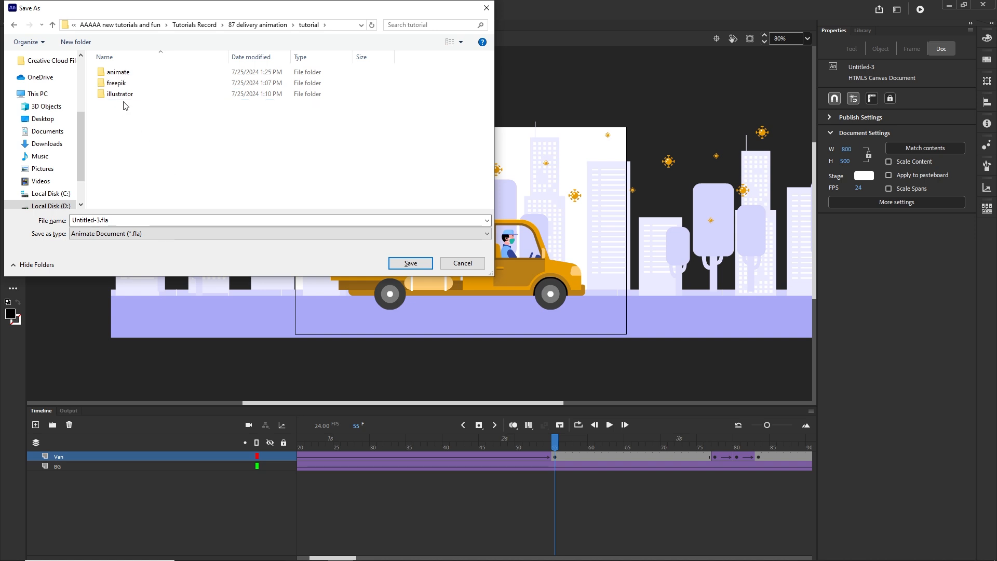
- Save the document as an Animate Document named delivery in the animate folder
double_click(117, 72)
left_click(122, 220)
type("delivery")
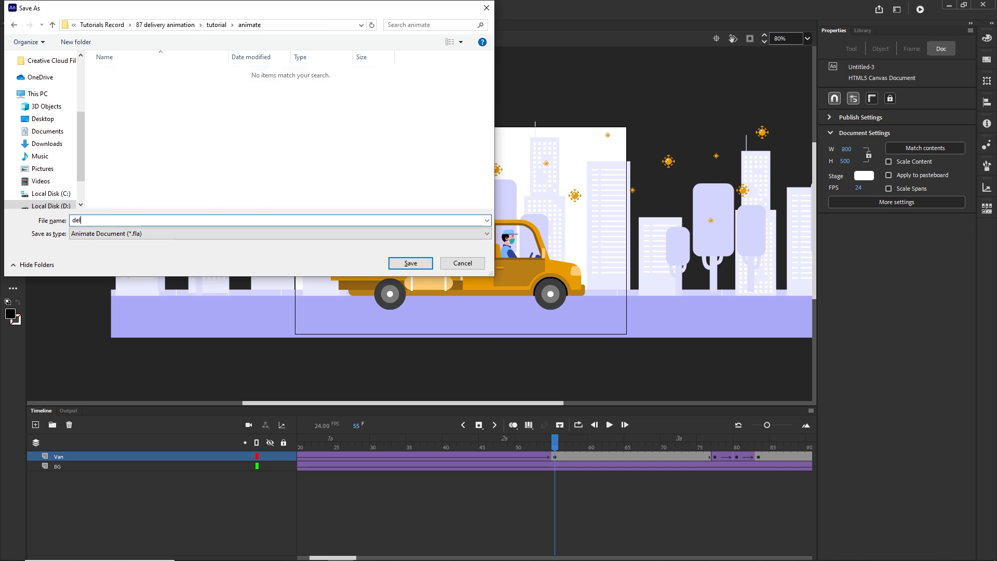
left_click(411, 262)
- Switch to File Explorer, open the tutorial project's animate folder, and minimize the window
left_click(250, 554)
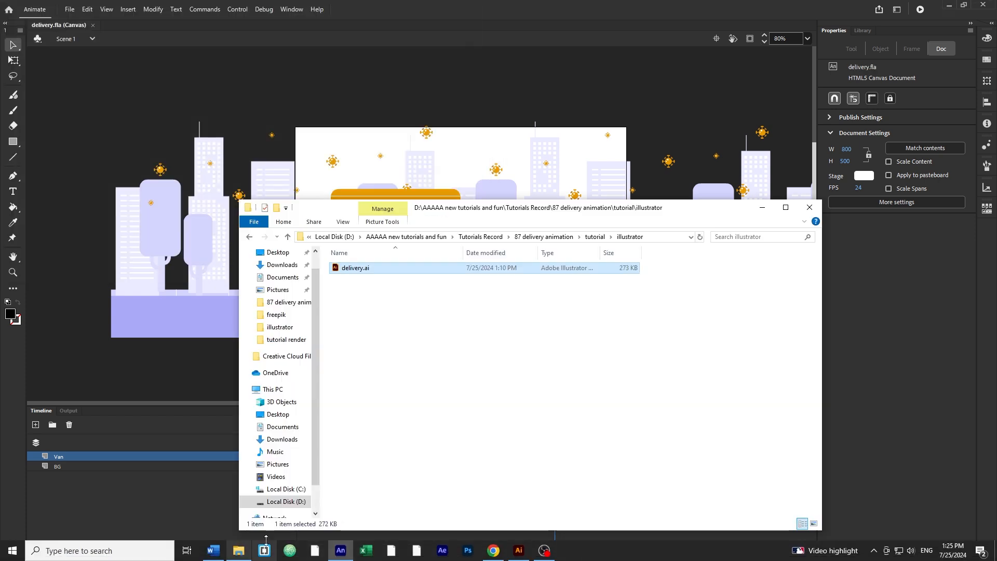
left_click(595, 236)
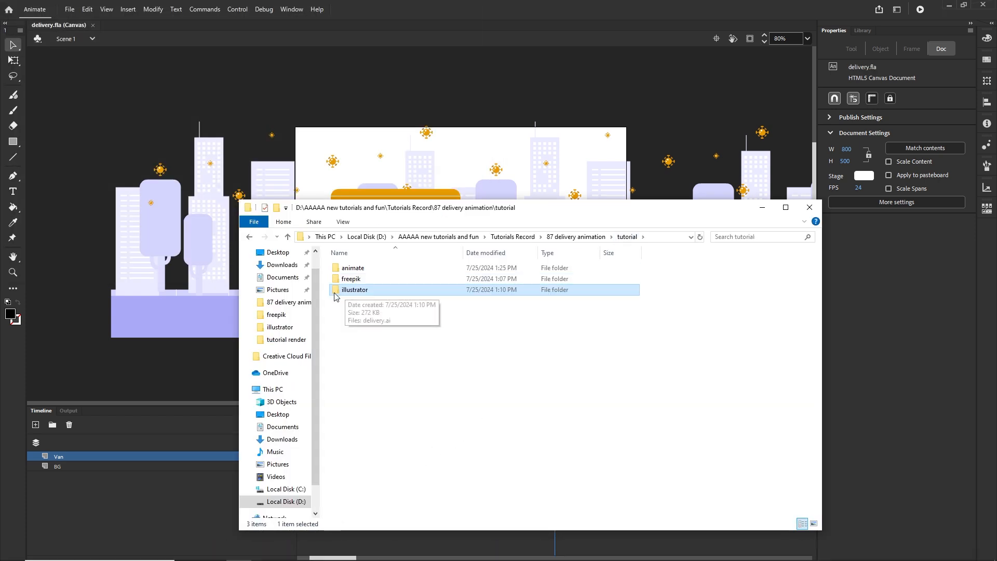
left_click(358, 269)
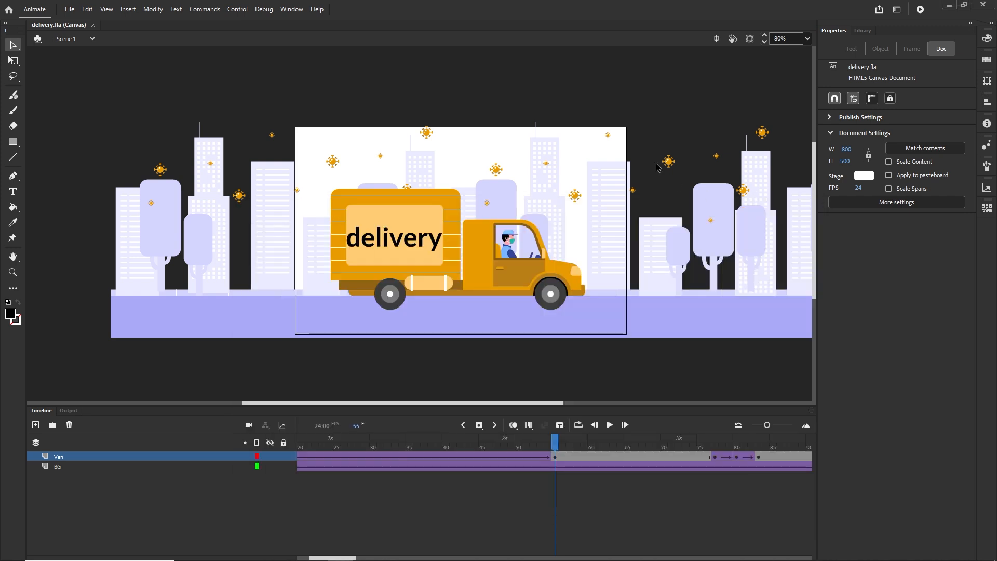
left_click(762, 207)
- Test the saved animation in the browser and inspect the published files in File Explorer
key("ctrl+Return")
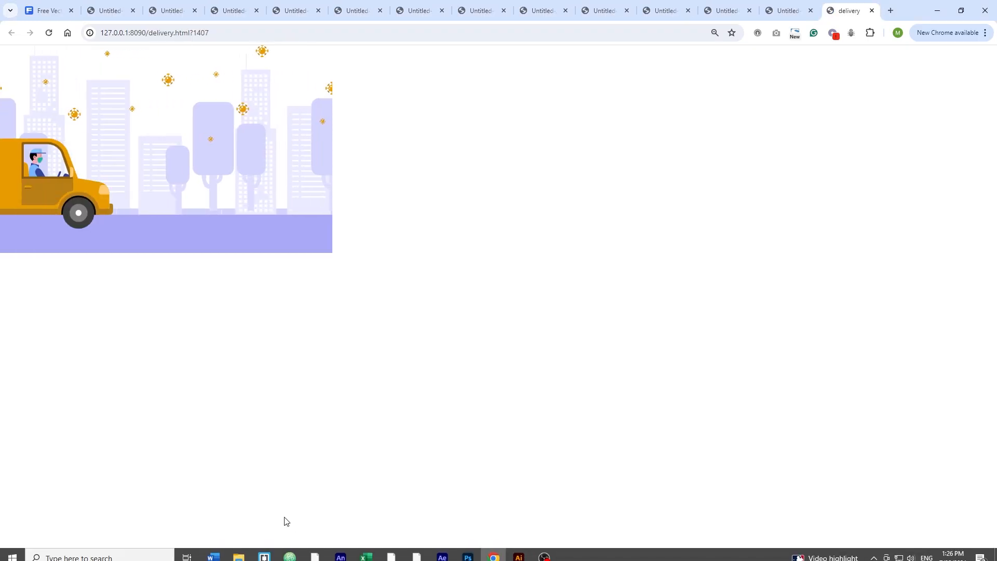
left_click(238, 557)
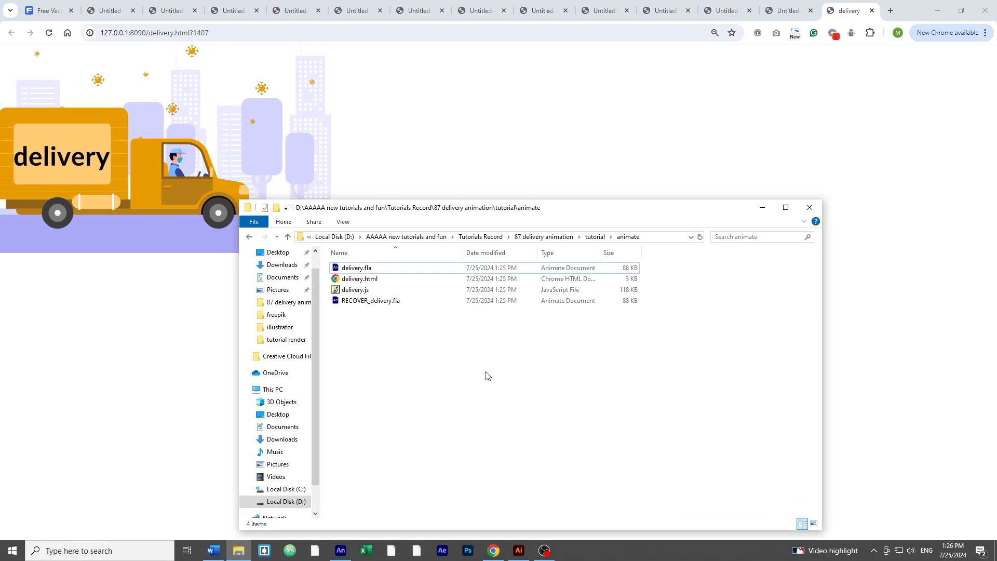
- Delete the published delivery.js and delivery.html files from the animate folder
left_click(360, 291)
key("Delete")
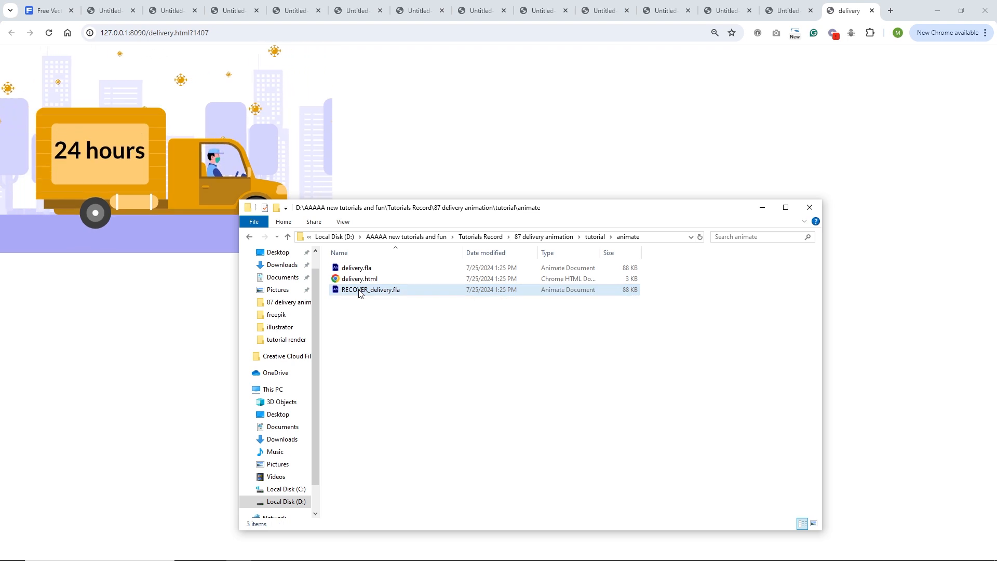
left_click(361, 279)
key("Delete")
- Switch to Animate and browse for a publish destination in the 87 delivery animation project's tutorial\animate folder
mouse_move(414, 542)
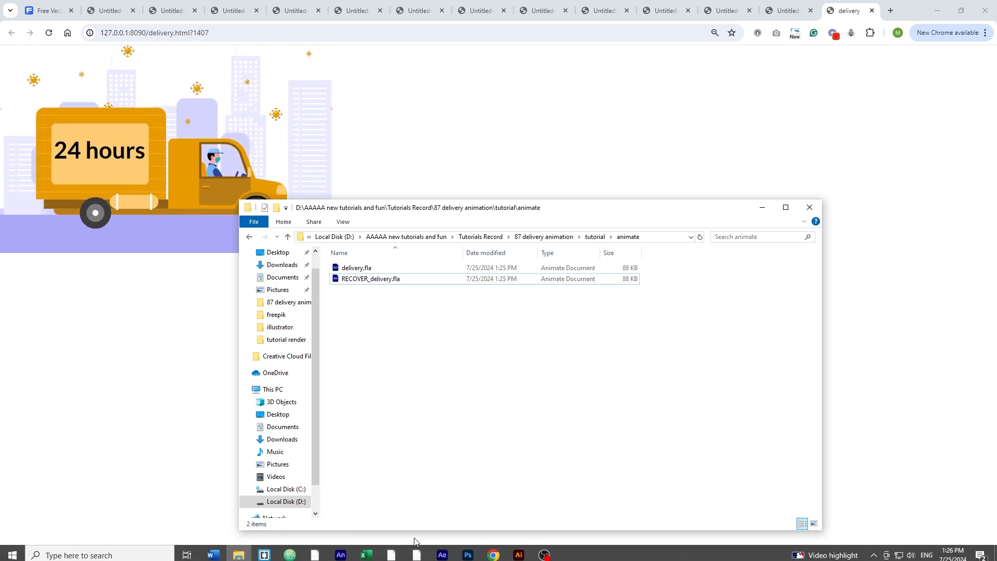
left_click(340, 551)
left_click(72, 10)
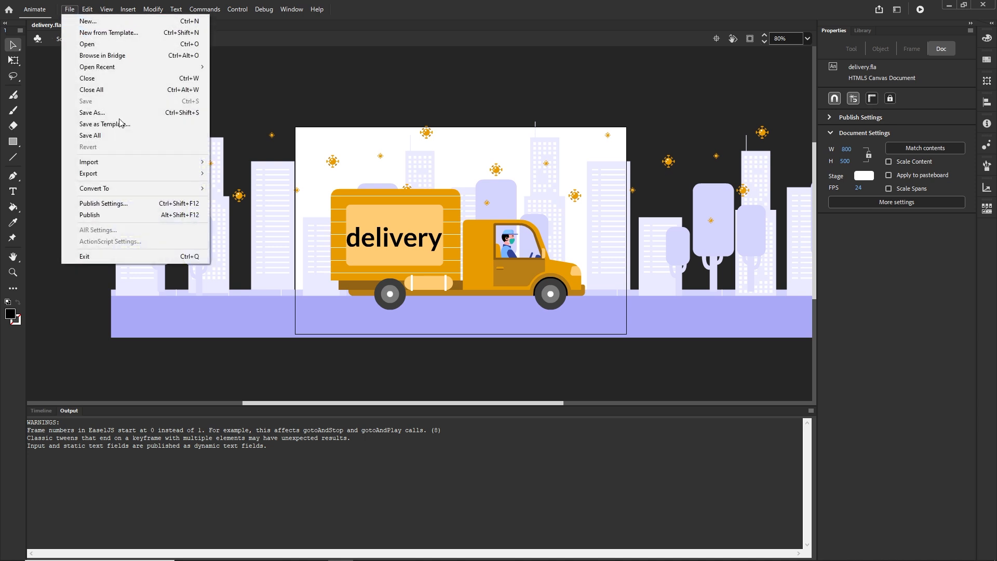
left_click(128, 204)
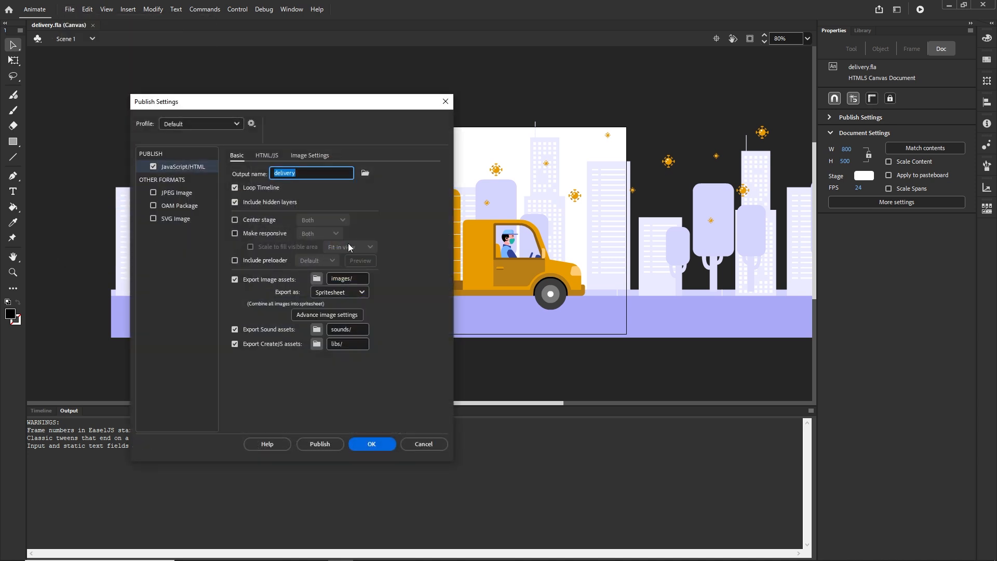
left_click(365, 173)
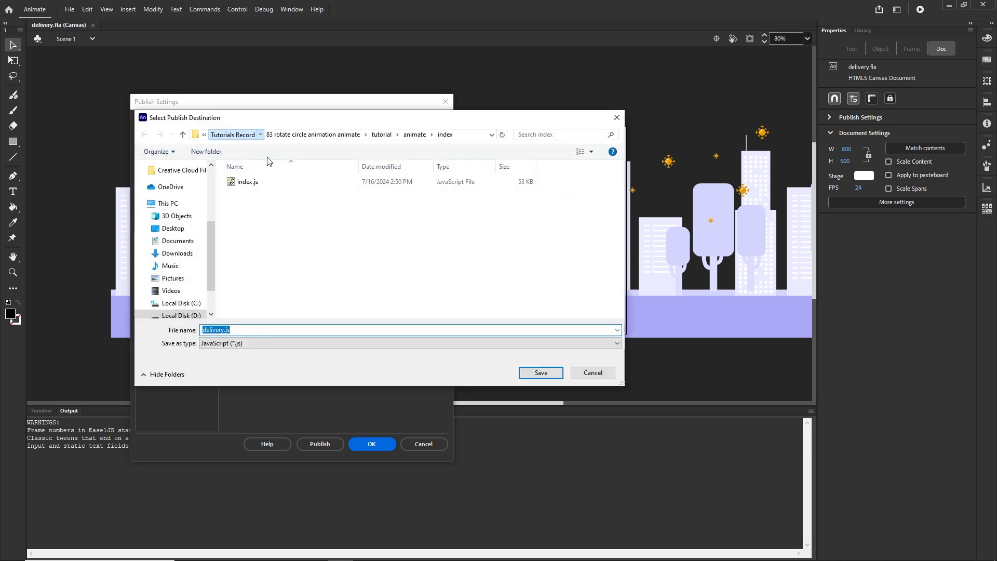
left_click(279, 281)
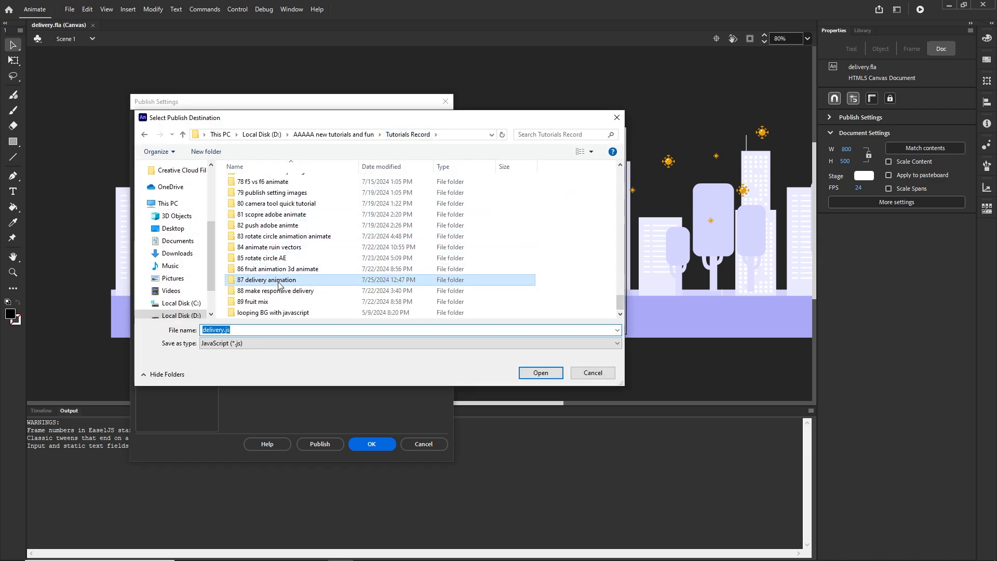
double_click(278, 281)
double_click(249, 205)
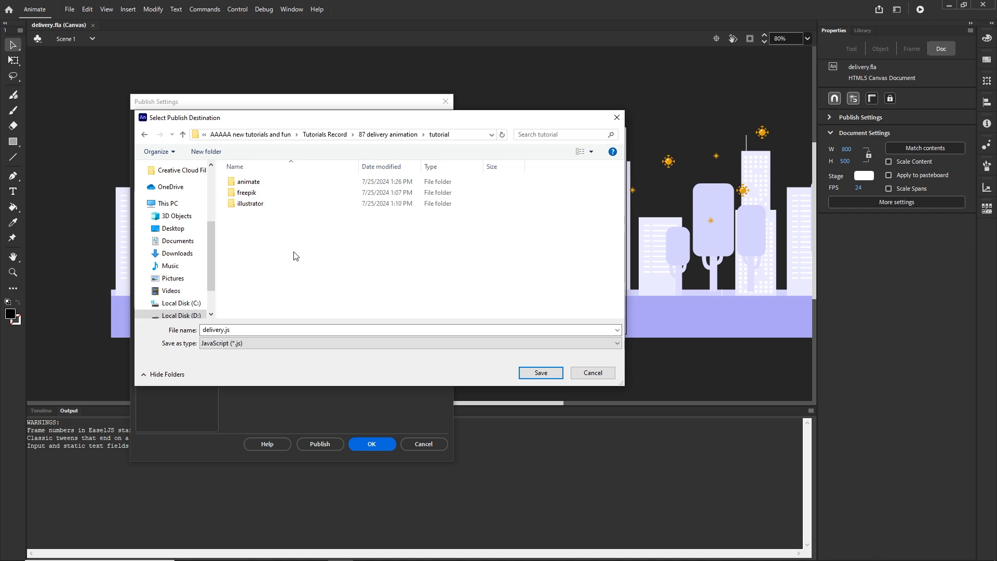
double_click(248, 182)
- Create a new folder named index inside the animate folder
right_click(262, 208)
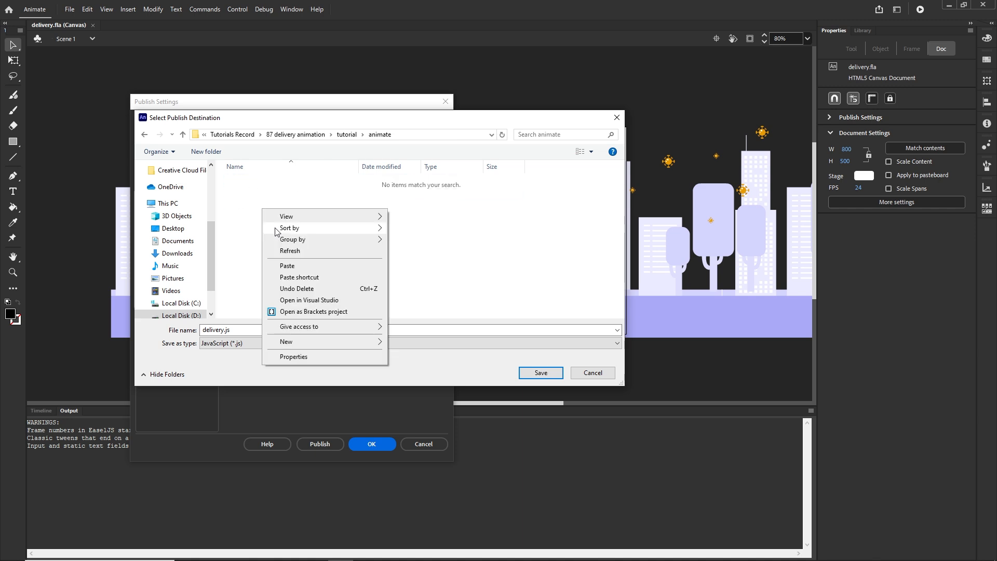
mouse_move(363, 342)
left_click(419, 342)
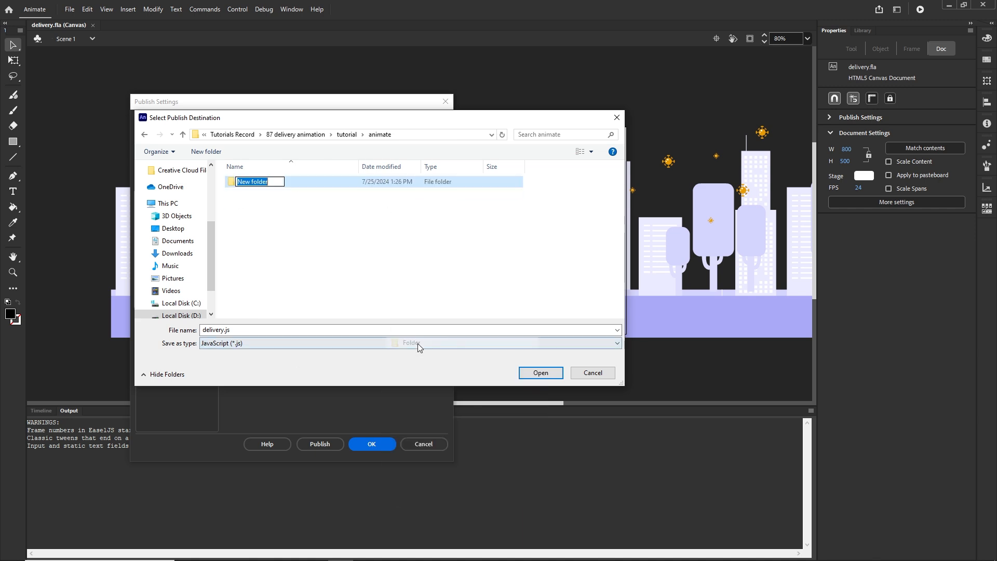
type("index")
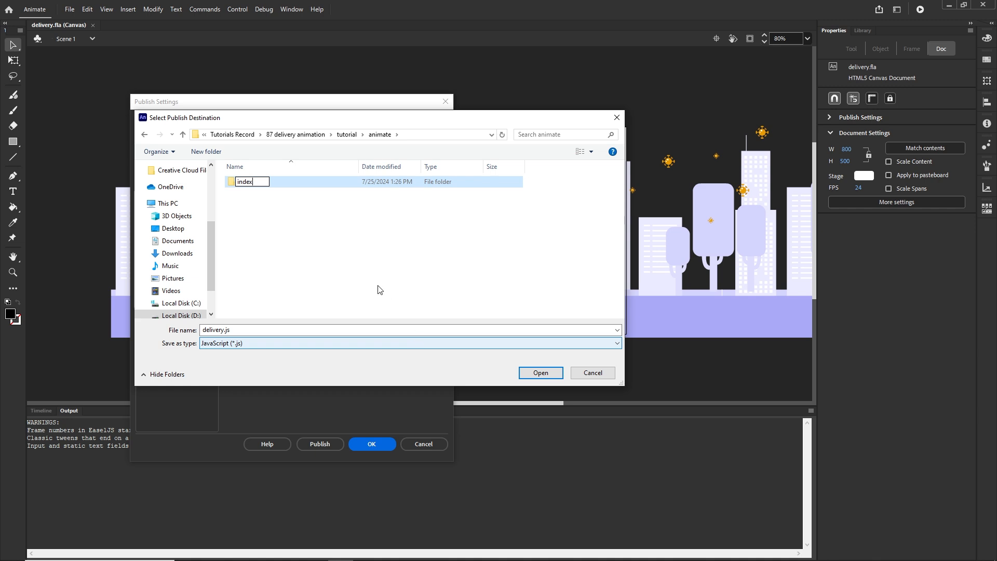
left_click(249, 201)
- Set the publish output to delivery.js inside the index folder and accept the publish settings
double_click(254, 182)
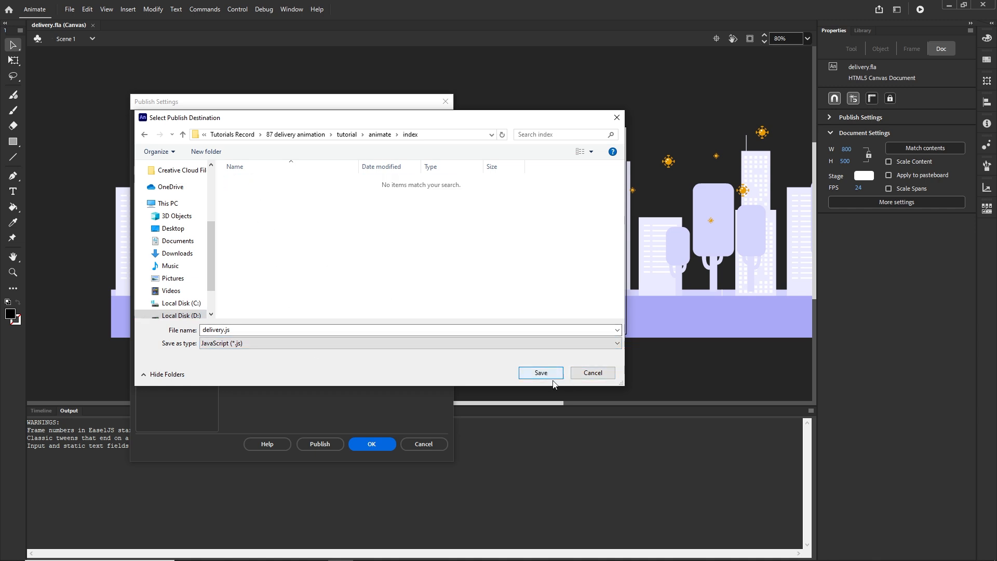
left_click(540, 380)
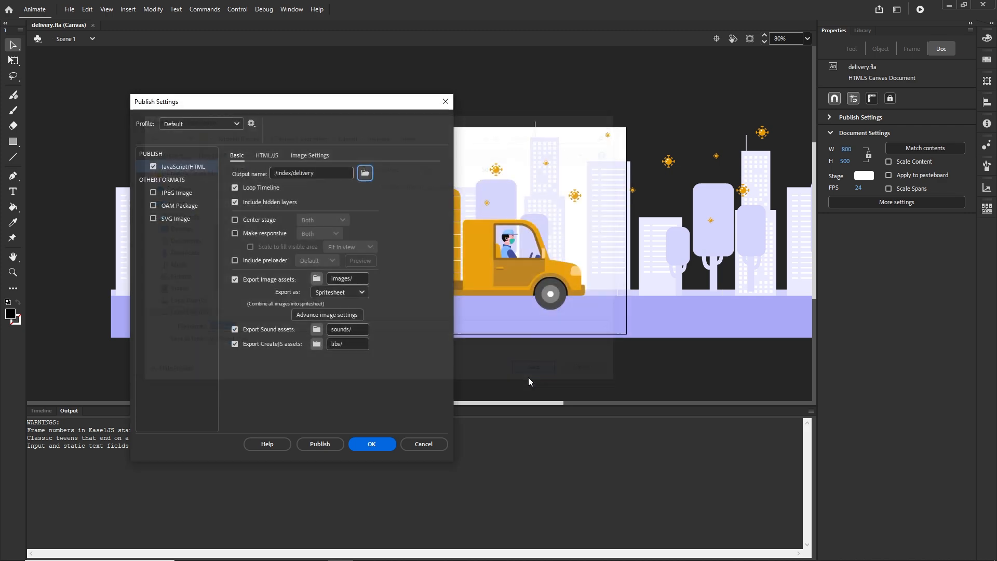
left_click(379, 442)
- Publish the animation and open delivery.html from the index folder in the browser through File Explorer
left_click(69, 9)
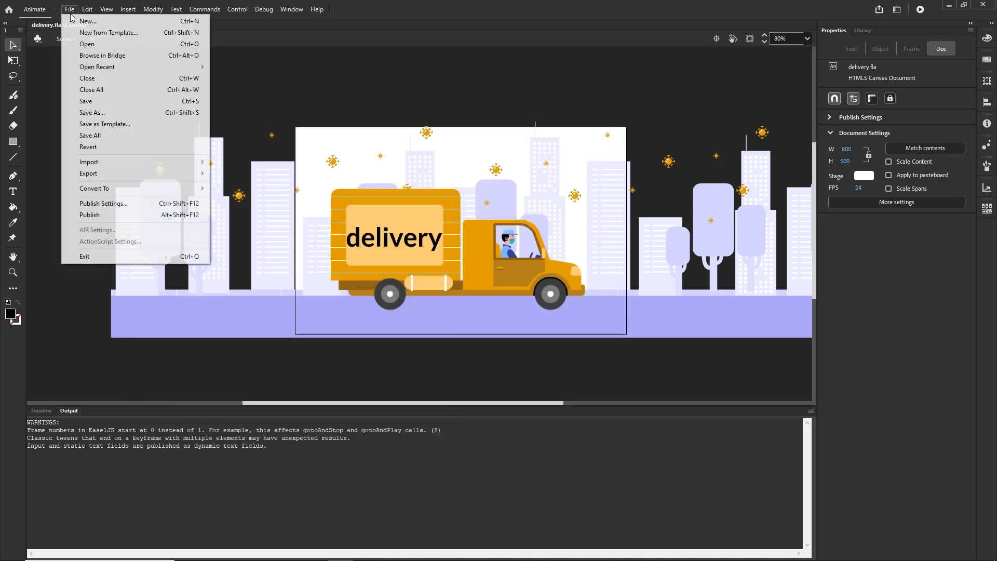
left_click(91, 214)
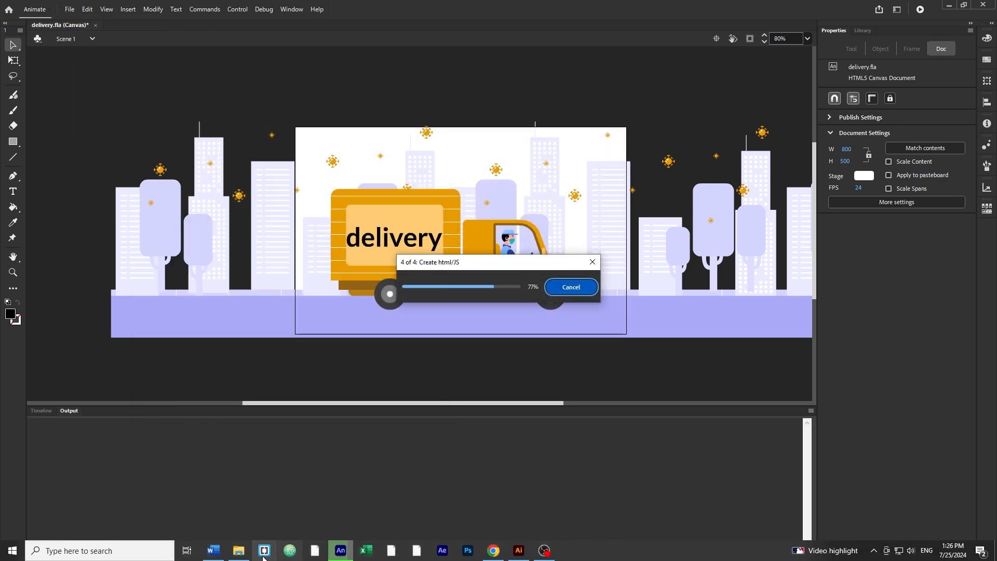
left_click(239, 550)
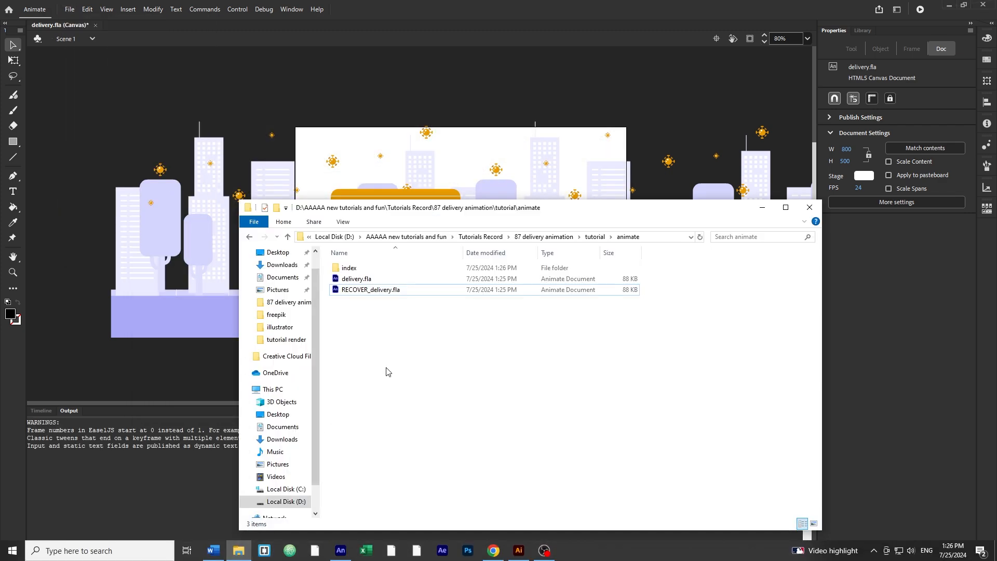
double_click(353, 268)
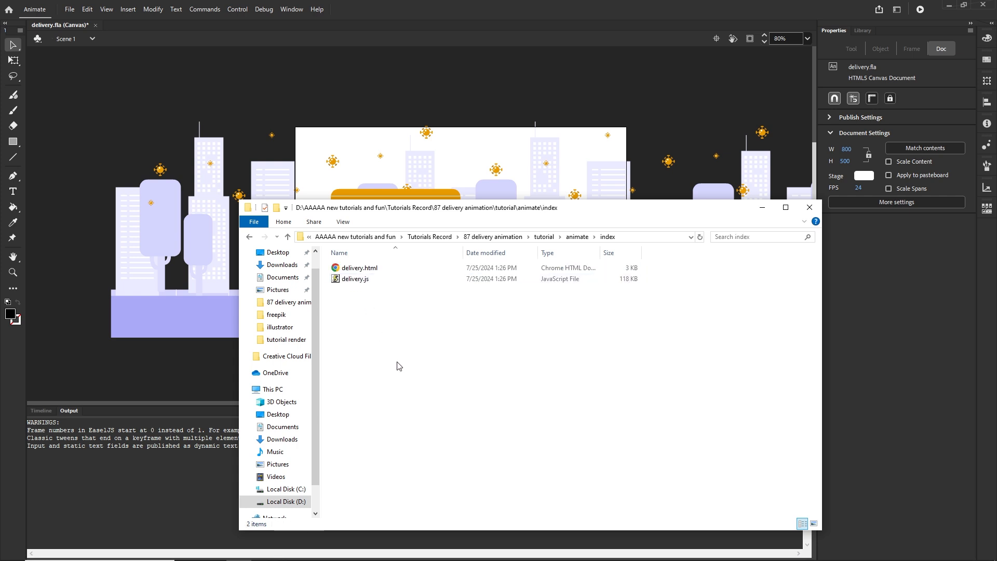
left_click(347, 279)
left_click(354, 268)
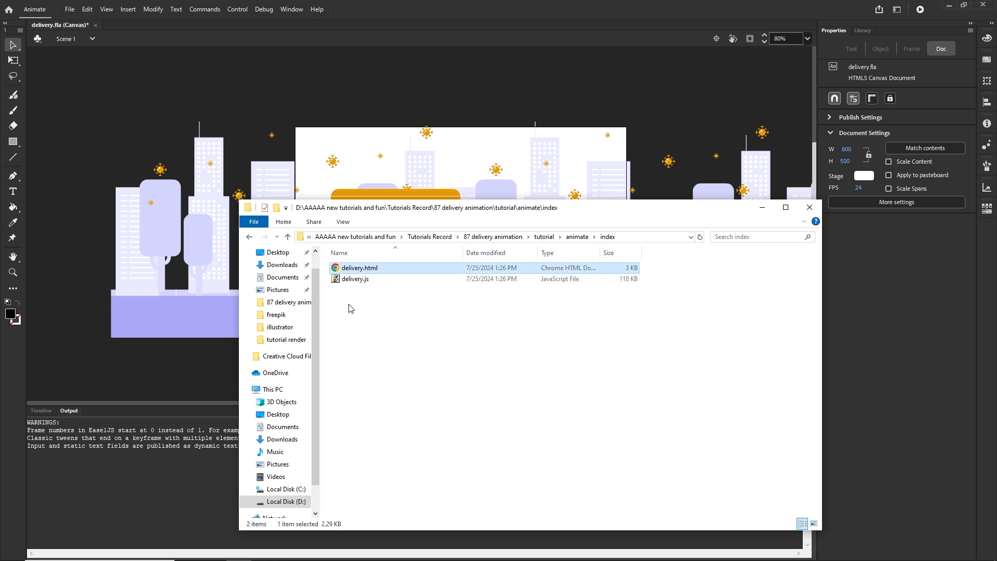
double_click(338, 270)
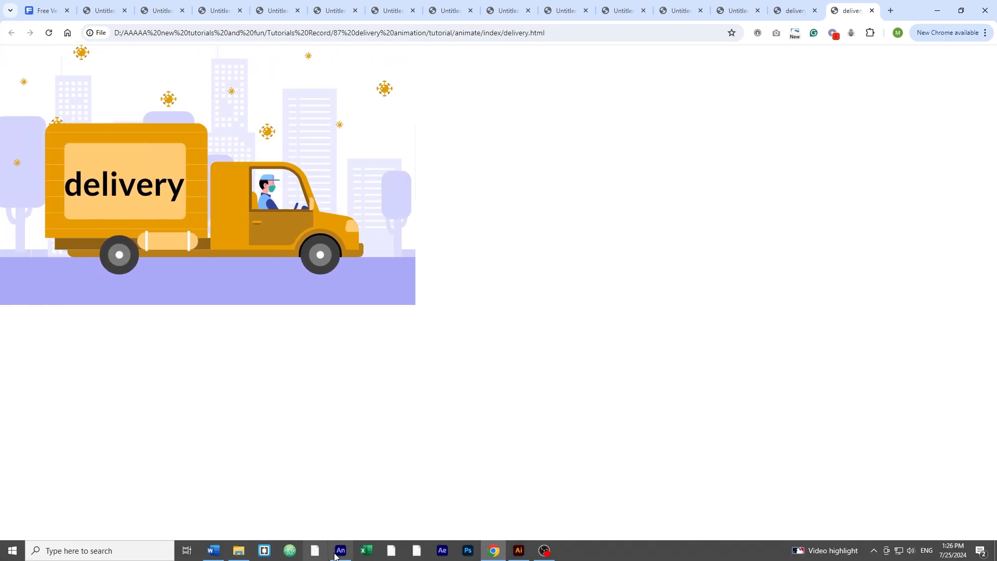
- Return to Animate and examine the image asset export formats in the publish settings without changing them
left_click(340, 550)
left_click(69, 9)
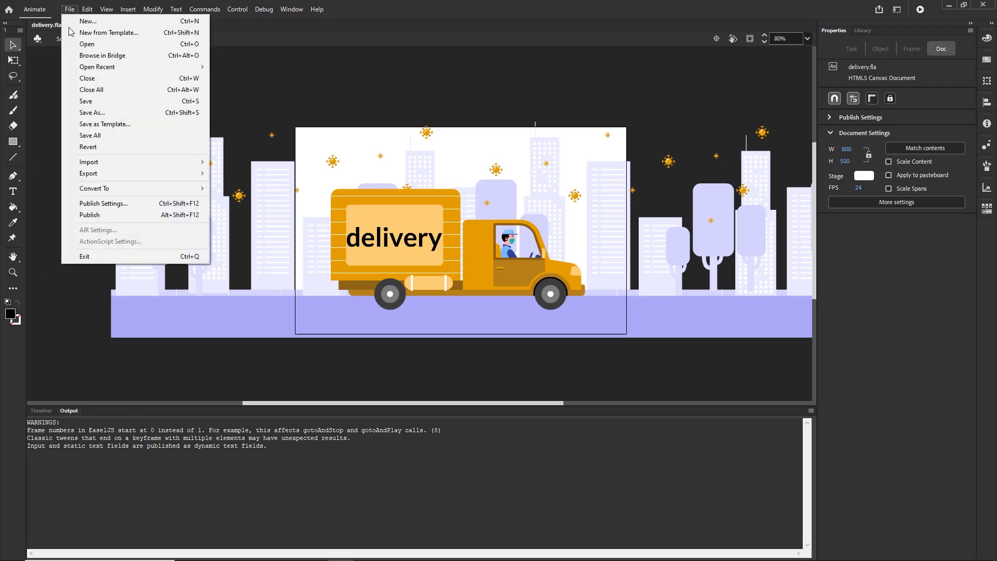
left_click(104, 203)
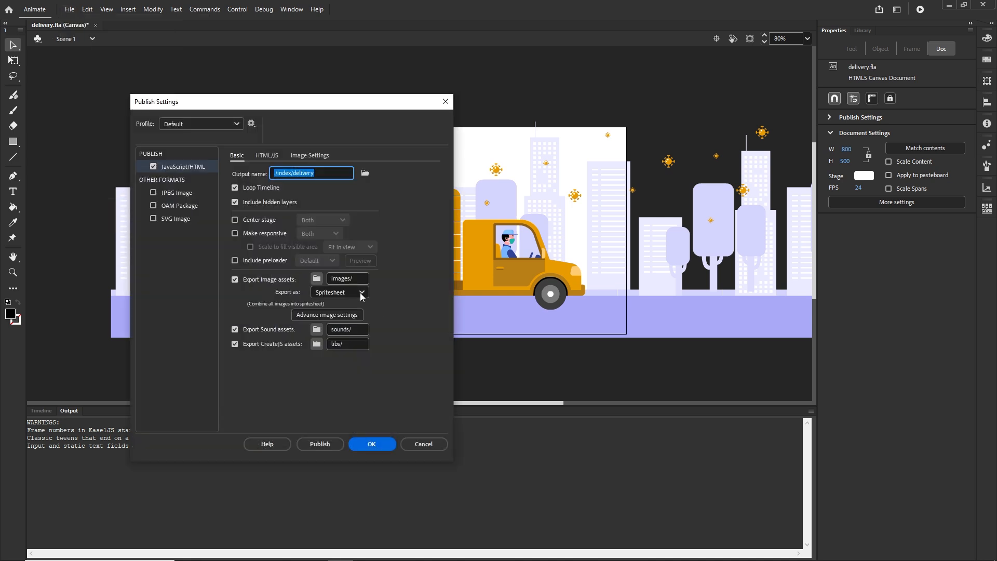
left_click(362, 293)
left_click(394, 307)
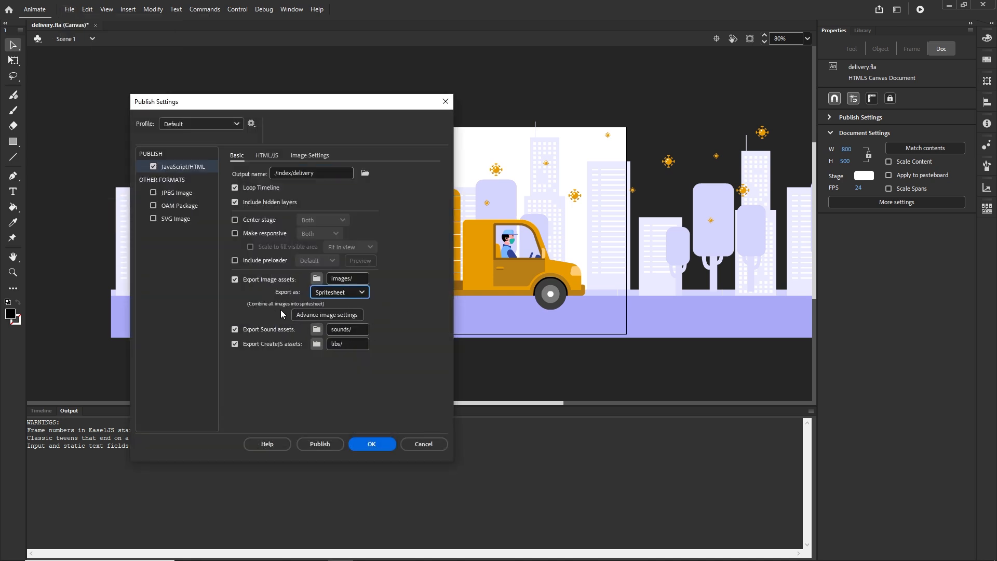
left_click(363, 296)
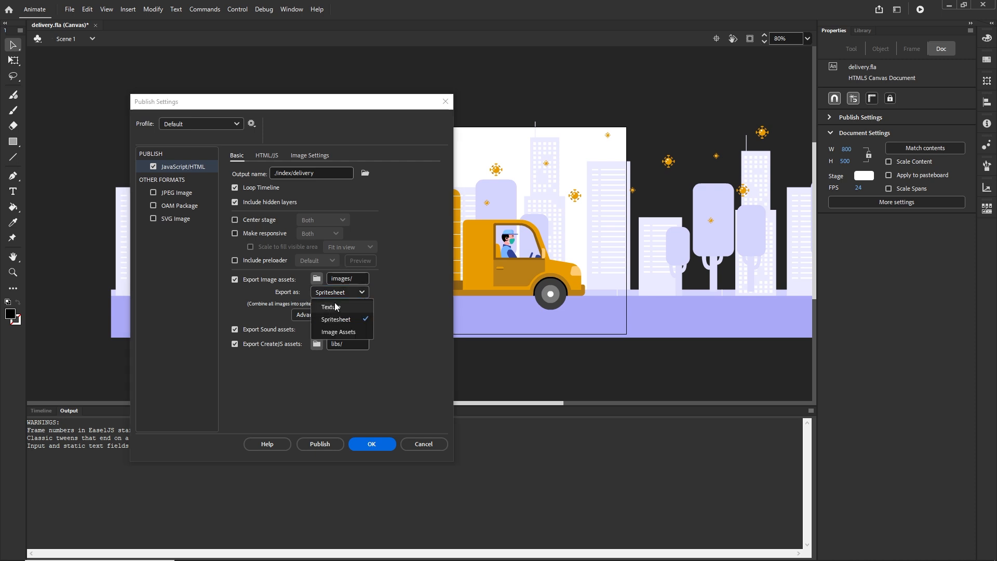
left_click(404, 312)
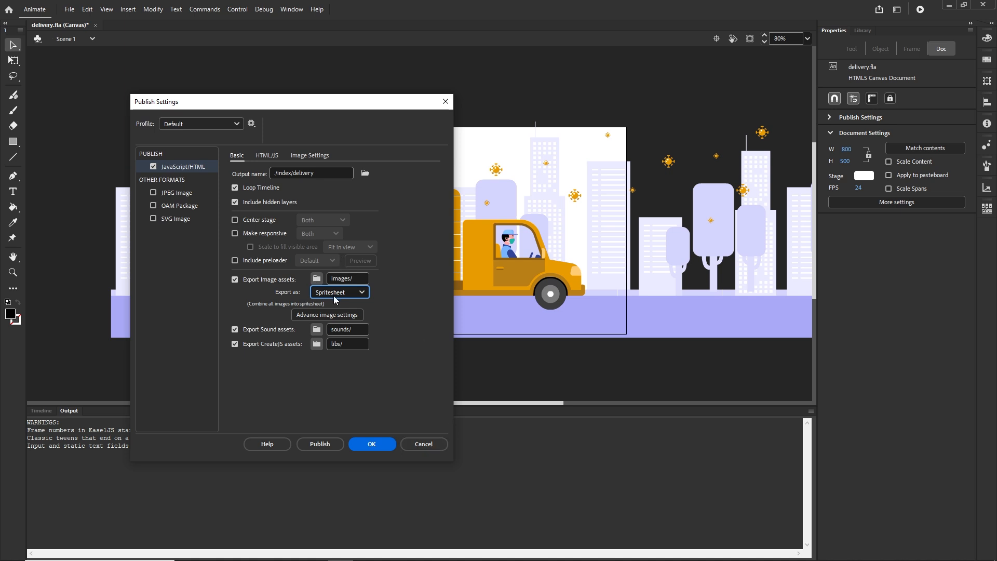
left_click(441, 448)
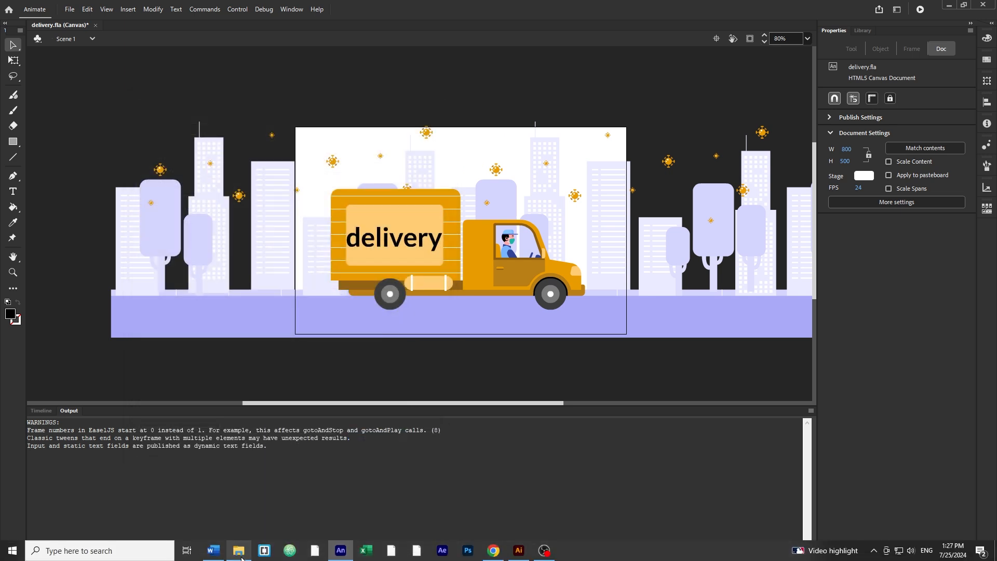
- Switch to File Explorer and compress the index folder into a zip archive in the animate folder
left_click(239, 551)
left_click(577, 237)
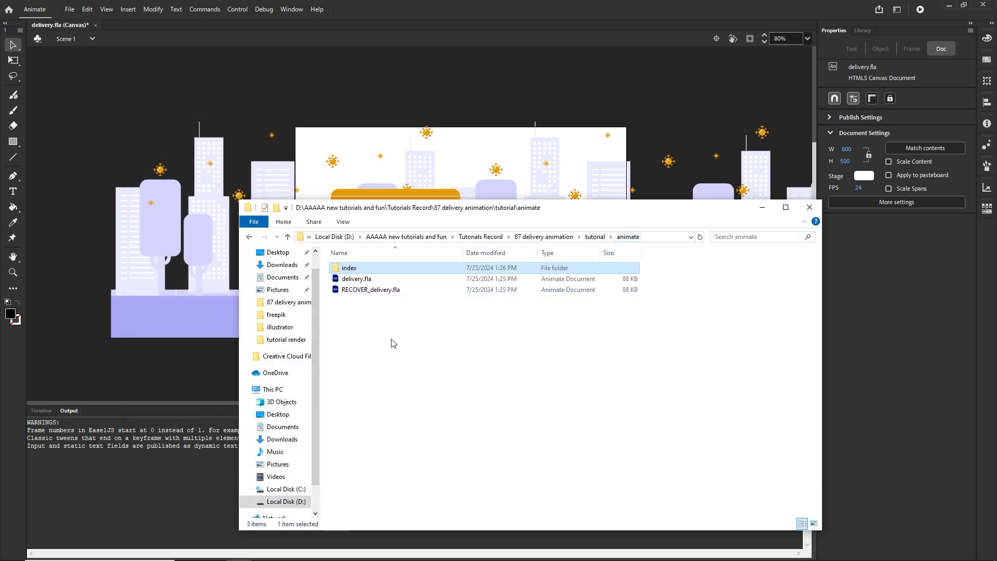
right_click(348, 270)
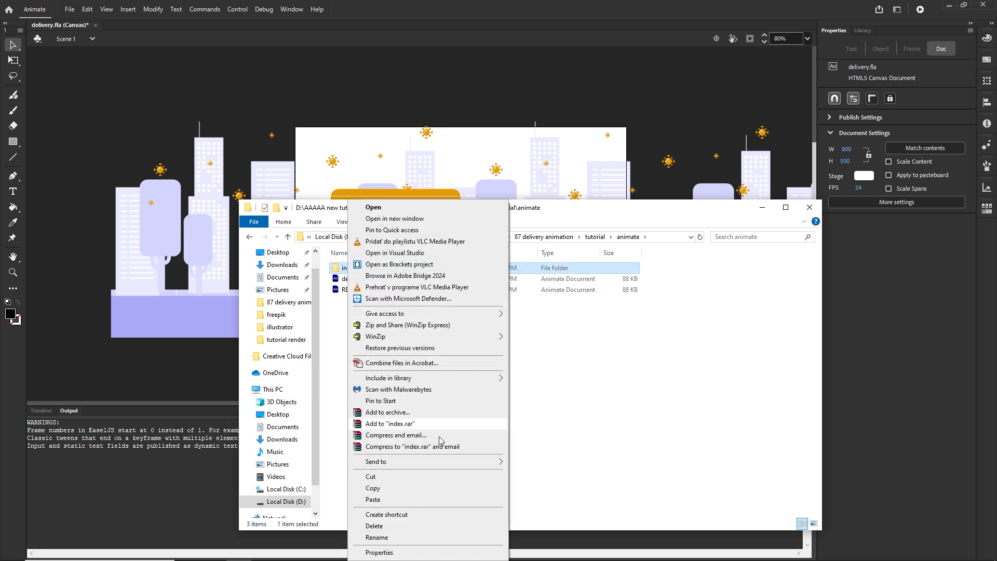
mouse_move(500, 461)
left_click(551, 473)
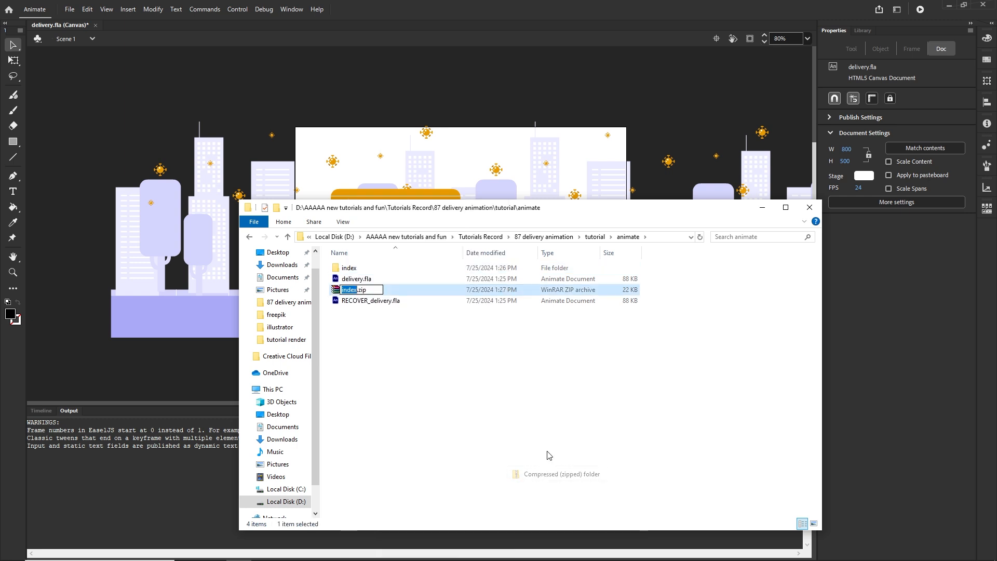
left_click(472, 389)
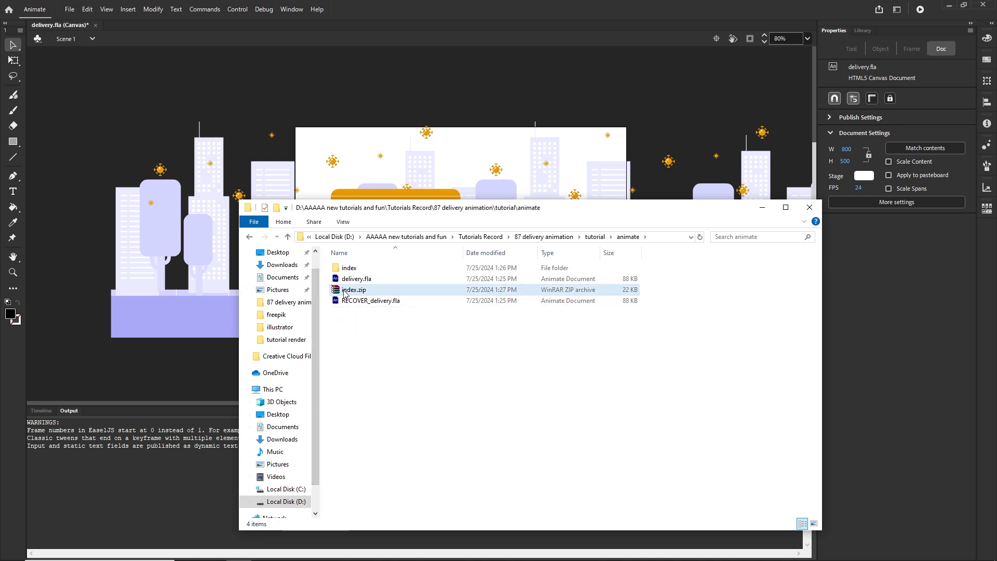
- Delete the index.zip archive and minimize the File Explorer window
left_click(344, 294)
key("Delete")
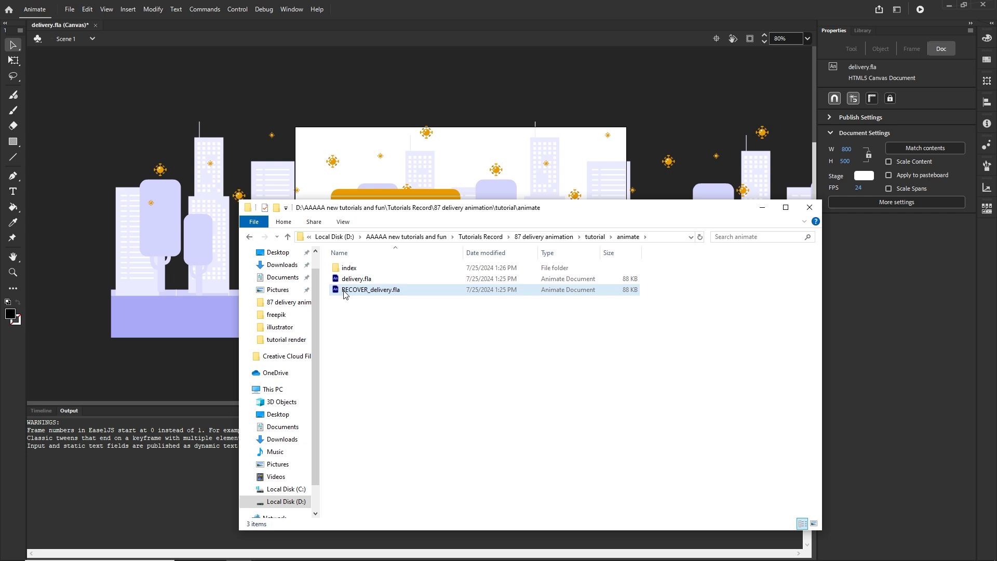
left_click(762, 207)
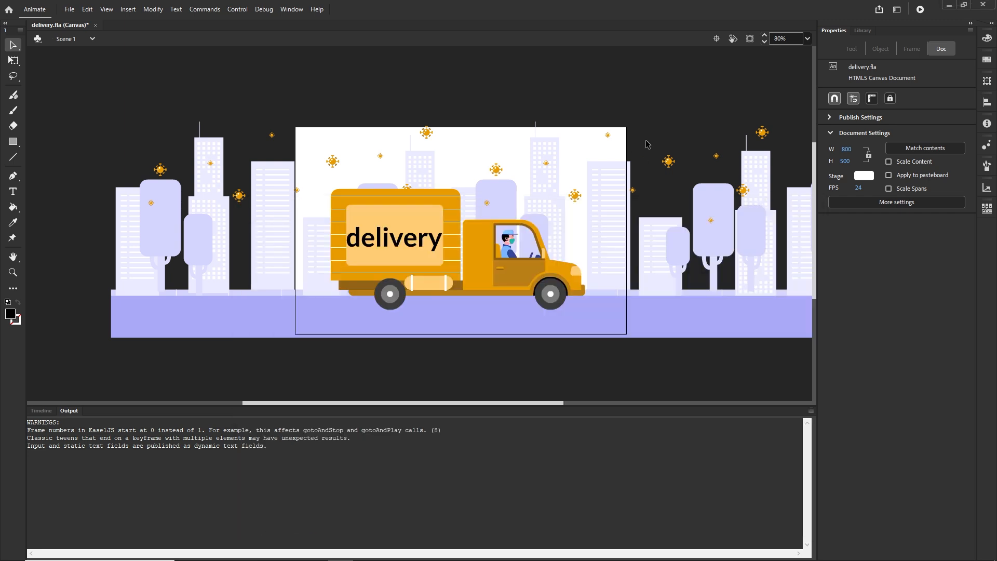